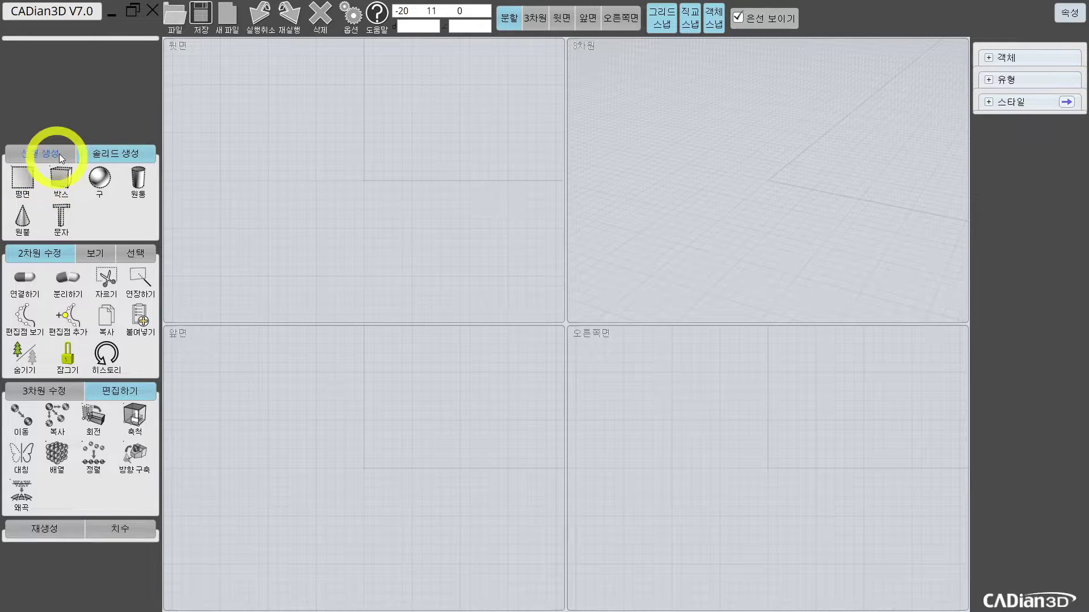
Draw a rectangle from its centre in the front view, 100 wide and 35 high
click(59, 155)
click(98, 177)
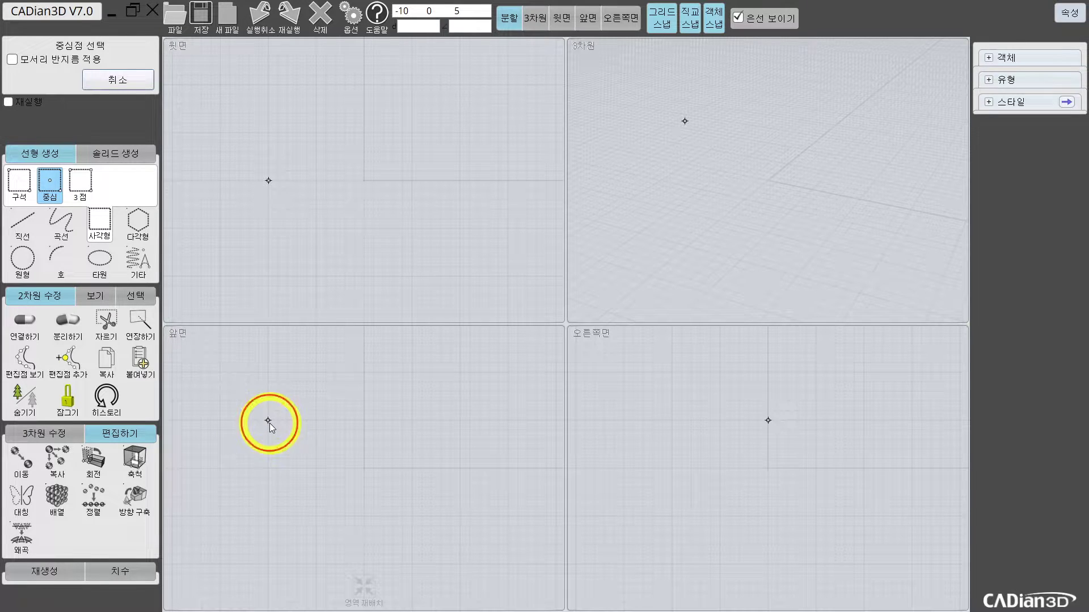
click(269, 421)
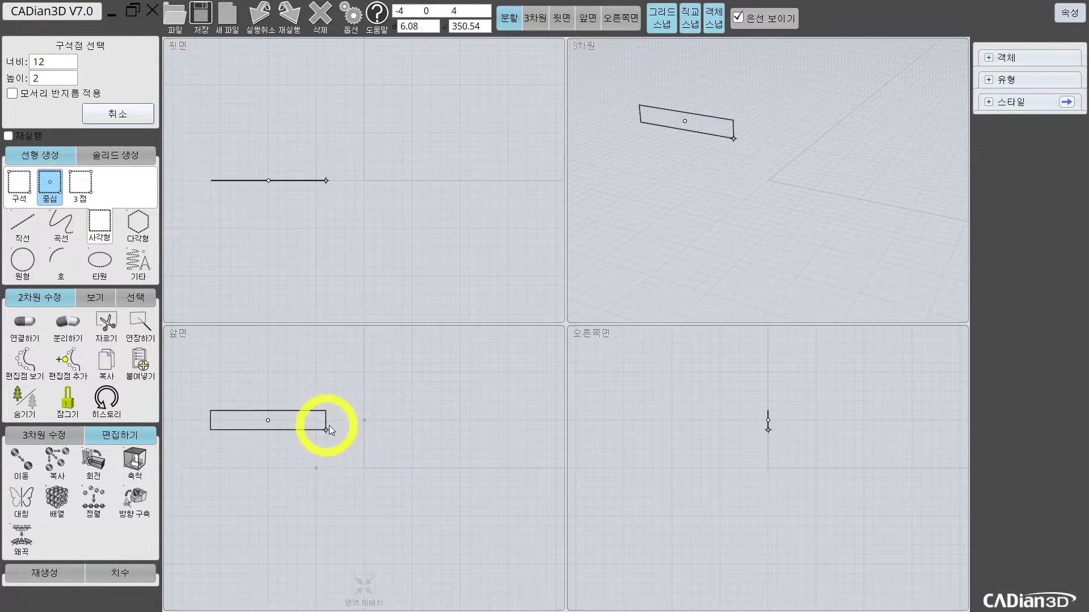
middle_drag(326, 425, 454, 440)
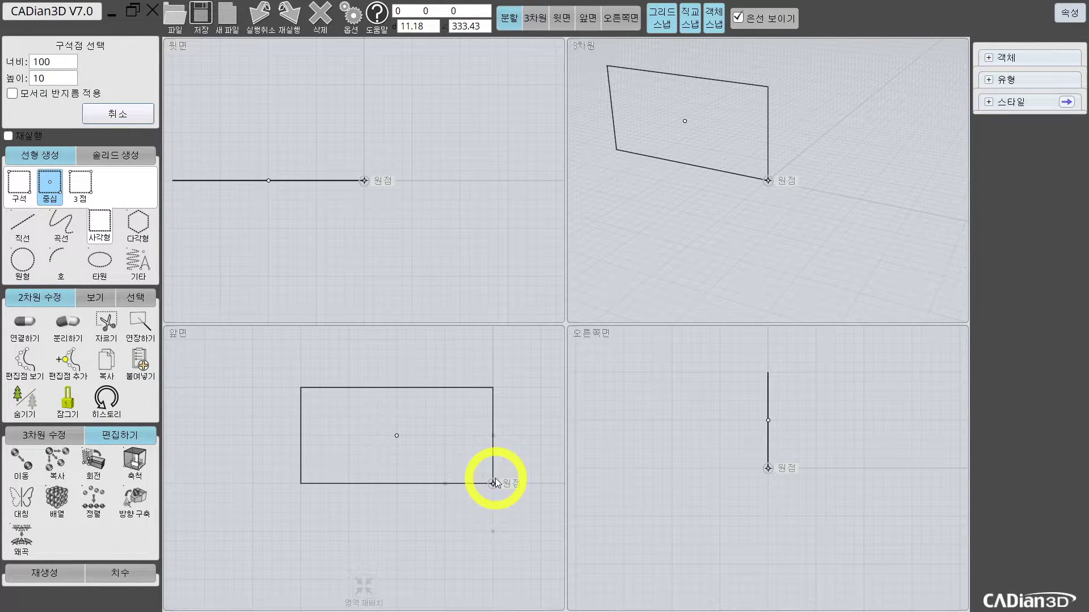
key(Tab)
key(Return)
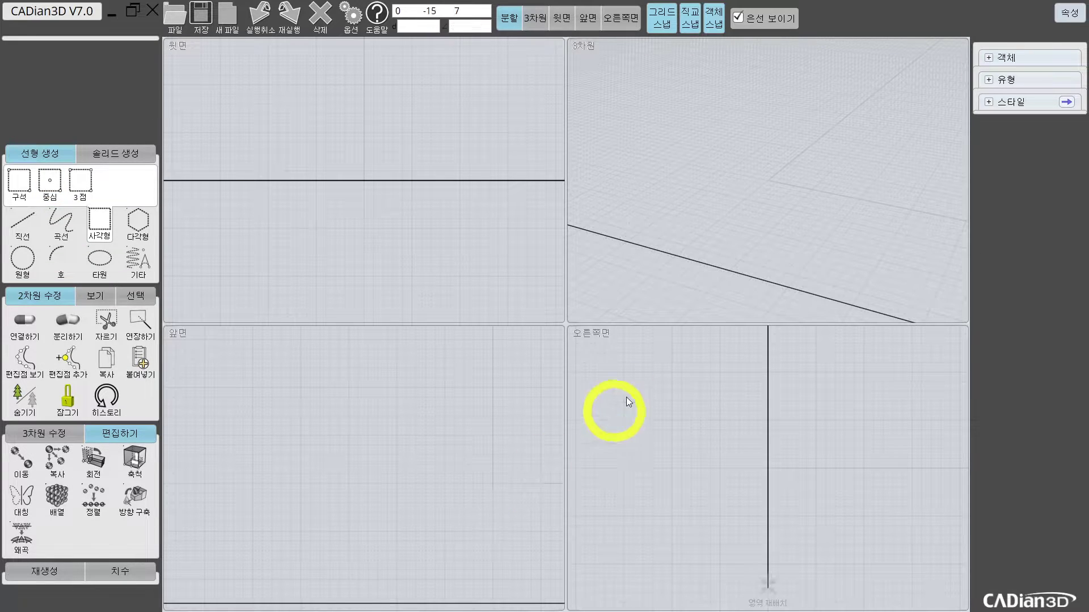
In the enlarged front view, draw a 10 by 3 rectangle centred on the midpoint of the large rectangle's upper edge
click(584, 28)
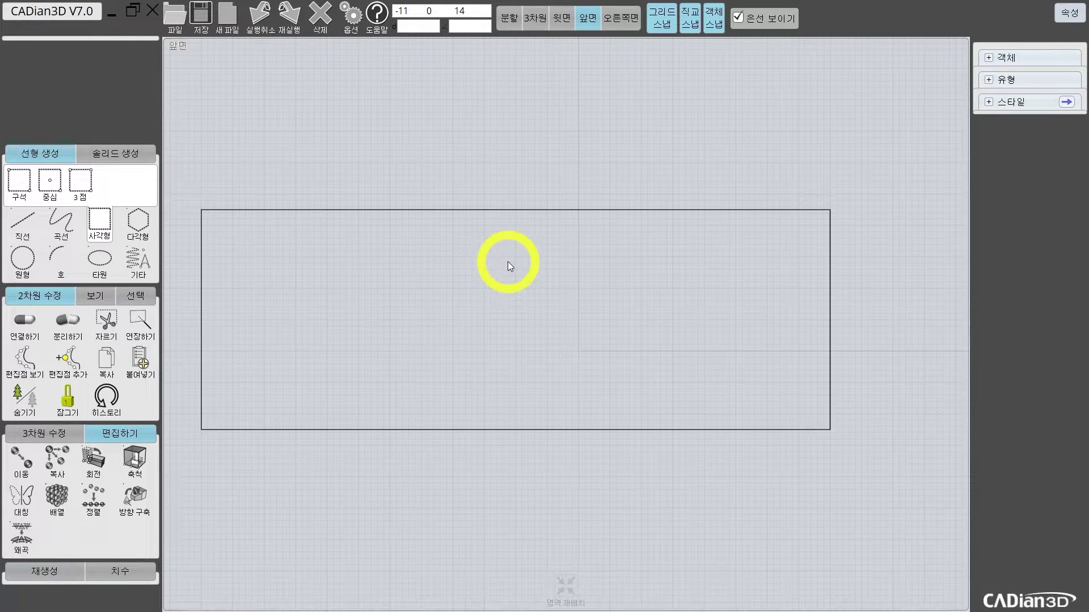
click(50, 185)
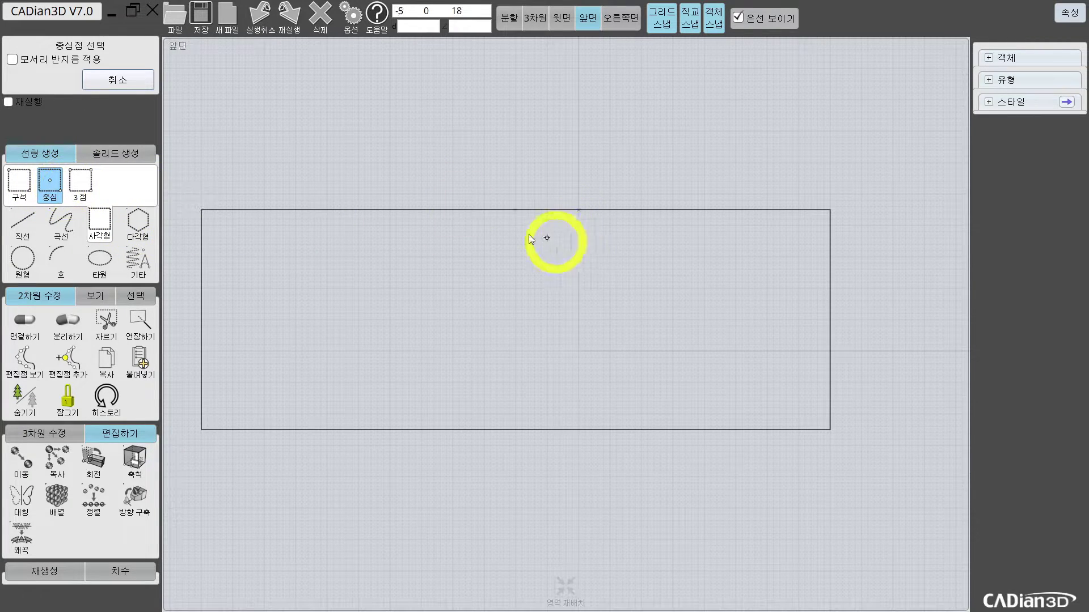
click(516, 210)
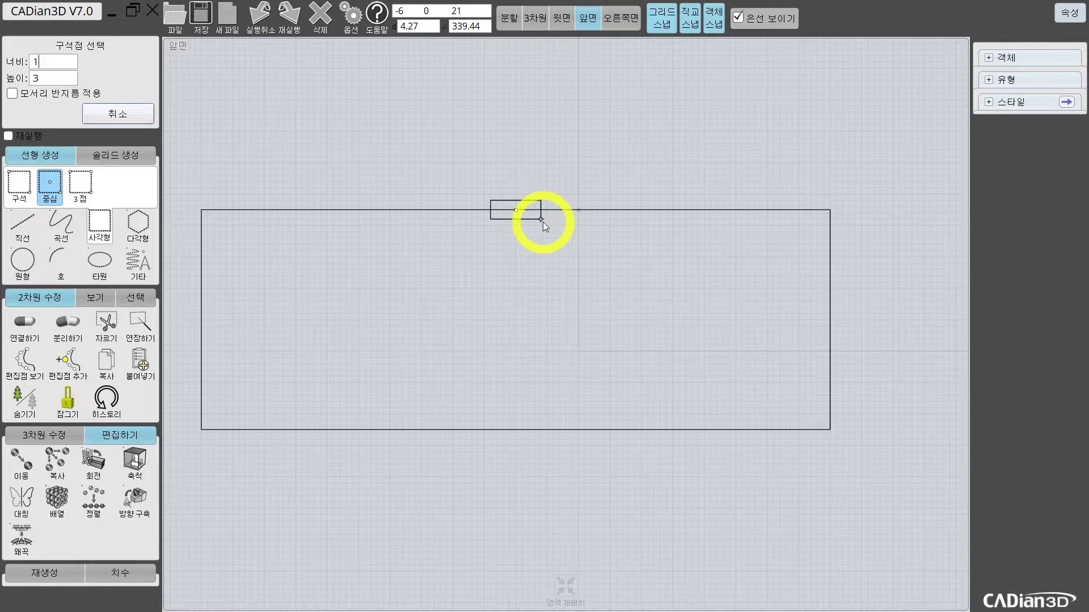
key(Tab)
key(Return)
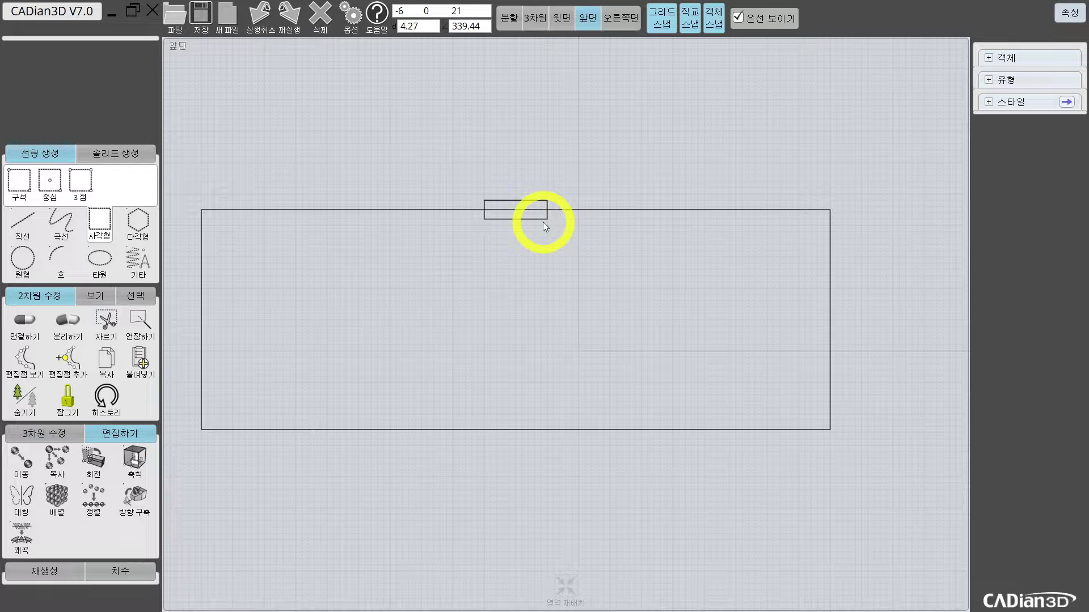
Move the small rectangle inward so its upper midpoint sits on the midpoint of the large rectangle's upper edge
click(507, 202)
click(21, 459)
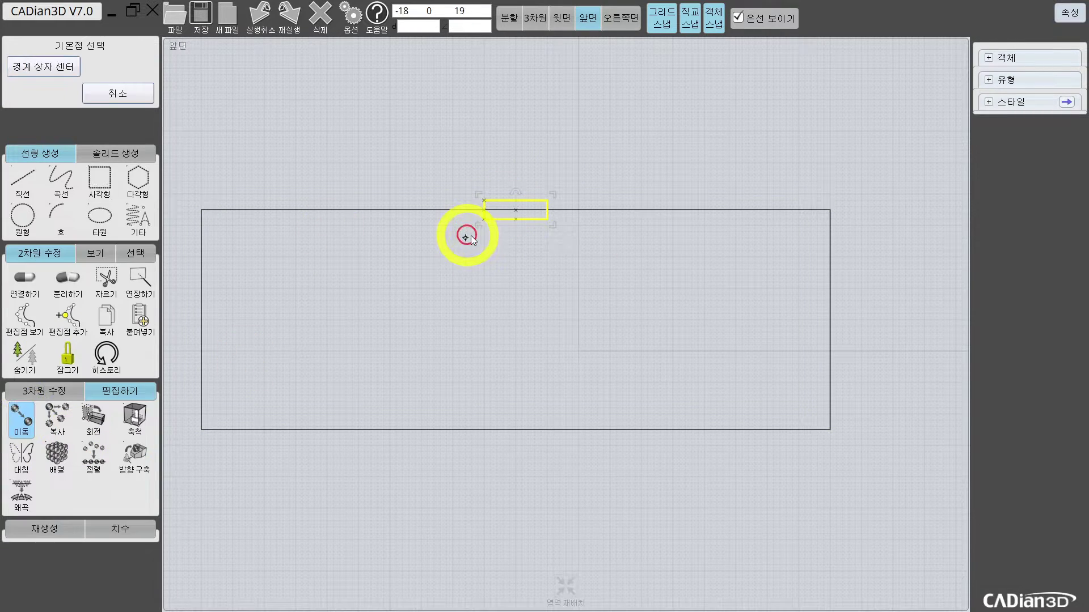
click(525, 201)
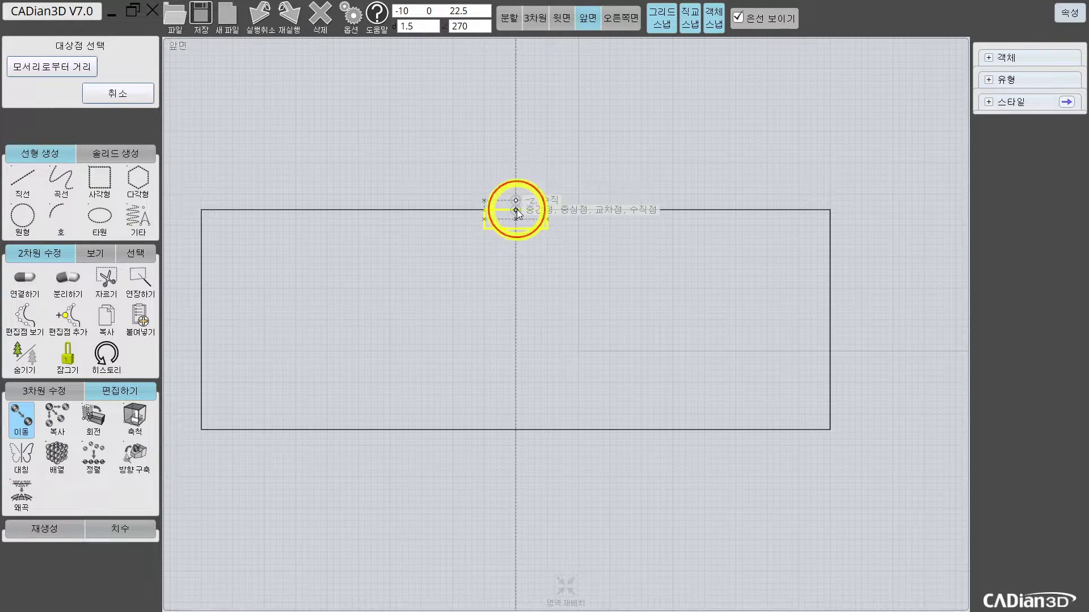
click(516, 209)
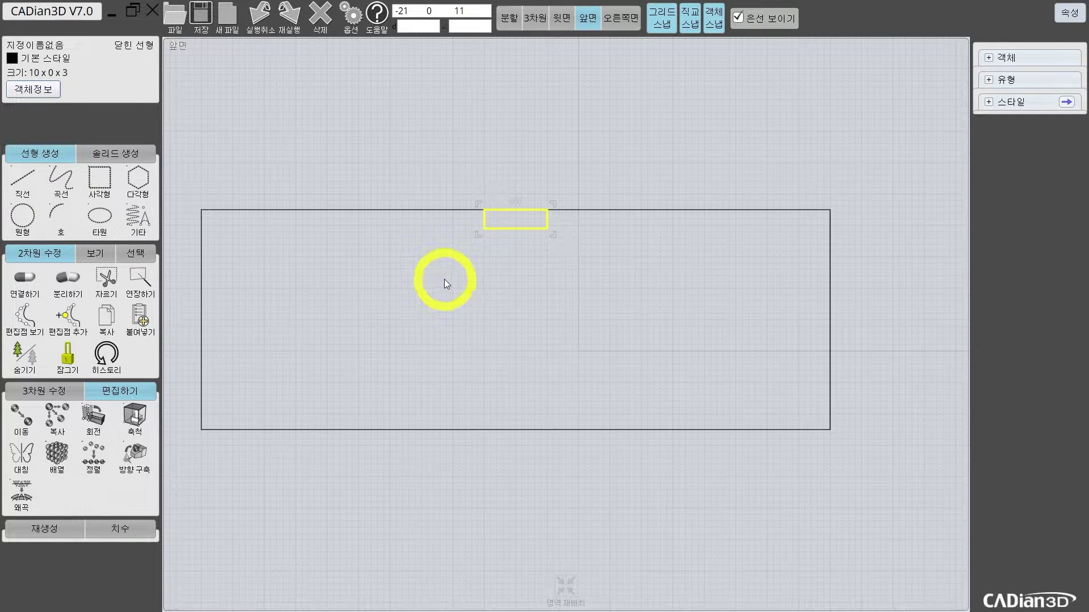
Copy the small rectangle to the midpoint of the large rectangle's lower edge, keeping it inside the outline
click(58, 419)
click(513, 230)
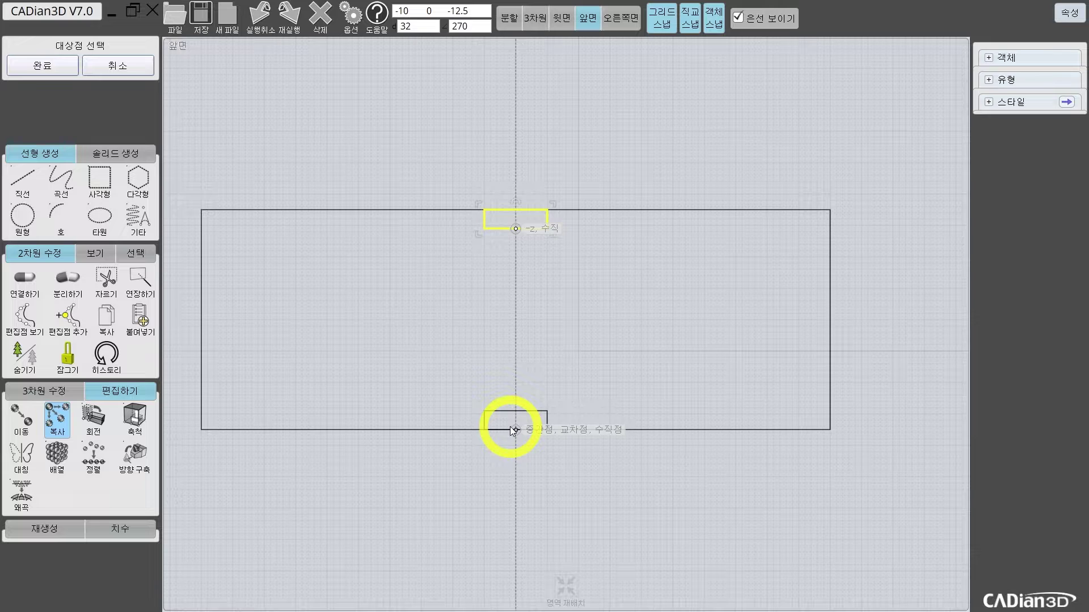
click(513, 430)
Place an upright copy of the small rectangle inside the outline at the midpoint of the large rectangle's left edge
drag(516, 206, 285, 304)
click(22, 419)
click(331, 307)
click(203, 322)
right_click(233, 326)
Copy the upright rectangle to the midpoint of the large rectangle's right edge, inside the outline
click(57, 419)
click(220, 321)
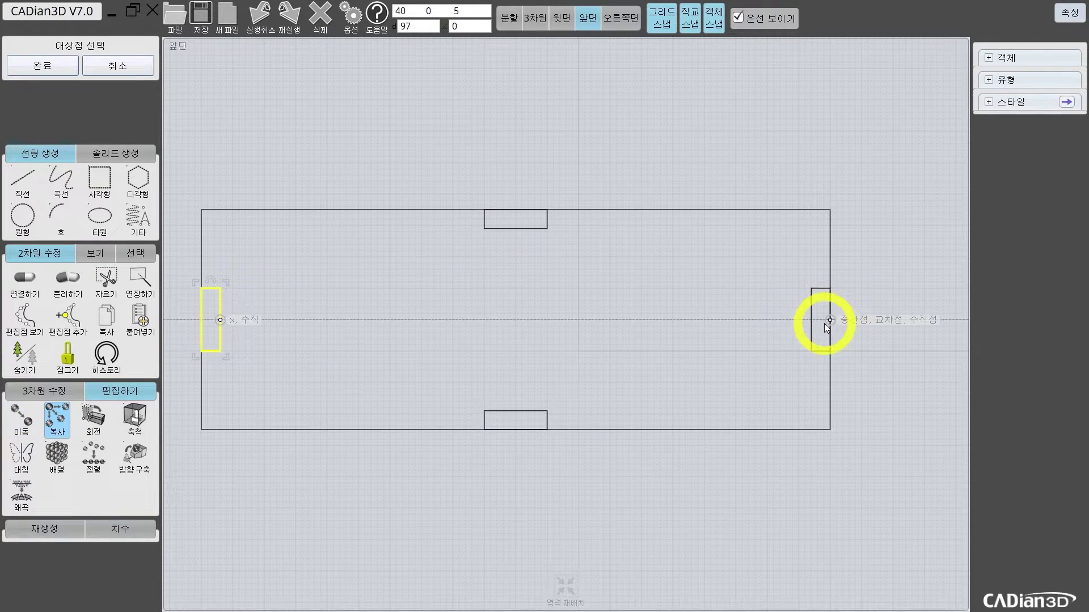
click(829, 320)
right_click(796, 332)
Copy the lower middle rectangle along the lower edge so its right side aligns with the inner side of the right-edge rectangle
scroll(892, 329, up, 2)
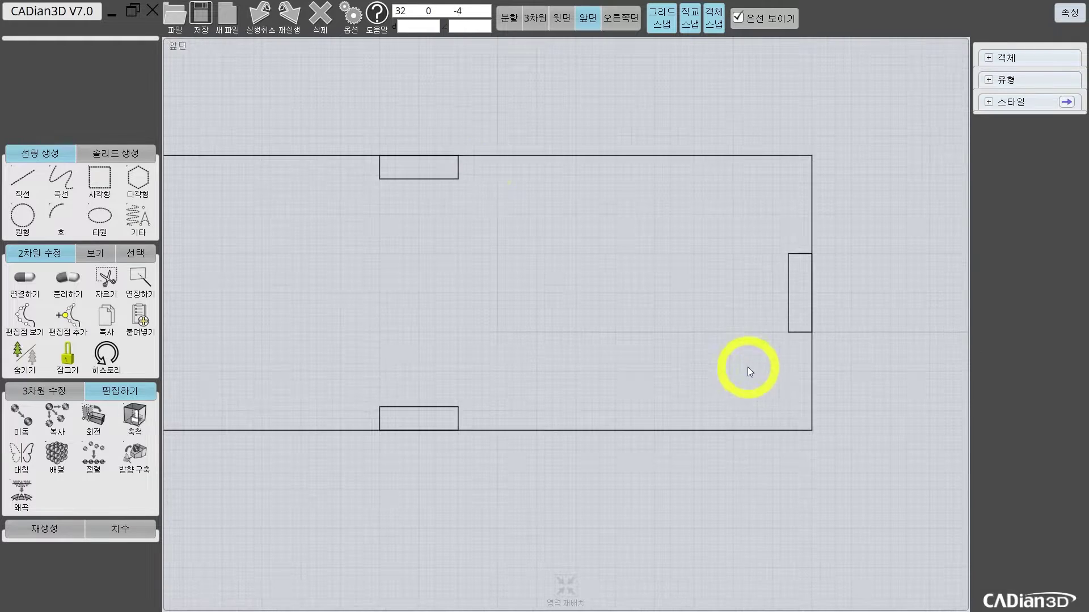
click(430, 408)
click(57, 419)
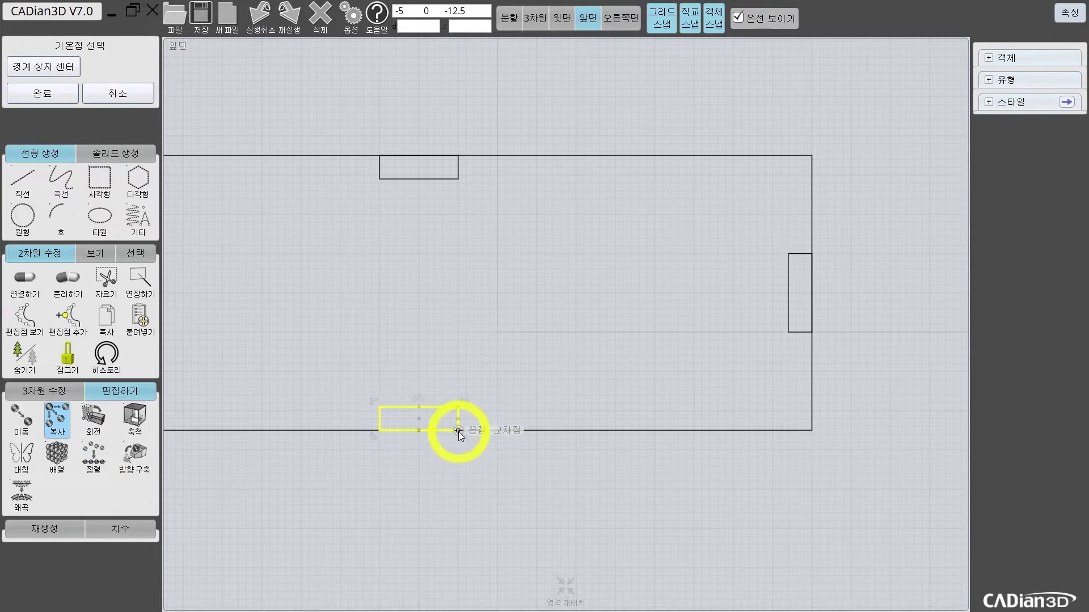
click(458, 431)
scroll(757, 412, up, 2)
click(818, 447)
scroll(762, 349, down, 3)
right_click(754, 193)
Copy the lower right small rectangle straight up to the large rectangle's upper edge
click(752, 377)
click(58, 419)
click(793, 376)
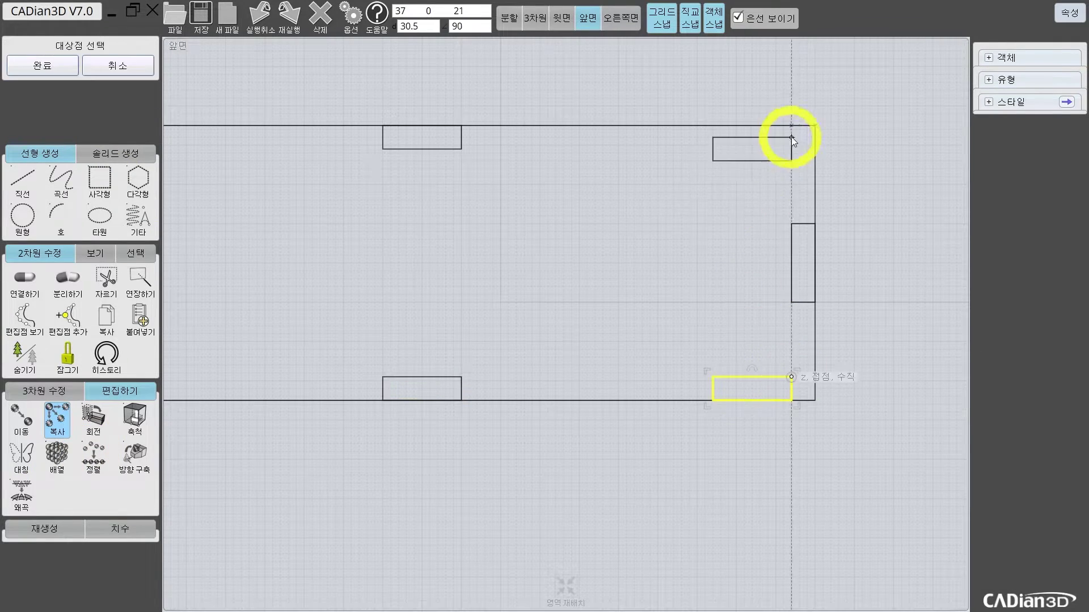
click(792, 126)
scroll(664, 191, down, 3)
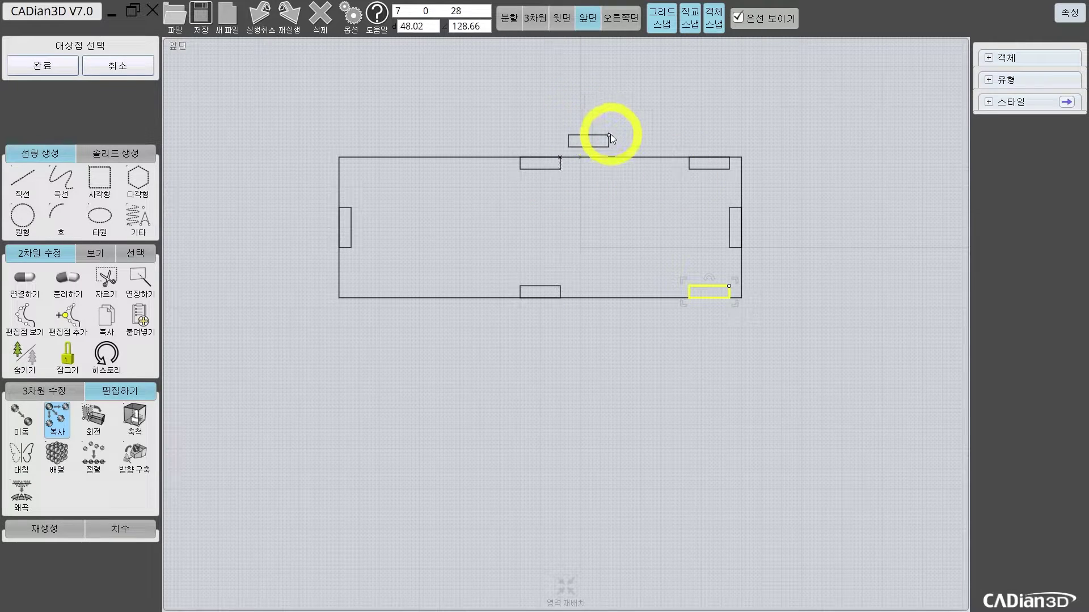
right_click(617, 88)
click(599, 66)
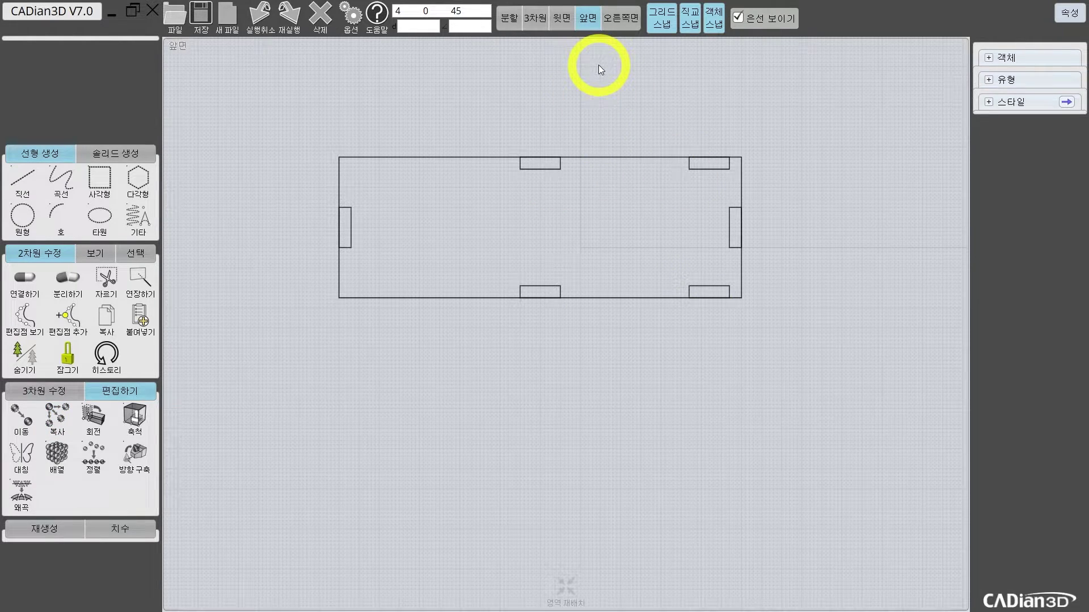
Mirror the upper and lower right-end small rectangles about the vertical centreline to the left end of the outline
click(708, 165)
click(22, 457)
click(549, 232)
click(543, 264)
click(392, 255)
scroll(394, 270, up, 3)
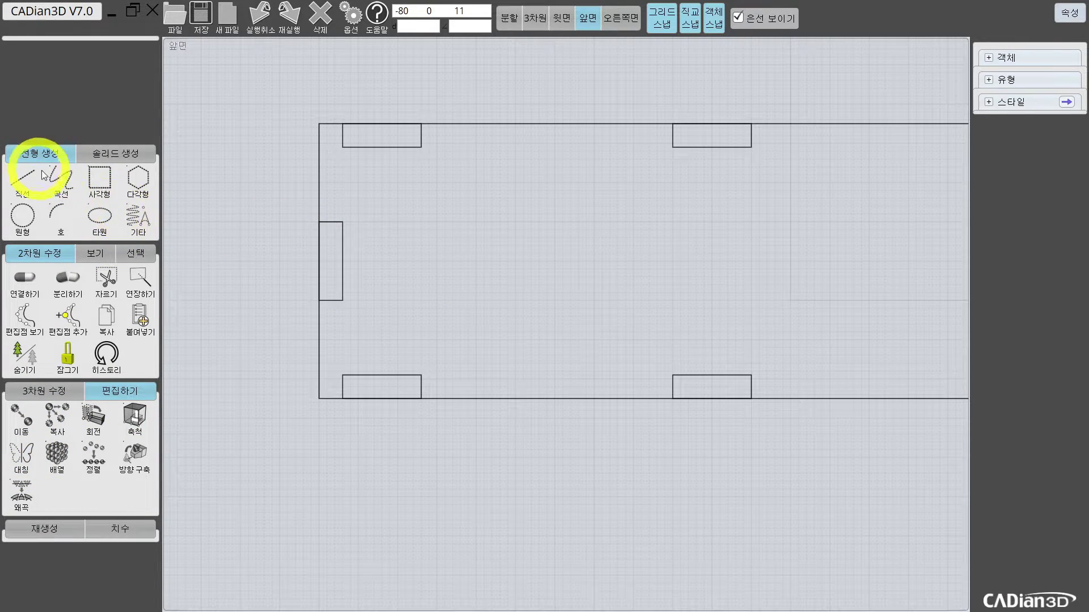
scroll(634, 173, down, 3)
middle_drag(635, 173, 500, 253)
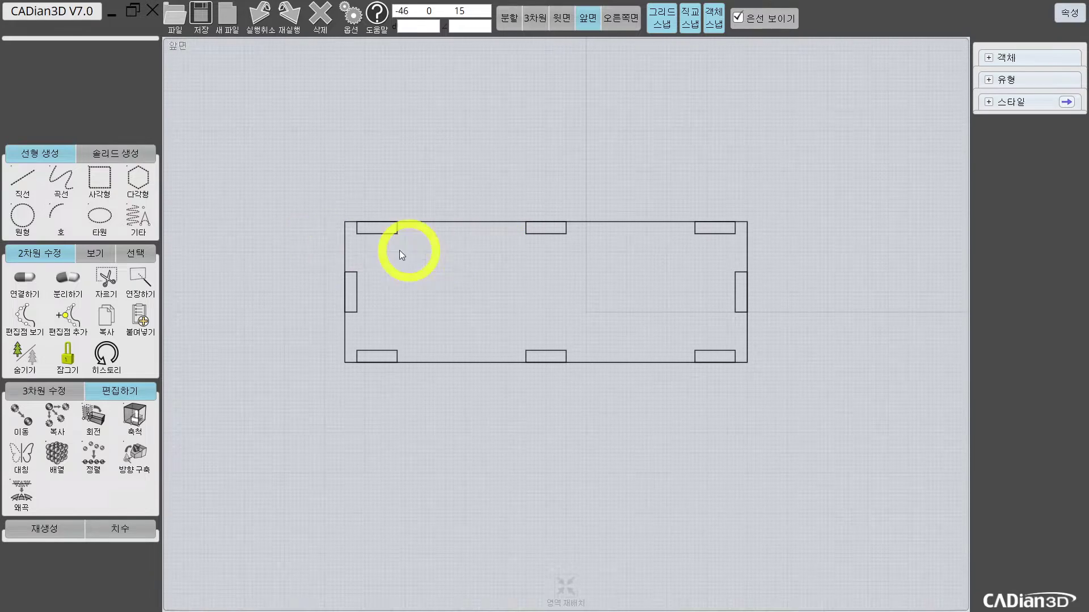
Start a polyline at the left-edge rectangle and trace the notched profile along the upper edge through the three small rectangles
click(22, 179)
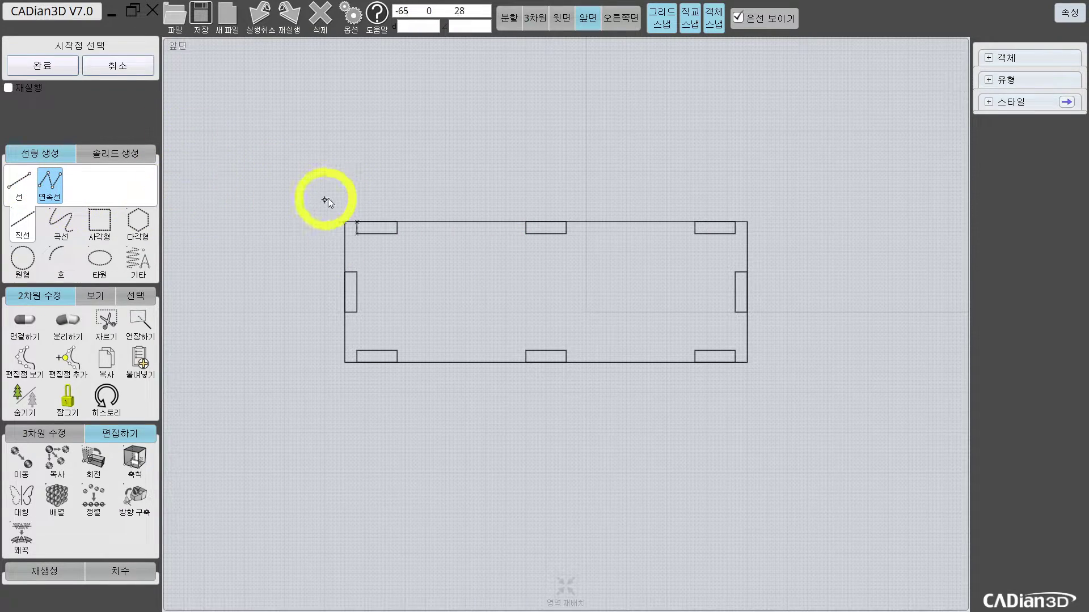
click(356, 273)
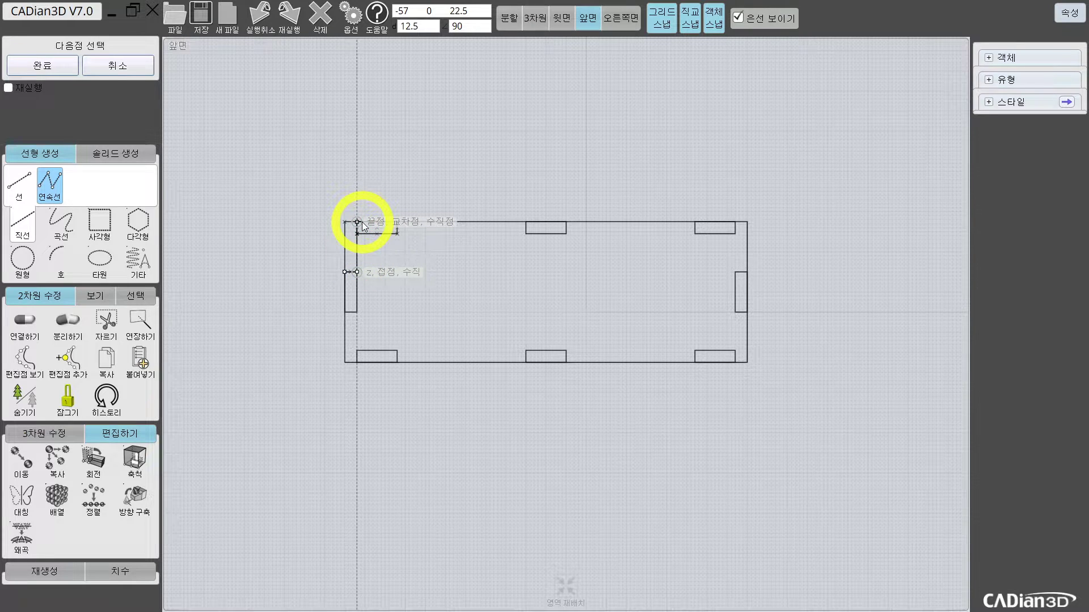
click(362, 223)
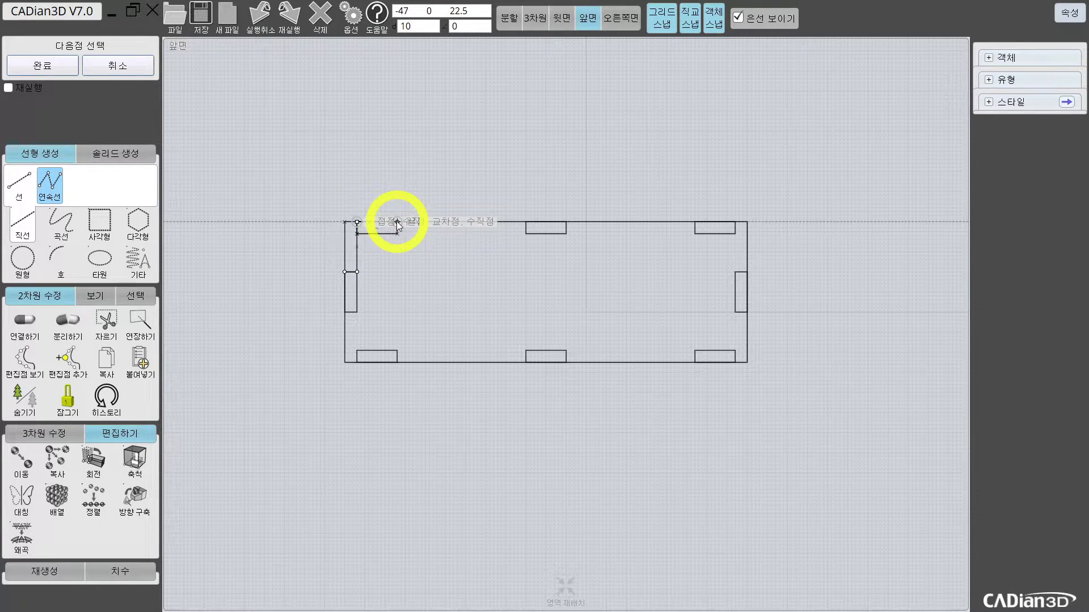
click(397, 222)
click(397, 233)
click(526, 233)
click(526, 221)
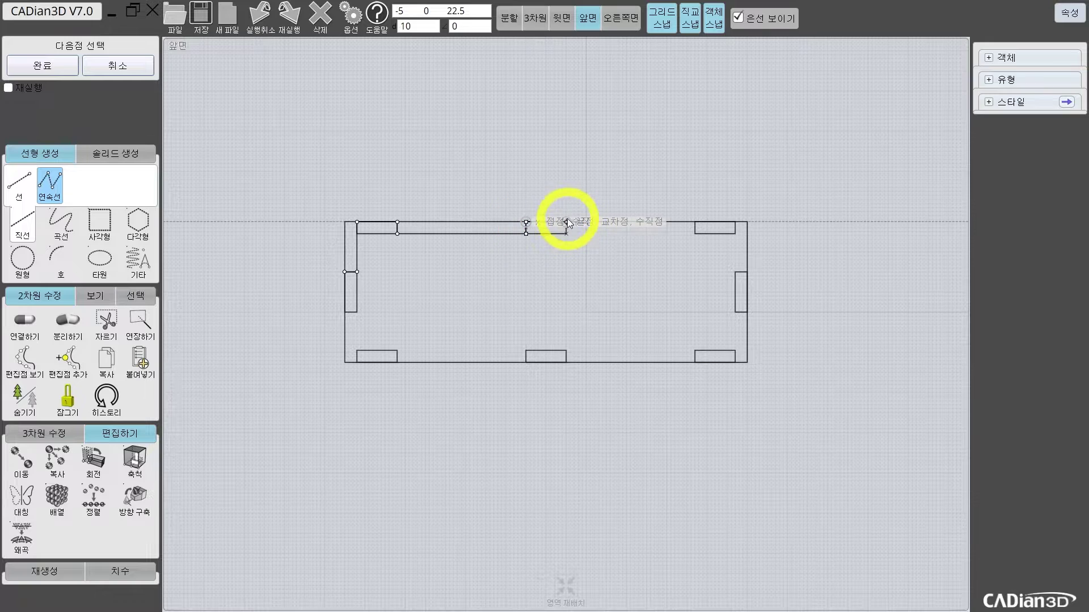
click(566, 222)
click(566, 233)
click(694, 233)
click(694, 222)
click(734, 222)
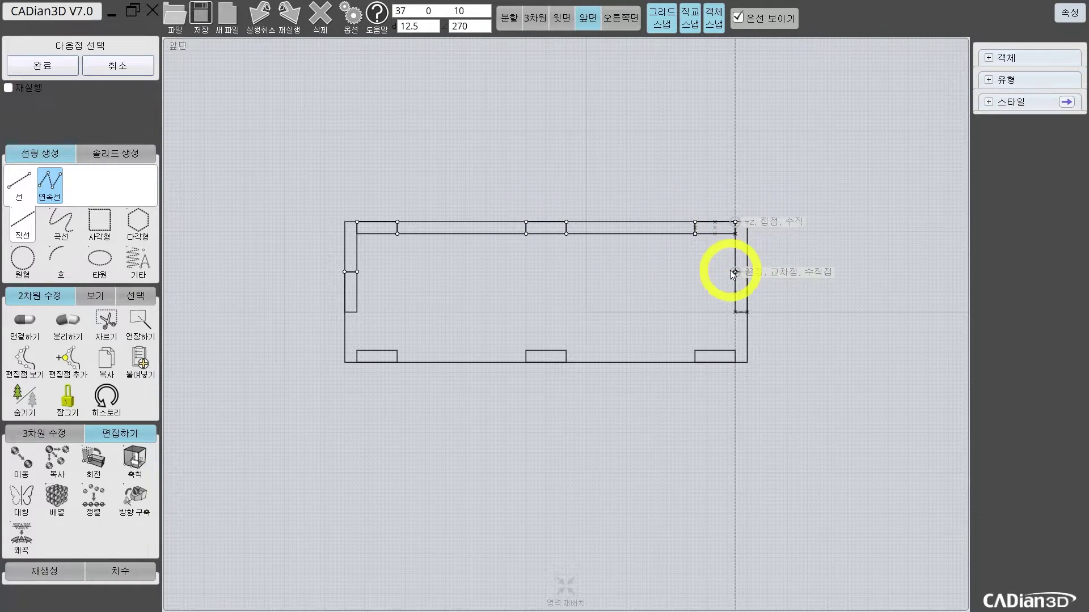
Continue the polyline down the right side, stepping outward around the right-edge small rectangle to the lower right corner
click(735, 272)
click(746, 271)
click(747, 312)
click(735, 312)
click(735, 349)
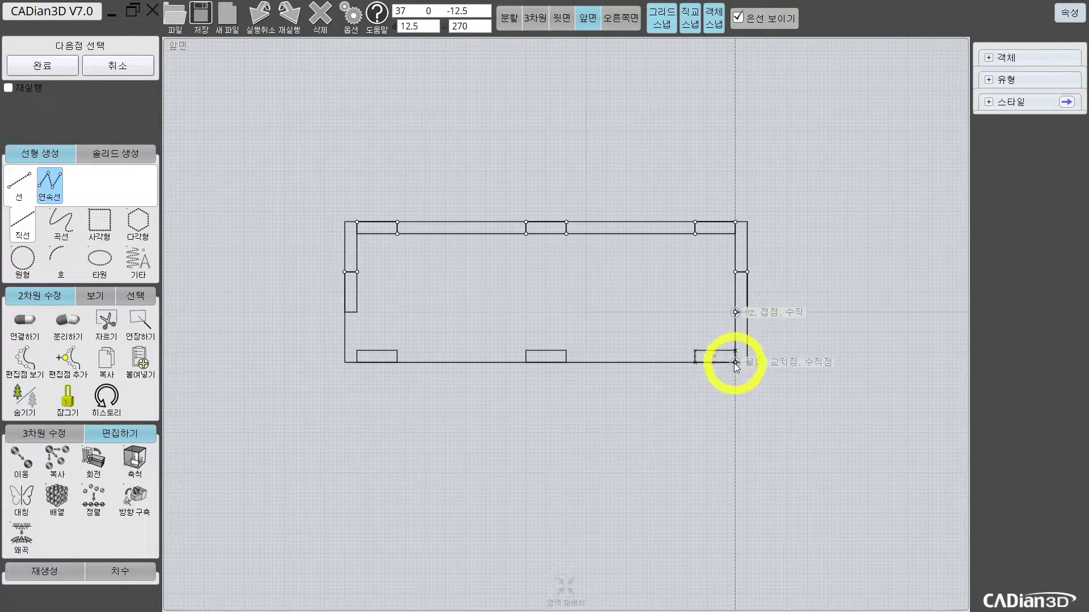
Continue the polyline leftward along the lower edge, stepping around the three small rectangles
click(695, 362)
click(694, 349)
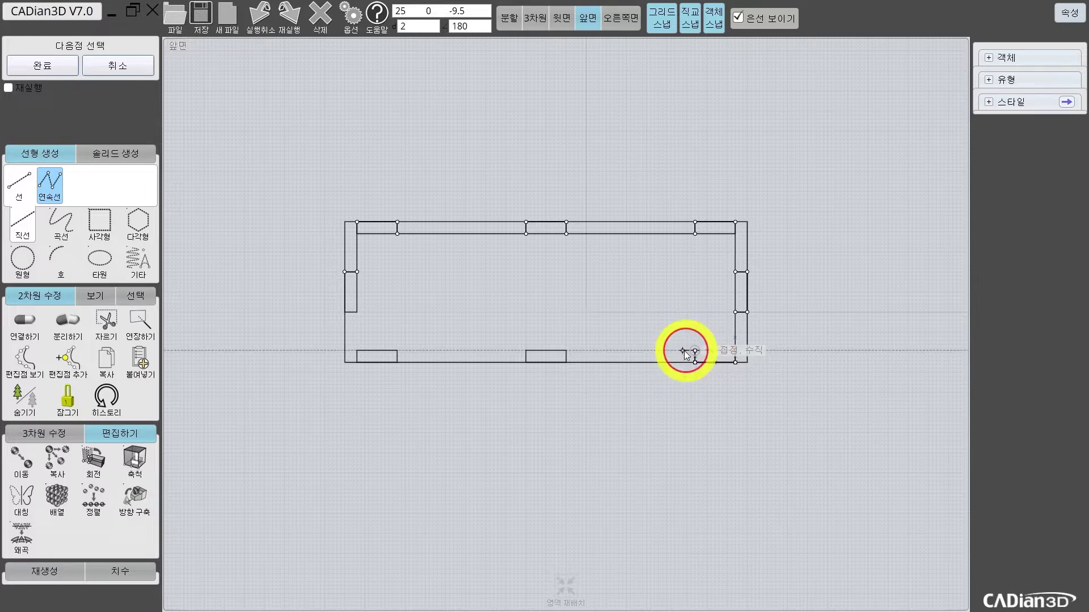
click(566, 350)
click(566, 362)
click(527, 362)
click(526, 350)
click(397, 350)
click(397, 362)
click(357, 362)
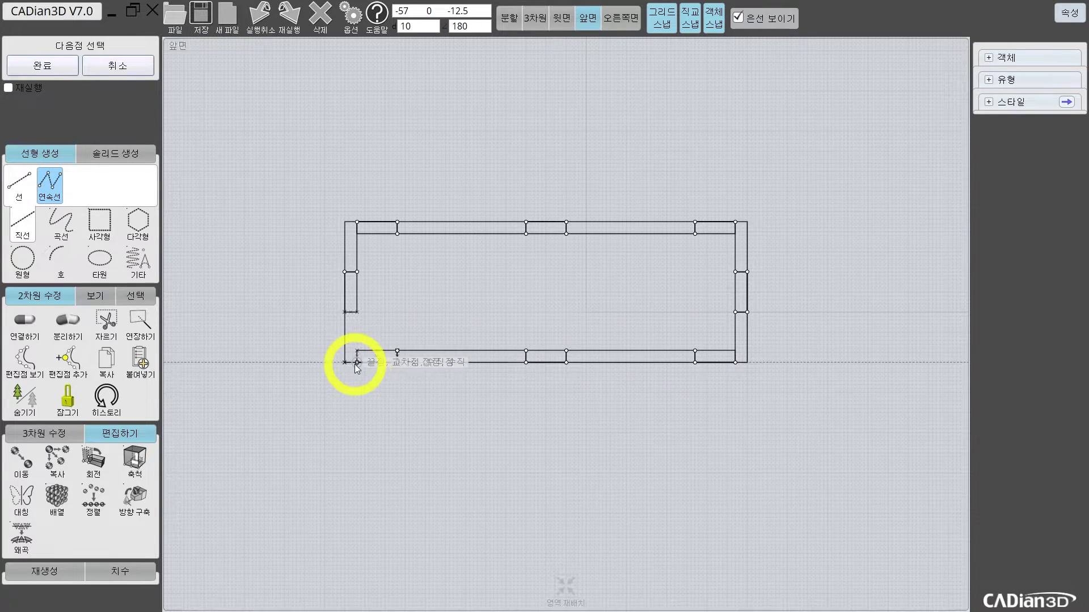
Close the polyline up the left side, stepping outward around the left-edge small rectangle to the starting point
click(357, 350)
click(357, 312)
click(344, 312)
click(344, 272)
Delete the small construction rectangles around the outline, leaving the traced polyline and the large rectangle
click(357, 292)
key(Delete)
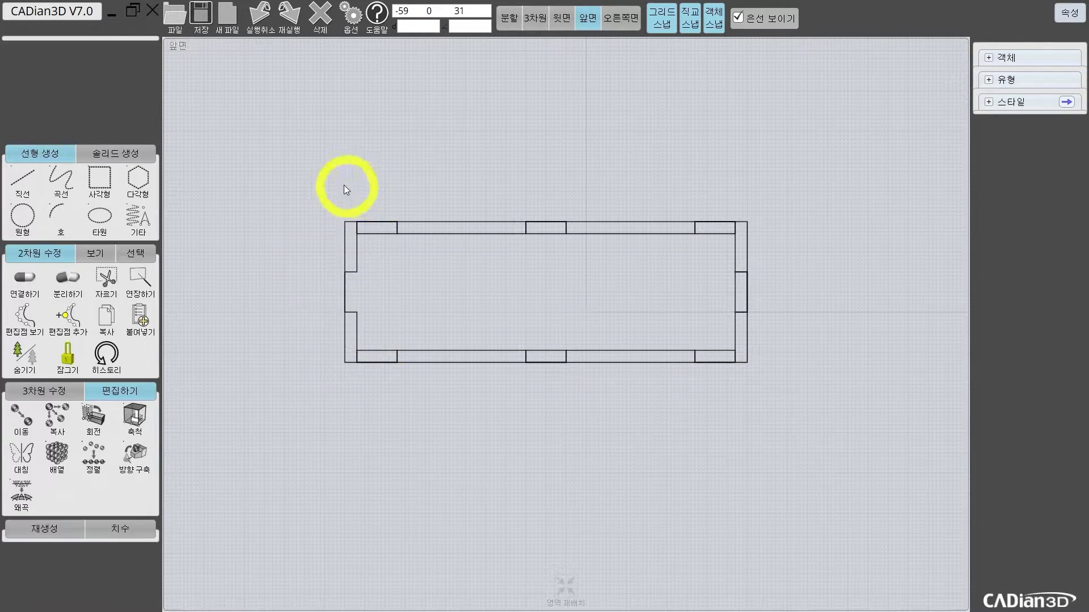
drag(344, 183, 737, 251)
key(Delete)
drag(717, 170, 793, 350)
key(Delete)
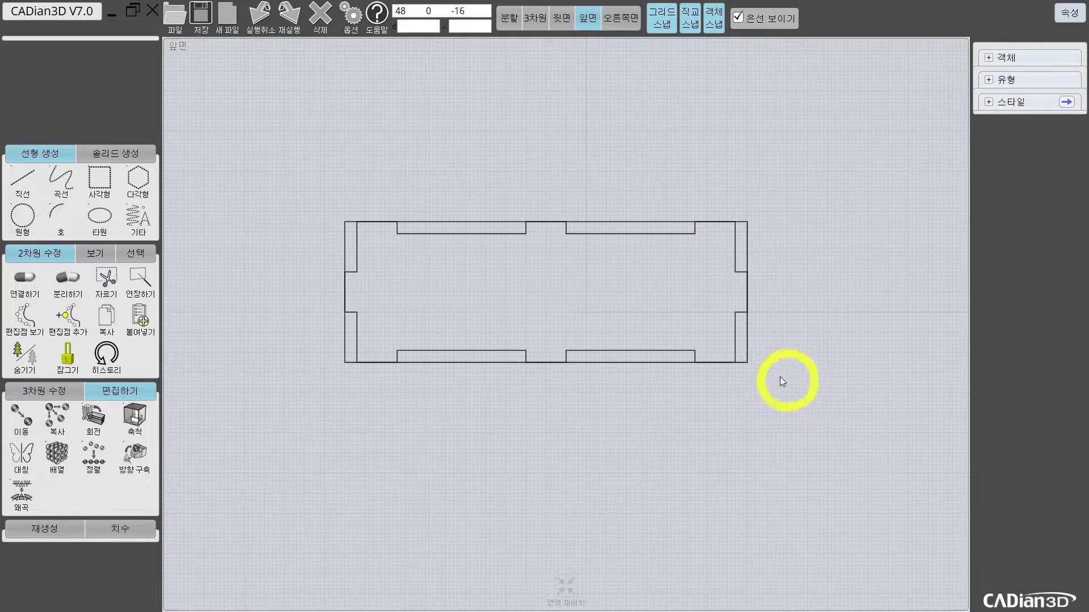
Delete the large construction rectangle surrounding the notched polyline
click(734, 276)
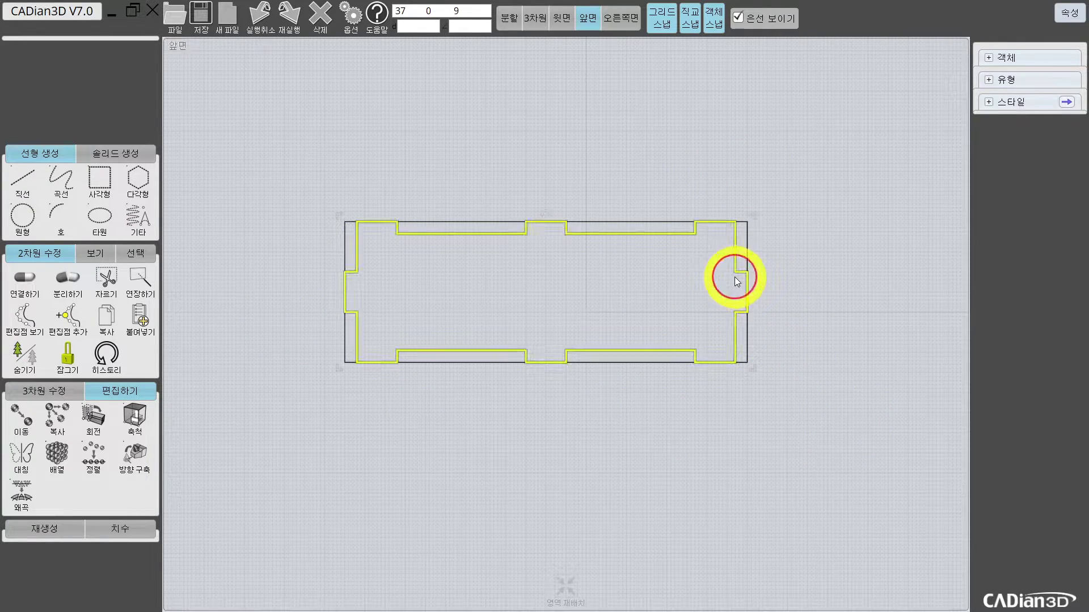
click(594, 221)
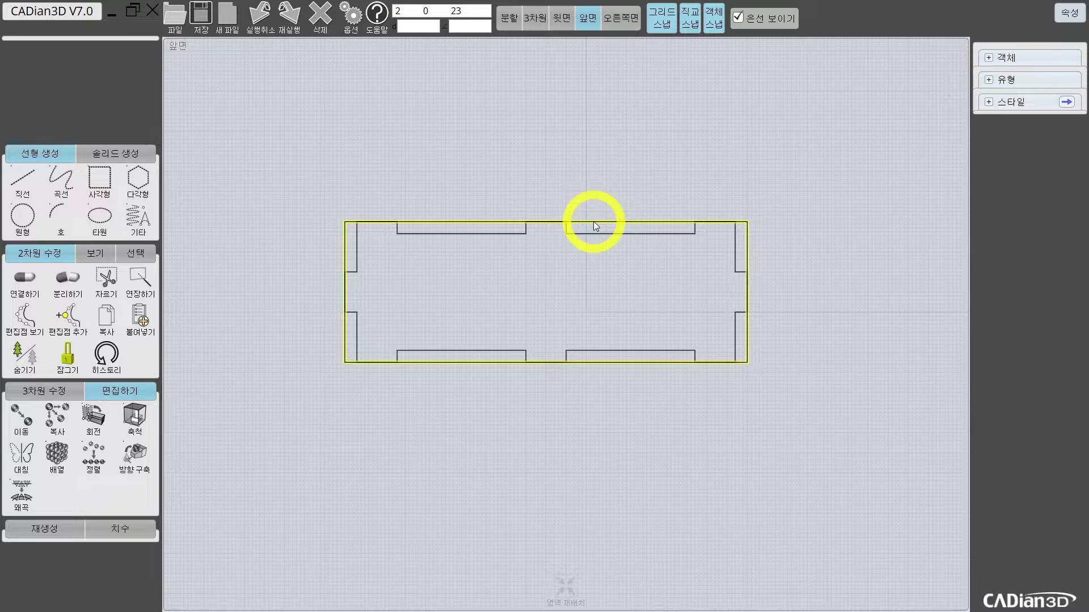
key(Delete)
Extrude the notched panel outline by a distance of 3
key(ctrl+a)
click(507, 21)
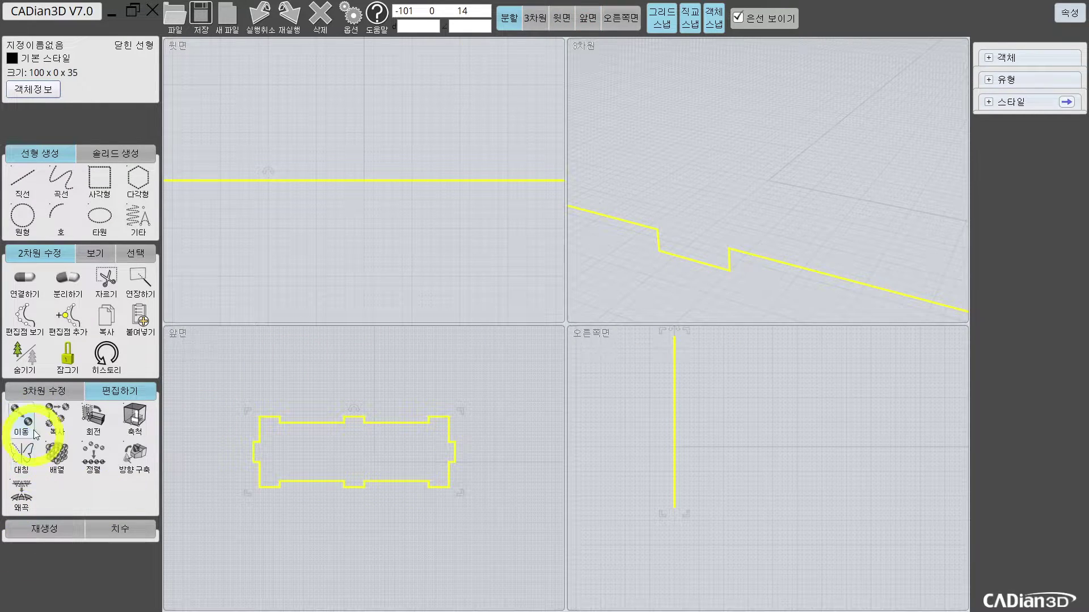
click(36, 384)
click(24, 458)
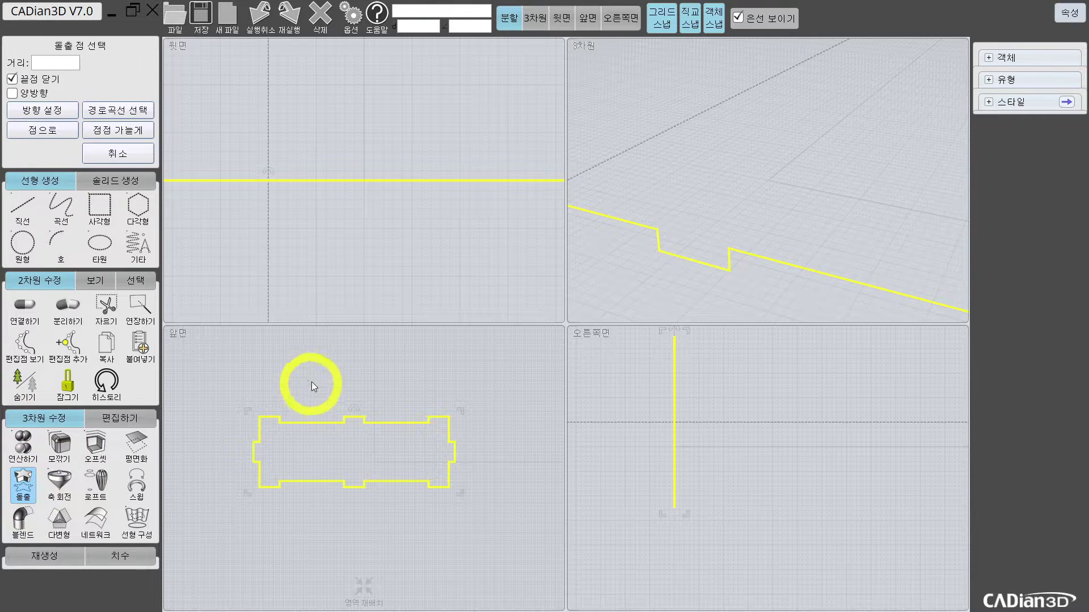
text(3)
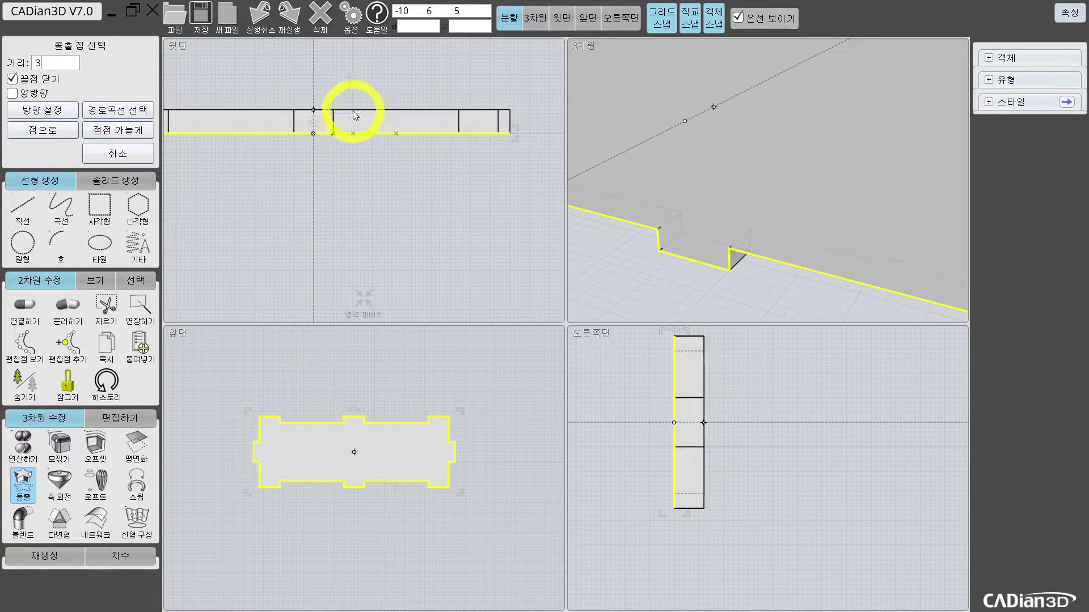
key(Return)
In the top view, draw a helper line about 30 long from the panel's end corner, perpendicular to the panel
scroll(367, 137, down, 6)
click(352, 172)
middle_drag(369, 147, 331, 231)
scroll(410, 196, up, 5)
click(30, 184)
click(50, 185)
middle_drag(433, 211, 484, 159)
click(492, 240)
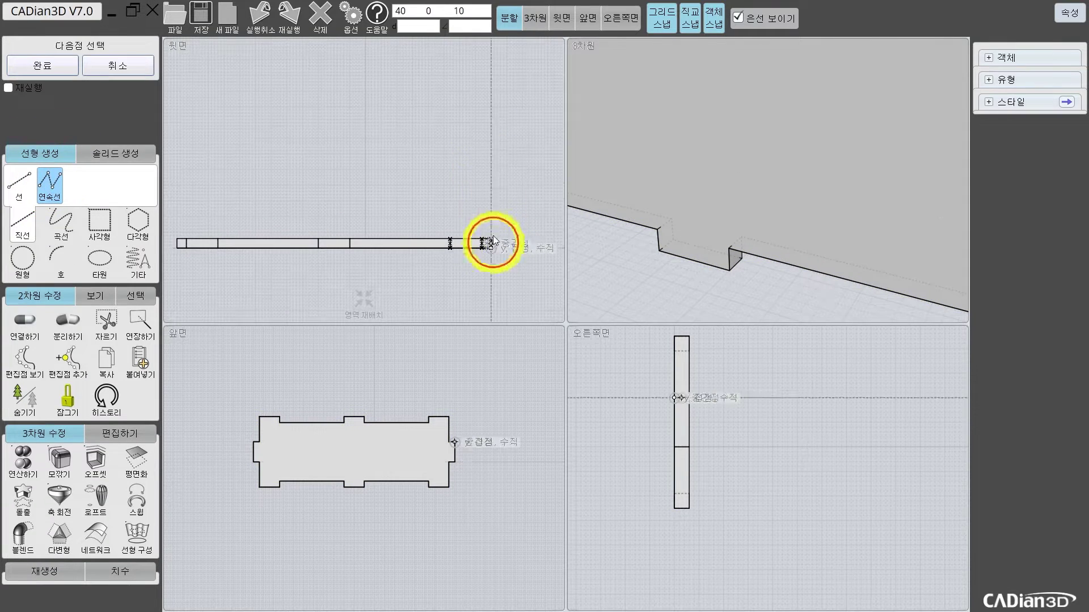
click(491, 153)
key(Return)
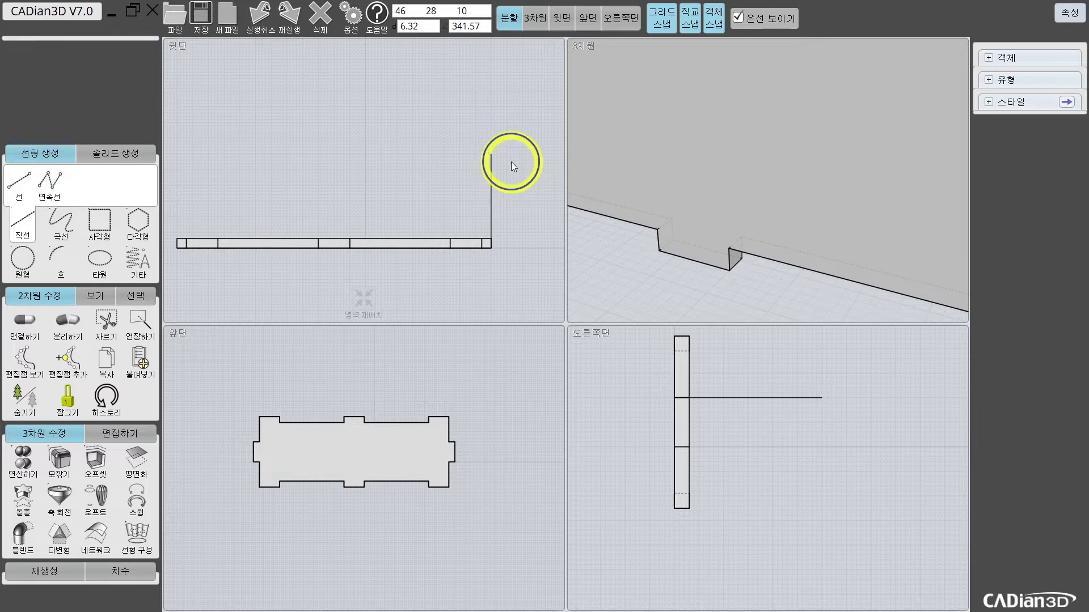
Mirror the notched panel about the midpoint of the helper line, keeping the original, to make the opposite long wall
click(454, 235)
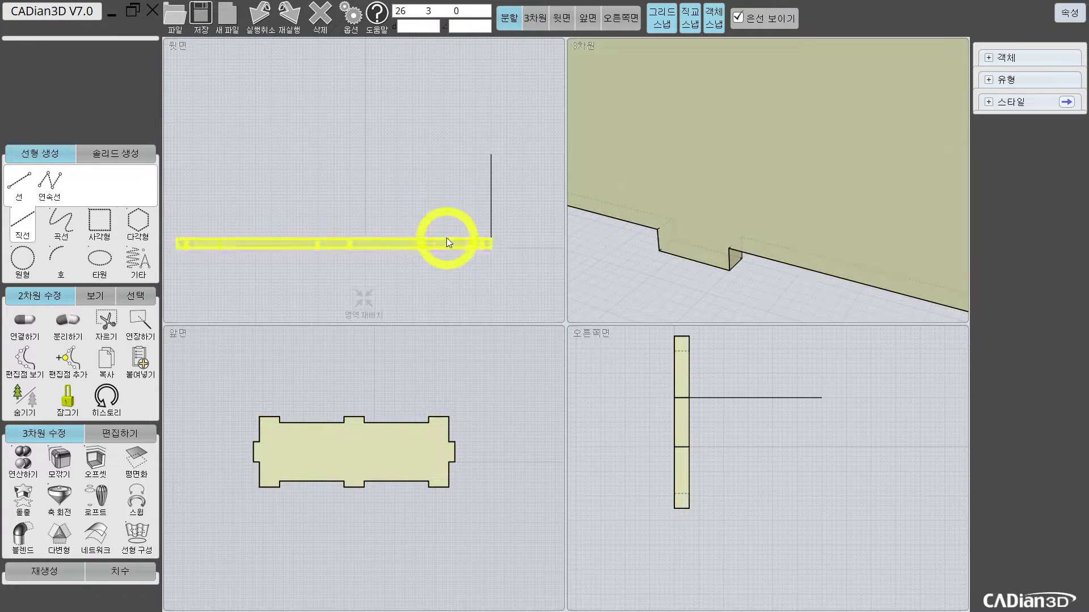
click(447, 237)
click(91, 434)
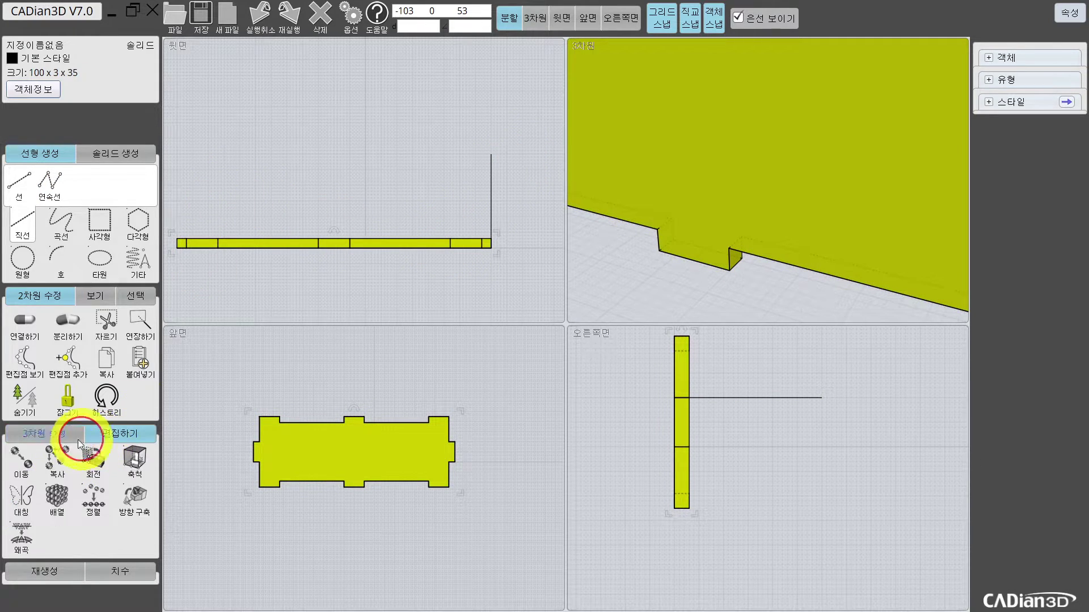
click(19, 502)
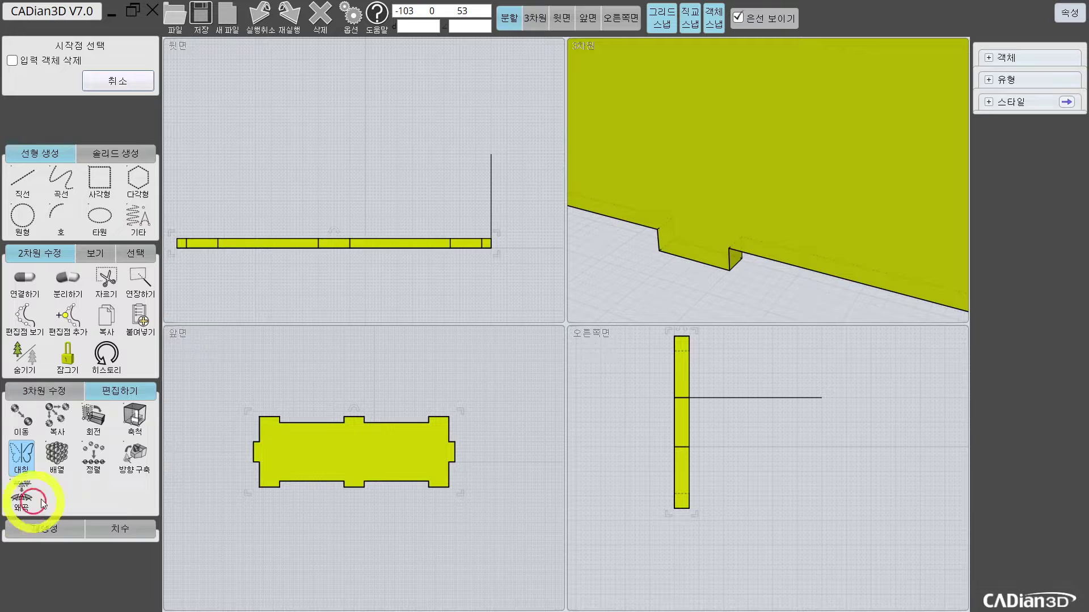
click(491, 202)
Delete the helper line between the two long panels
scroll(730, 198, down, 5)
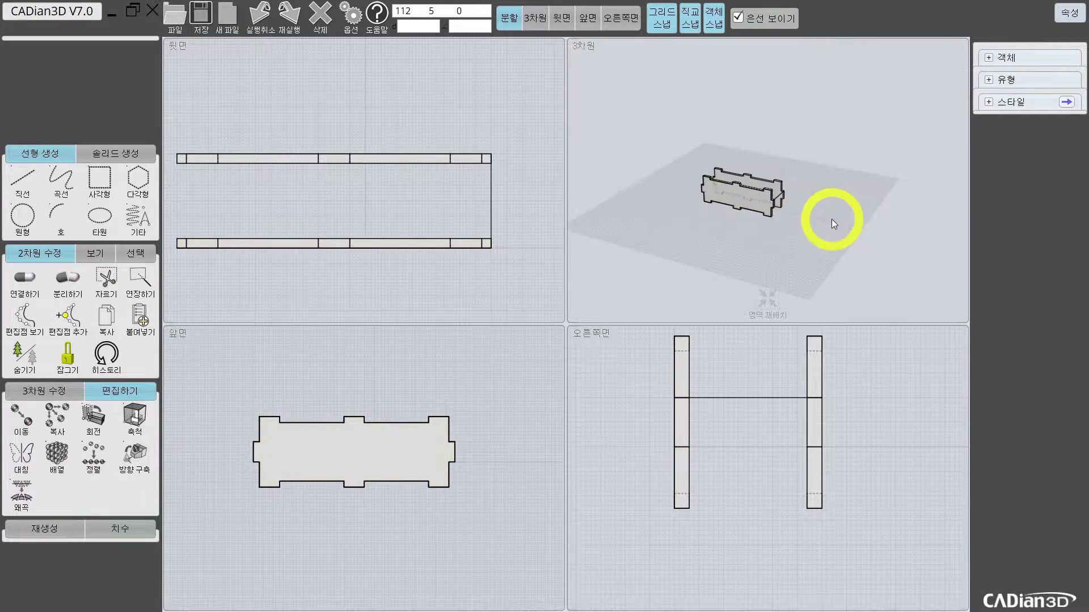
scroll(770, 213, up, 5)
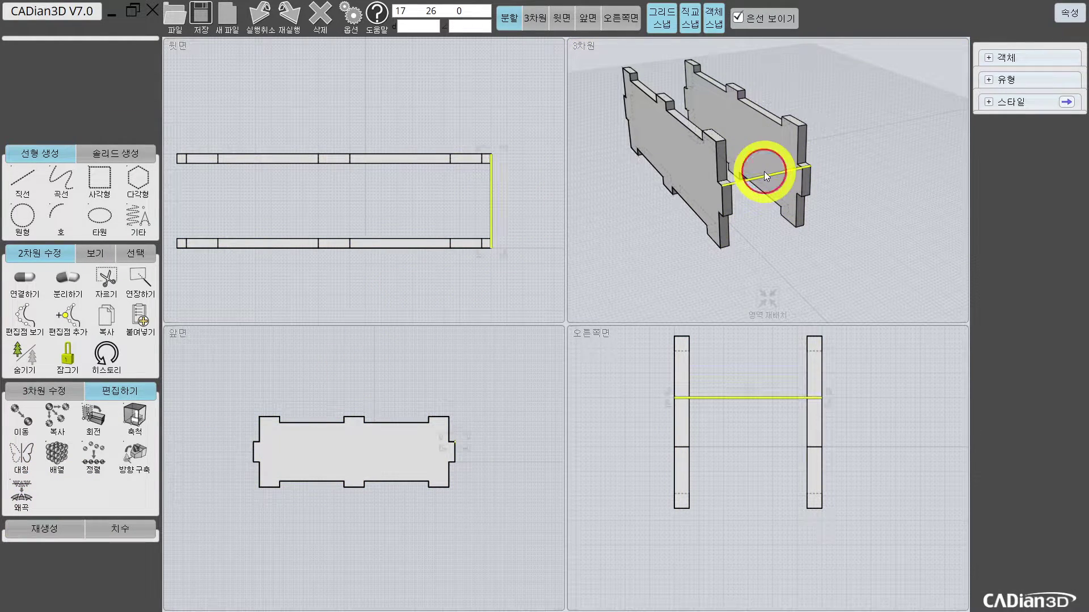
click(765, 175)
key(Delete)
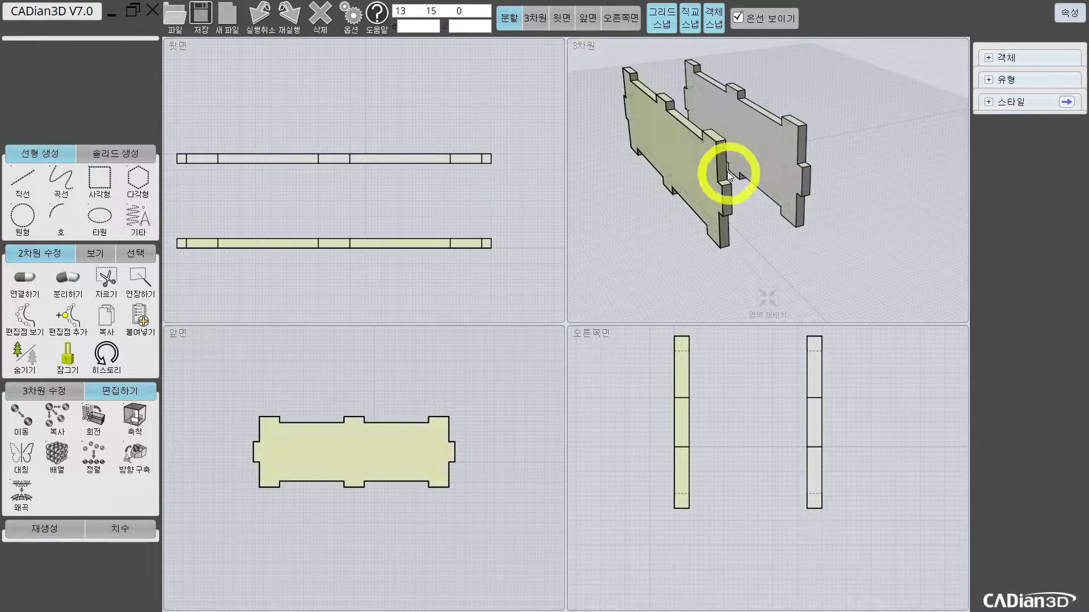
In the right view, draw a closed 30 by 35 polyline for the end panel, notched around both side tabs
click(767, 292)
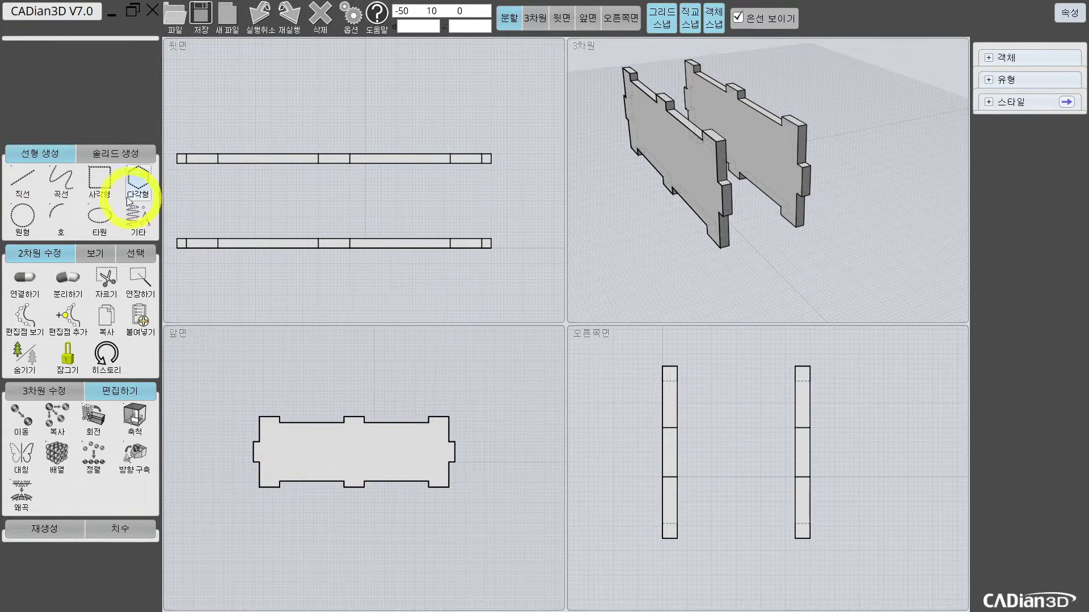
click(621, 20)
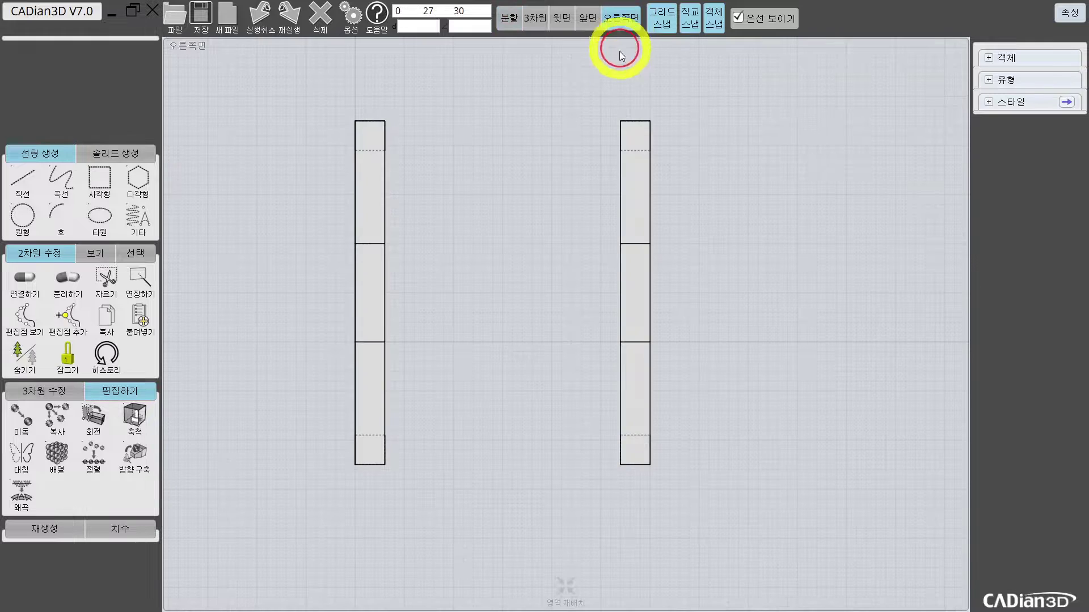
click(22, 182)
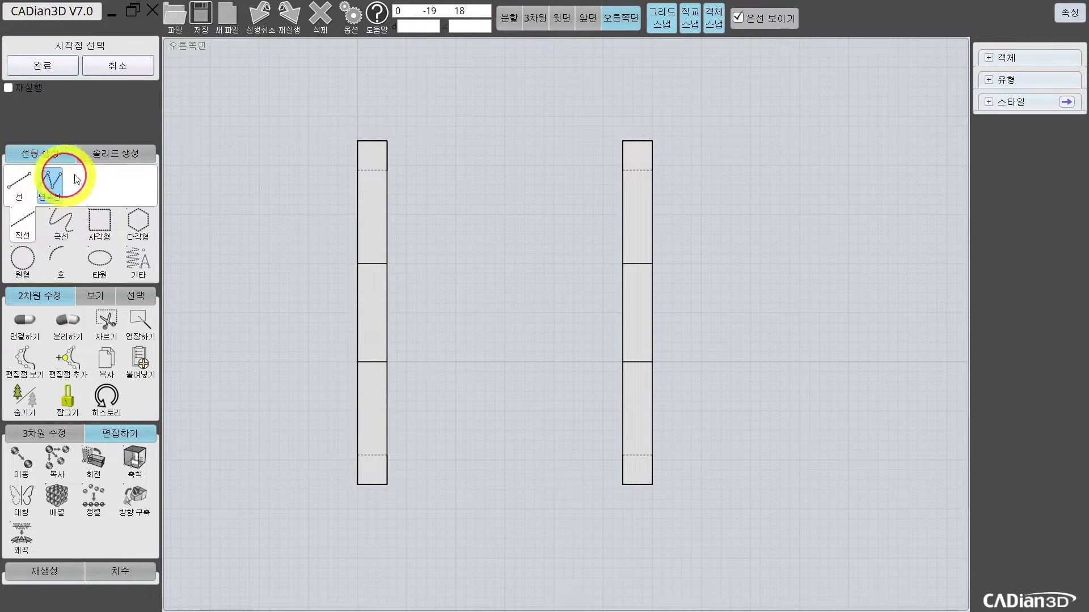
click(50, 183)
click(358, 141)
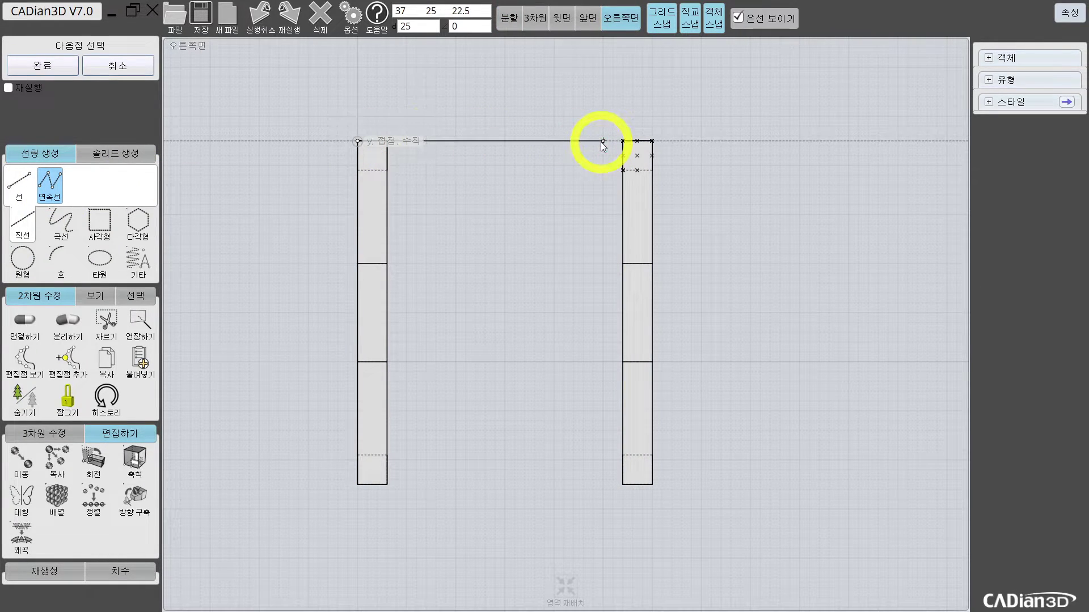
click(652, 141)
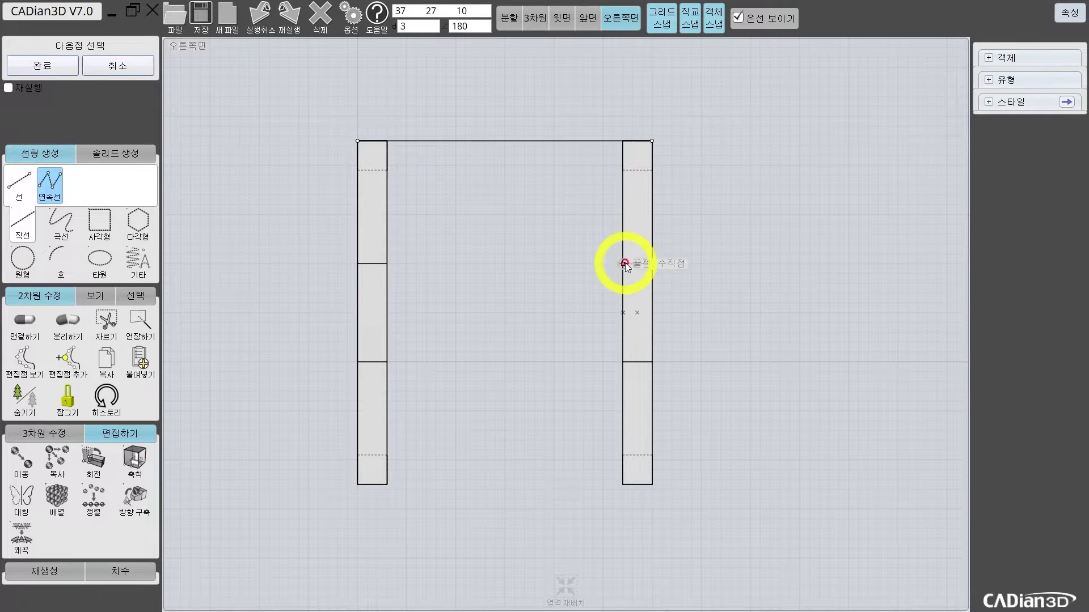
click(652, 484)
click(357, 484)
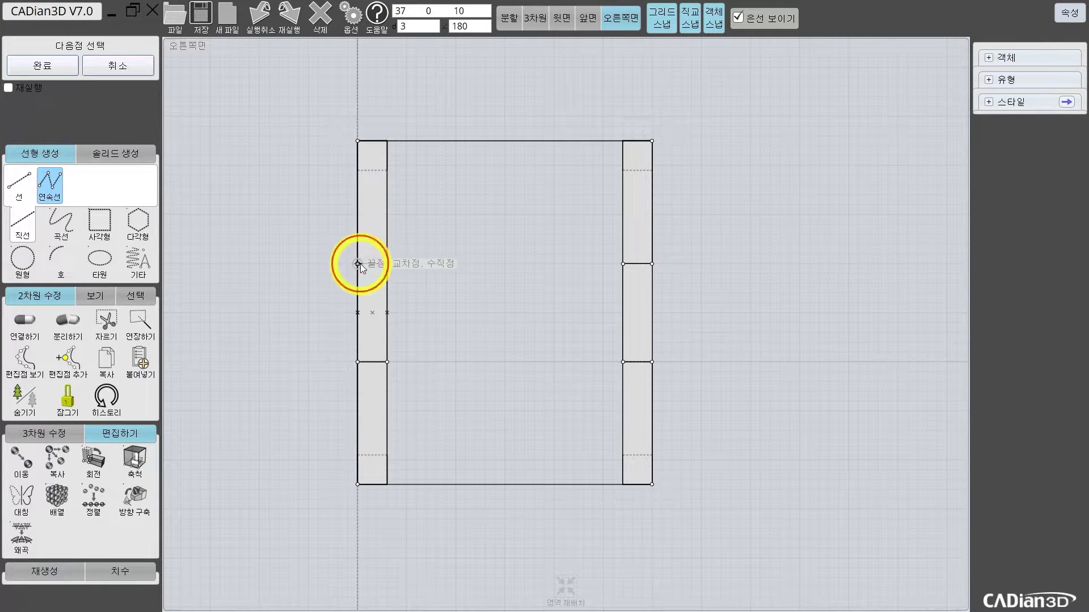
click(357, 141)
Extrude the end panel outline 3 outward, flush with the ends of the long panels' tabs
key(F4)
scroll(485, 472, up, 3)
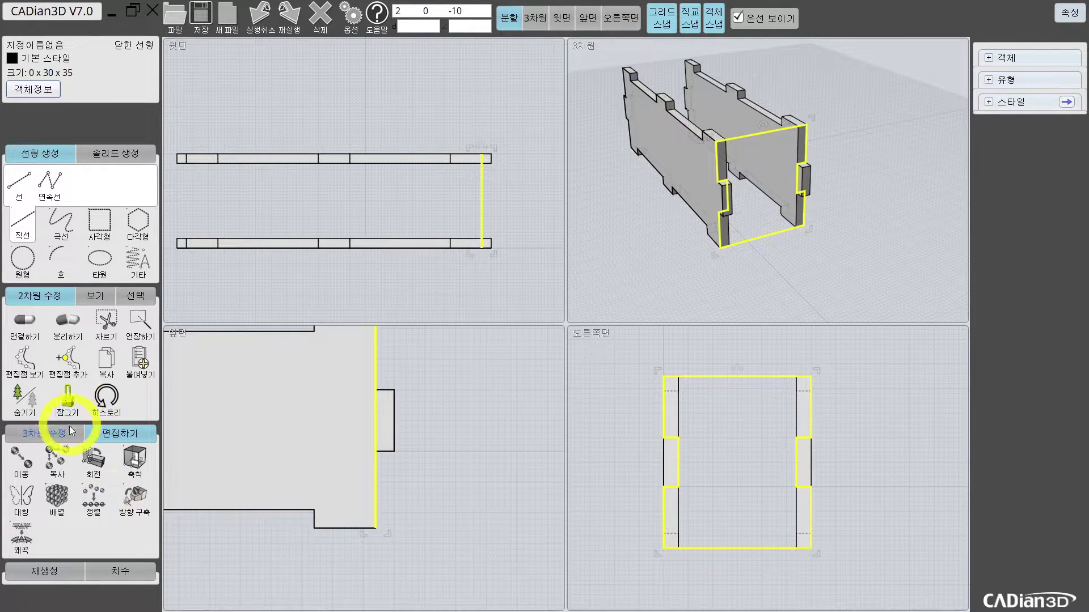
click(54, 434)
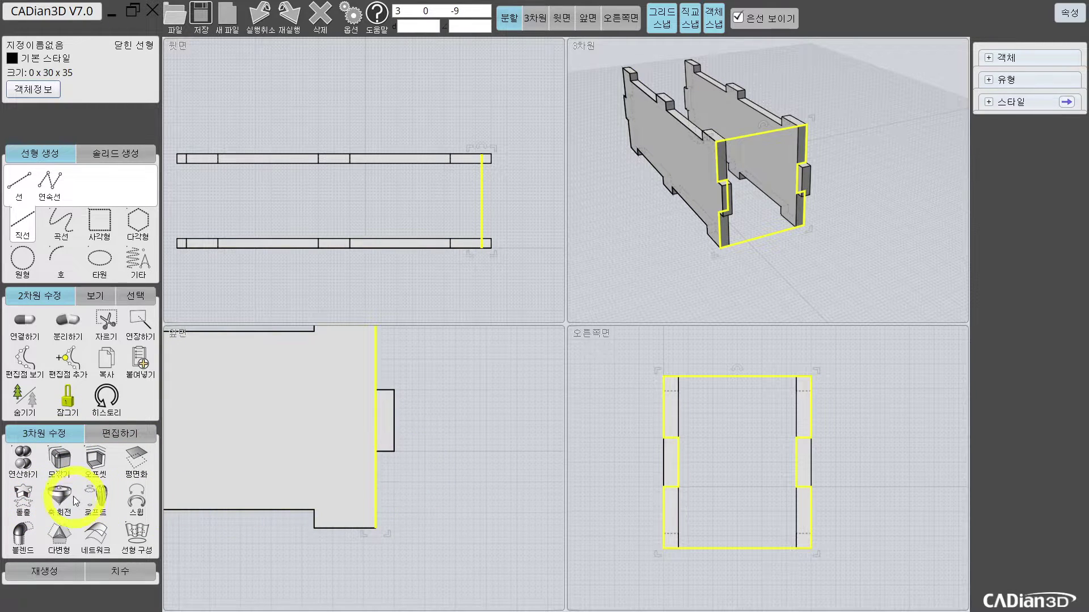
click(24, 498)
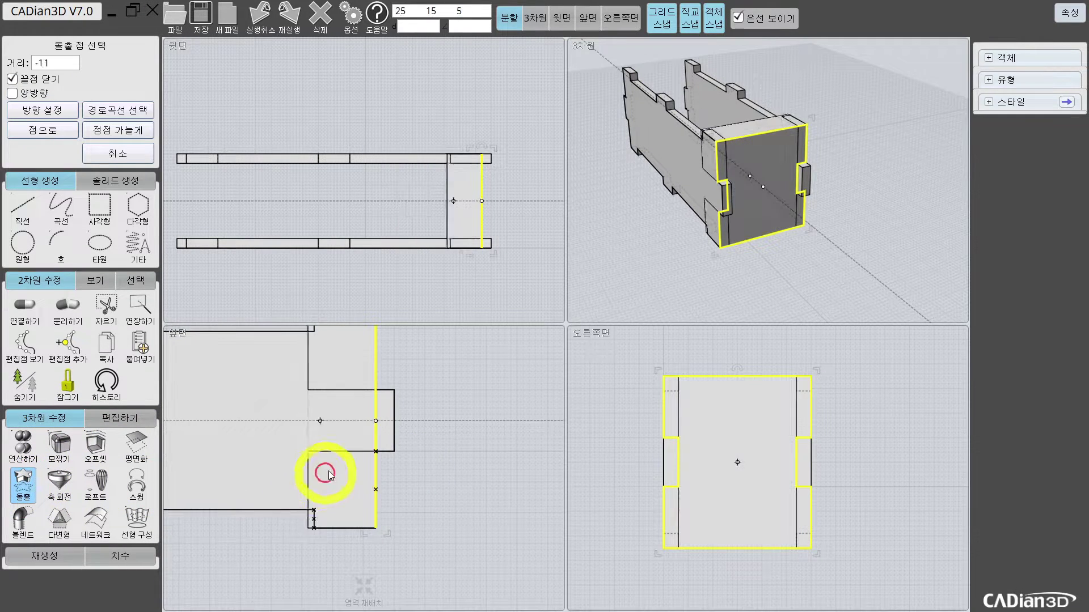
click(393, 452)
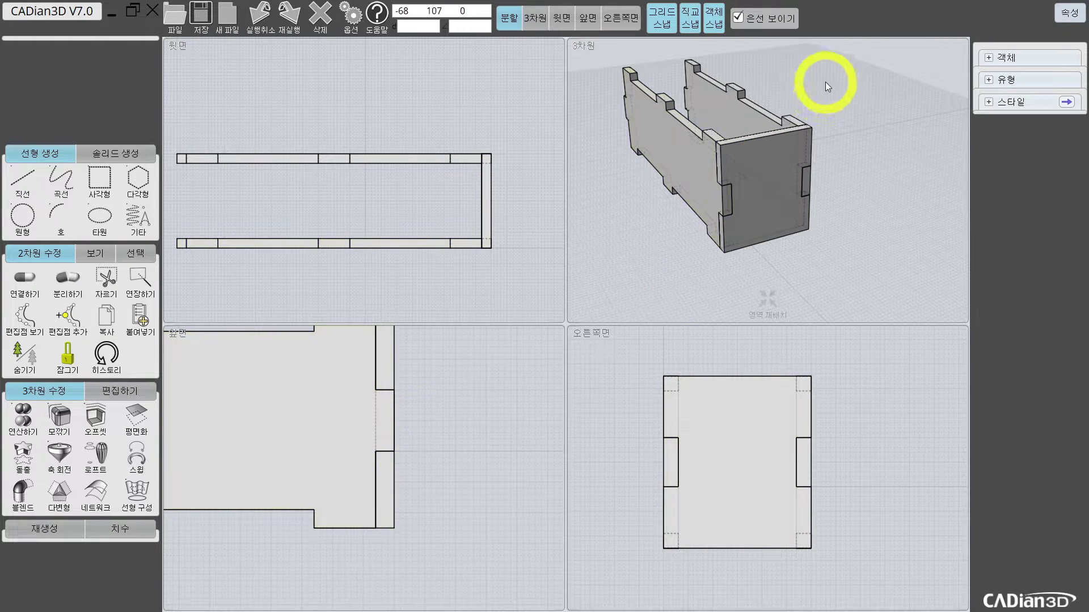
Delete the outline curve left on the new end panel
right_drag(825, 82, 798, 124)
click(744, 154)
key(Delete)
Mirror the end panel across the midline of the long panels to close the opposite end, keeping the original
click(788, 147)
right_drag(605, 101, 766, 190)
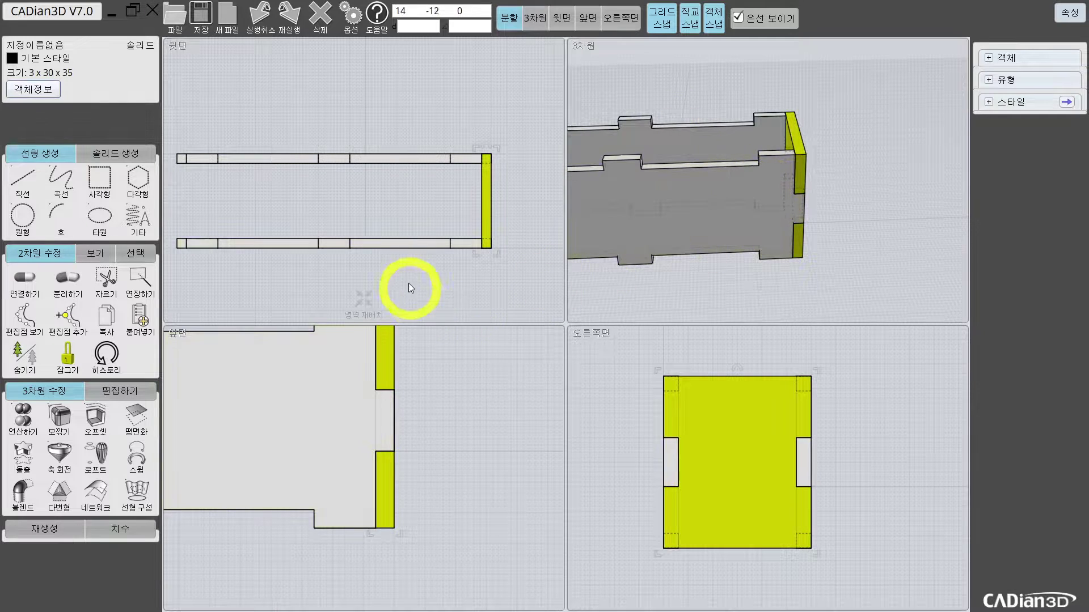
scroll(397, 255, down, 2)
click(567, 220)
click(730, 471)
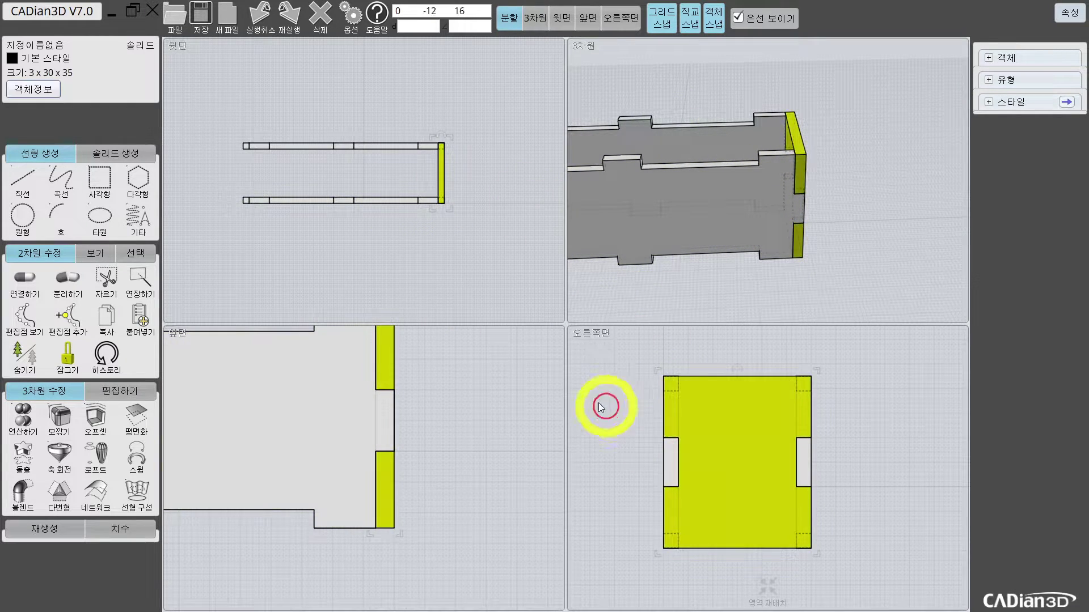
click(134, 389)
click(46, 446)
click(23, 462)
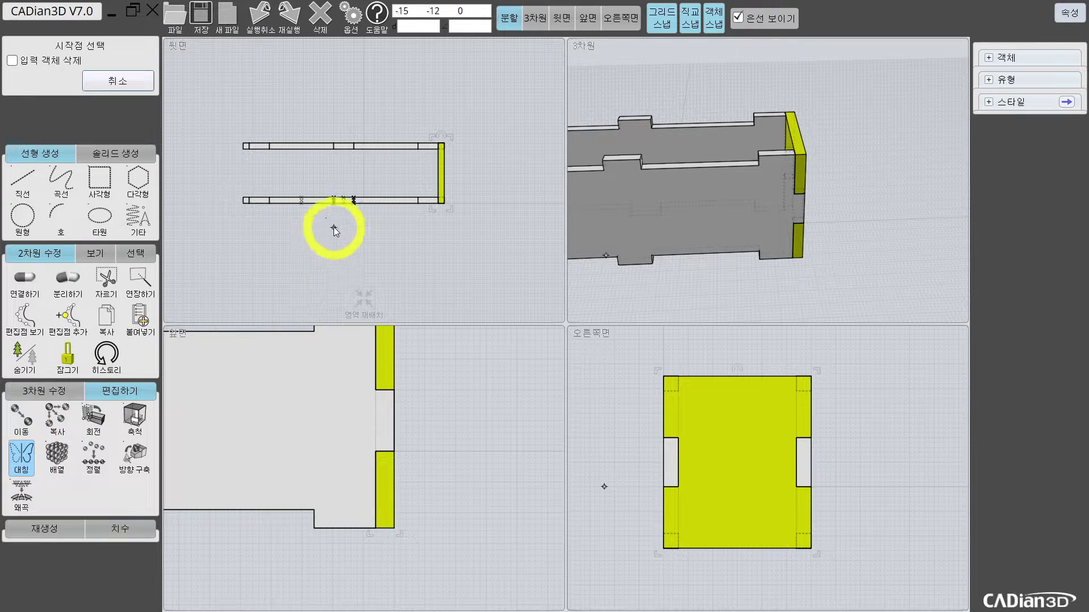
click(342, 205)
click(343, 259)
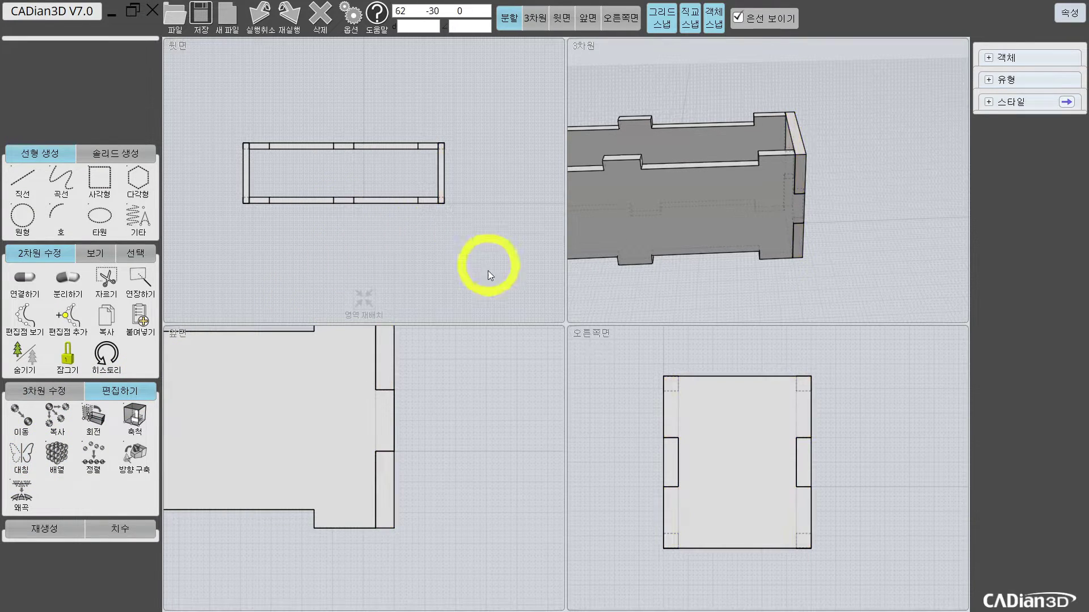
In the top view, start a lid polyline at the inner corner and trace it around the back wall's first recess
scroll(707, 226, down, 3)
scroll(236, 170, up, 2)
click(706, 217)
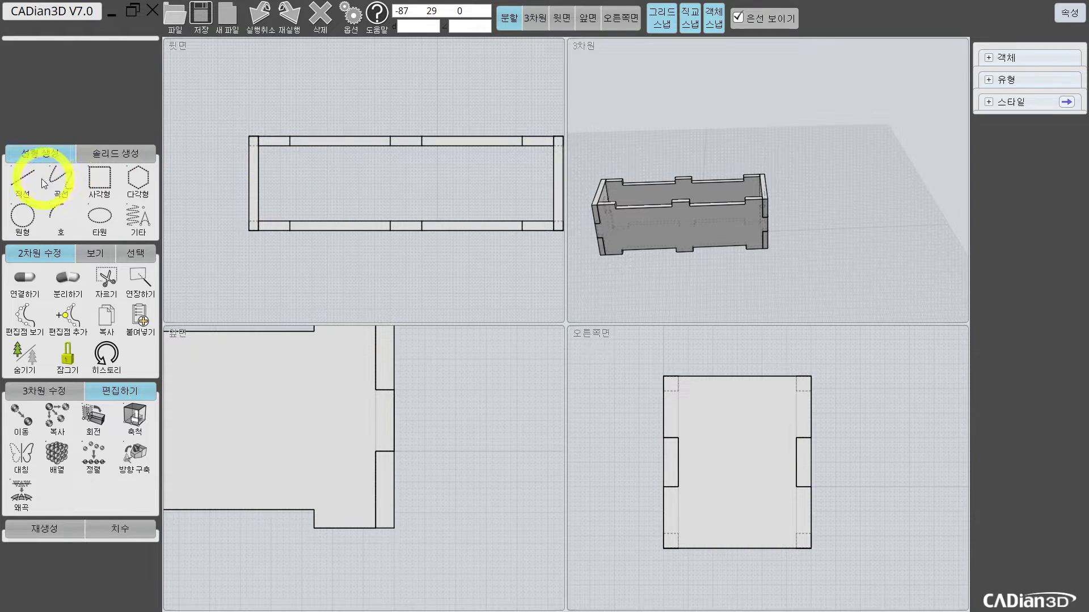
middle_drag(641, 219, 737, 209)
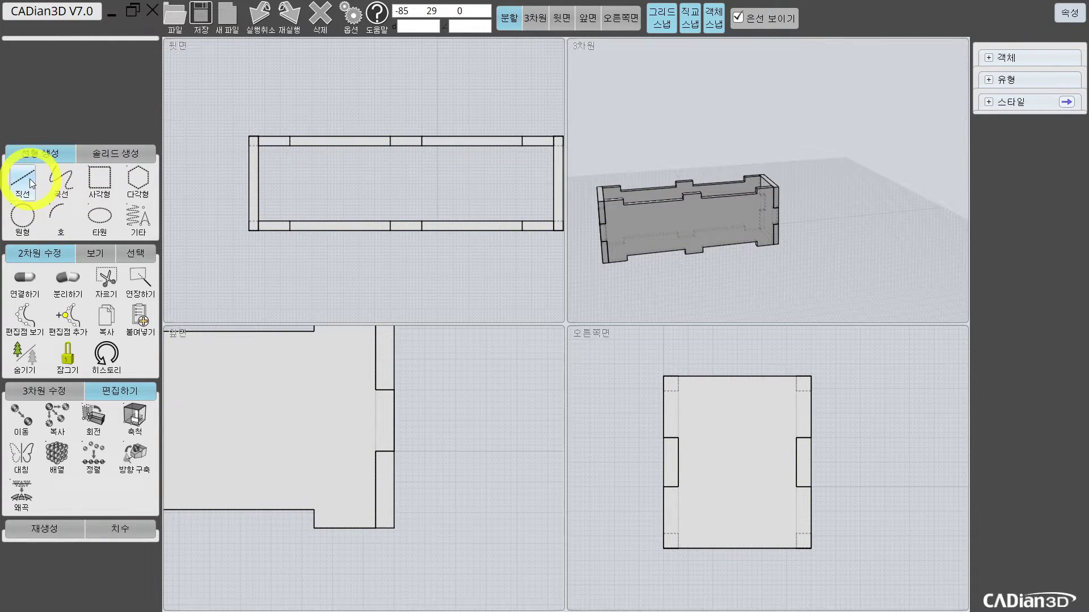
click(29, 179)
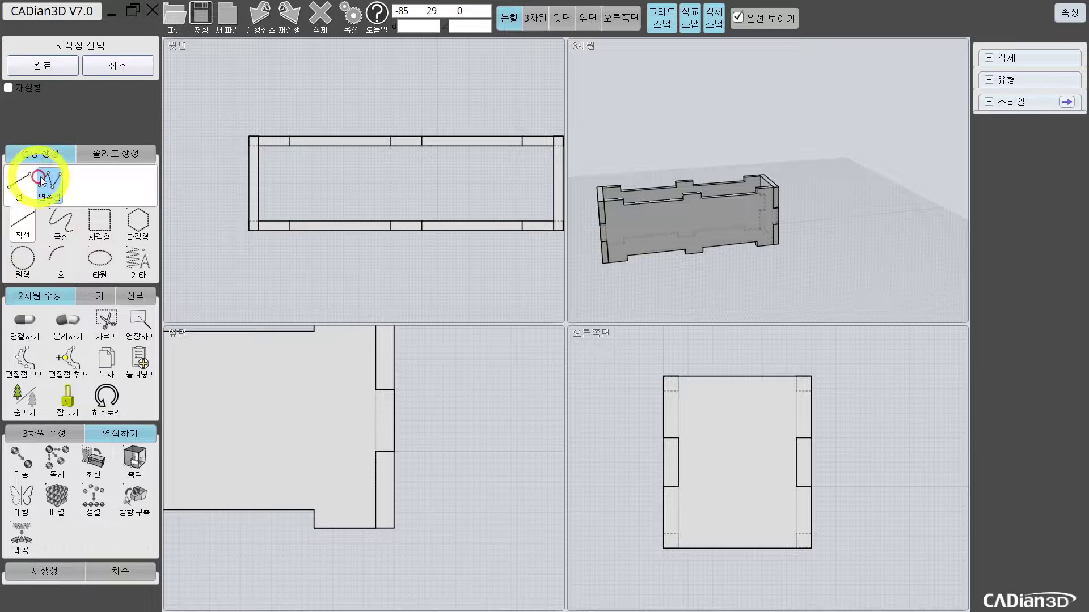
click(263, 149)
scroll(291, 148, up, 4)
click(288, 146)
click(288, 121)
click(530, 122)
click(529, 142)
Continue the lid polyline past the back wall's middle tab and around its second recess to the far inner corner
scroll(343, 156, down, 5)
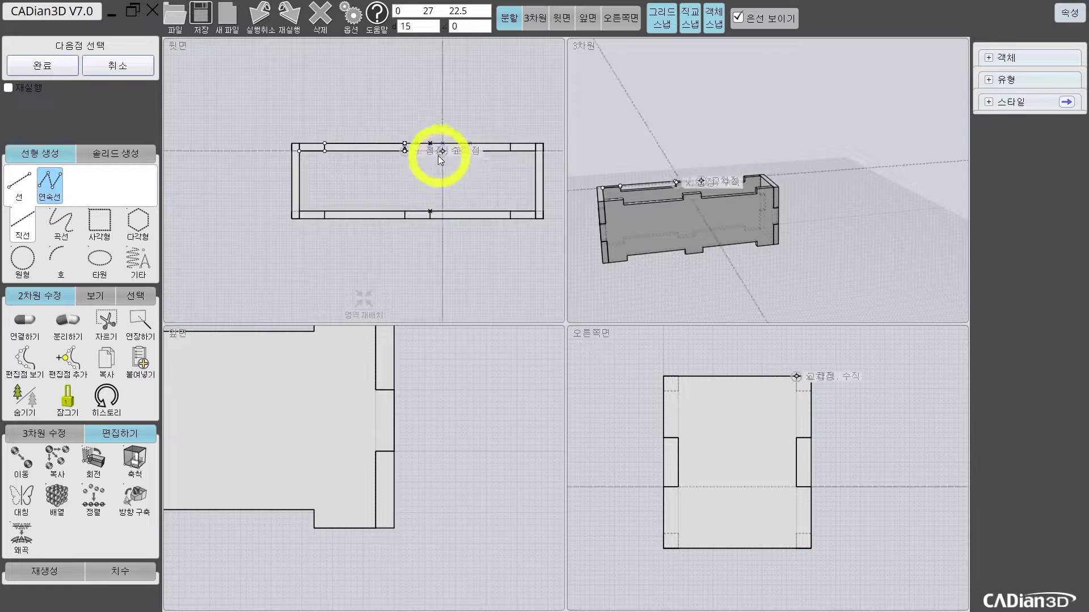
scroll(432, 152, up, 3)
click(428, 148)
click(427, 134)
middle_drag(482, 139, 316, 120)
click(418, 115)
click(419, 128)
click(469, 130)
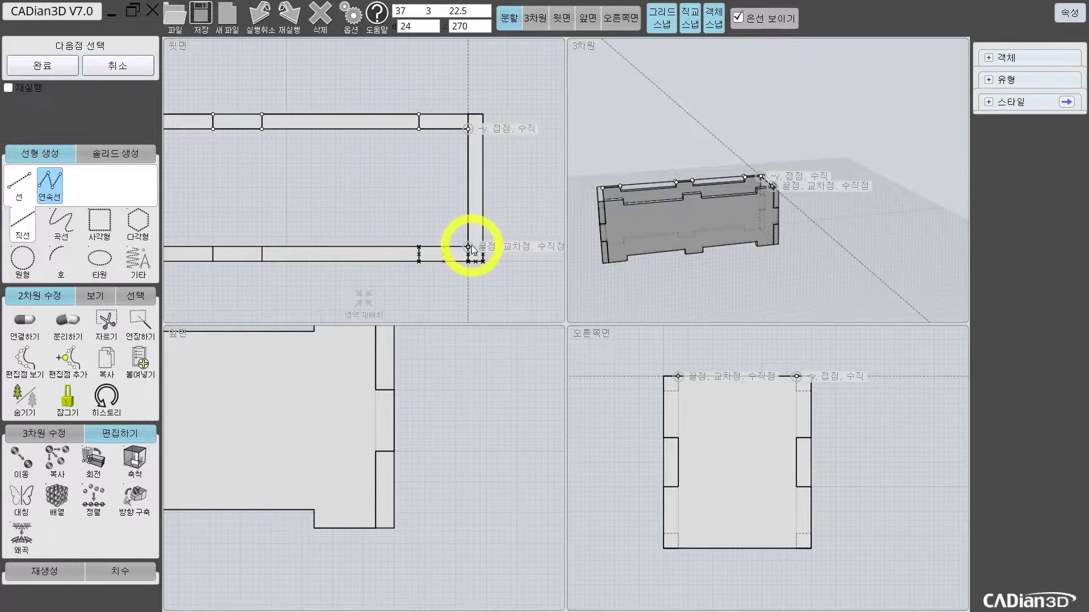
Trace the lid polyline back along the front wall's two recesses and close it at the starting corner
click(469, 247)
click(419, 247)
click(419, 262)
click(262, 262)
click(262, 247)
middle_drag(247, 249, 397, 229)
click(365, 227)
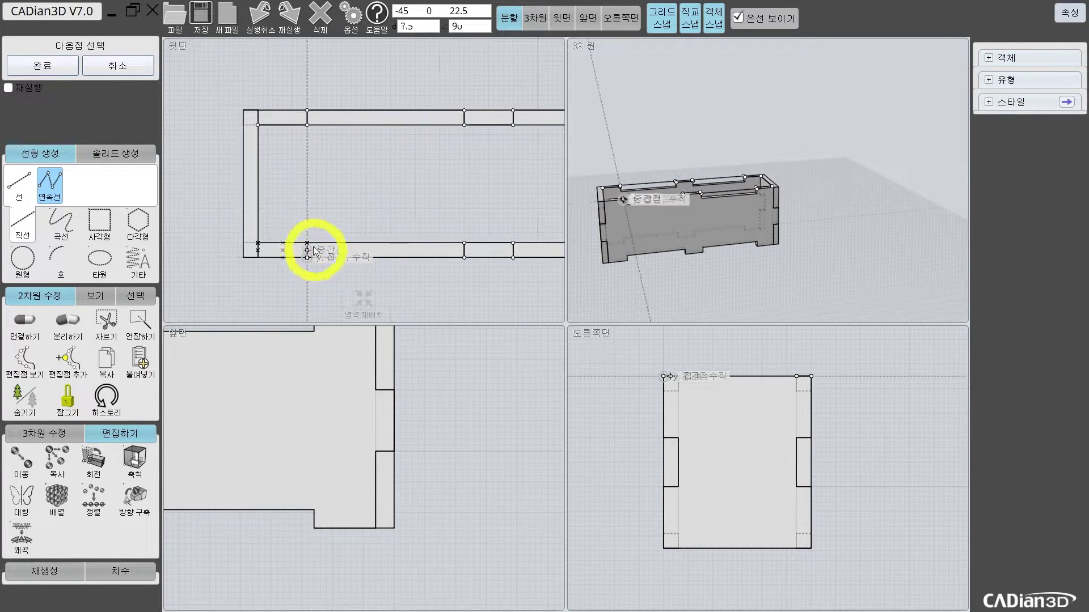
click(260, 243)
click(261, 128)
Extrude the lid outline by -3 down into the recesses of the box walls
drag(673, 252, 767, 167)
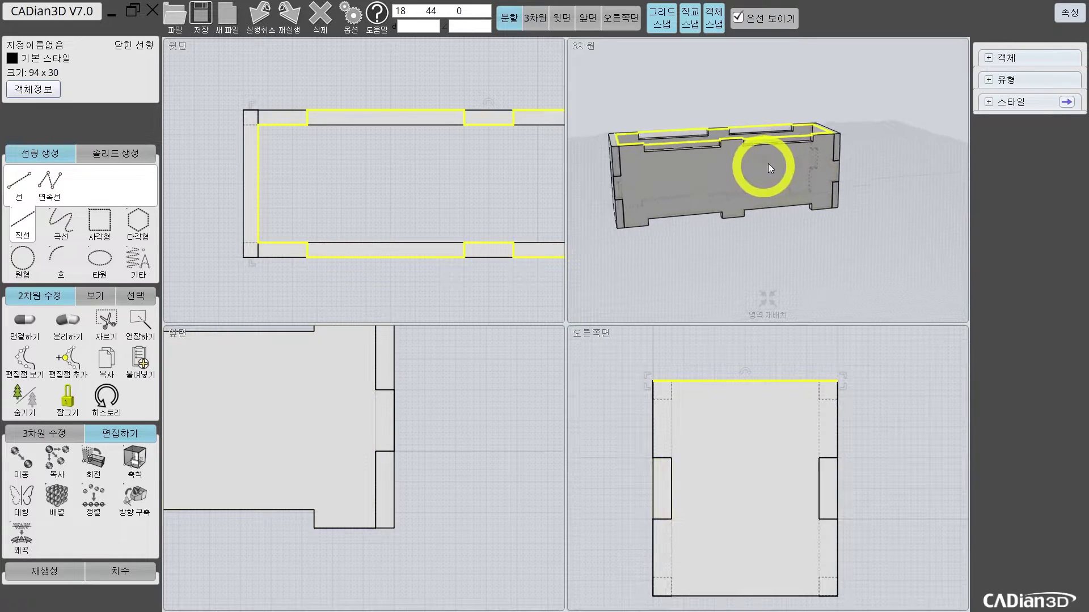
drag(822, 316, 752, 257)
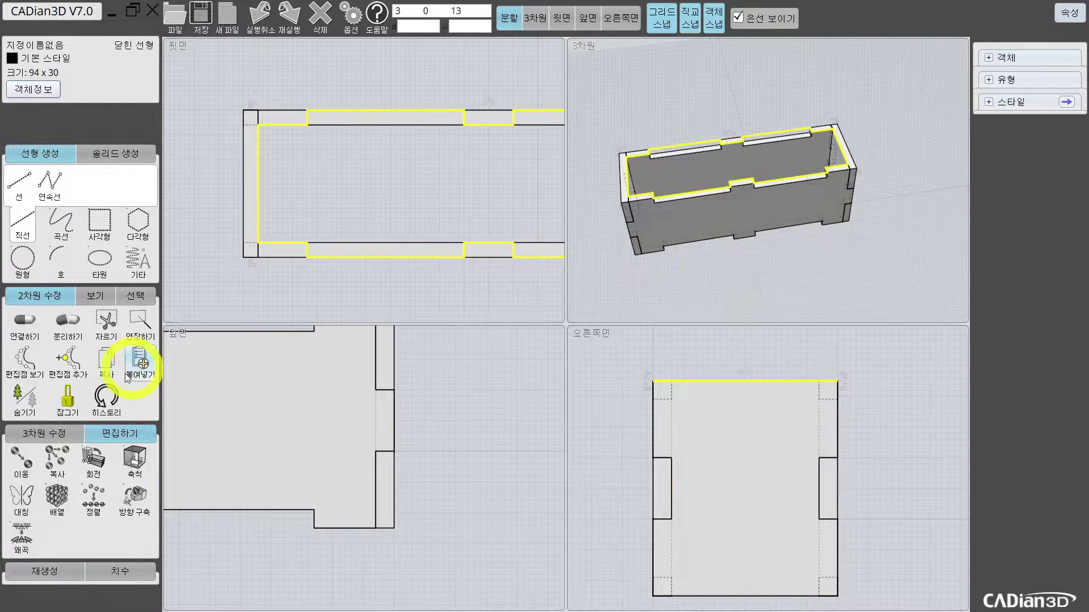
click(44, 434)
click(24, 495)
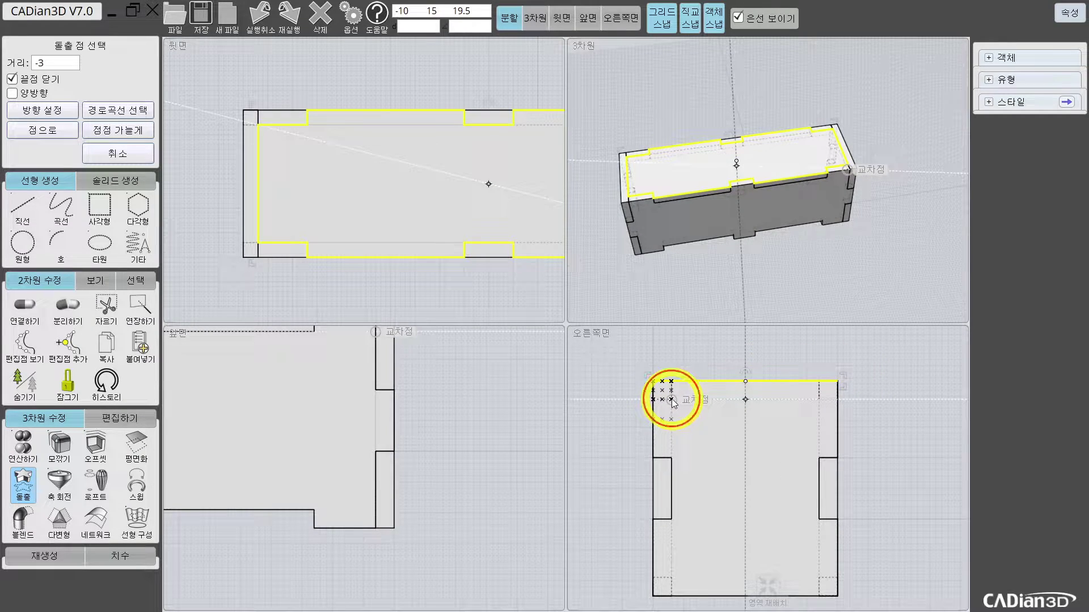
click(672, 399)
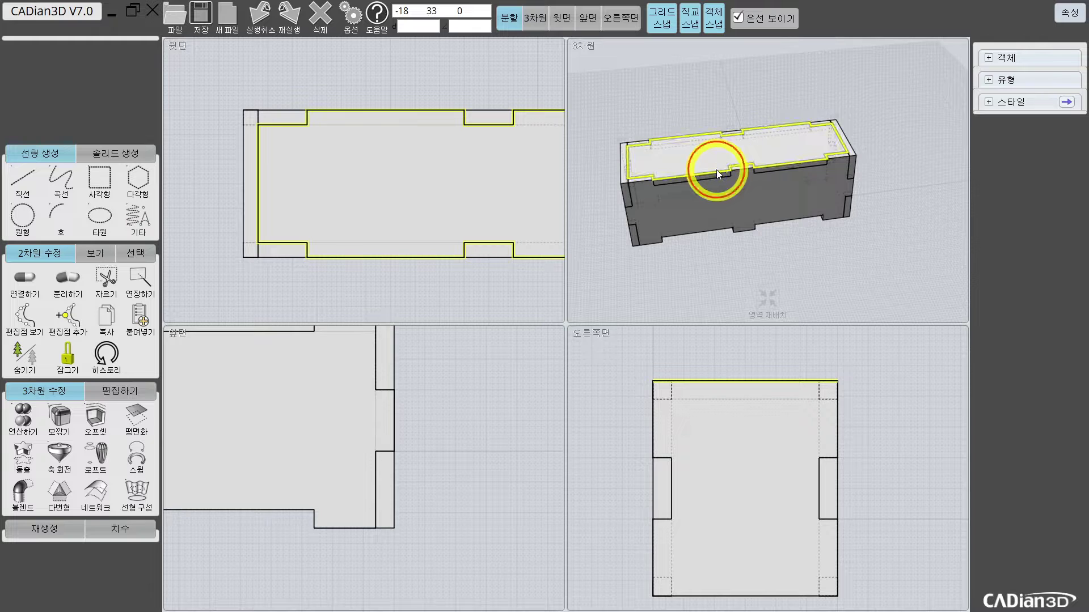
Mirror the lid panel across the box's horizontal mid-height line in the front view to create the matching bottom panel
drag(717, 169, 757, 194)
scroll(815, 163, up, 2)
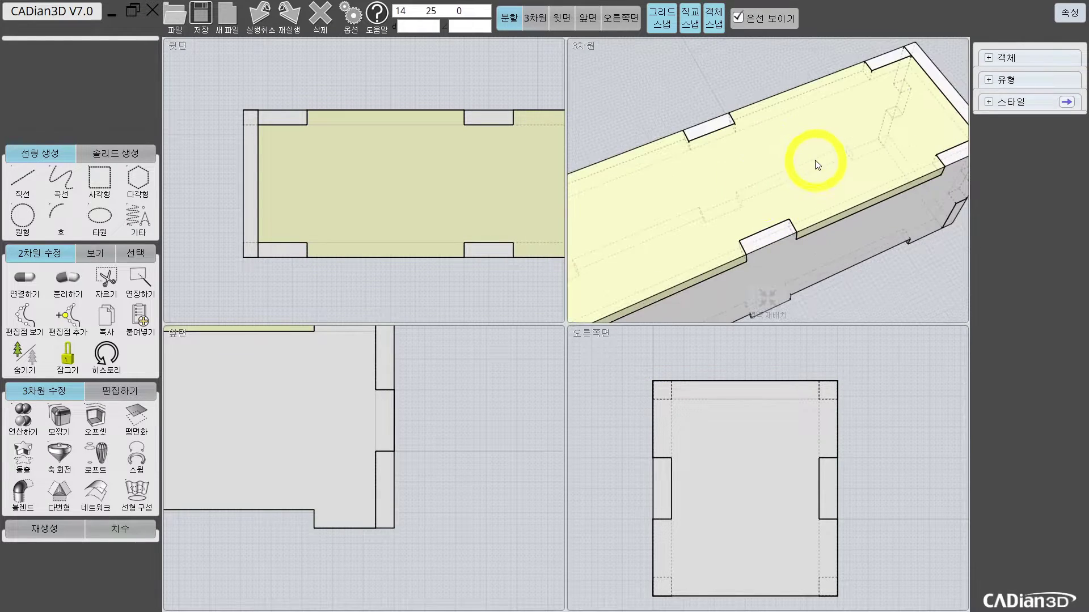
click(814, 161)
scroll(800, 195, up, 3)
scroll(350, 463, down, 2)
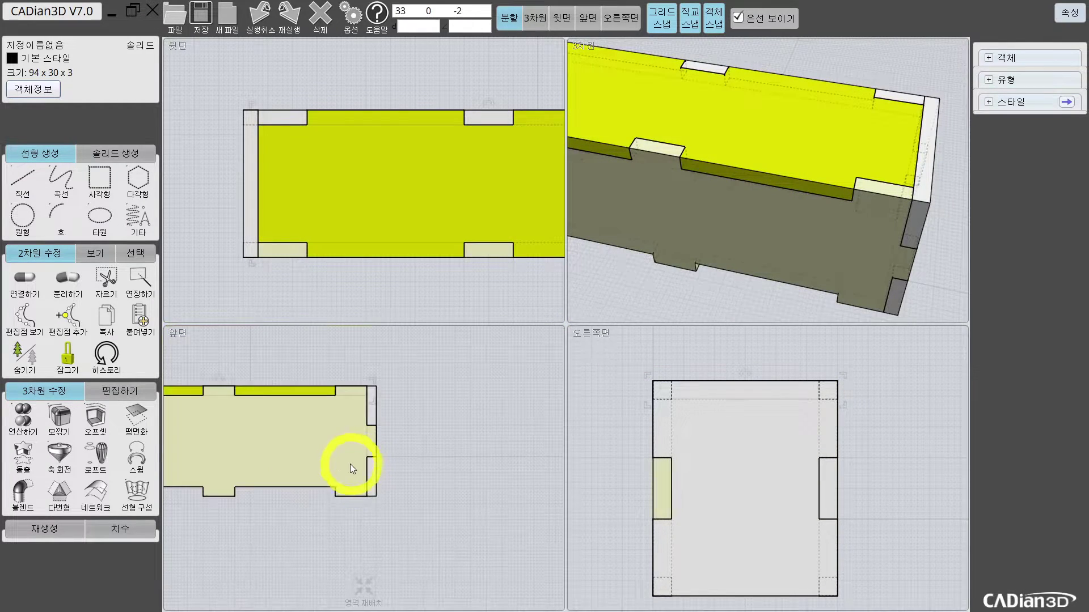
click(43, 392)
click(38, 396)
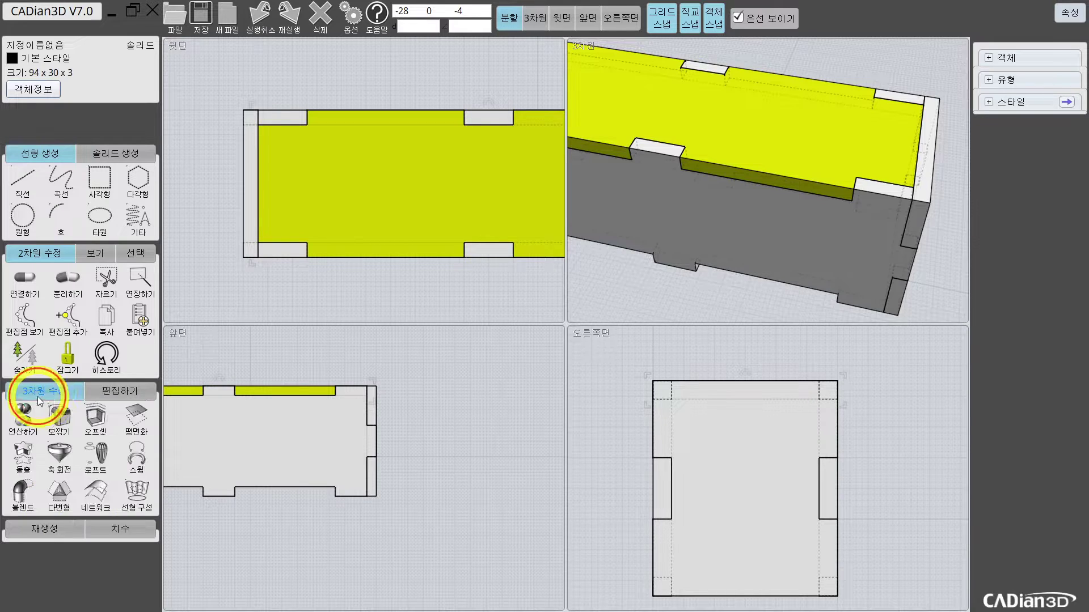
click(111, 392)
click(34, 460)
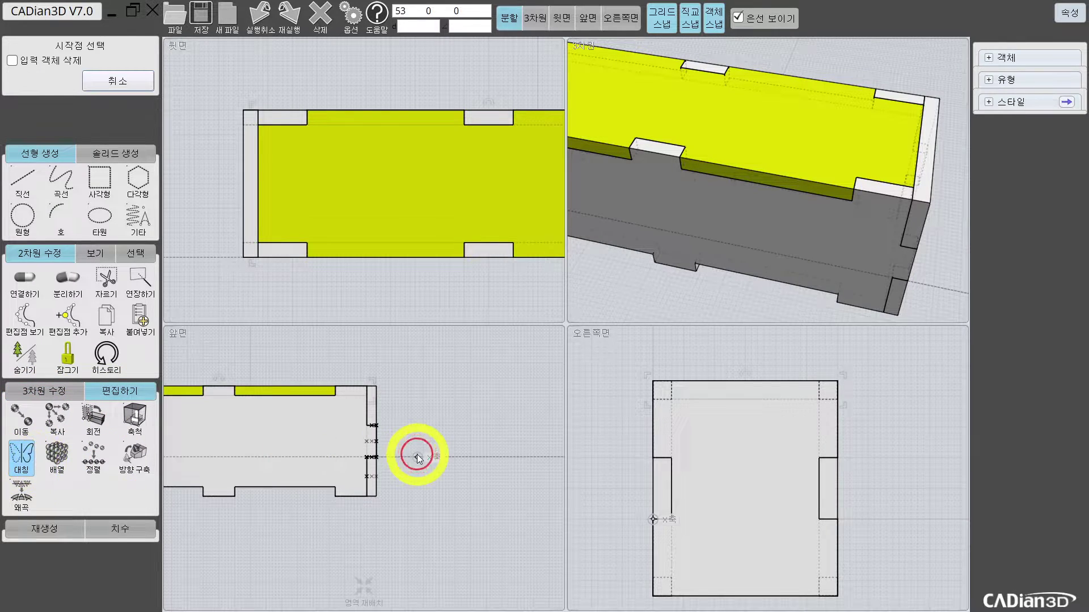
click(378, 444)
click(421, 440)
click(658, 355)
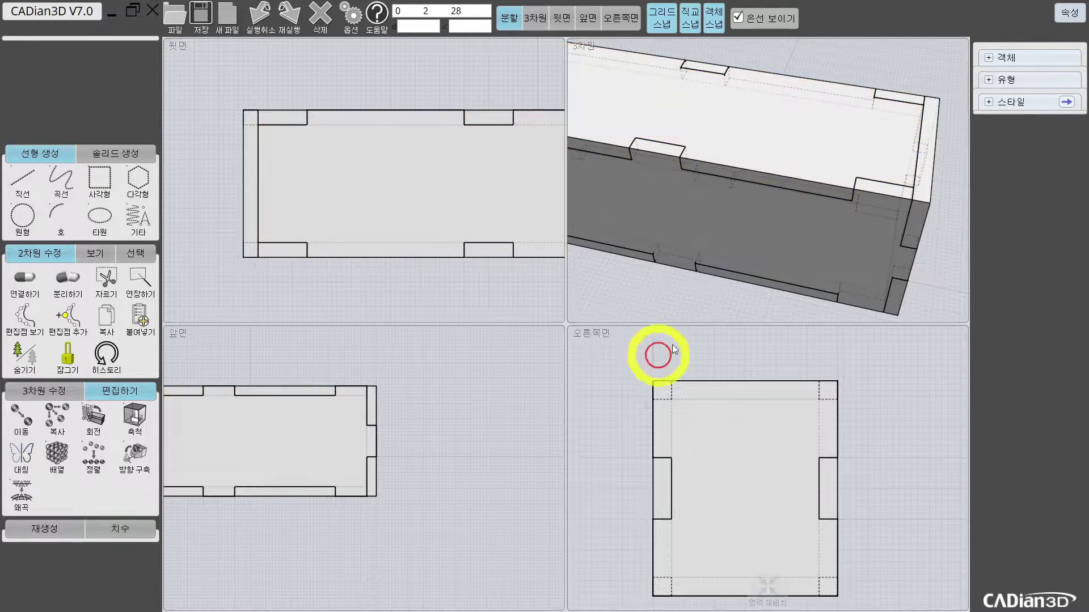
Select all six box panels and apply the wood style 나무부분 to them
scroll(774, 166, down, 5)
right_drag(776, 163, 850, 171)
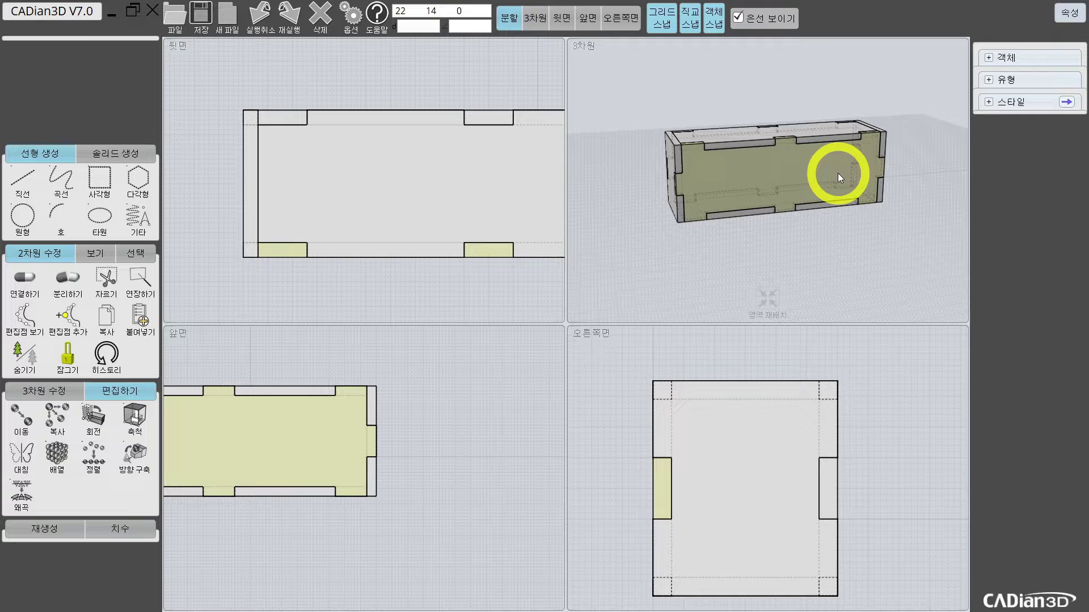
right_drag(701, 114, 731, 168)
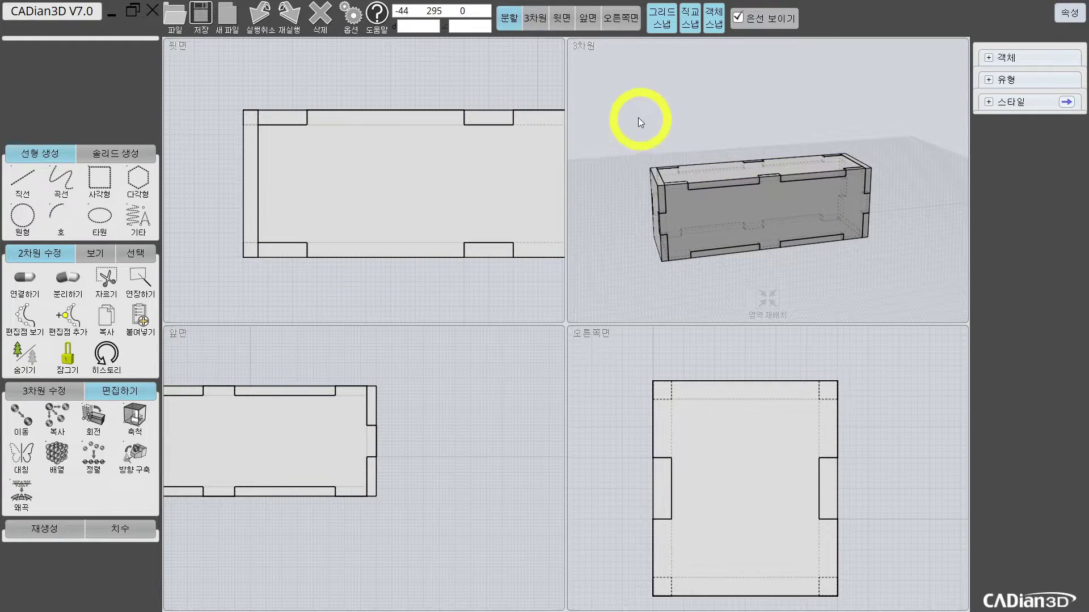
drag(639, 121, 923, 284)
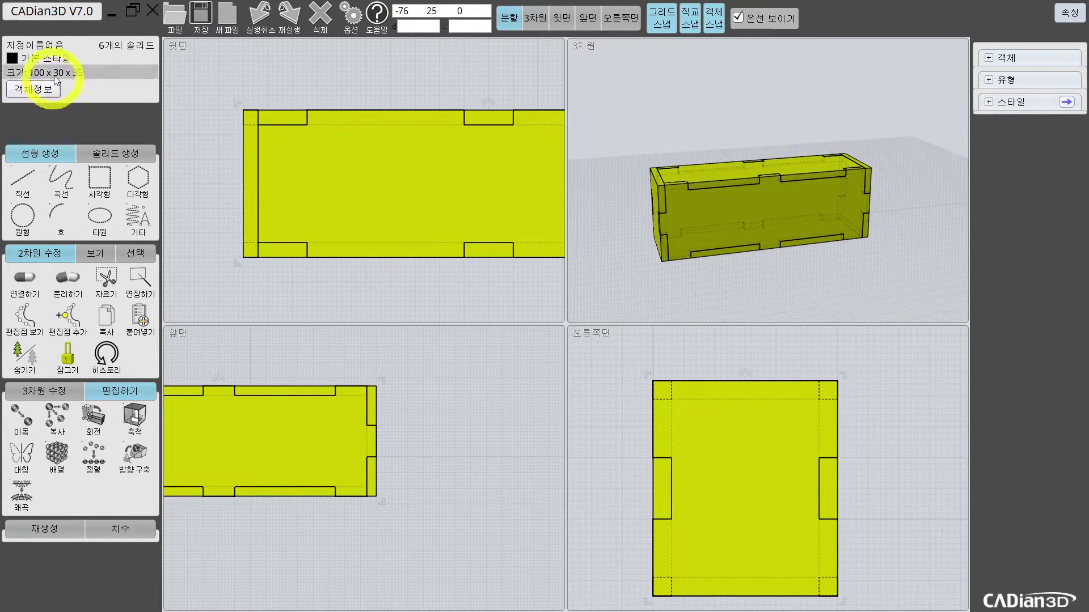
click(45, 58)
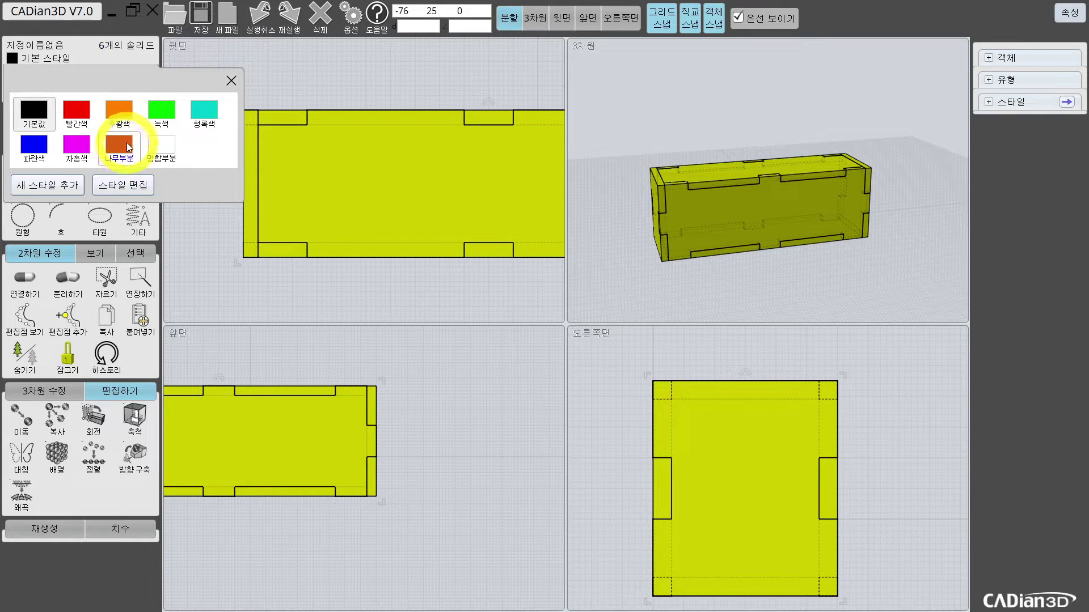
click(119, 139)
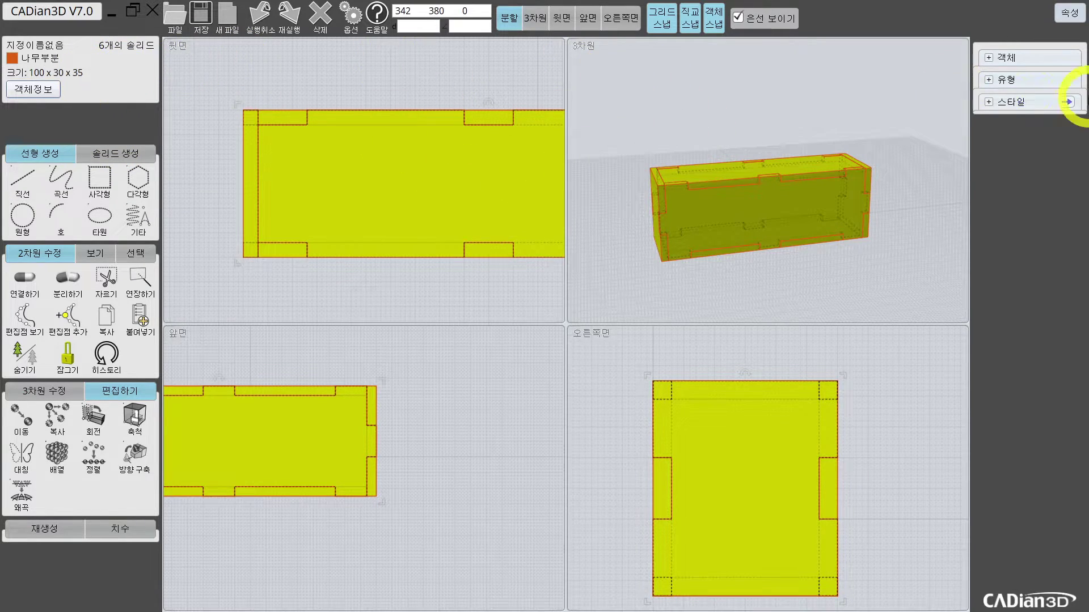
Name the six selected panels (솔리드)MDF and clear the selection
click(96, 45)
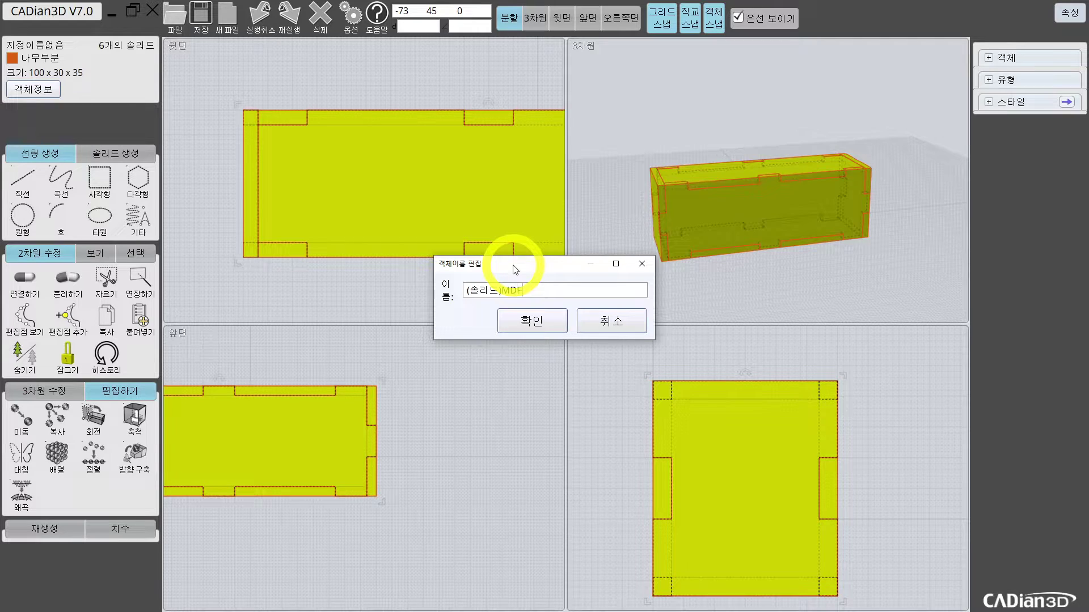
click(513, 321)
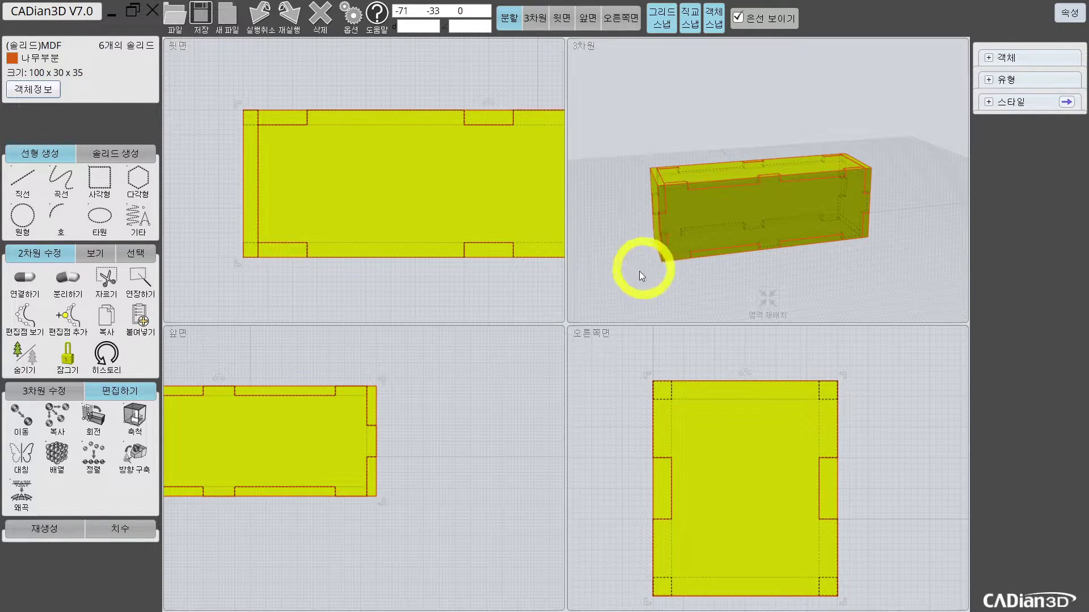
click(624, 275)
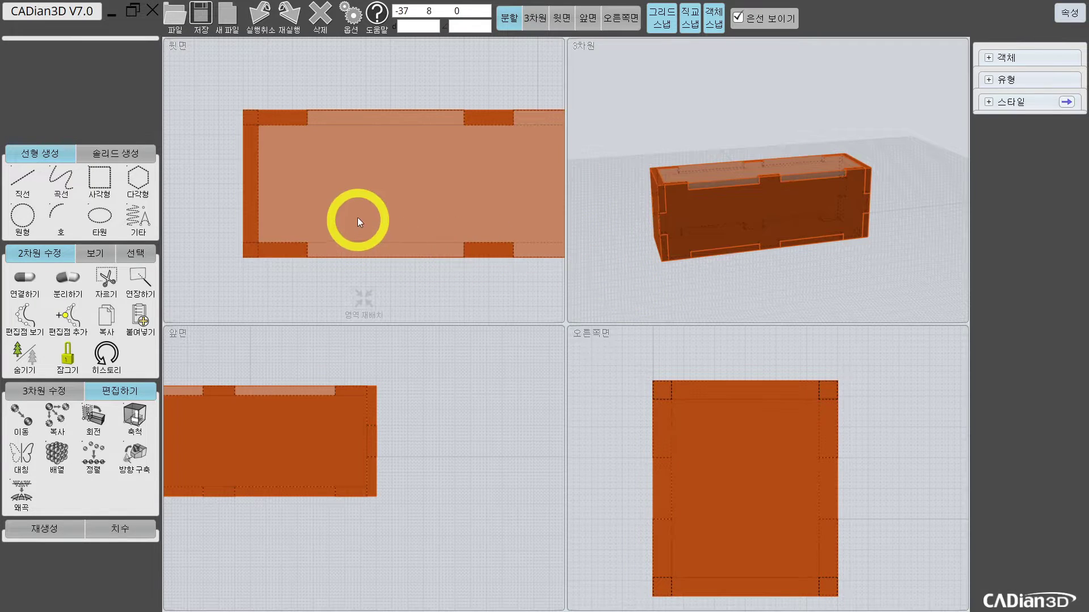
scroll(357, 420, down, 3)
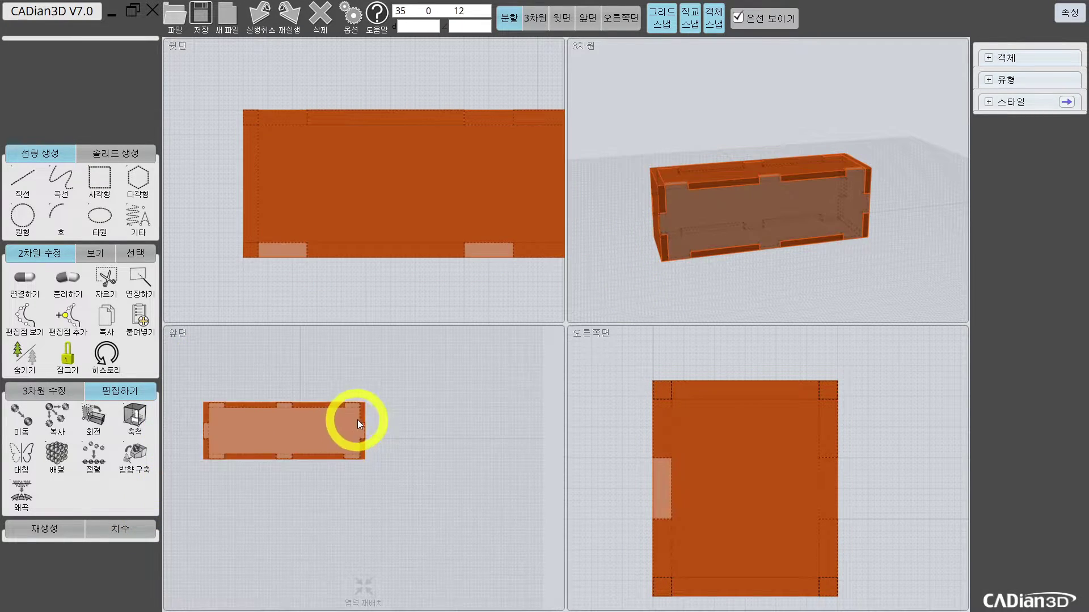
scroll(341, 402, up, 2)
scroll(341, 404, up, 1)
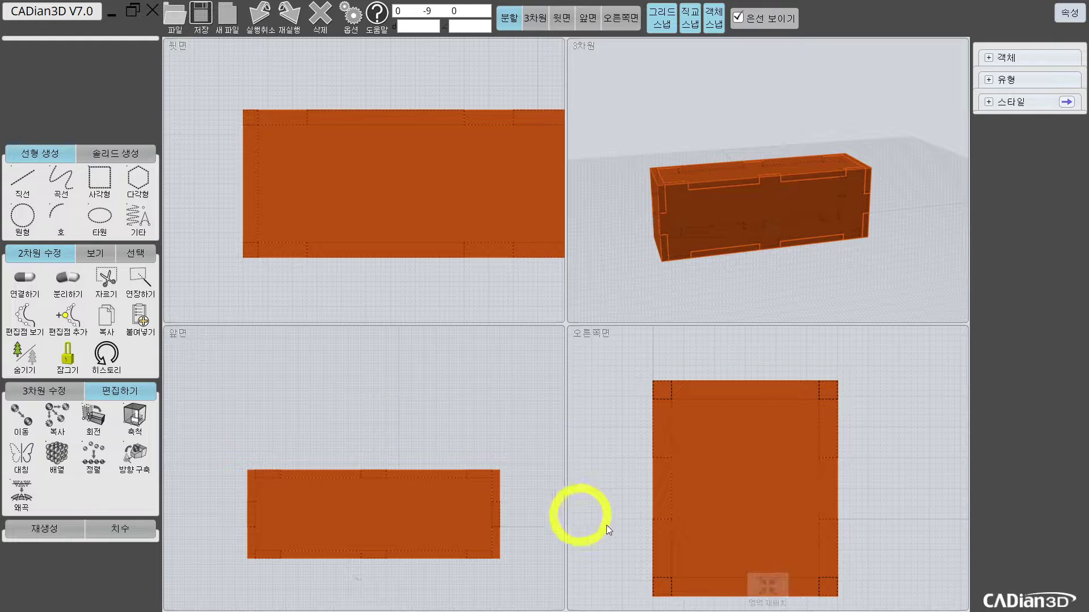
click(372, 594)
scroll(341, 430, down, 2)
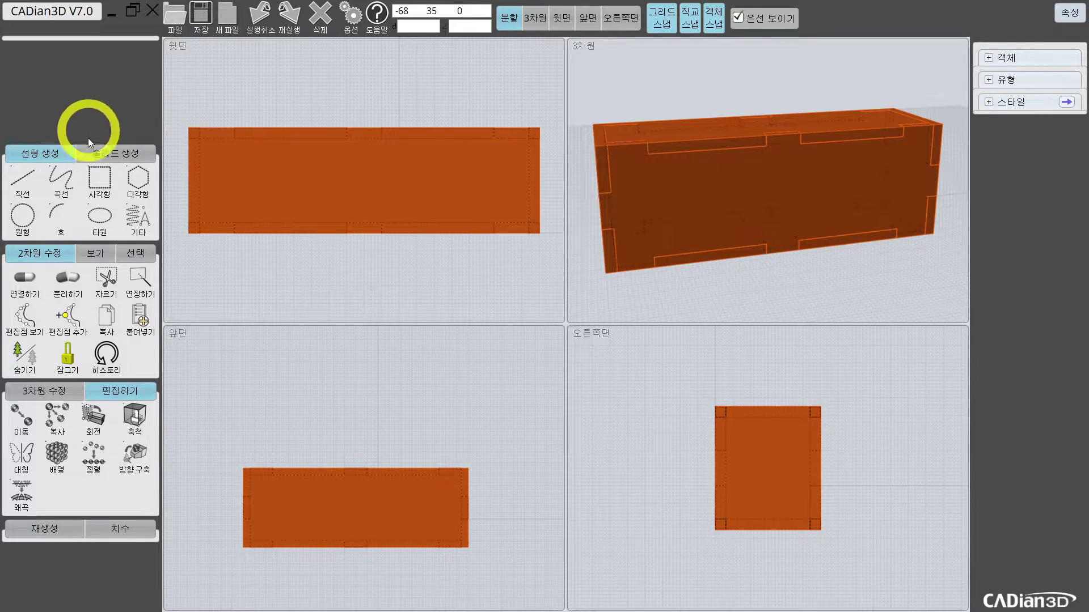
click(113, 189)
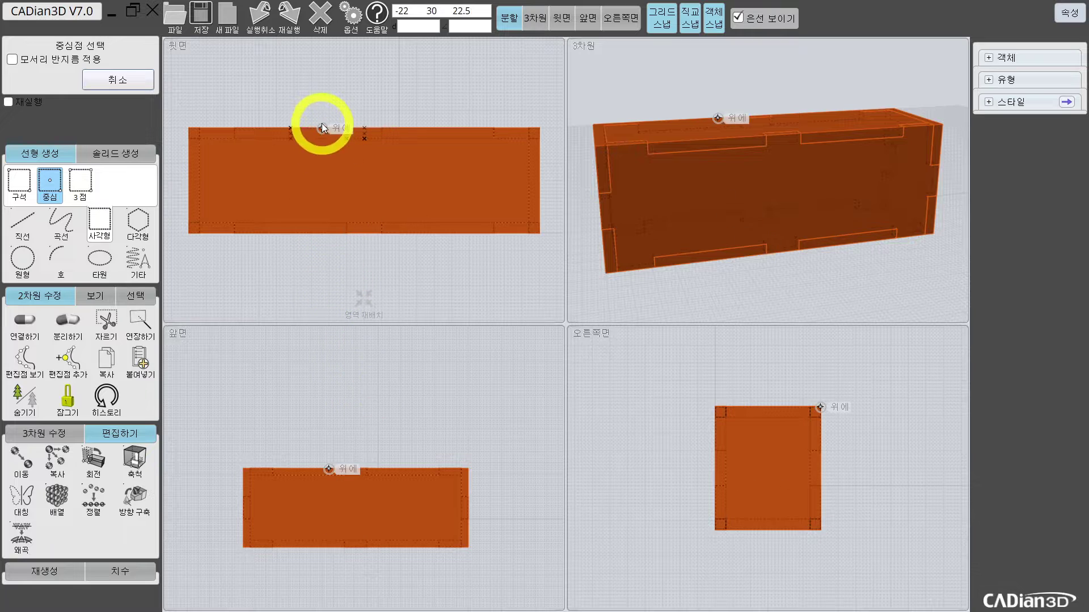
scroll(313, 110, down, 2)
click(260, 124)
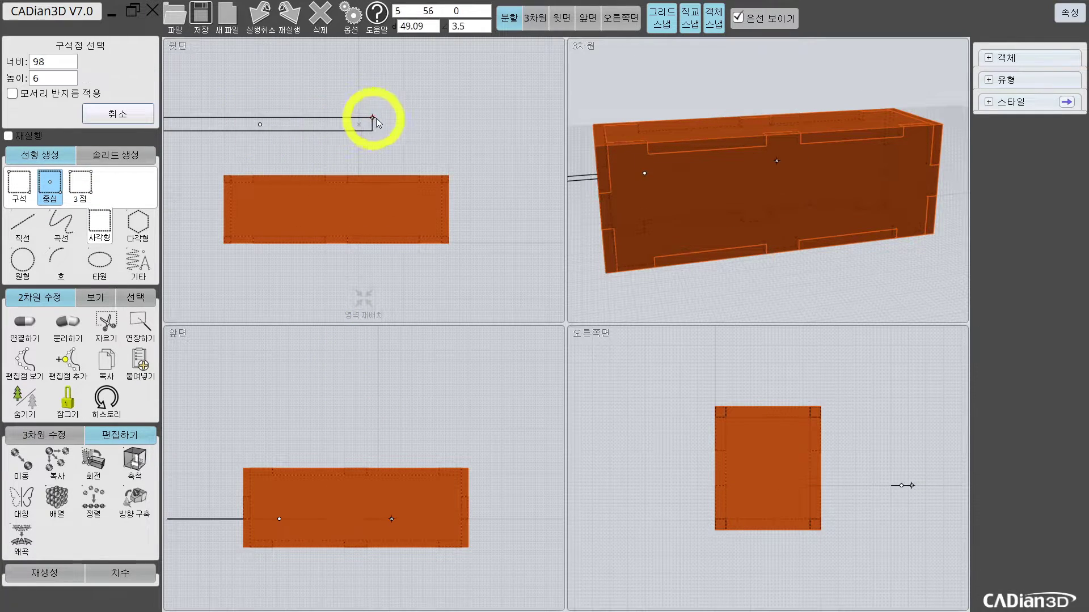
key(Escape)
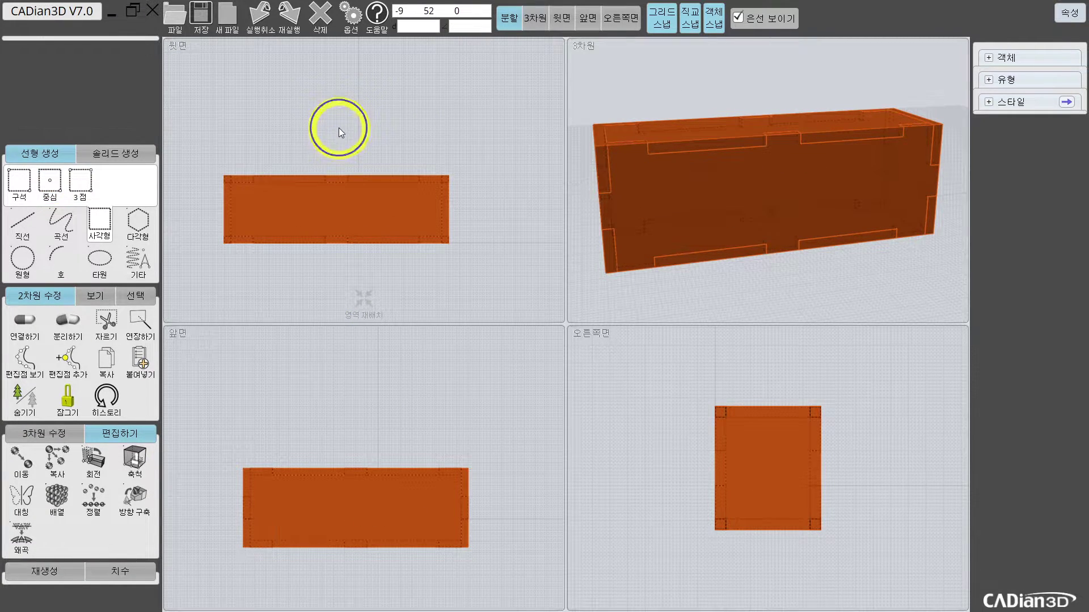
Draw a center-based rectangle 92 wide and 8 high in the top view, in the free space behind the box
click(334, 133)
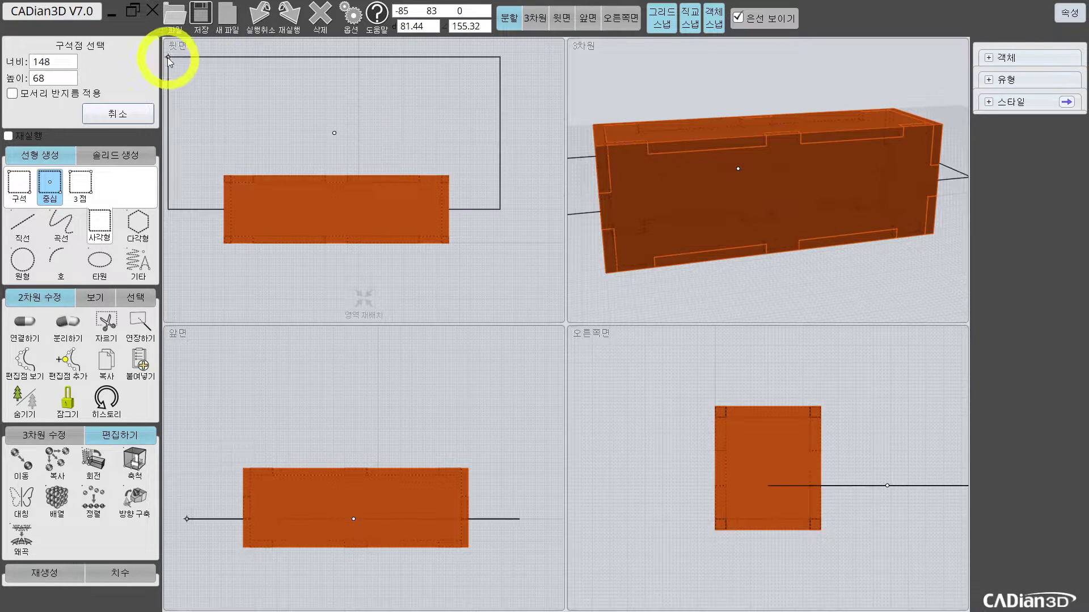
click(75, 64)
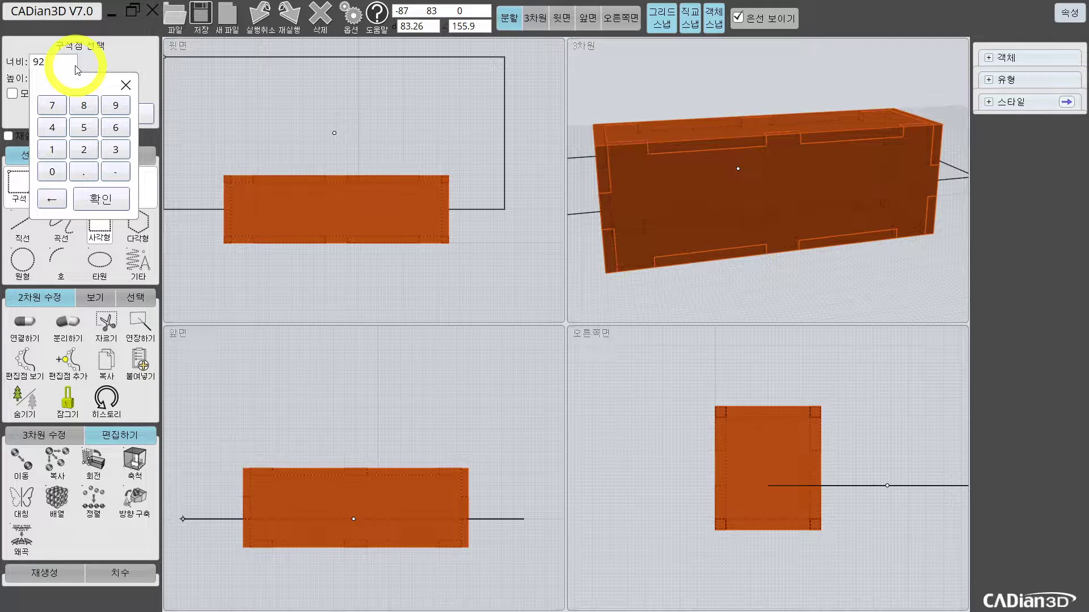
key(Return)
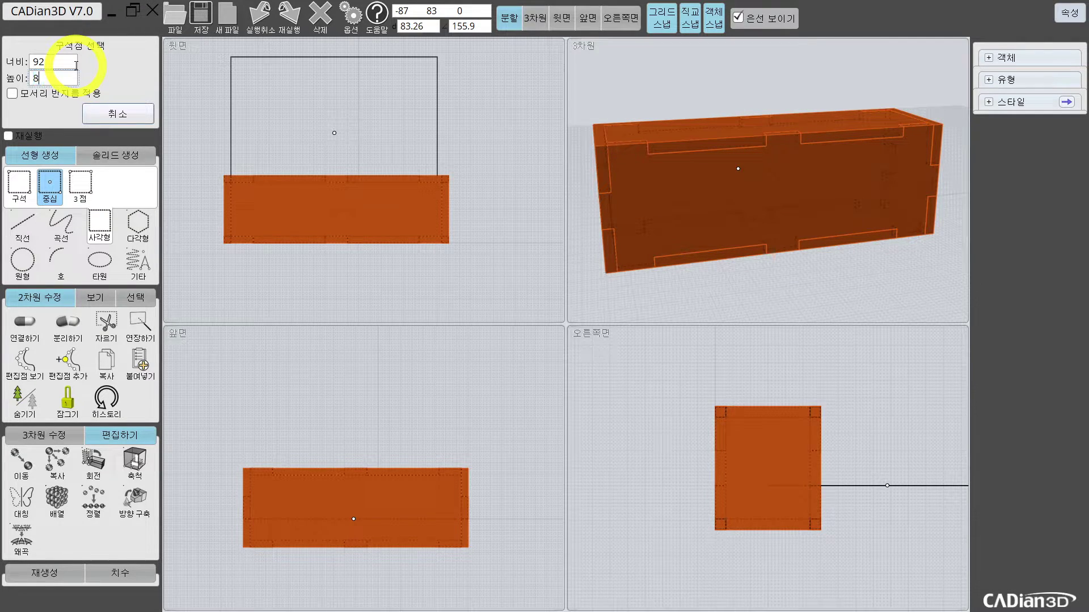
key(Return)
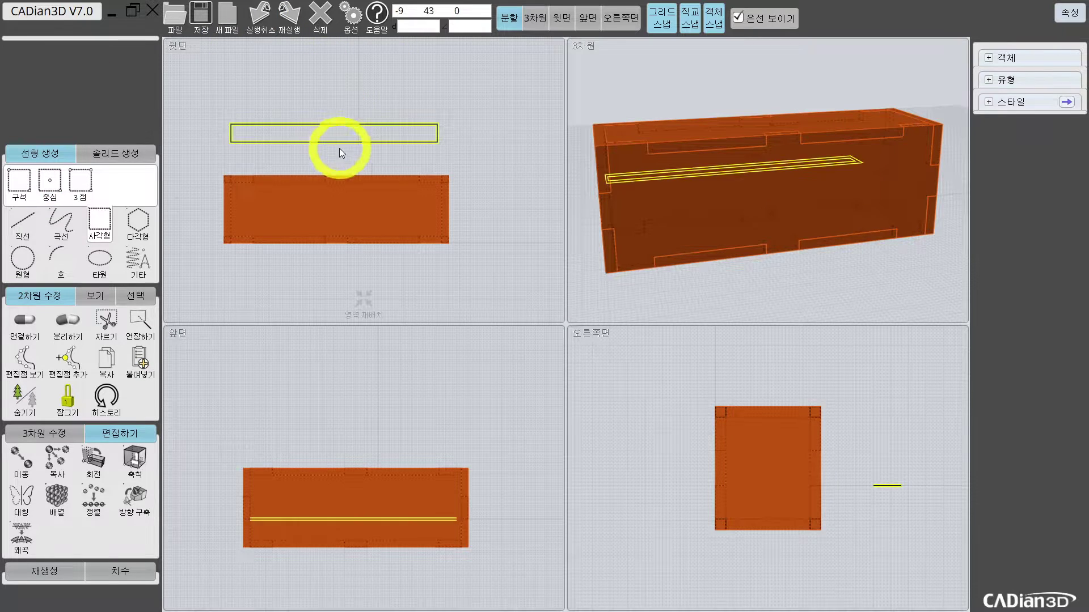
Offset the 92 x 8 rectangle outward by a distance of 1, keeping the sharp corner option
click(323, 143)
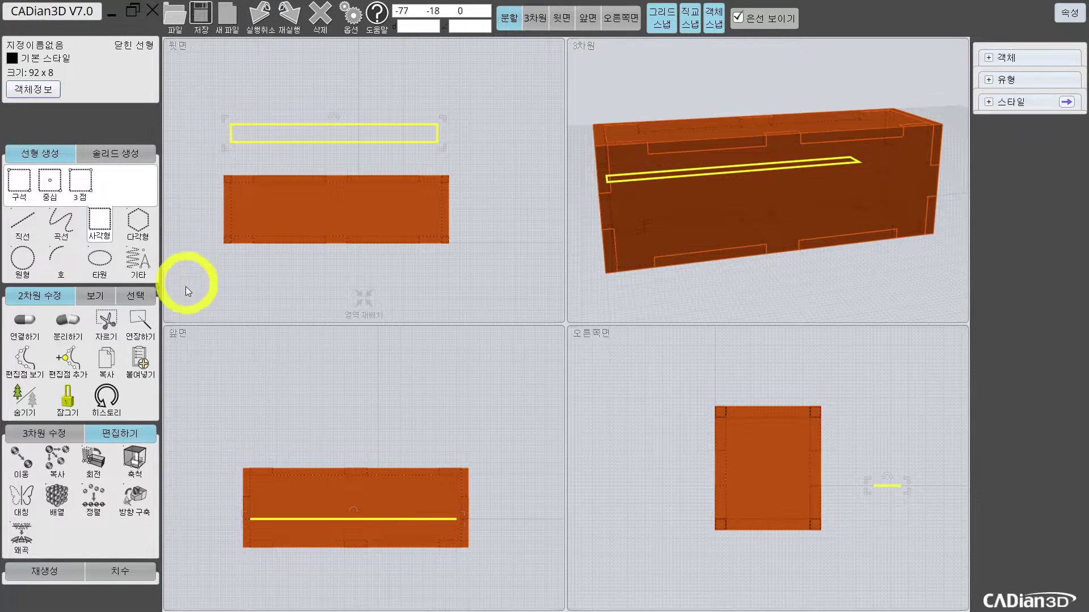
click(54, 434)
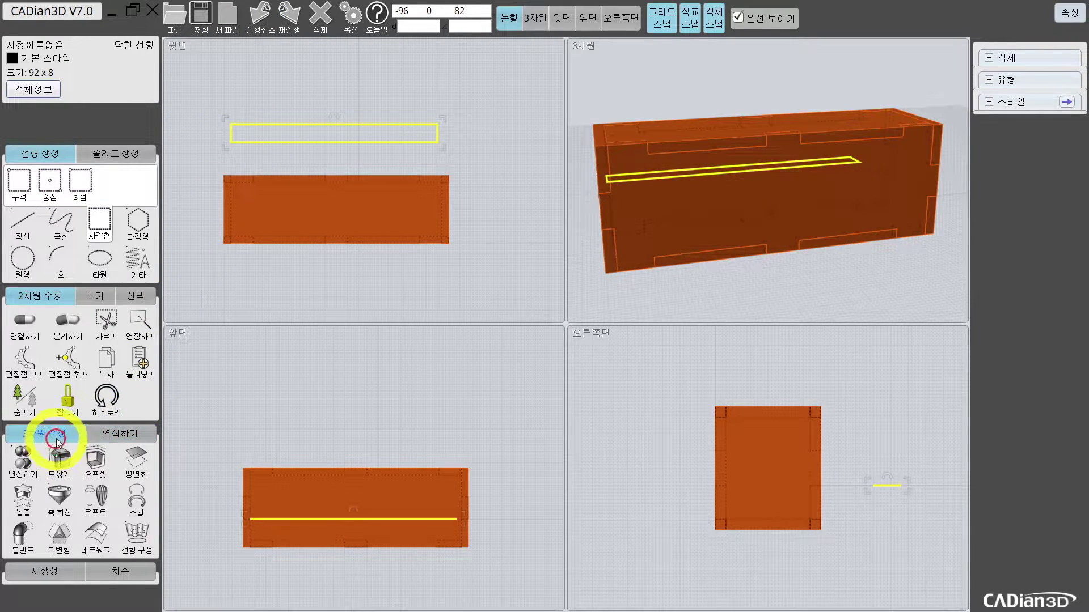
click(95, 466)
click(19, 444)
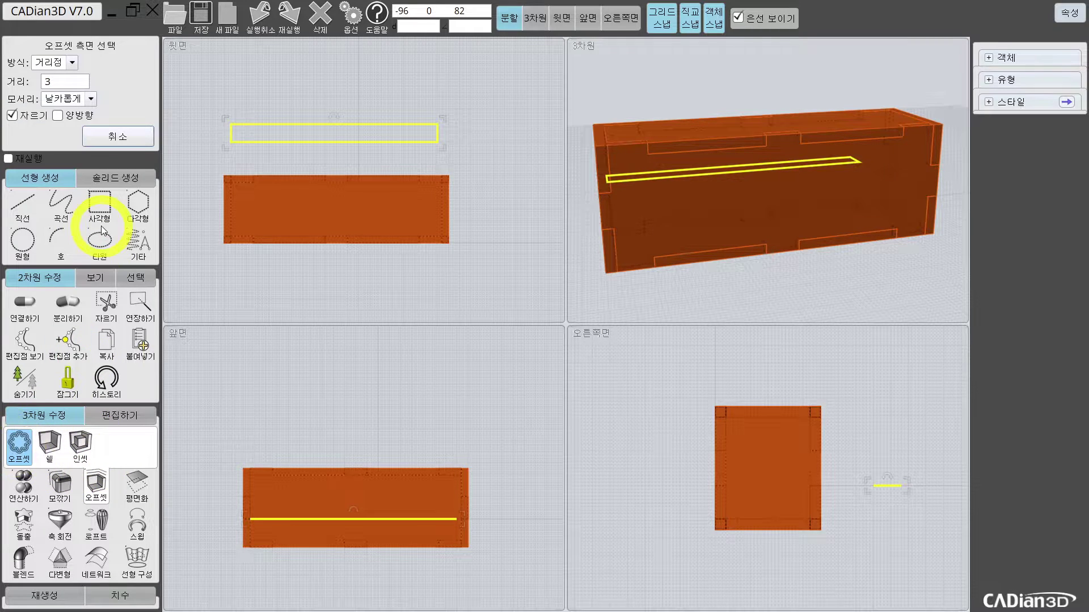
scroll(232, 135, up, 2)
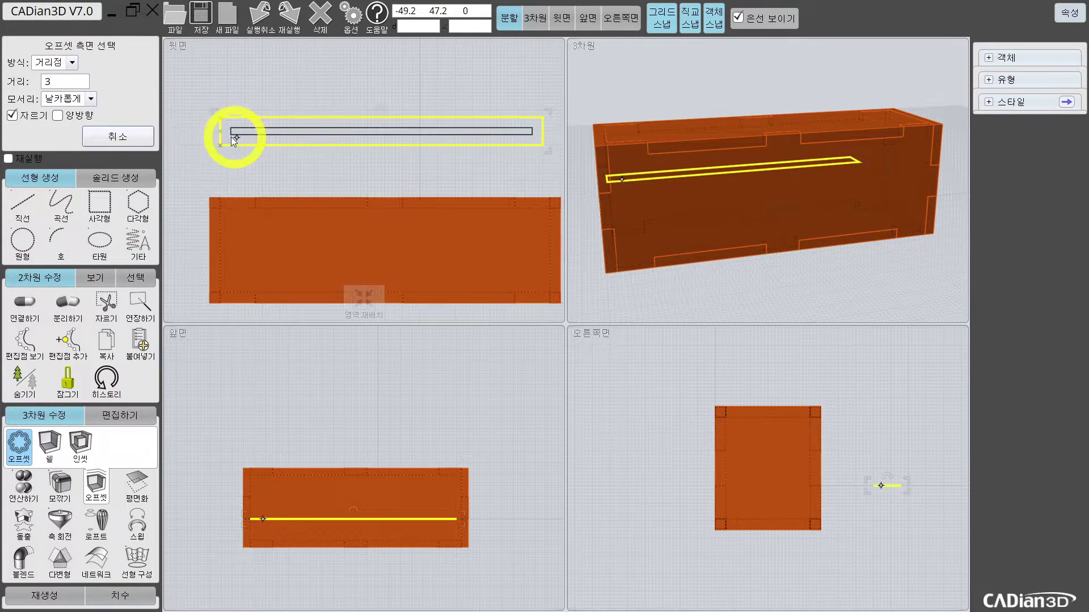
click(79, 83)
text(1)
click(113, 218)
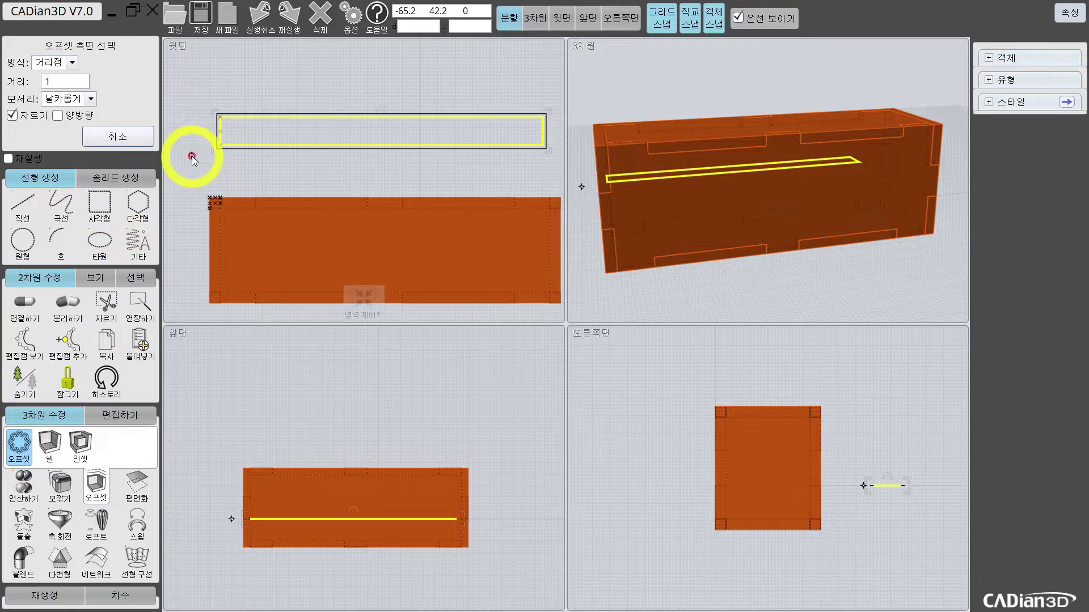
click(215, 152)
Fillet all four corners of the outer 94 x 10 rectangle with a round radius of 1
scroll(220, 151, up, 3)
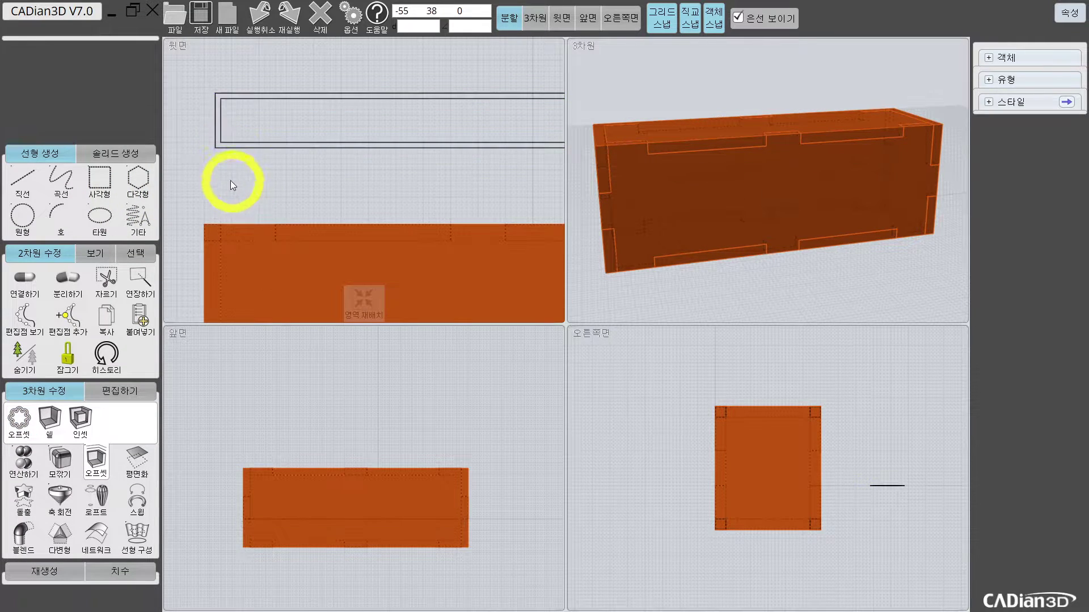
click(238, 147)
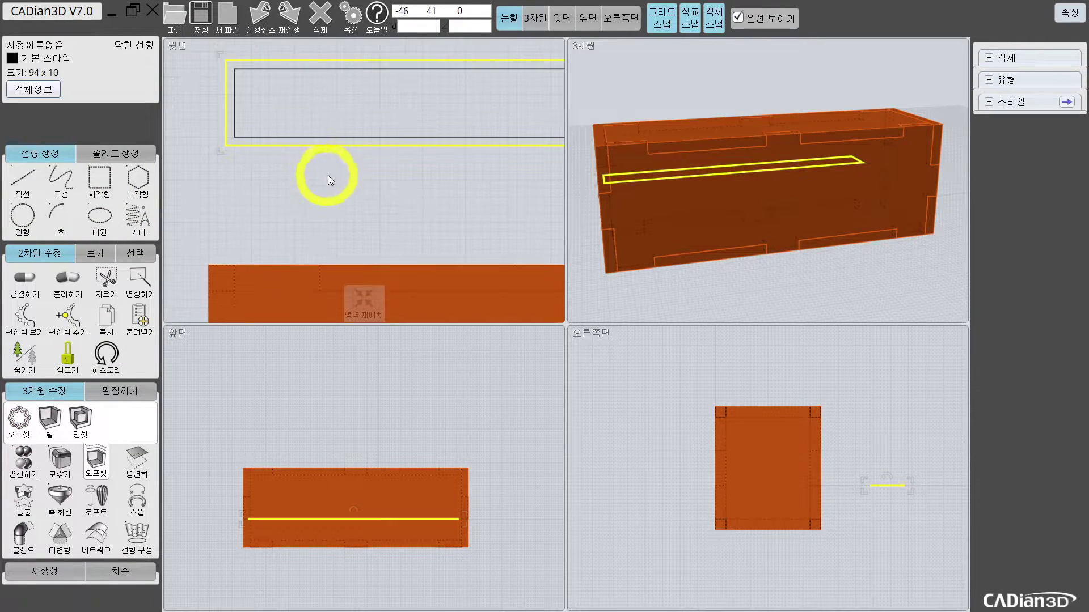
scroll(291, 189, down, 6)
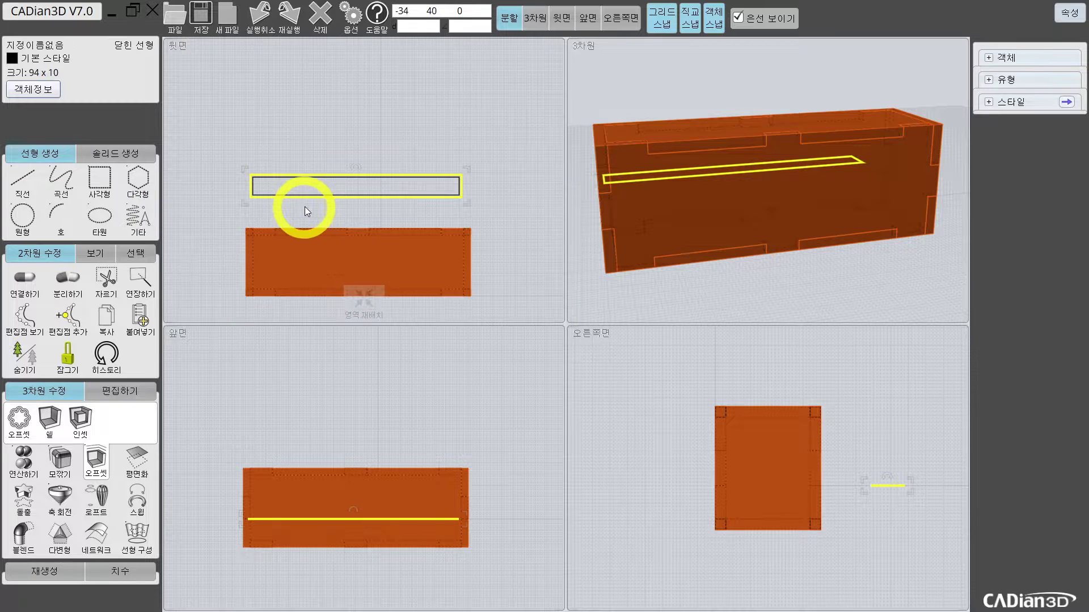
scroll(304, 206, up, 4)
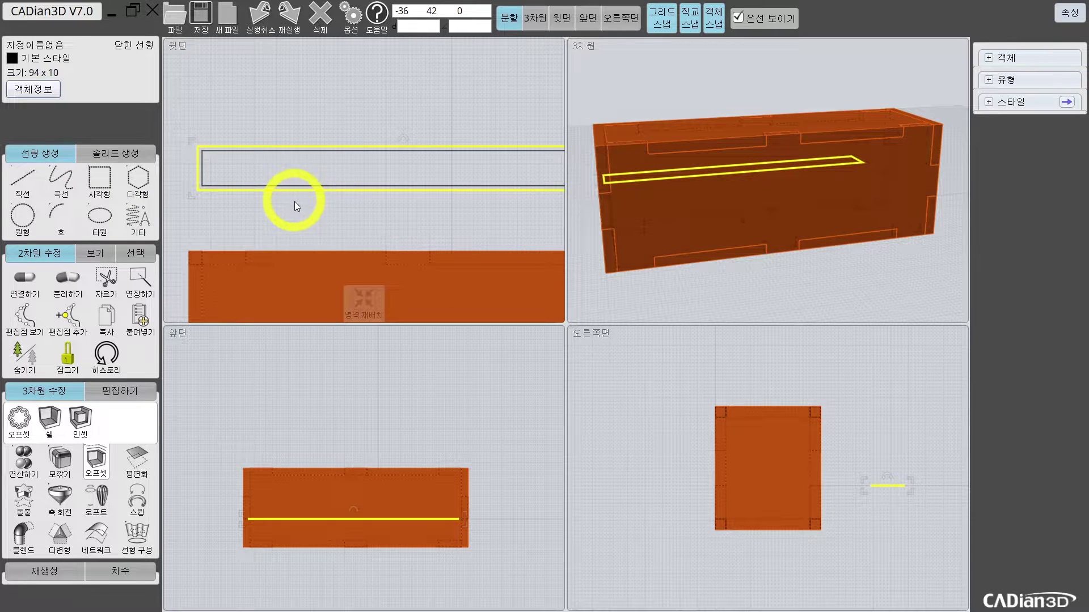
click(68, 478)
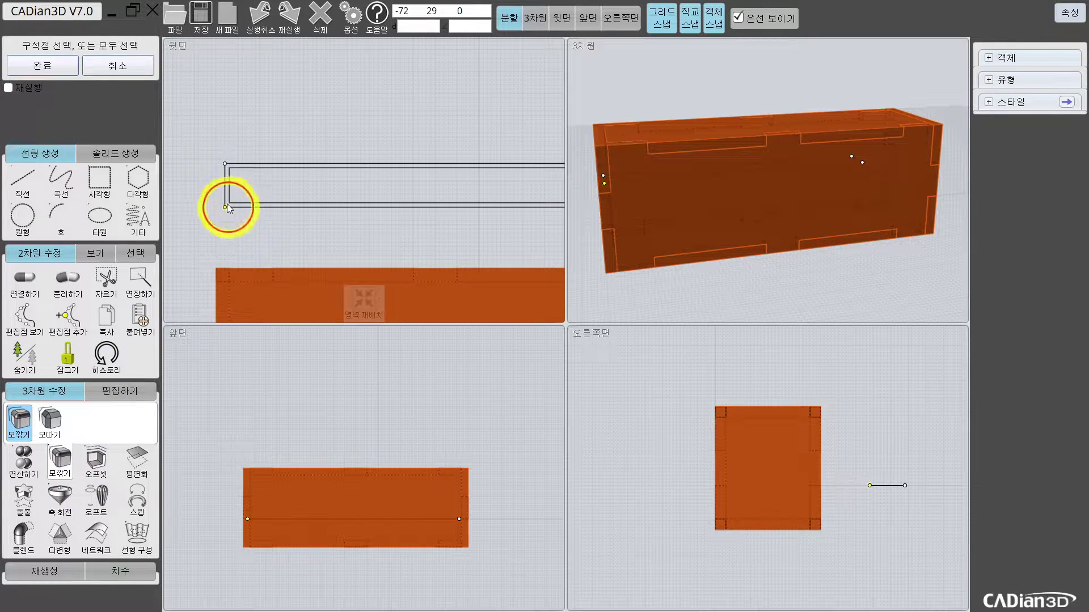
click(225, 164)
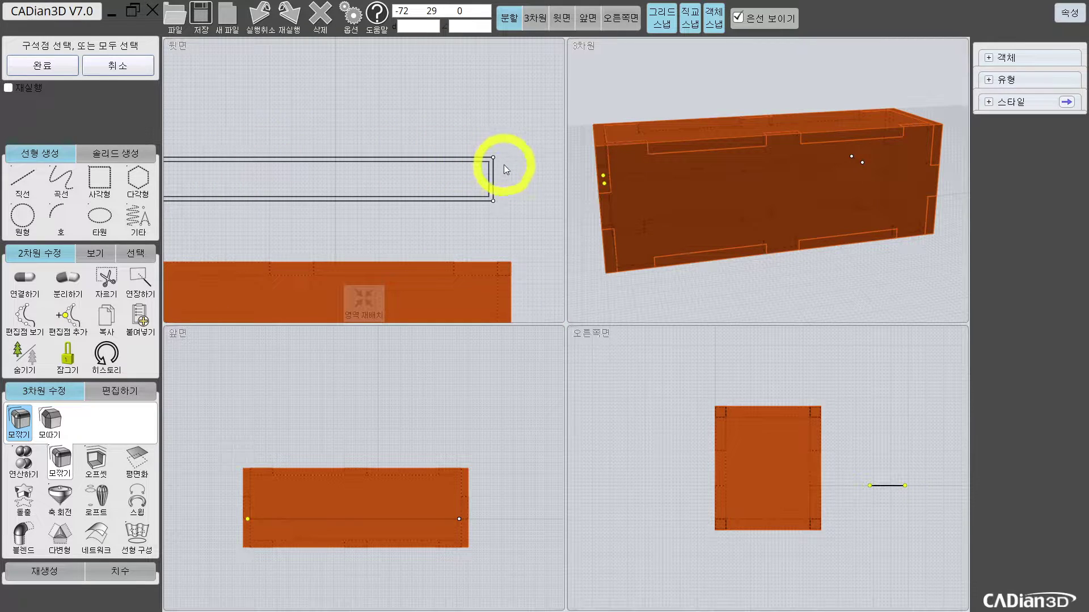
click(493, 200)
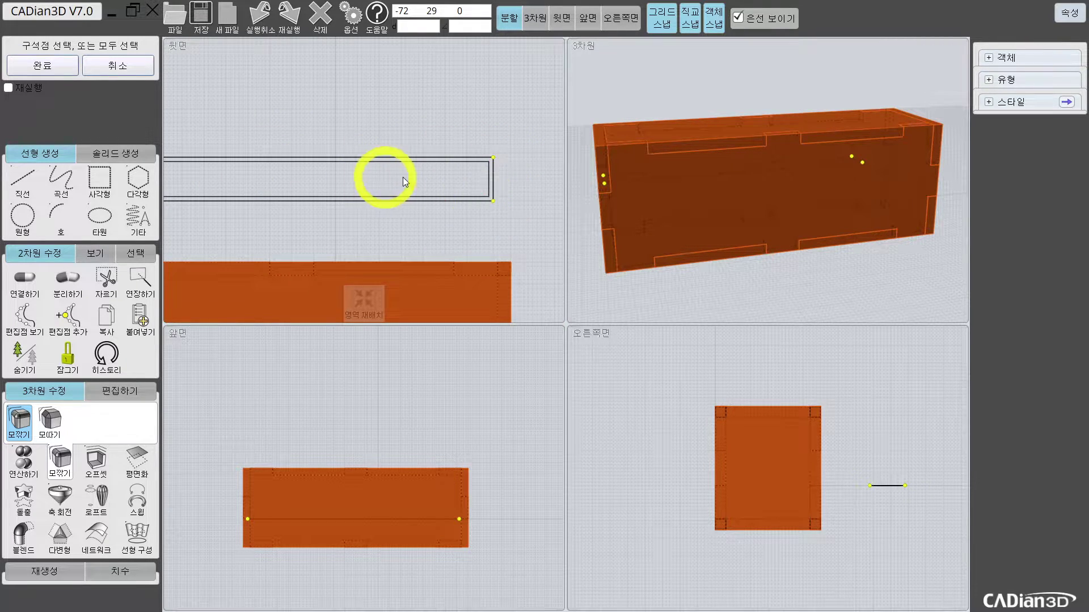
scroll(287, 108, up, 1)
click(42, 66)
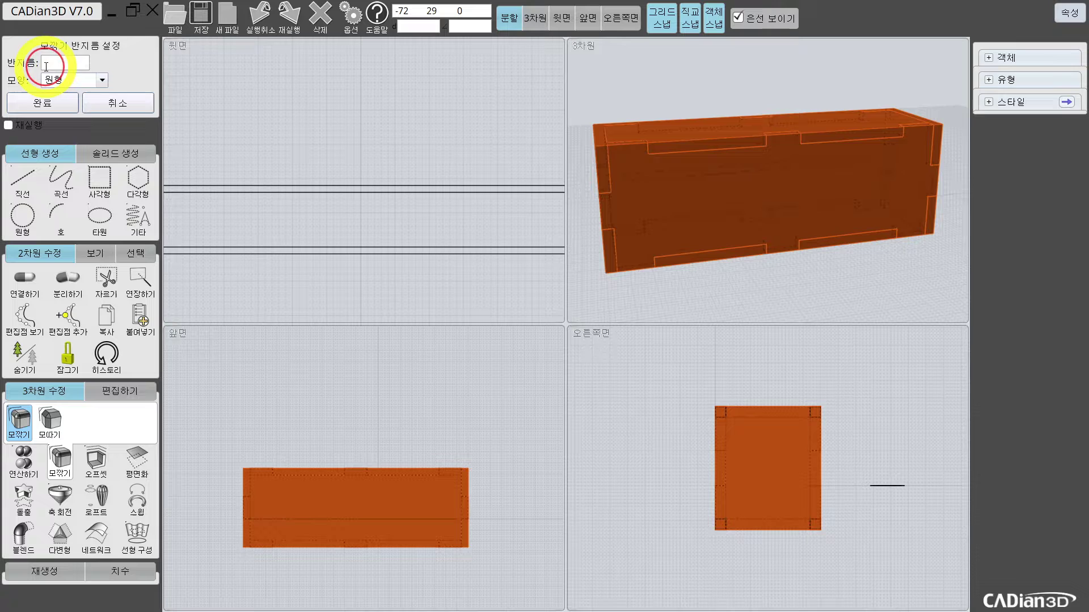
click(85, 63)
click(64, 150)
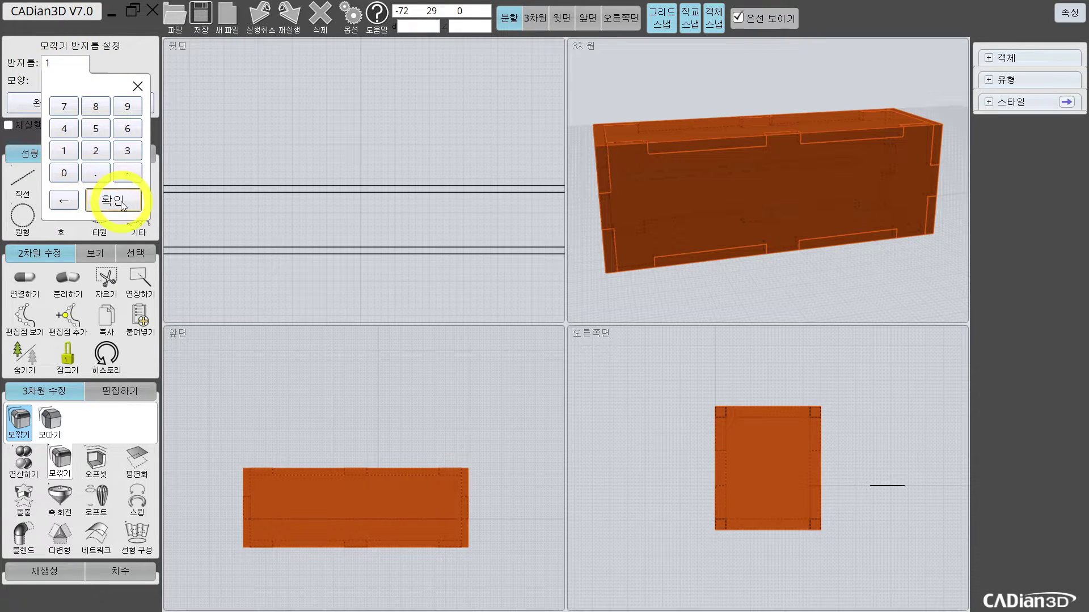
click(113, 200)
scroll(397, 208, down, 4)
middle_drag(320, 191, 411, 202)
scroll(311, 203, up, 6)
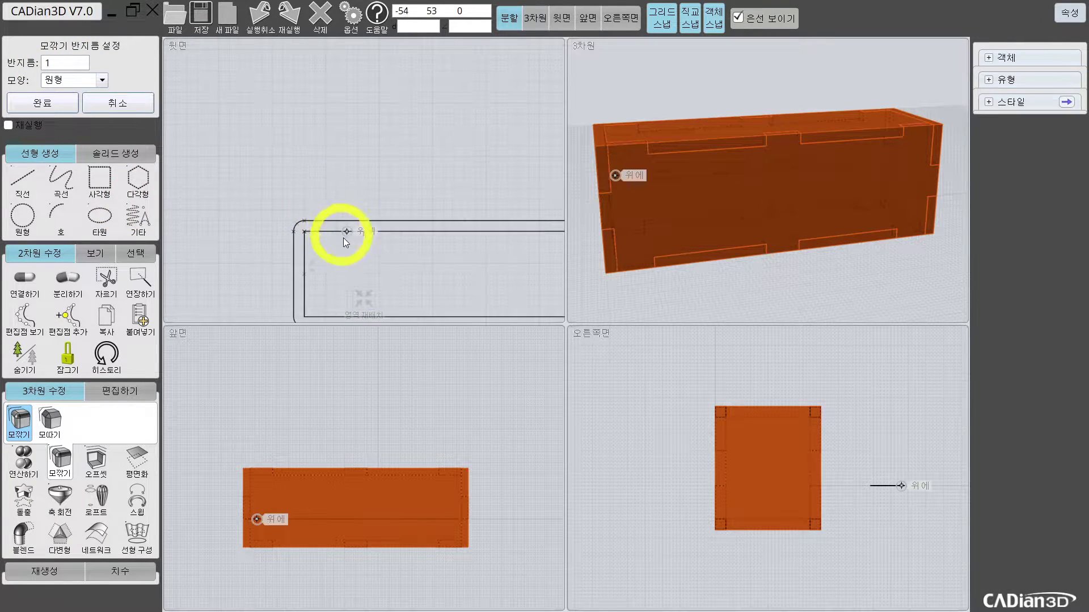
scroll(390, 271, down, 3)
middle_drag(390, 271, 370, 203)
scroll(446, 212, up, 3)
scroll(448, 216, down, 3)
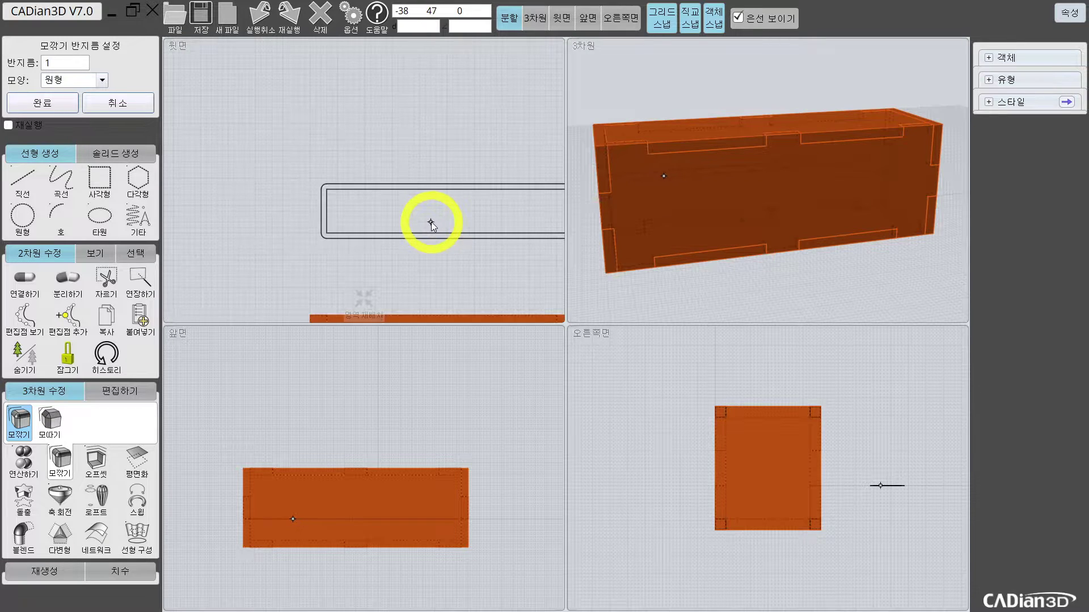
scroll(429, 217, up, 1)
click(62, 103)
Select both nested rectangles and move them in the top view from the midpoint of their back edge to the middle of the box
scroll(437, 159, down, 2)
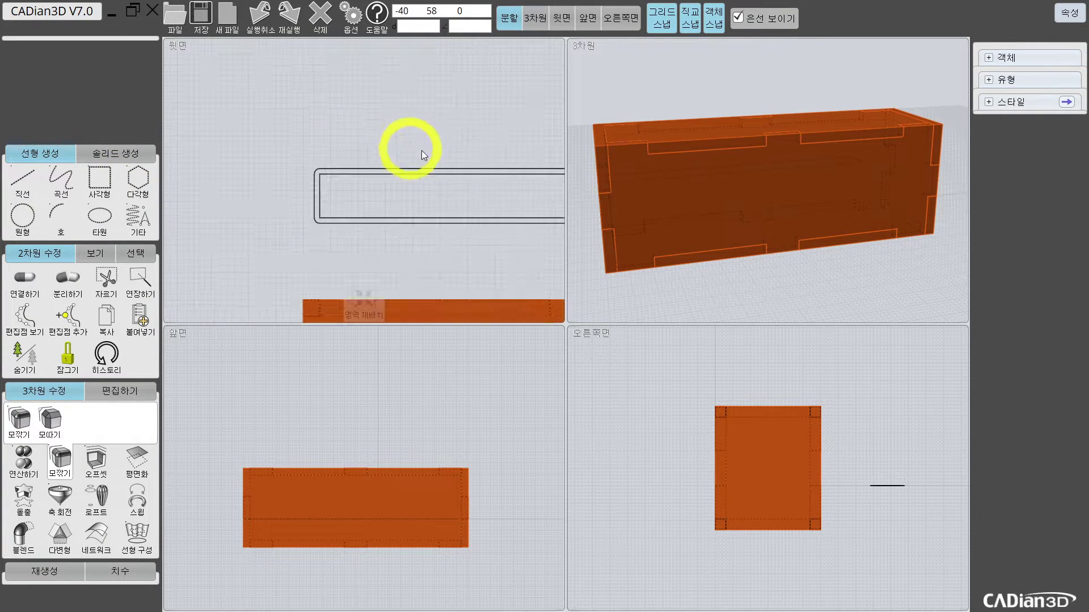
scroll(456, 170, down, 1)
middle_drag(455, 175, 394, 176)
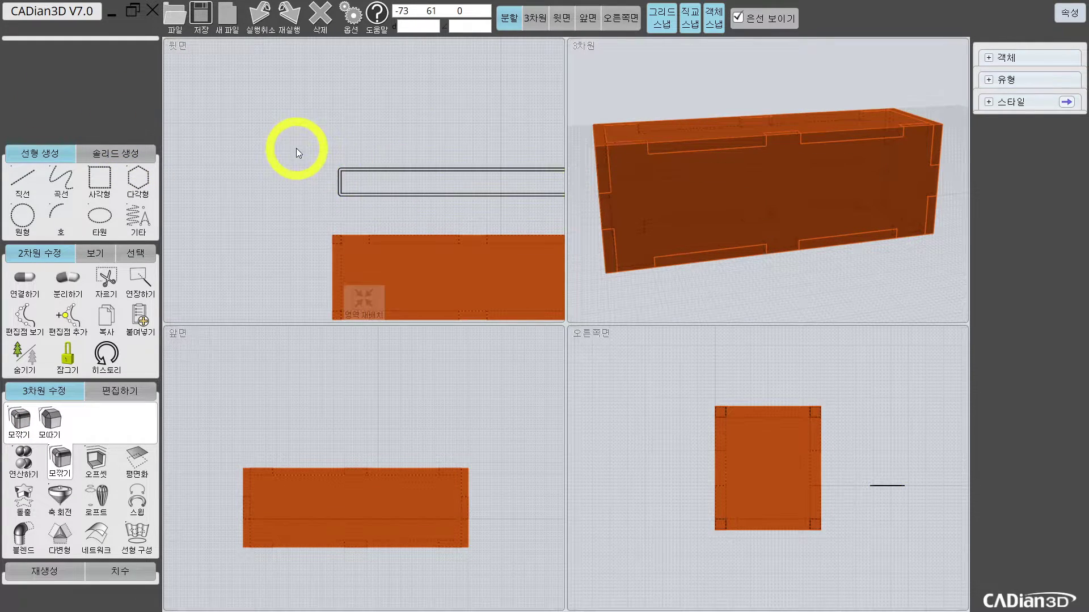
scroll(296, 151, down, 2)
drag(287, 126, 499, 192)
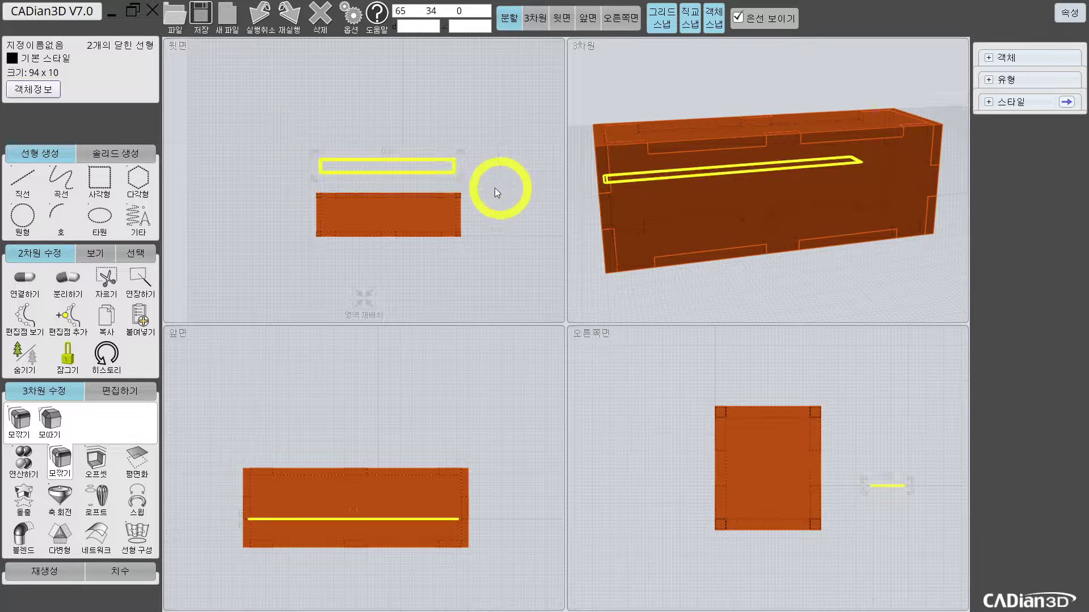
scroll(459, 196, up, 1)
click(120, 390)
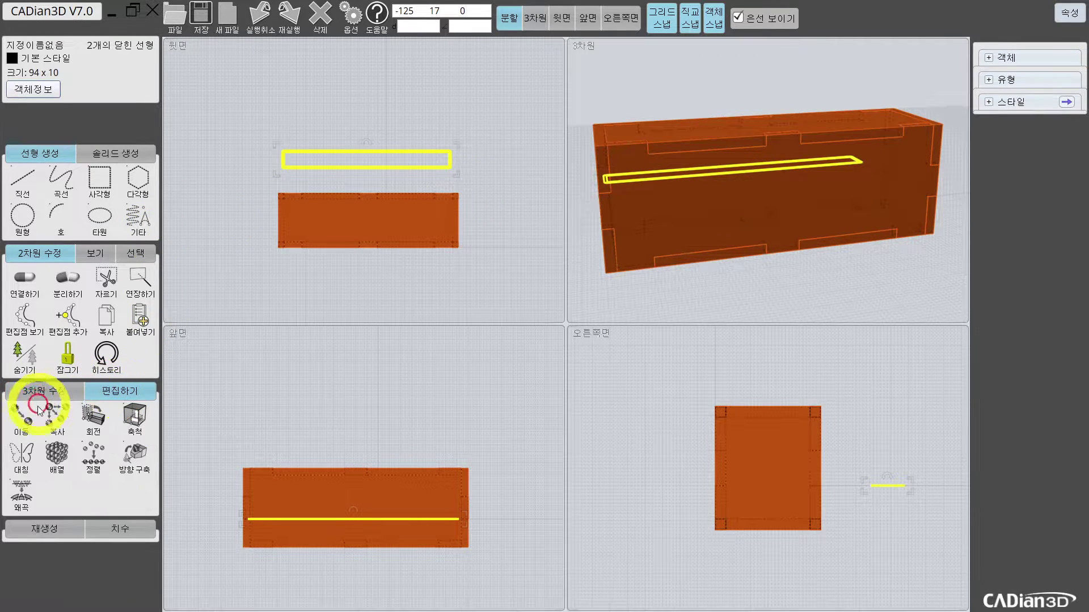
scroll(397, 151, up, 1)
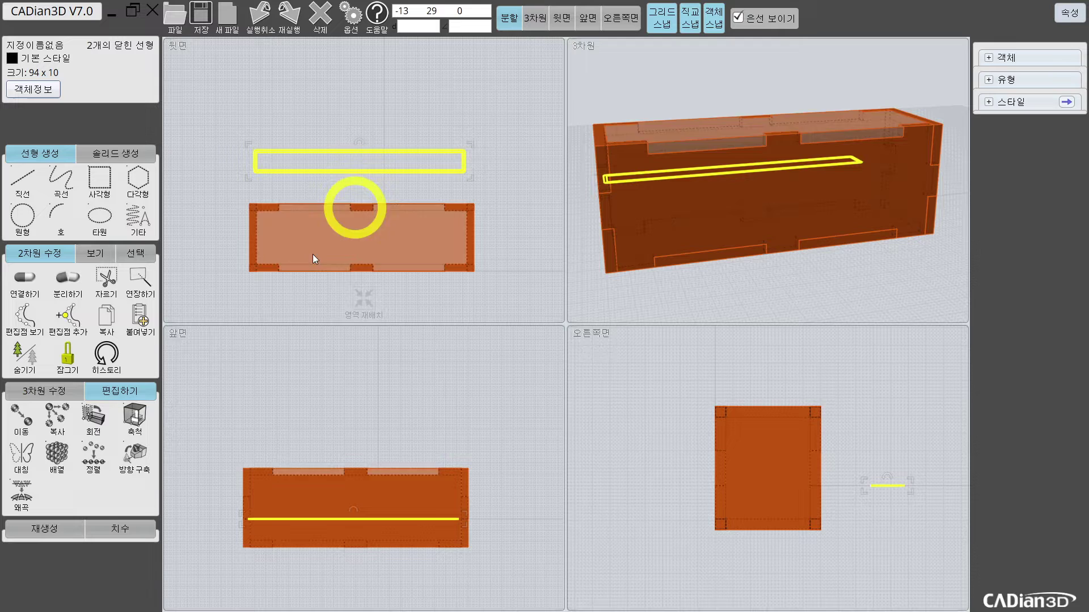
click(27, 418)
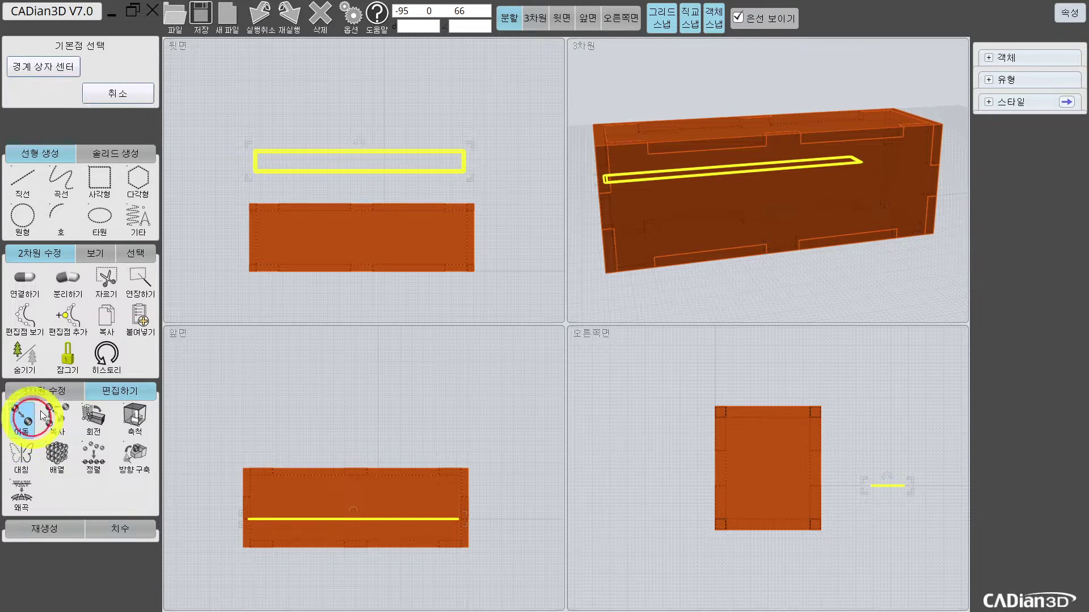
click(356, 148)
scroll(359, 219, up, 3)
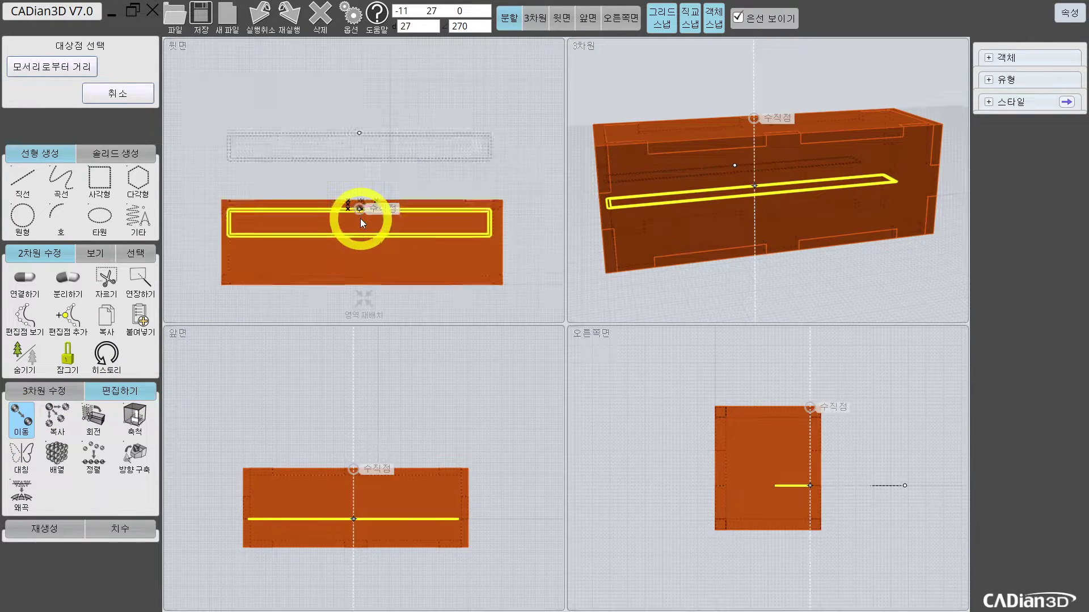
scroll(359, 223, down, 3)
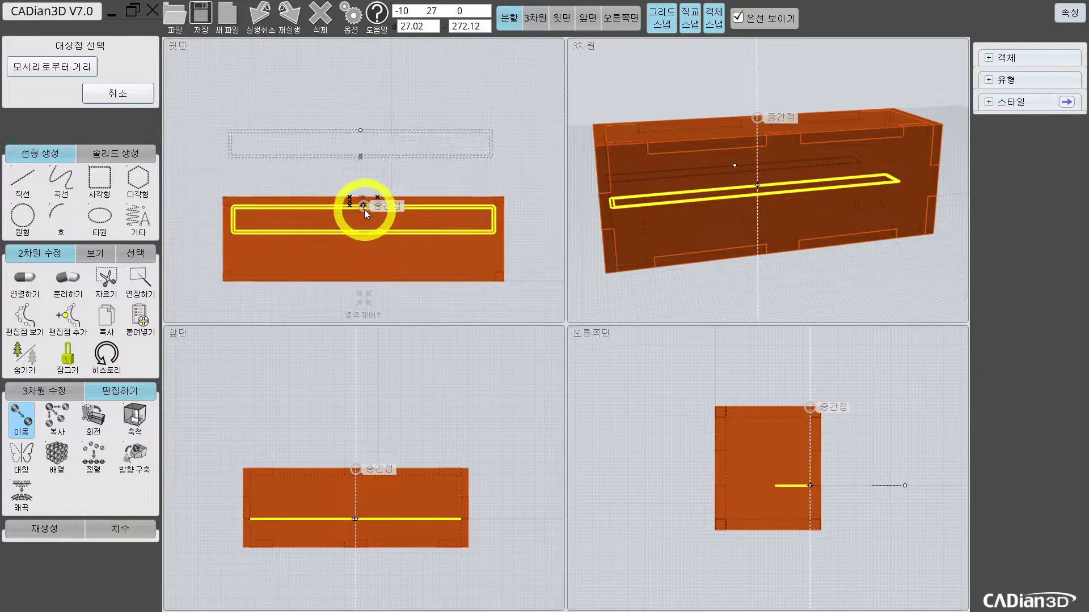
click(364, 233)
Move the two rectangles back so the midpoint of their back edge meets the midpoint of the rear panel's inner edge
scroll(364, 233, up, 2)
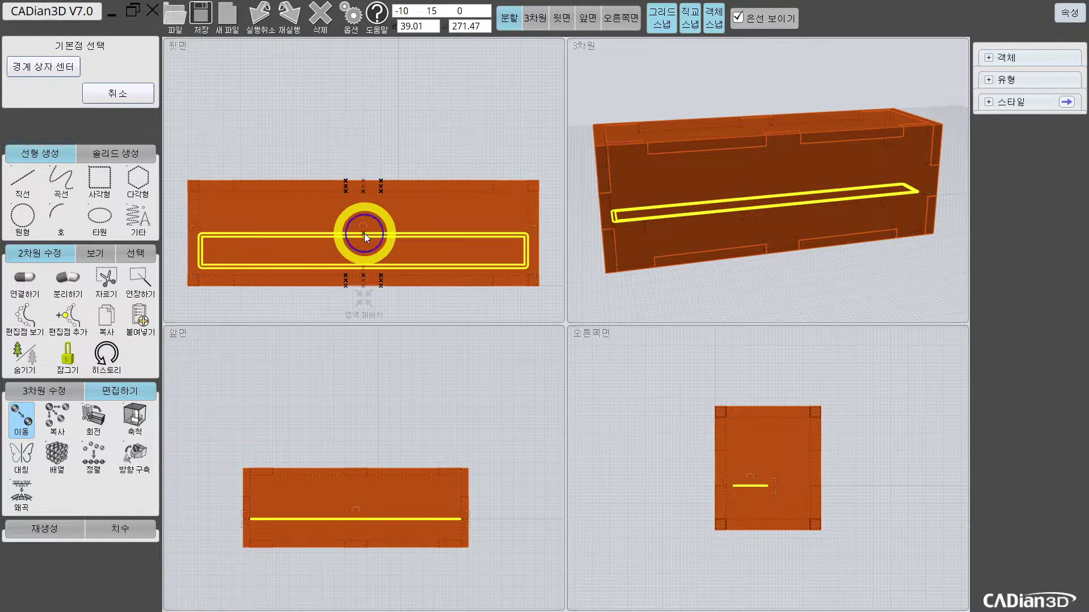
click(363, 230)
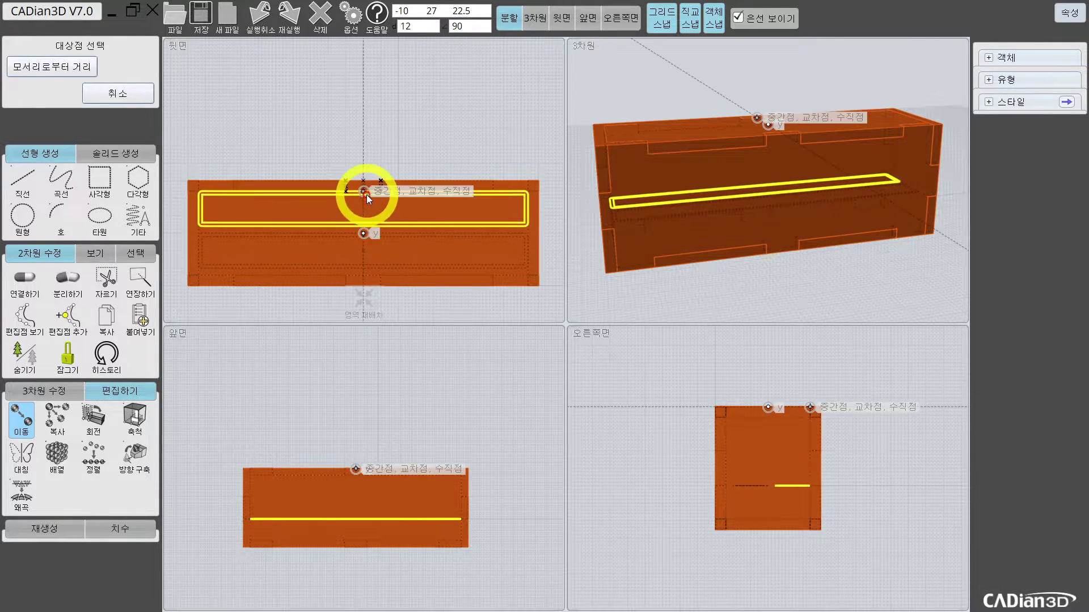
click(366, 194)
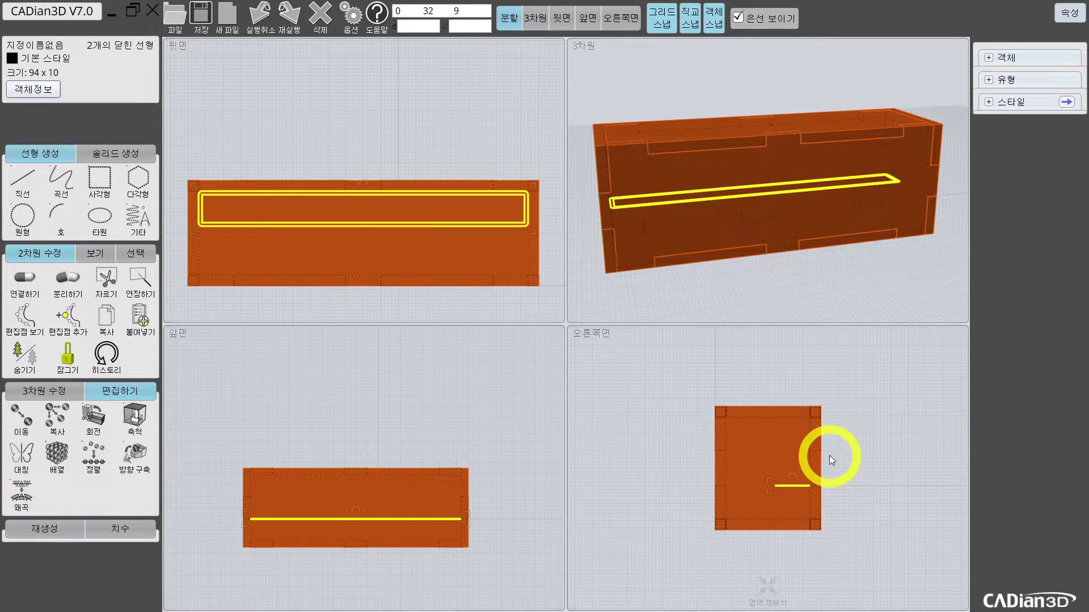
Move the two rectangles vertically in the right side view, up to the level of the box's top face
scroll(349, 170, down, 2)
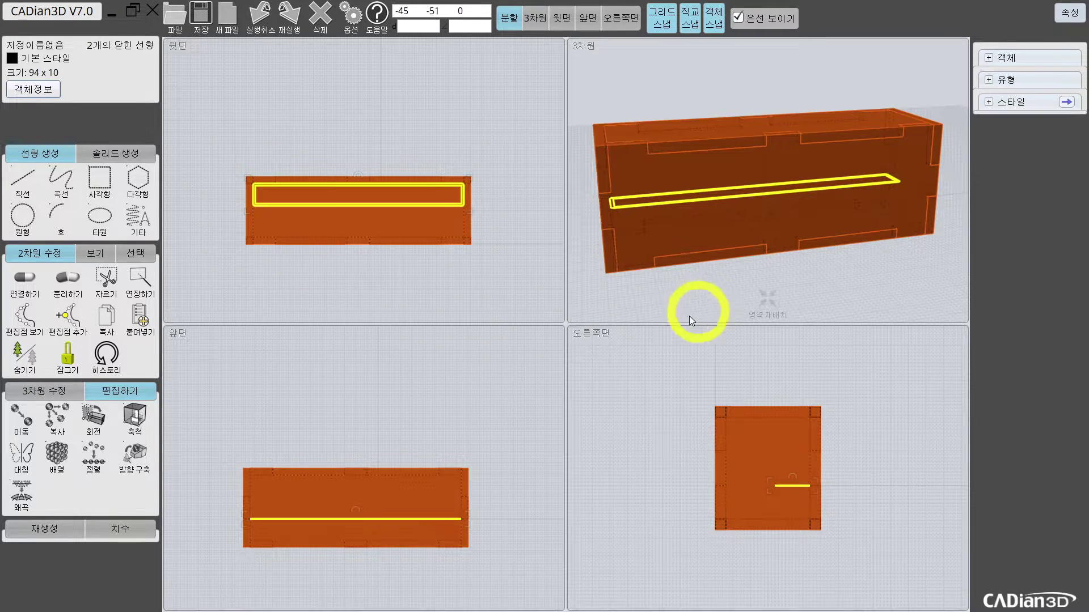
scroll(741, 453, up, 4)
scroll(737, 468, up, 1)
key(m)
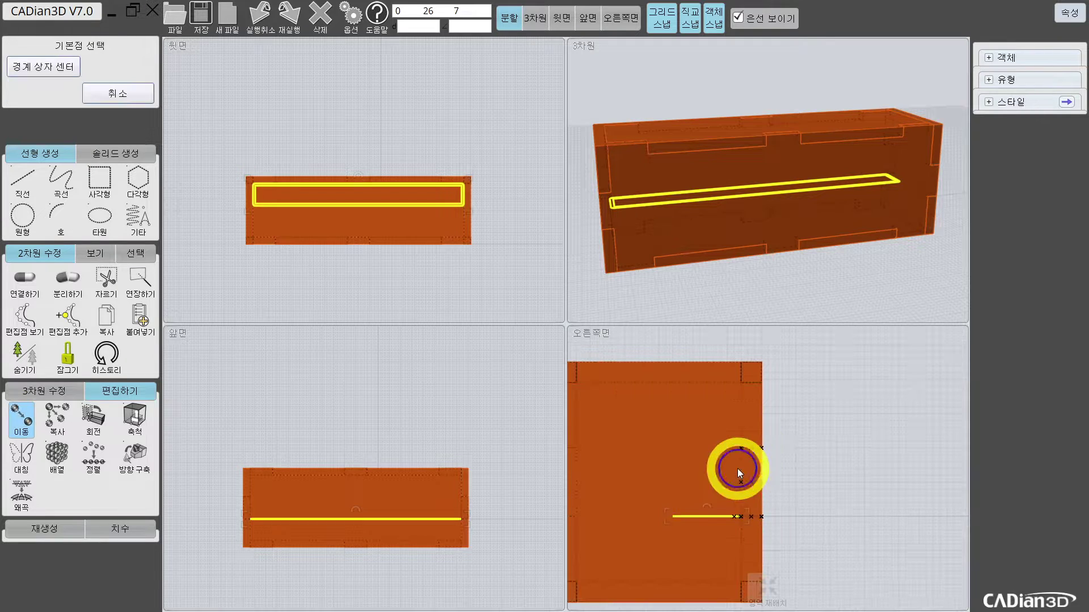
click(707, 516)
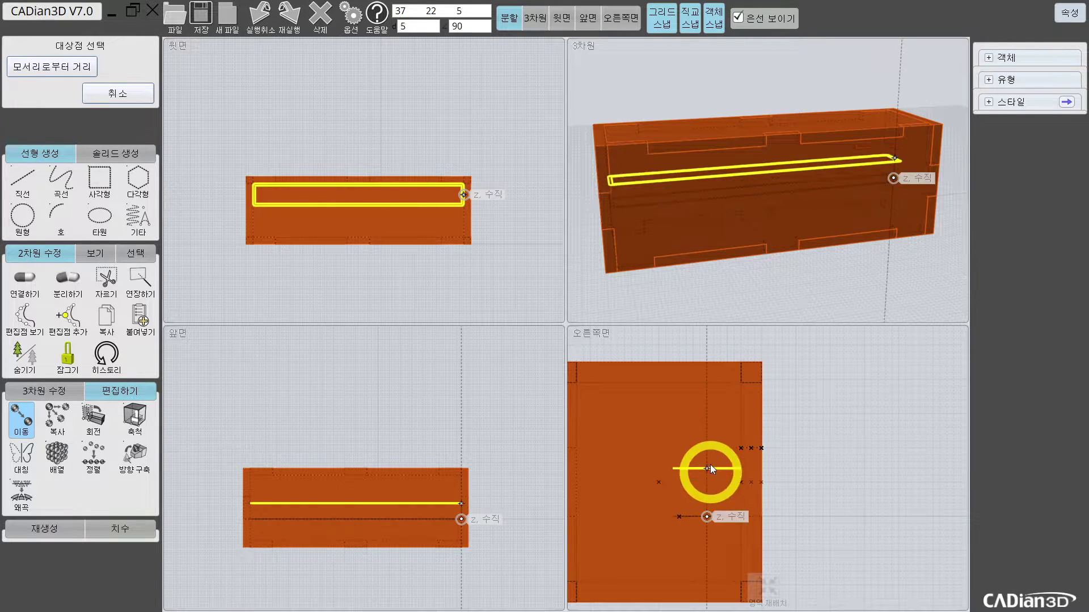
click(706, 356)
scroll(706, 356, down, 3)
middle_drag(731, 355, 721, 422)
scroll(709, 425, up, 2)
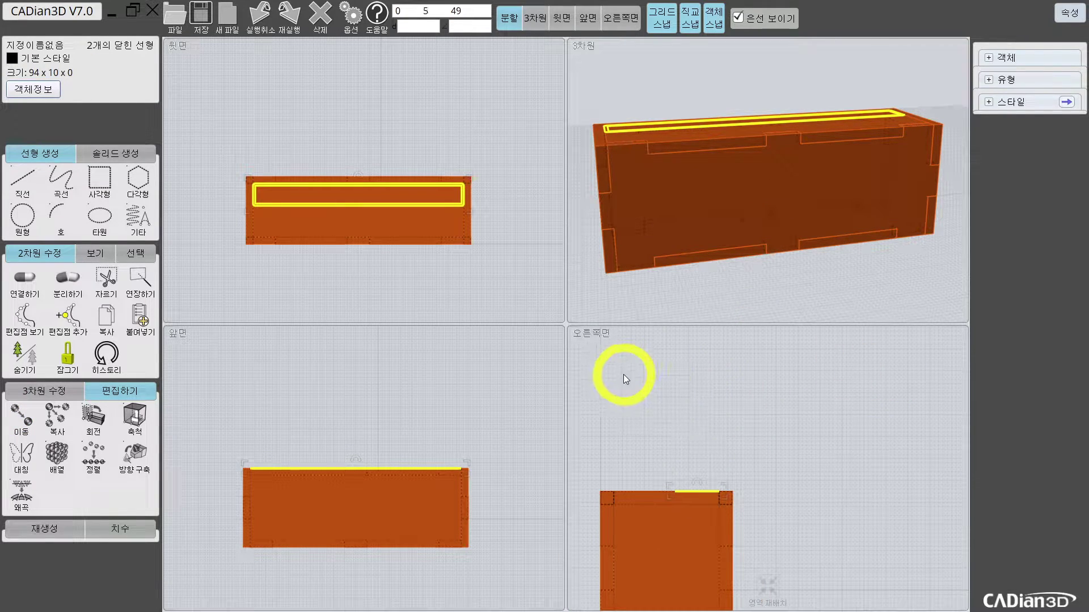
Copy the two rectangles straight up from the box's top face by a distance of 30
click(58, 420)
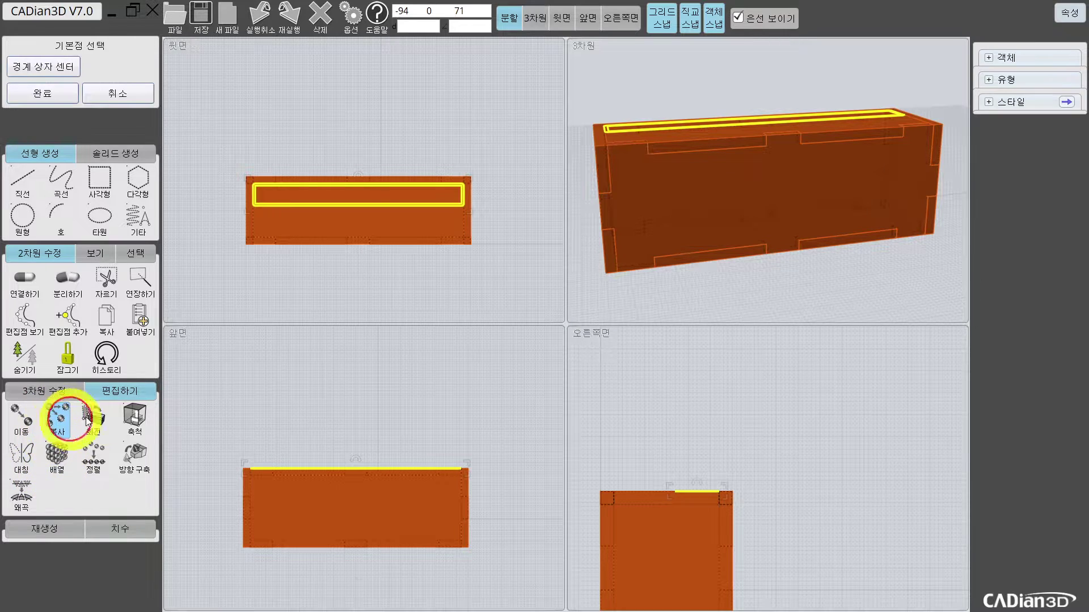
click(698, 494)
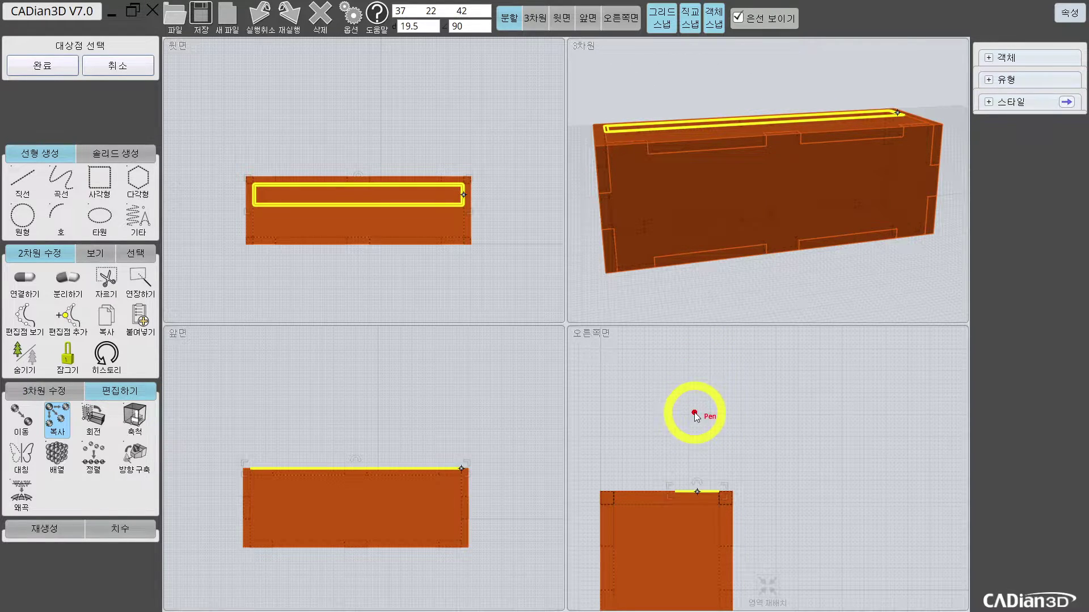
mouse_move(695, 414)
mouse_down()
mouse_move(699, 488)
mouse_move(679, 413)
mouse_move(703, 412)
mouse_move(710, 425)
mouse_up()
mouse_move(686, 482)
mouse_down()
mouse_move(706, 490)
mouse_move(720, 470)
mouse_up()
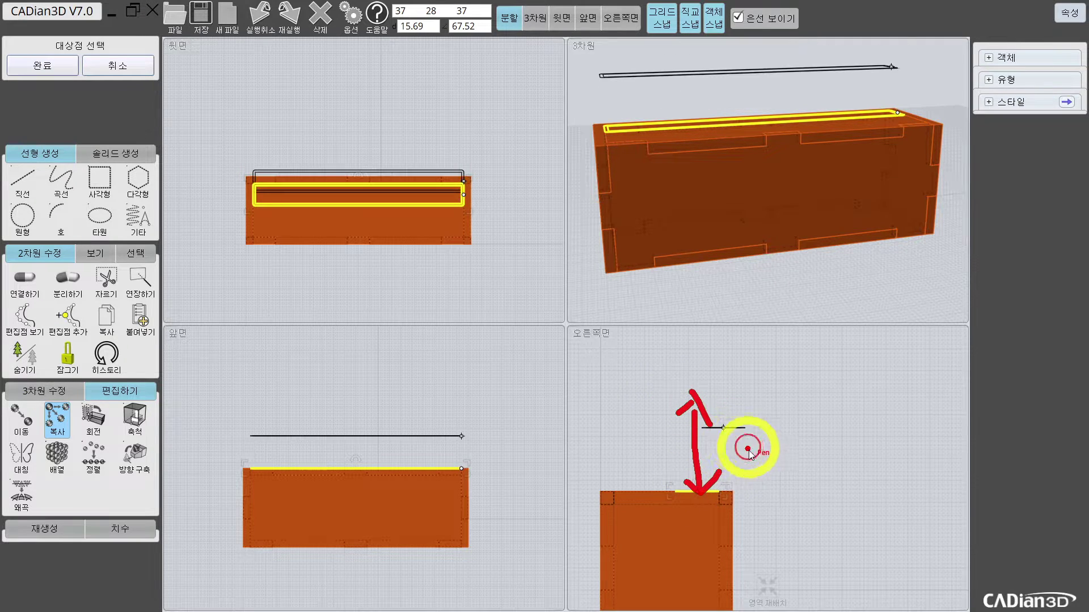
mouse_move(741, 432)
mouse_down()
mouse_move(756, 450)
mouse_move(747, 471)
mouse_up()
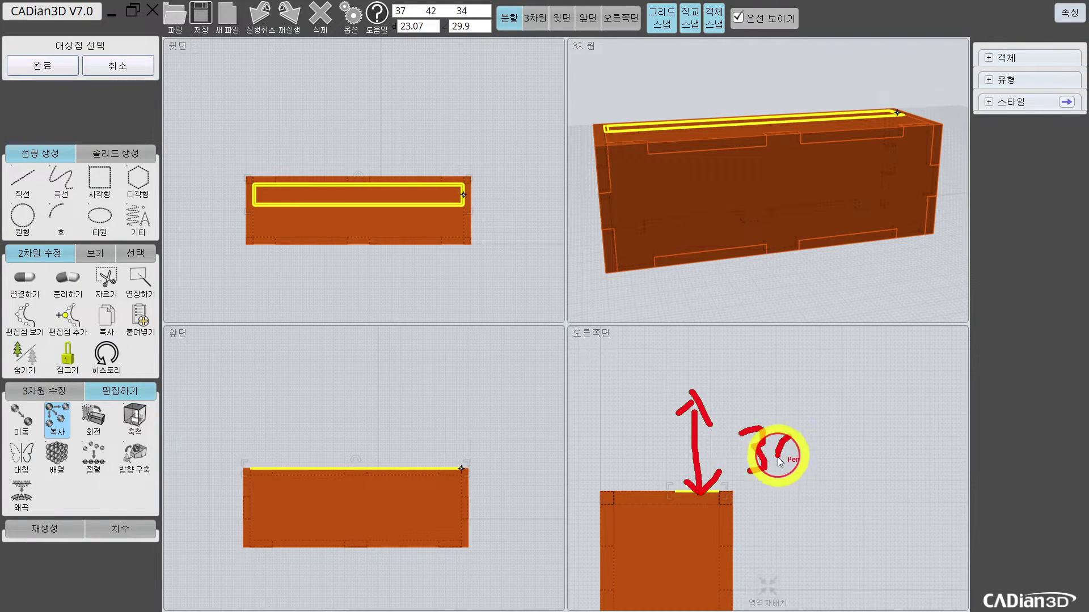
mouse_move(793, 436)
mouse_down()
mouse_move(780, 468)
mouse_move(794, 435)
mouse_up()
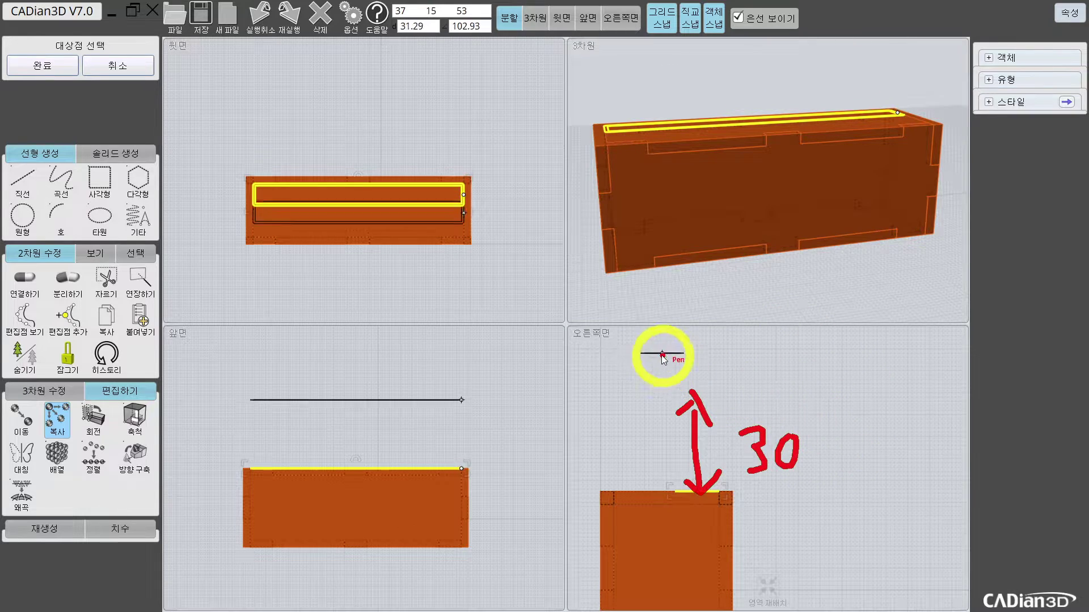
key(Escape)
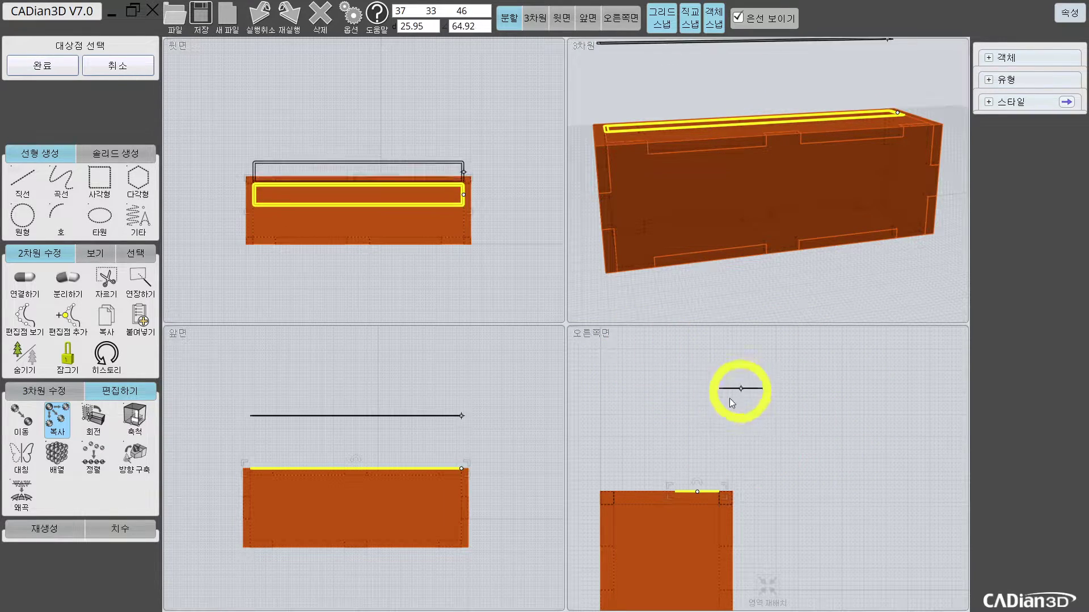
click(418, 36)
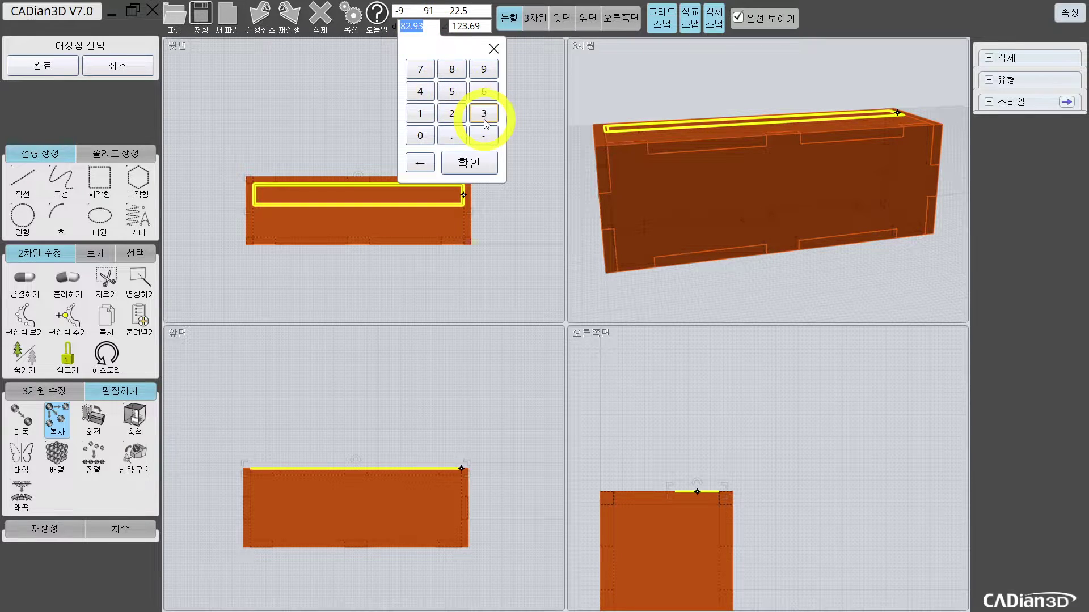
click(483, 113)
click(418, 135)
click(470, 163)
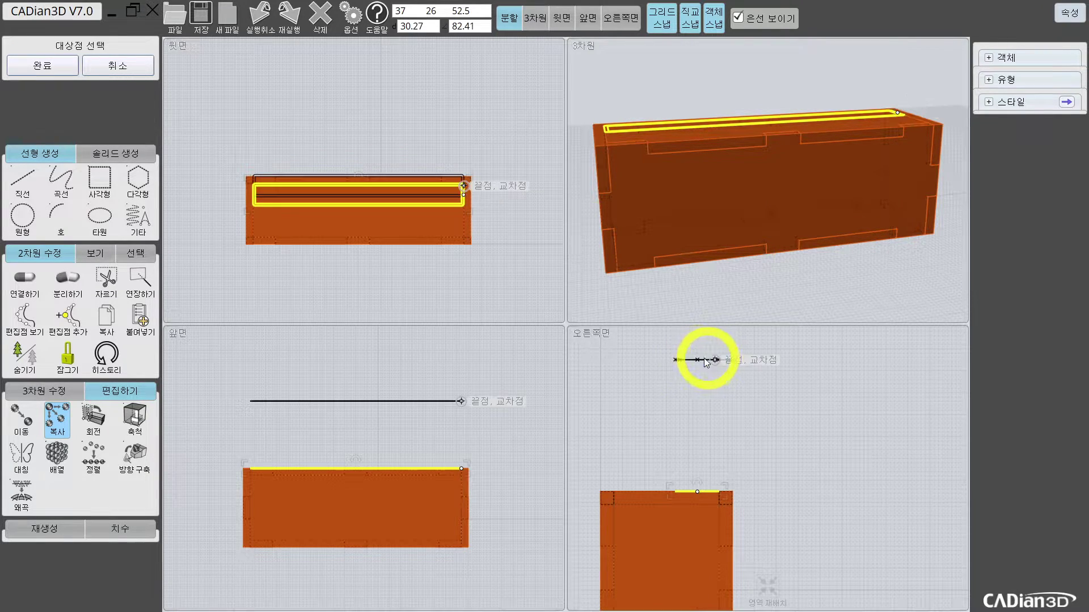
click(709, 361)
Move the upper copy of the two rectangles back by 3 in the right side view
drag(659, 333, 737, 371)
click(18, 434)
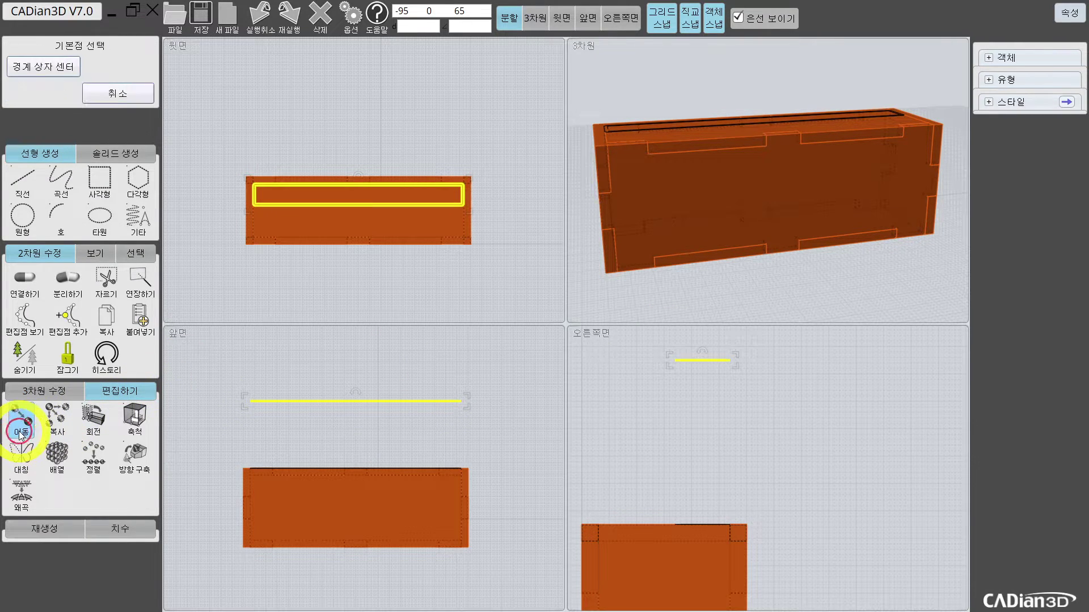
scroll(753, 400, down, 2)
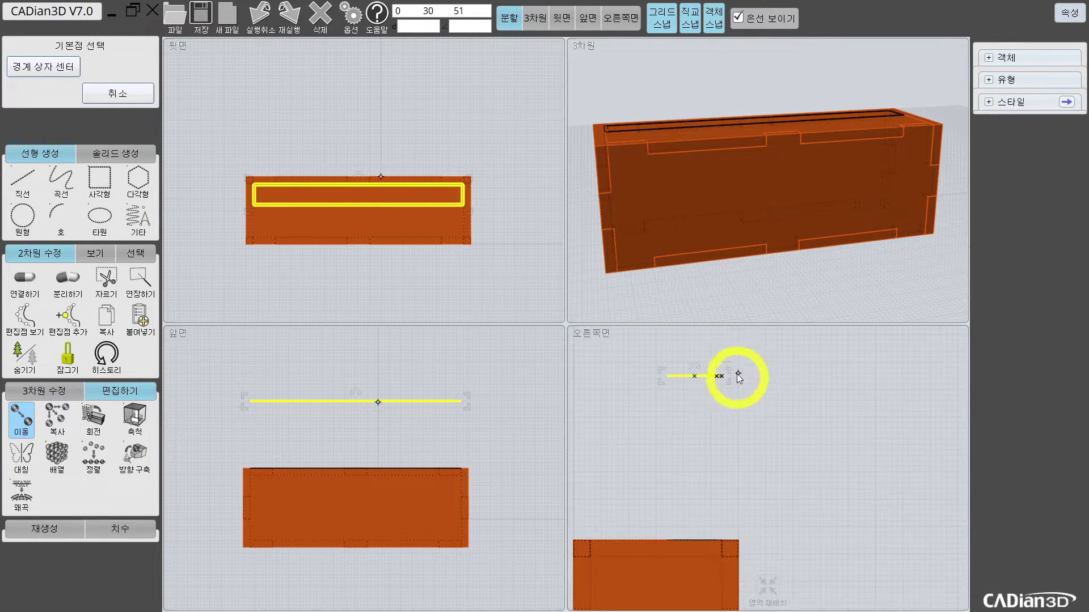
scroll(727, 383, up, 1)
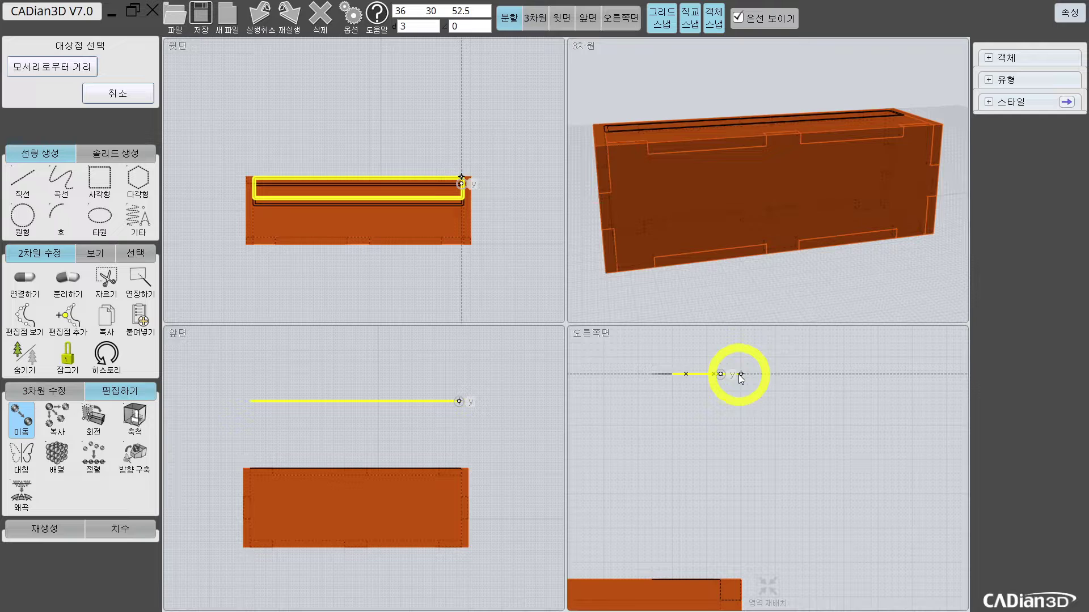
click(740, 375)
Loft a solid between the outer rectangle on the box's top face and the outer rectangle above it, using the normal loft style
drag(624, 532, 731, 594)
drag(573, 200, 843, 176)
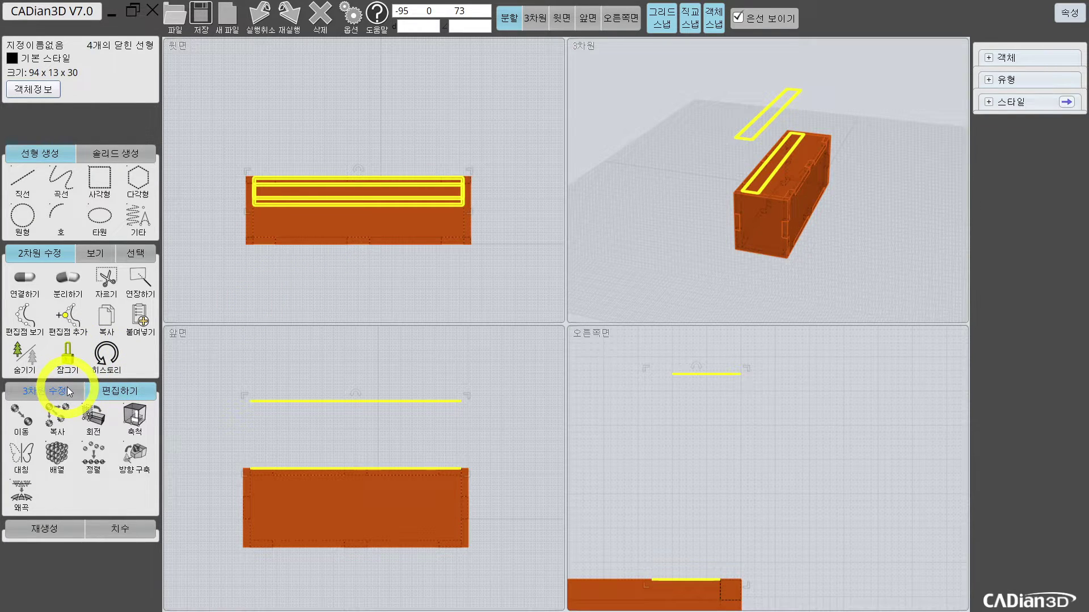
click(52, 390)
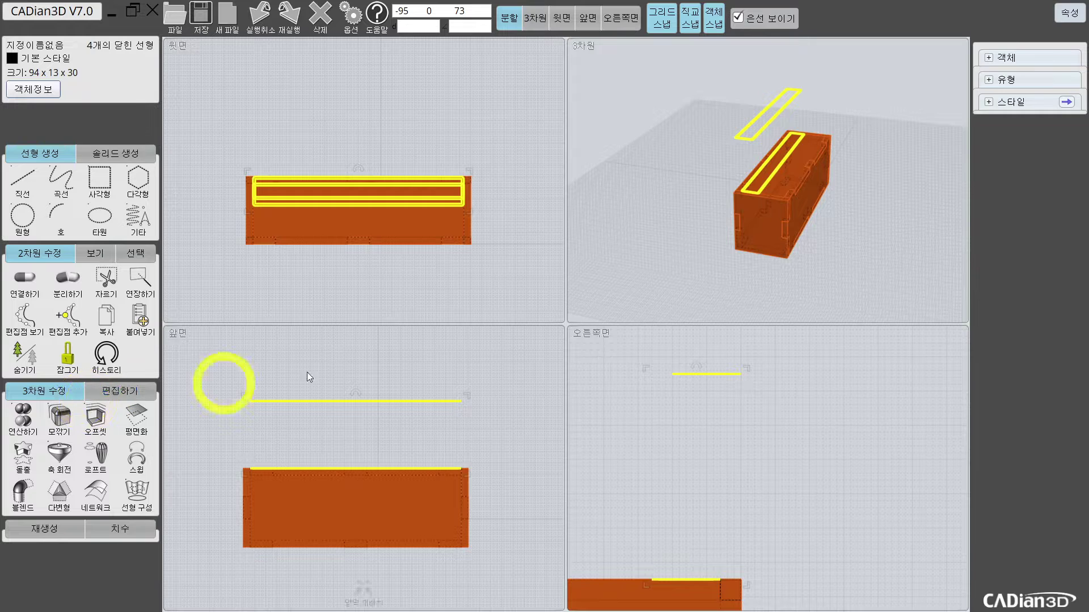
scroll(766, 129, up, 3)
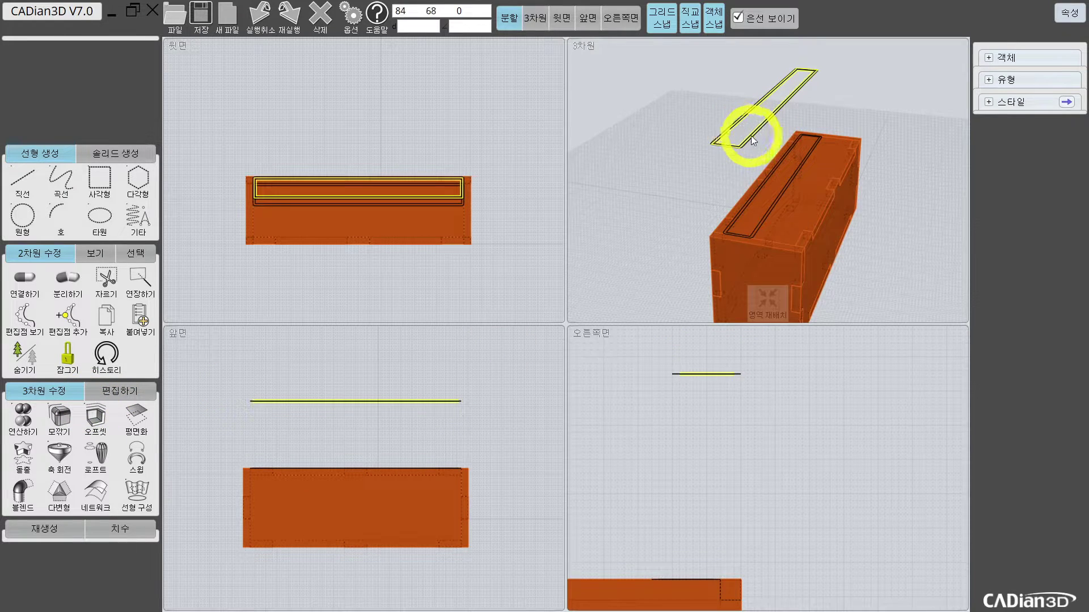
scroll(729, 142, up, 2)
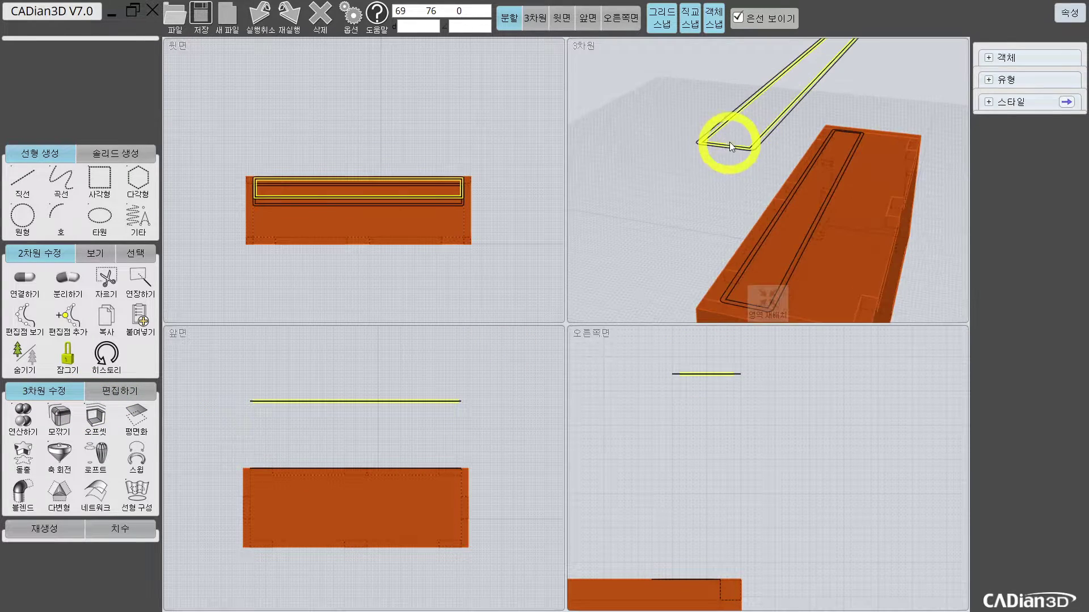
click(746, 154)
scroll(822, 191, down, 3)
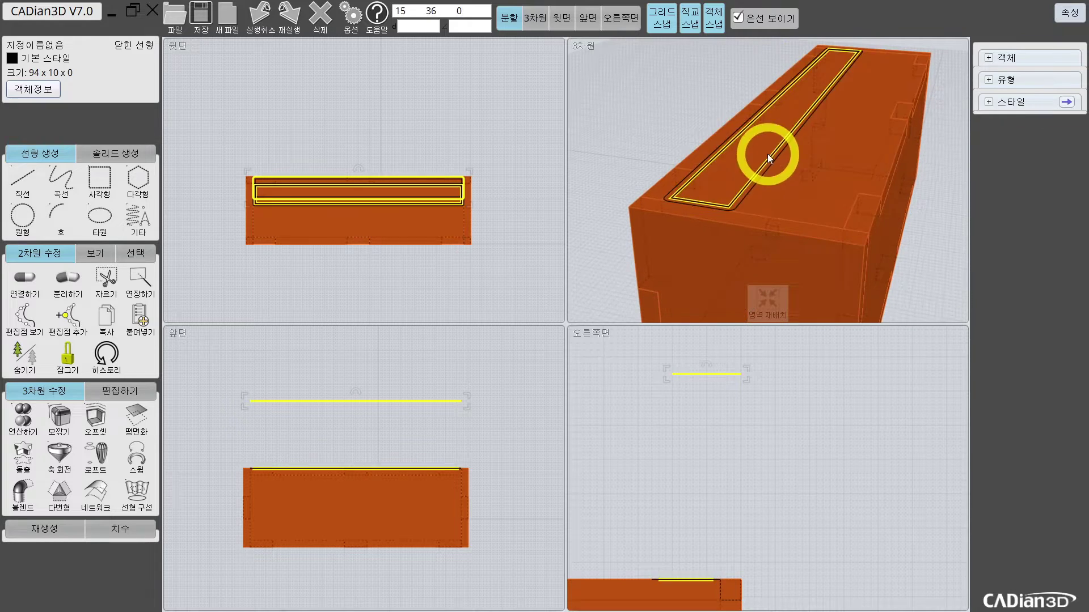
shift+click(736, 197)
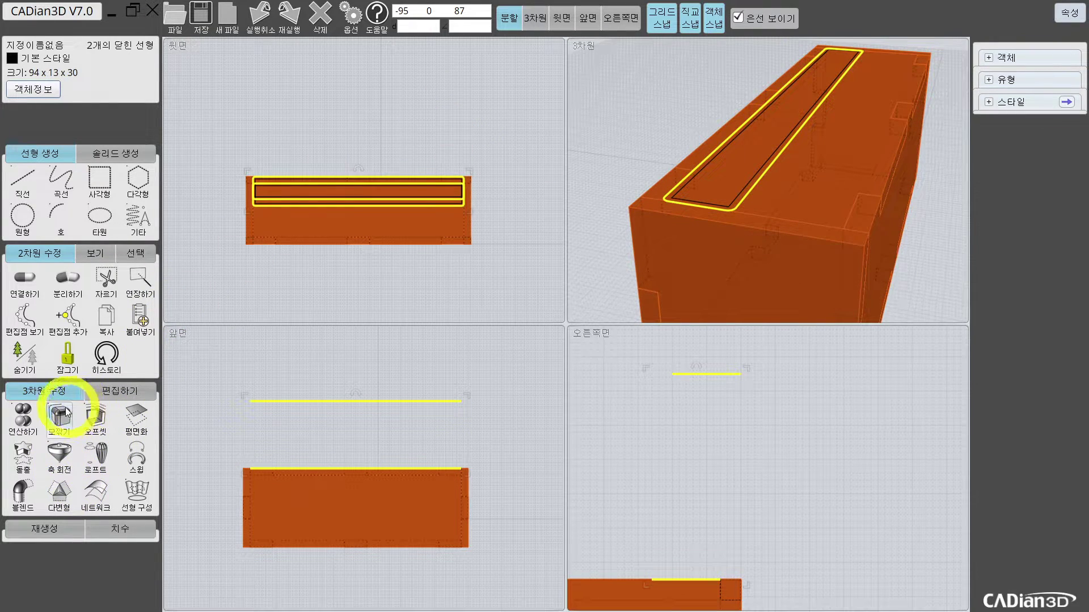
click(106, 465)
scroll(542, 220, down, 2)
scroll(627, 192, down, 5)
right_drag(735, 126, 789, 149)
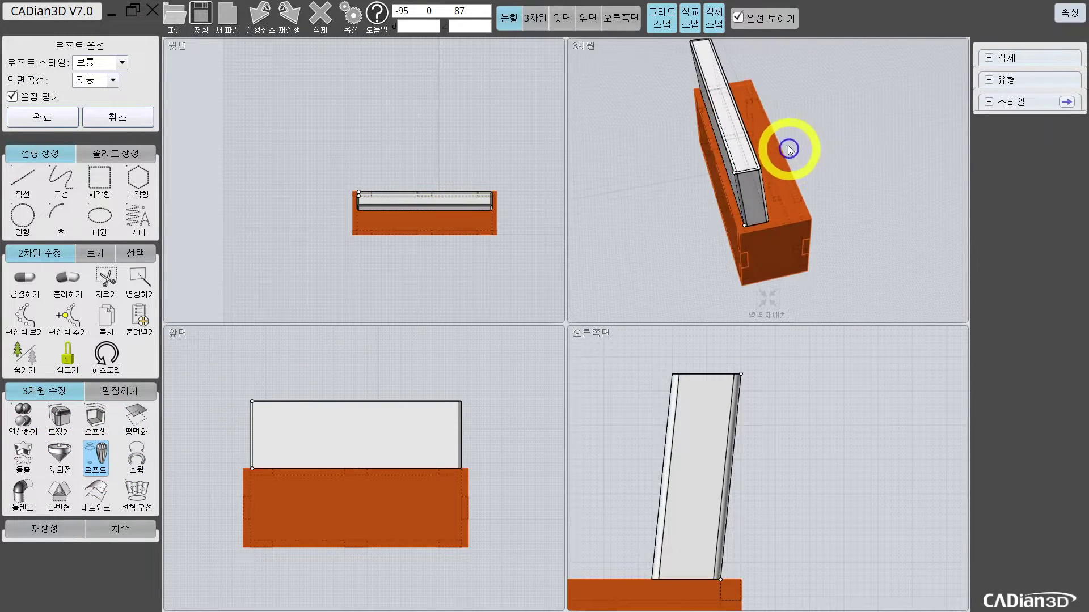
scroll(788, 149, up, 3)
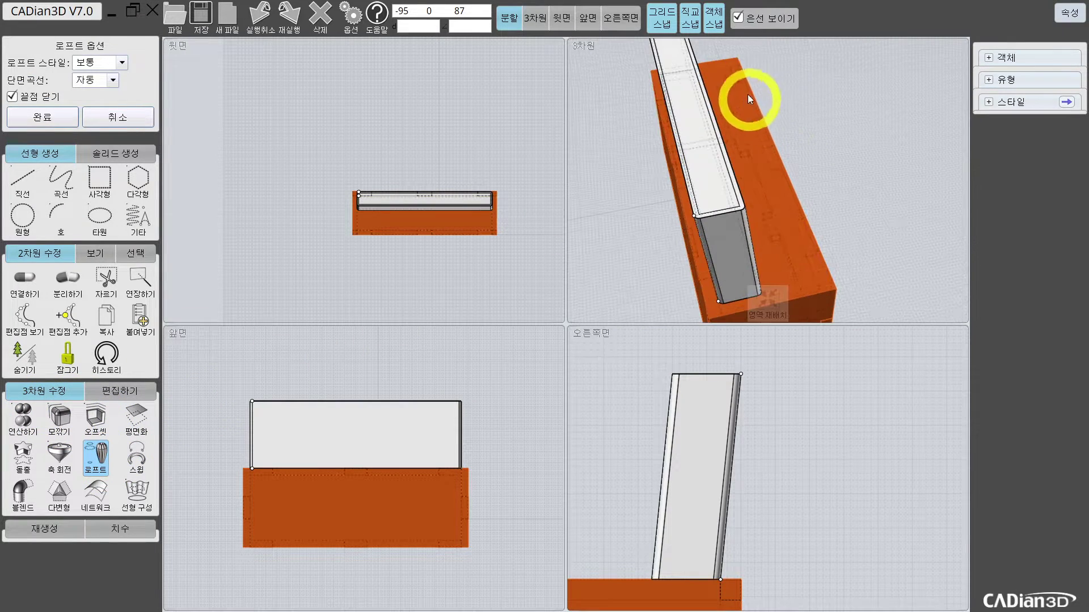
click(38, 119)
Try to shell the lofted solid from its top face with a thickness of 1
scroll(701, 144, up, 3)
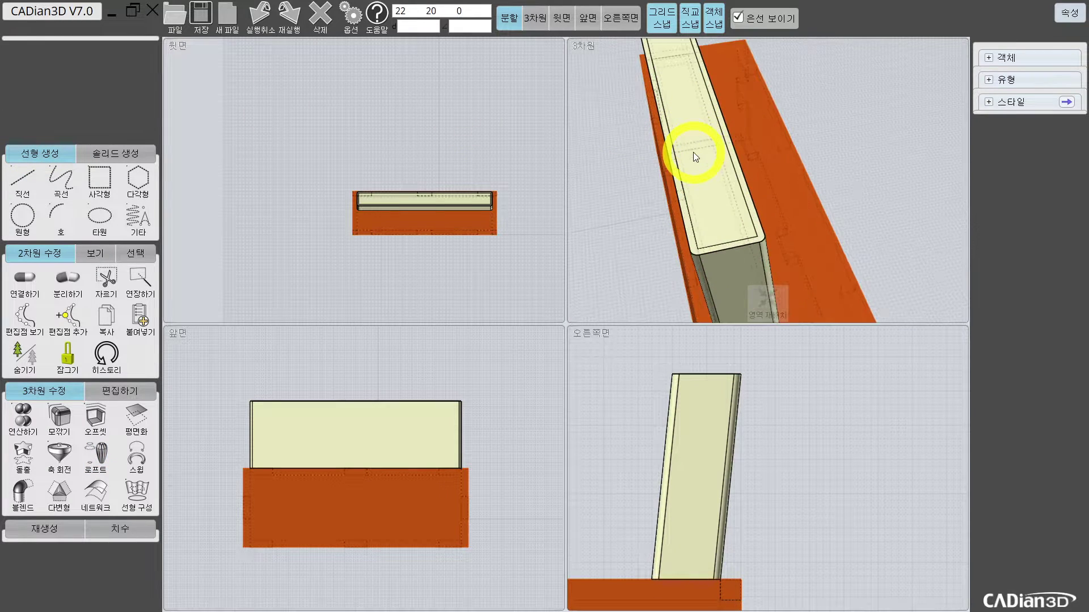
click(700, 149)
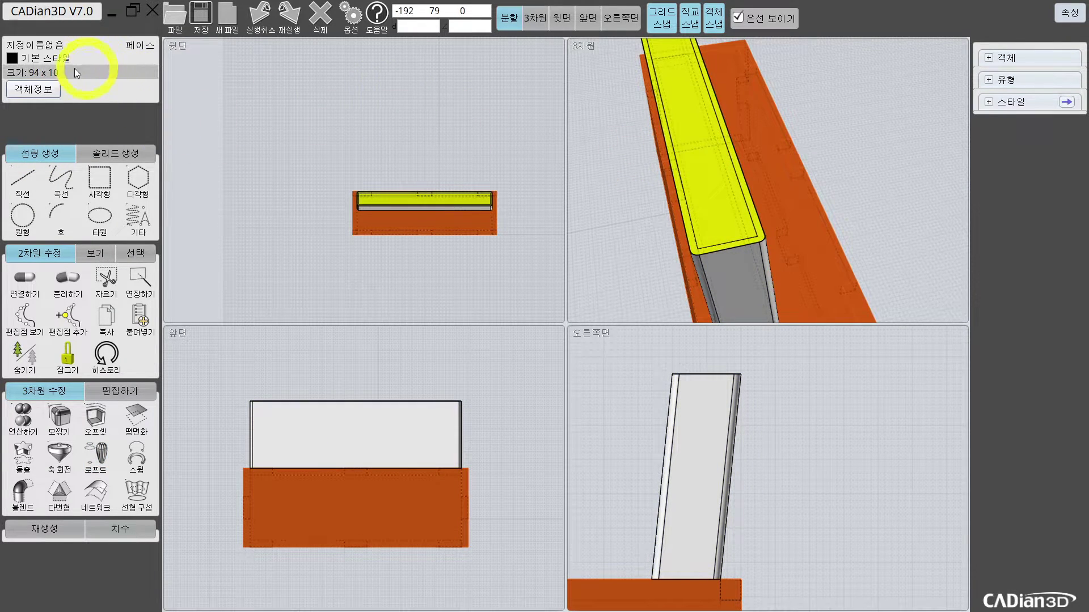
click(53, 74)
click(158, 374)
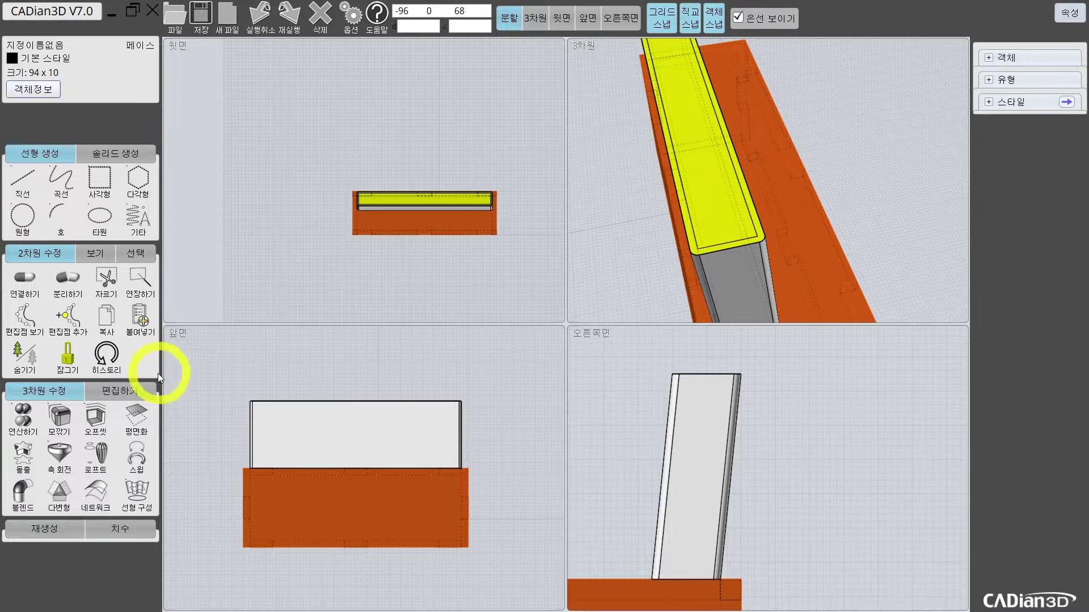
click(92, 420)
click(49, 420)
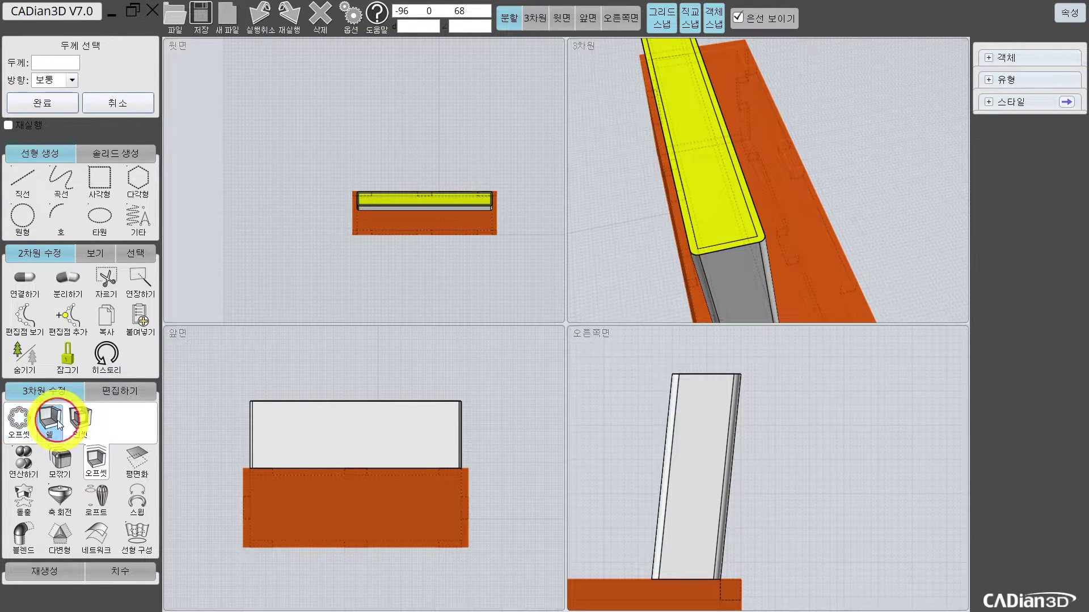
click(65, 60)
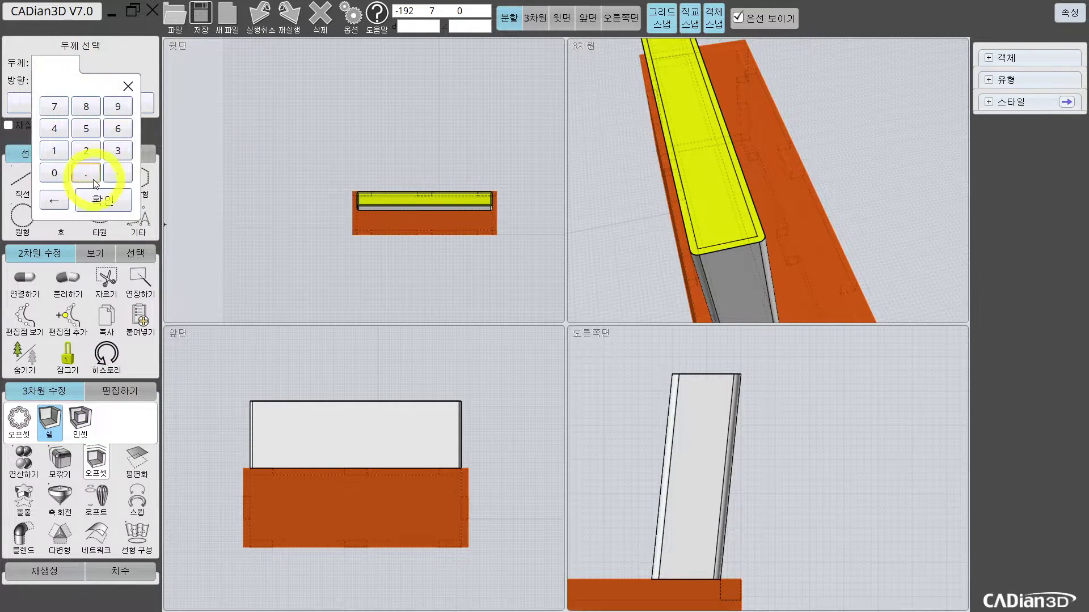
click(55, 151)
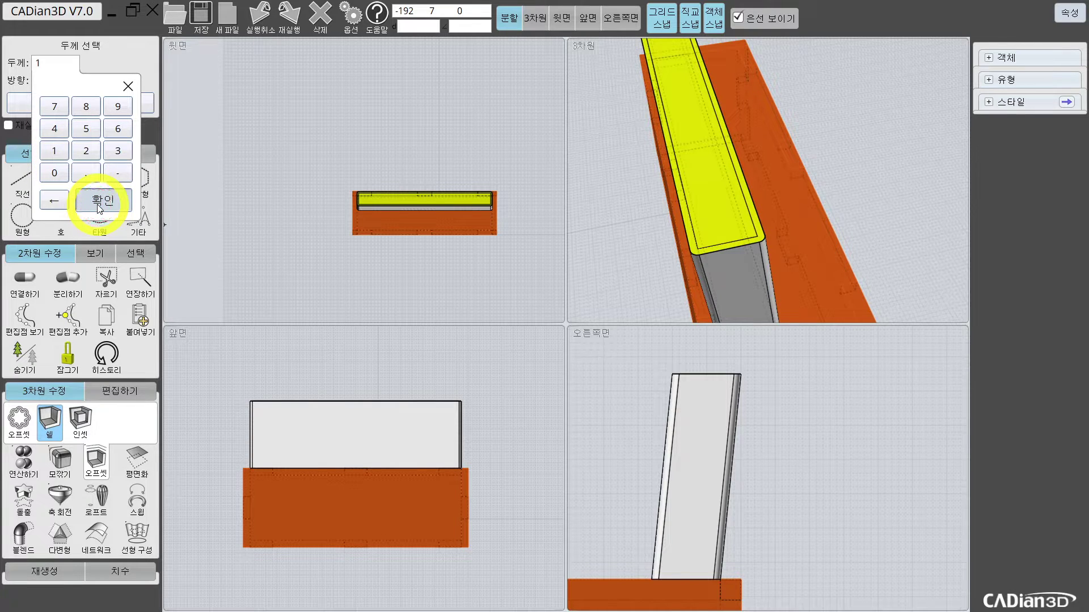
click(99, 202)
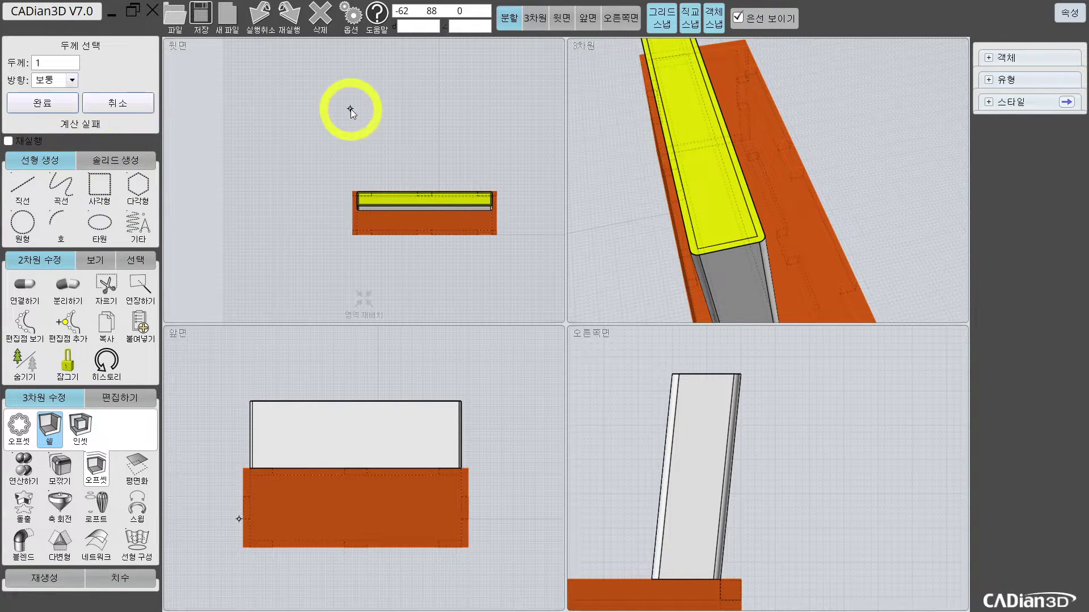
right_drag(766, 239, 720, 190)
key(Escape)
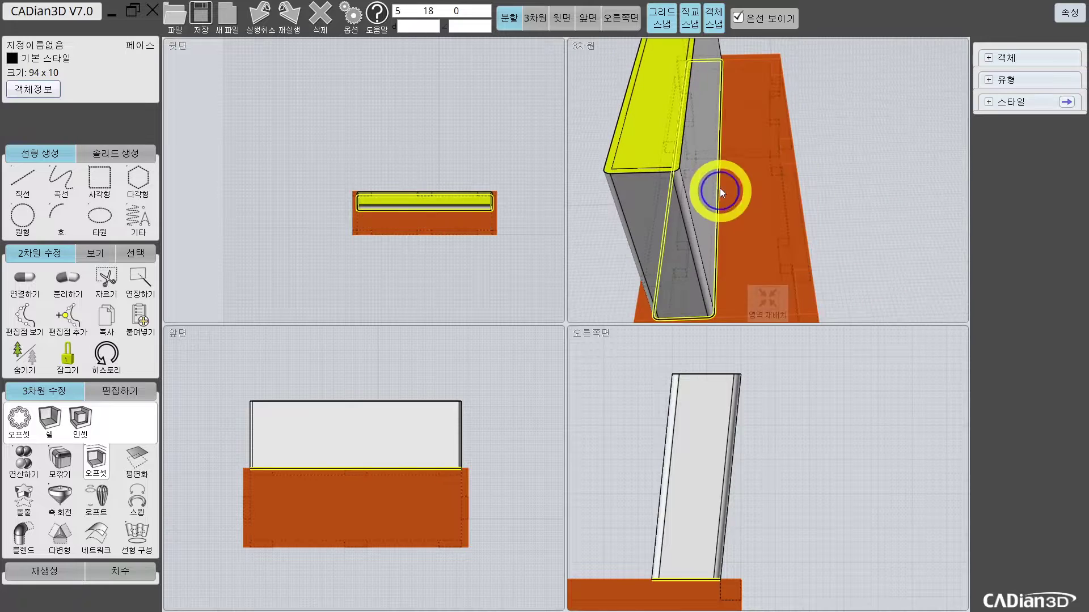
key(Escape)
right_drag(785, 178, 709, 161)
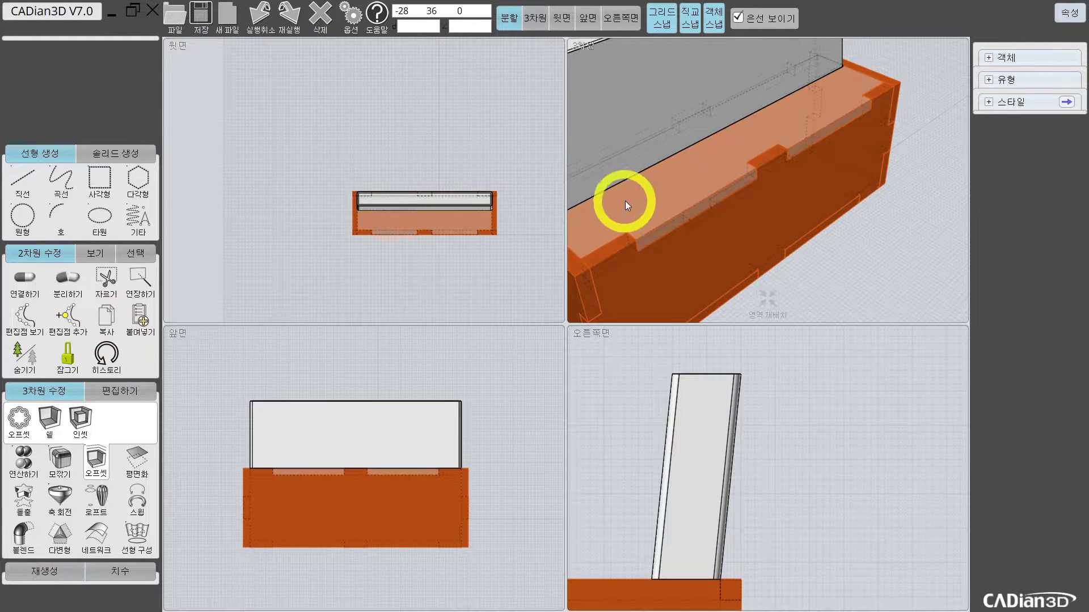
right_drag(625, 201, 707, 185)
click(720, 181)
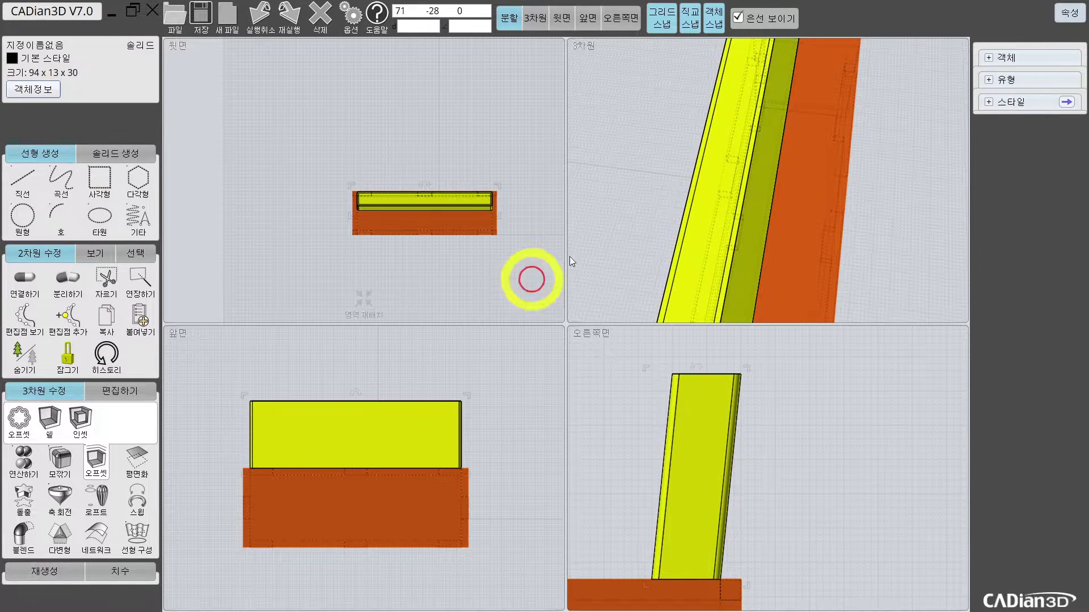
click(712, 183)
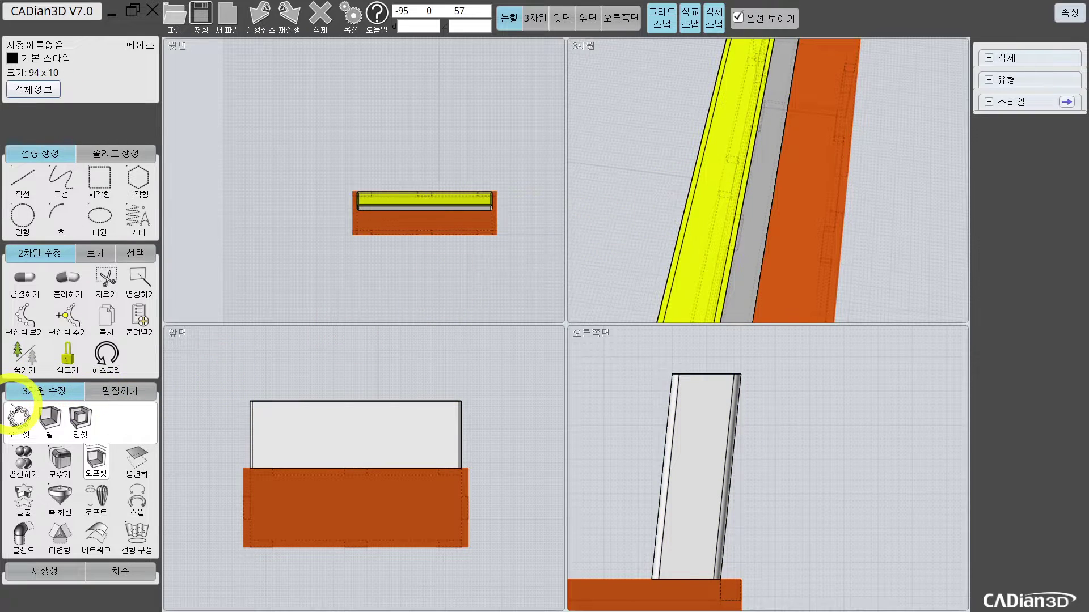
click(49, 417)
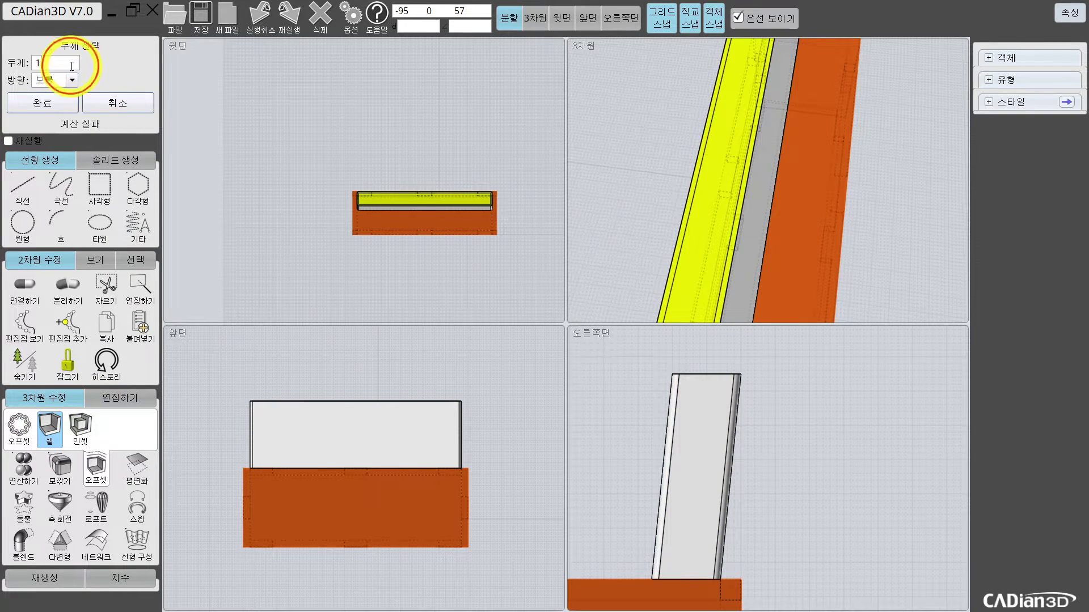
click(72, 65)
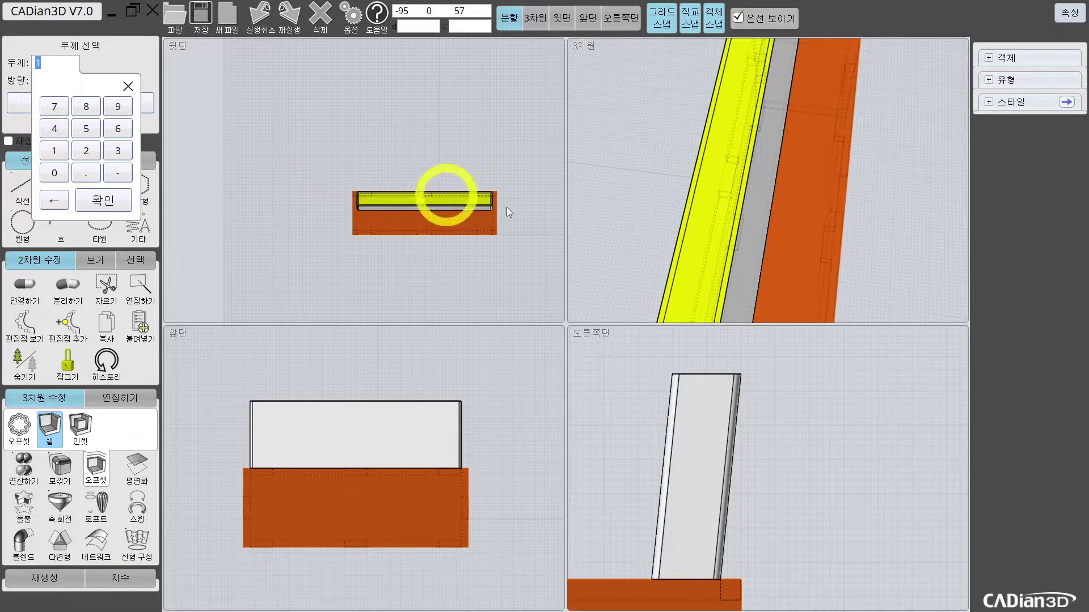
scroll(729, 210, down, 2)
middle_drag(729, 210, 749, 135)
key(Escape)
key(Escape)
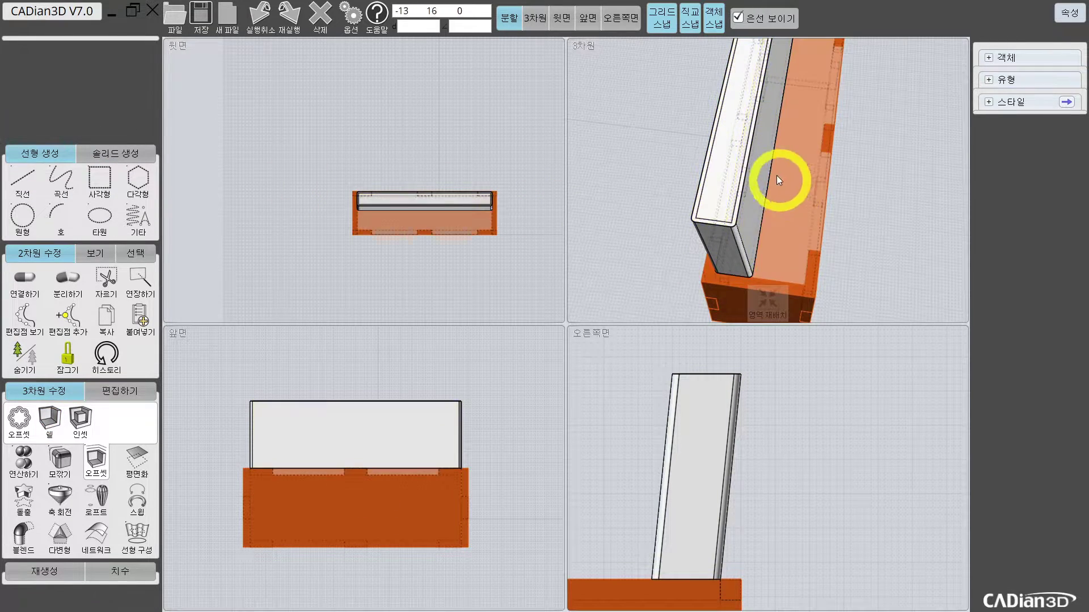
Undo the loft between the outer rectangles and the backward move of the upper rectangle pair
middle_drag(776, 175, 767, 134)
key(ctrl+z)
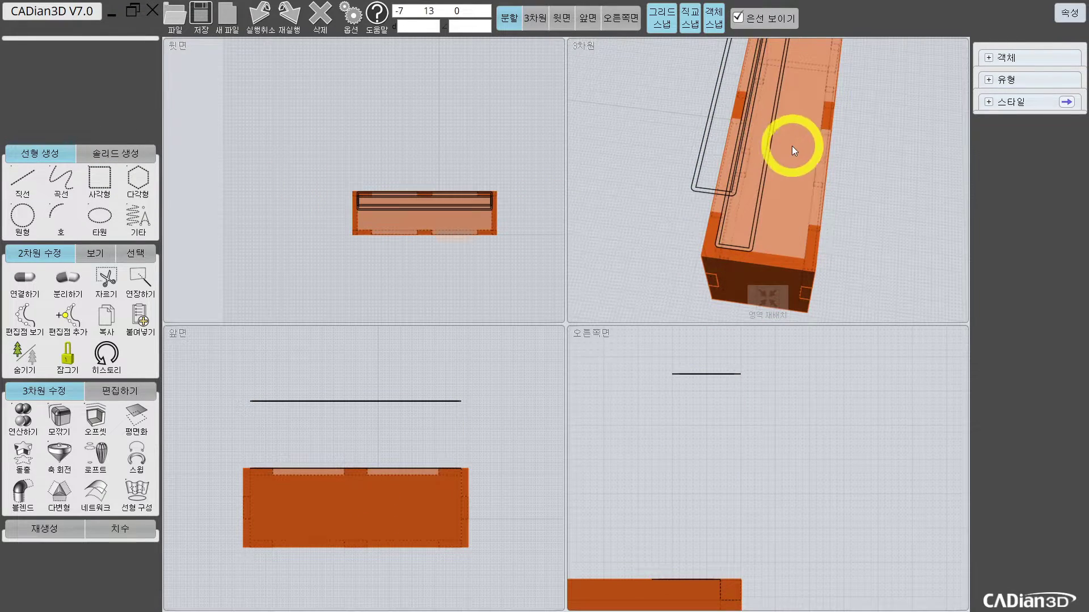
click(715, 189)
scroll(715, 190, up, 2)
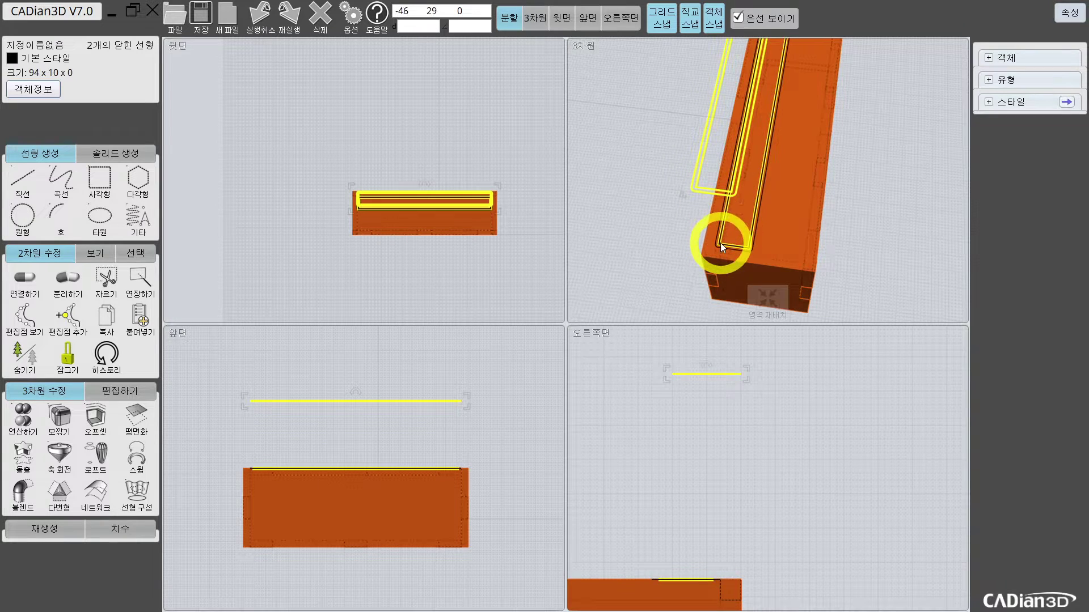
scroll(717, 183, up, 2)
key(Escape)
right_drag(744, 233, 711, 177)
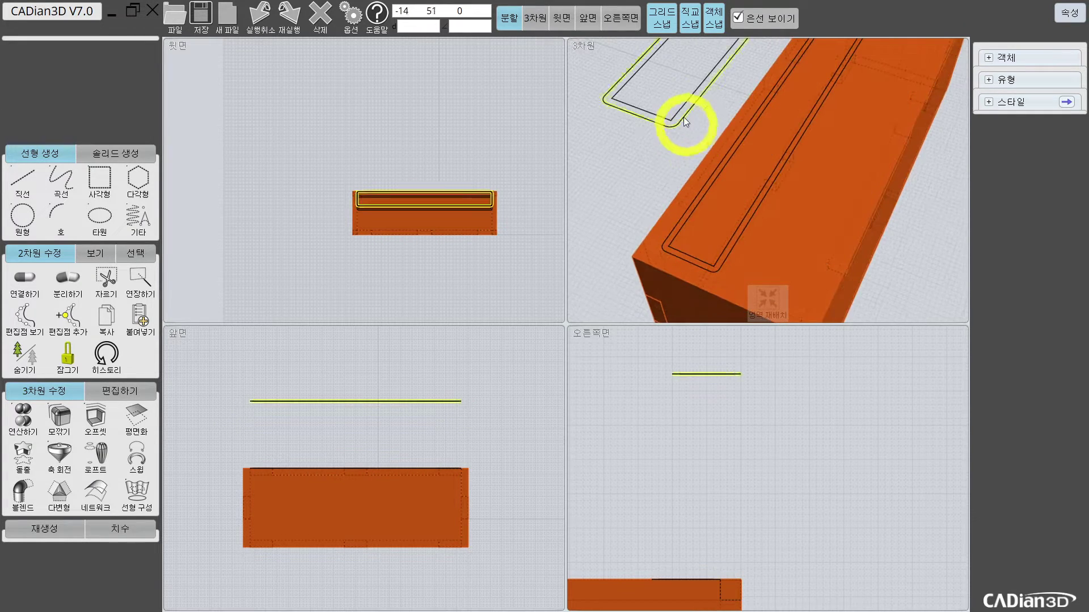
scroll(680, 118, up, 4)
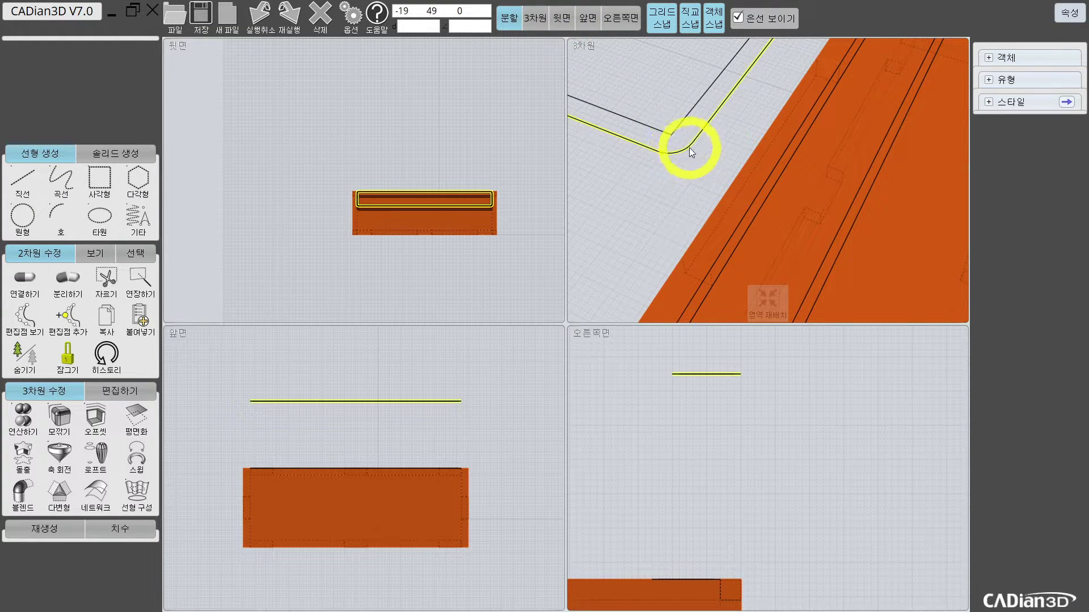
scroll(648, 144, down, 3)
right_drag(668, 147, 688, 151)
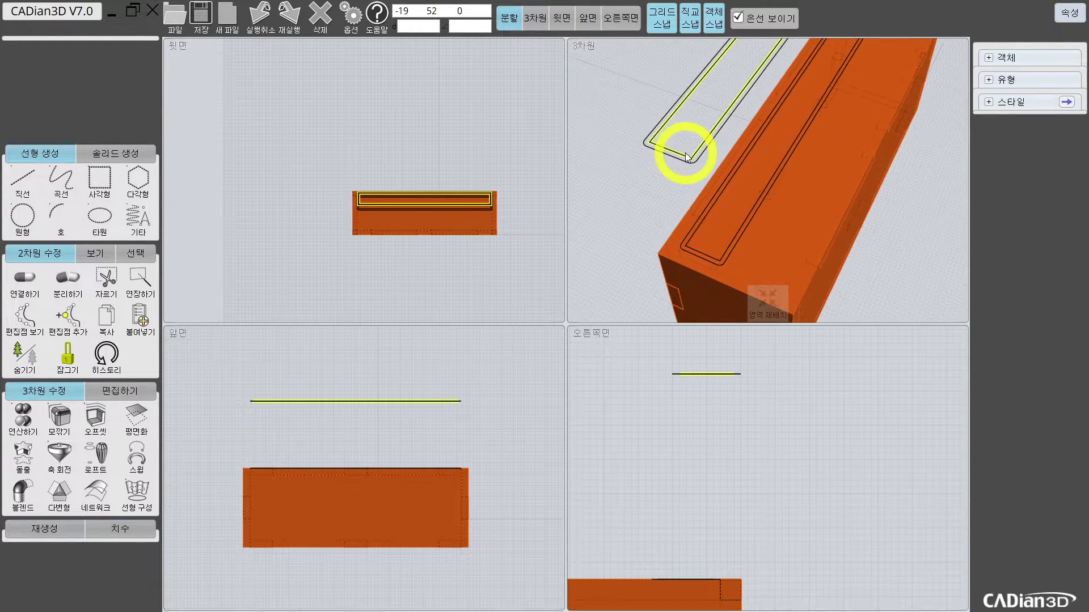
scroll(447, 181, up, 4)
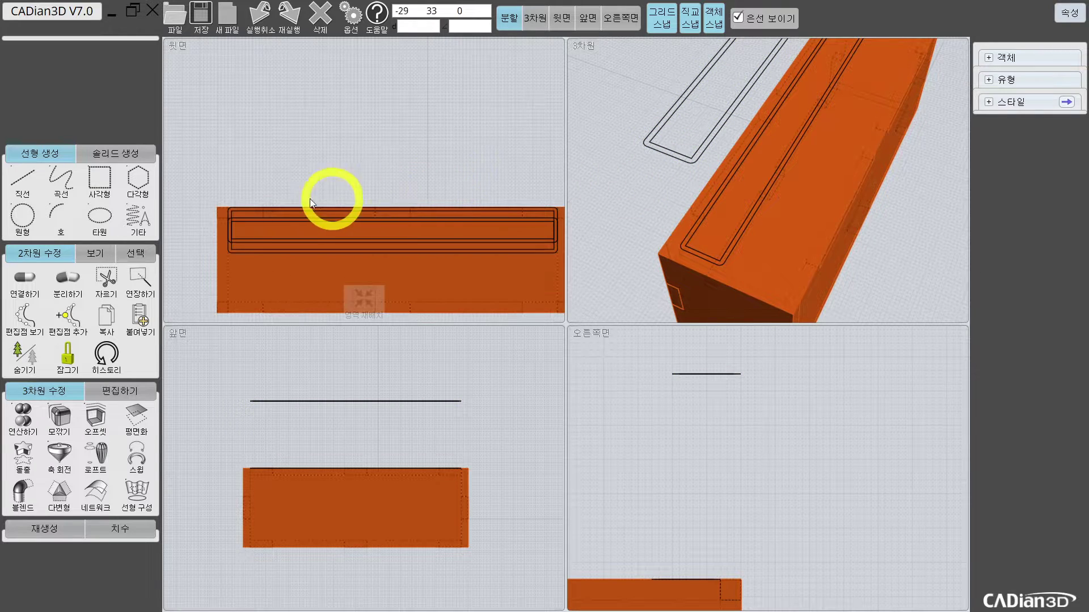
click(412, 220)
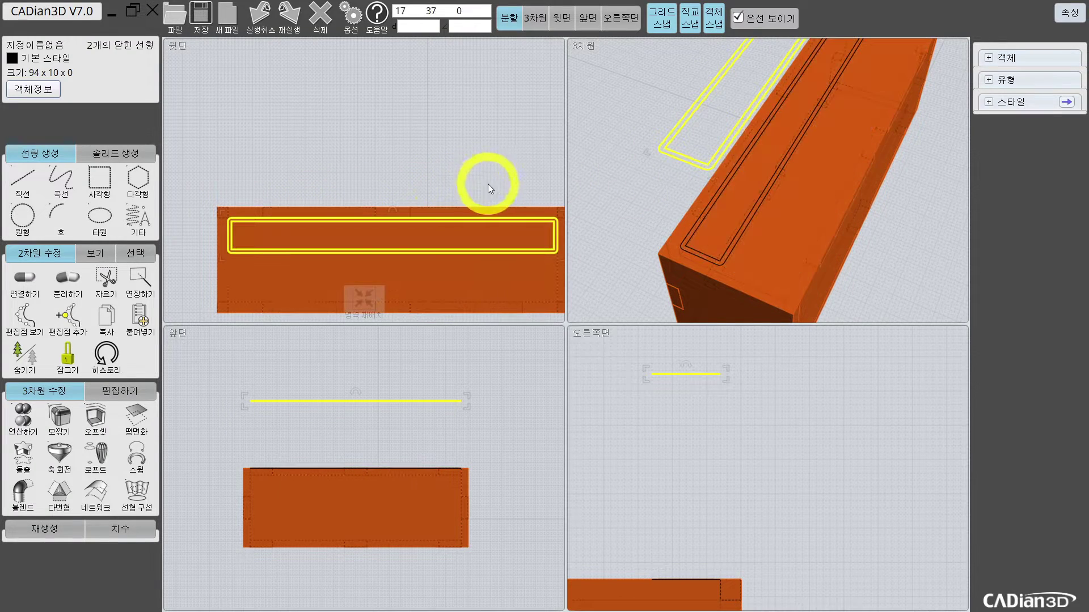
click(649, 151)
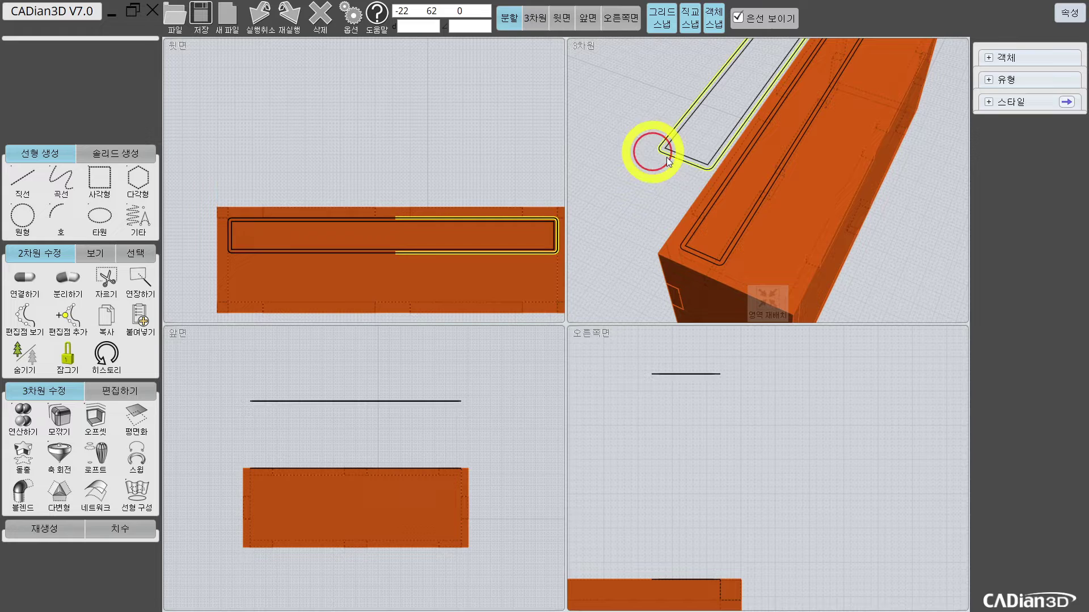
click(700, 162)
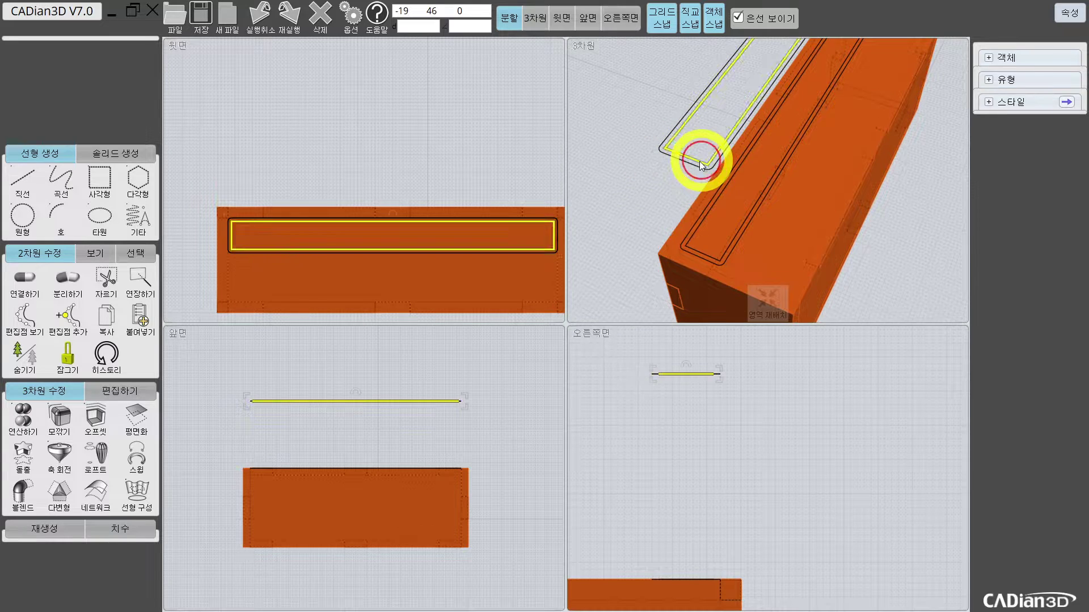
shift+click(696, 253)
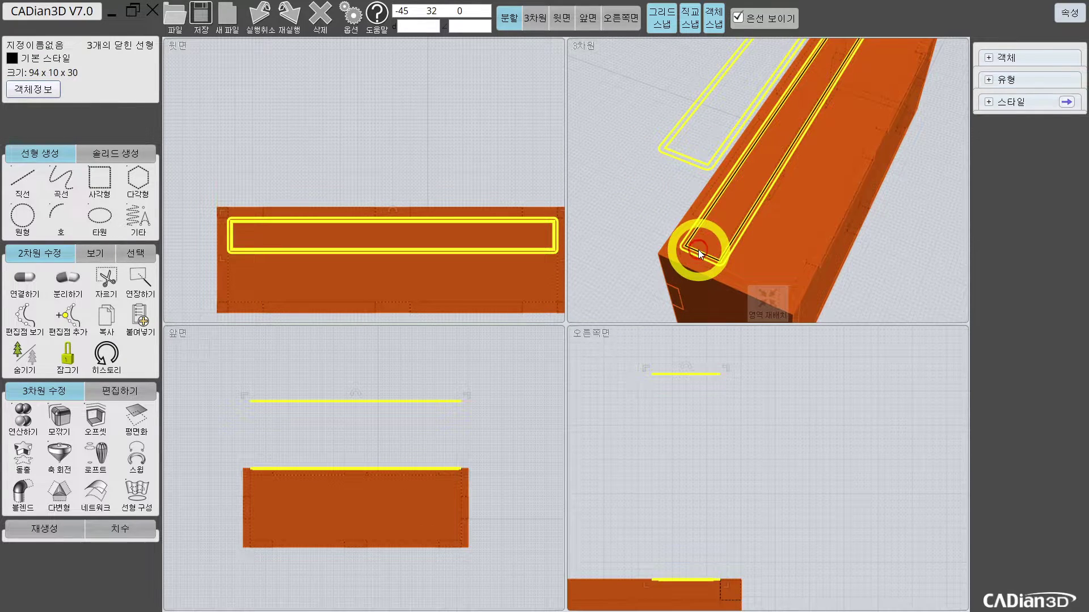
click(96, 460)
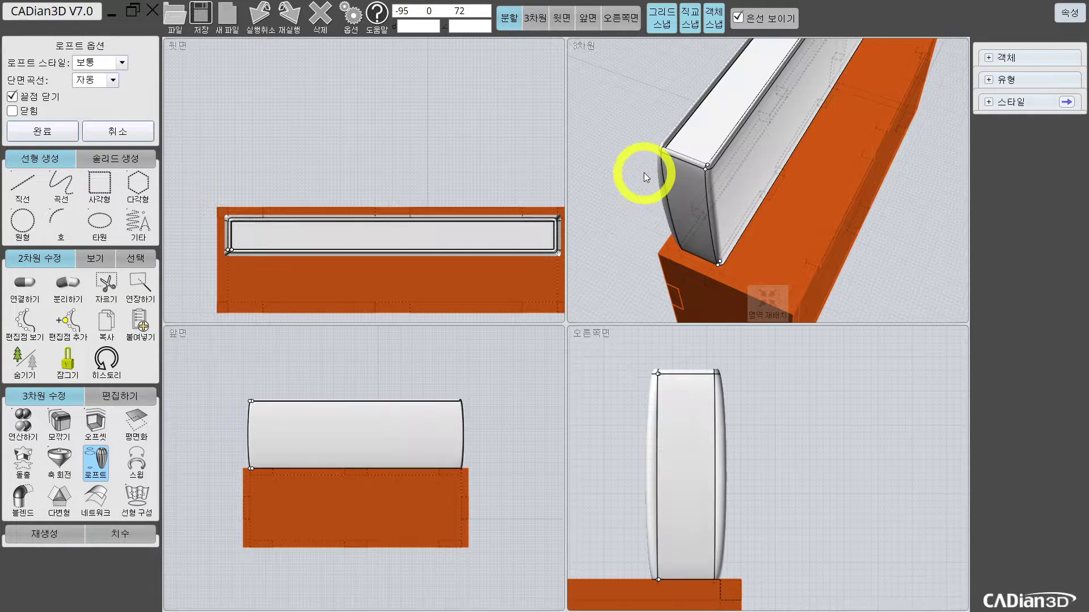
click(118, 131)
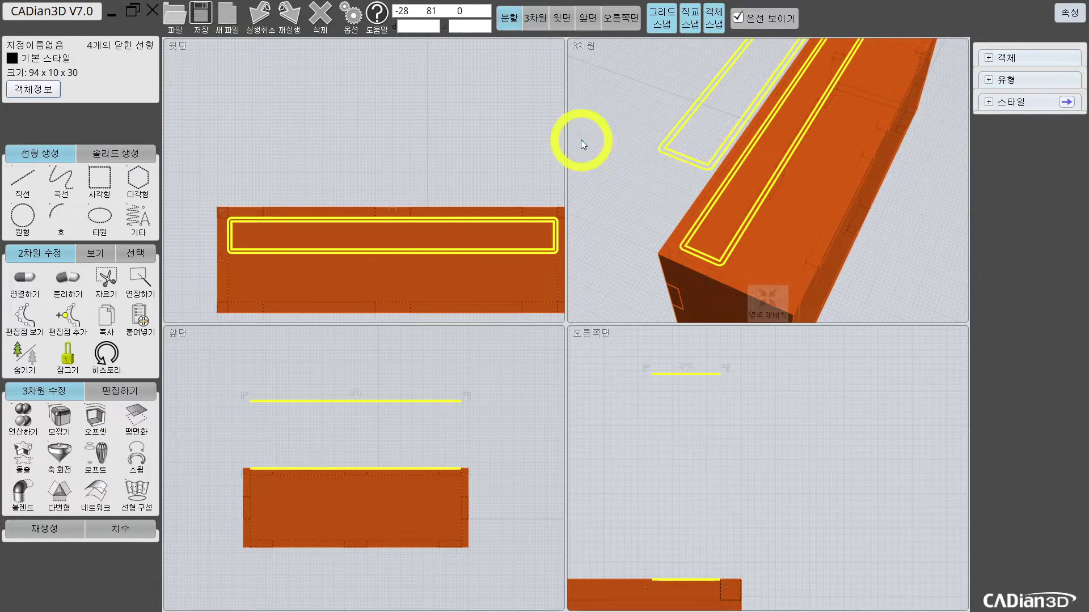
click(682, 165)
click(649, 174)
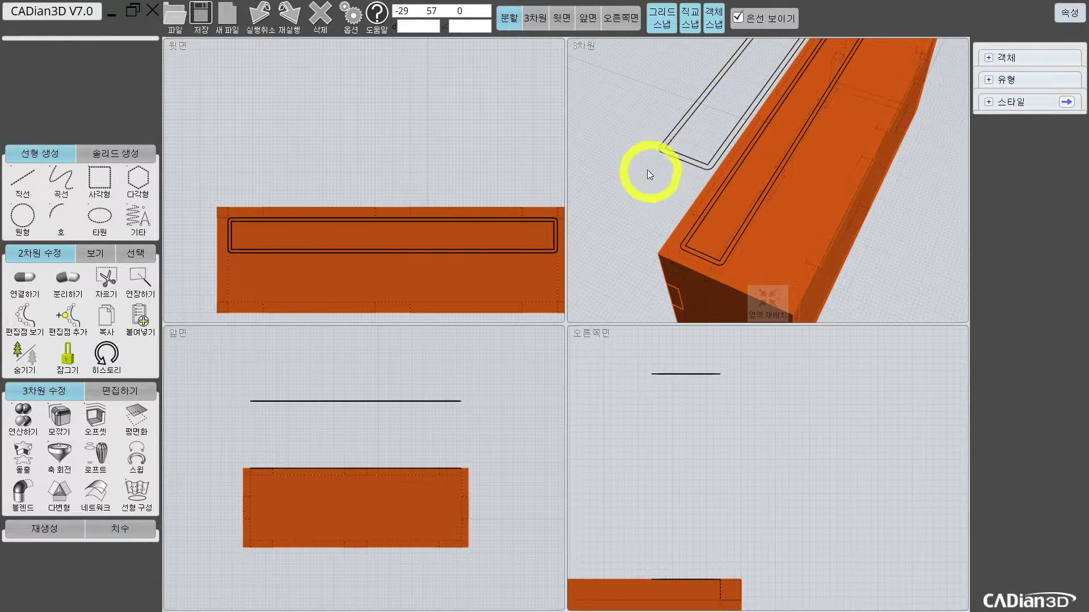
Undo the upward copy of the rectangle pair, keeping the original pair on the box's top face
click(544, 254)
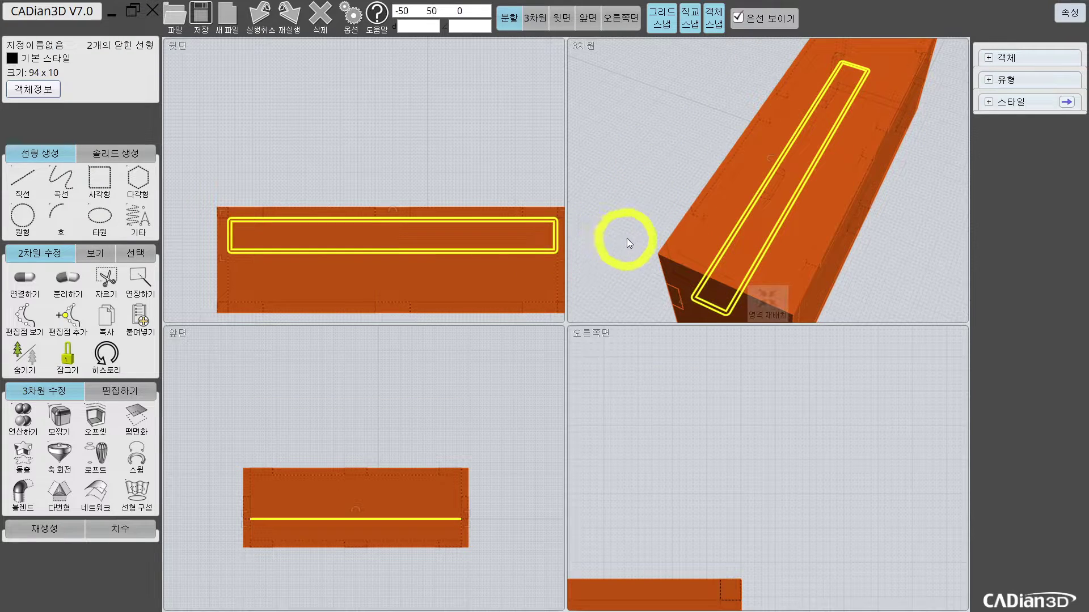
click(389, 421)
scroll(649, 466, down, 4)
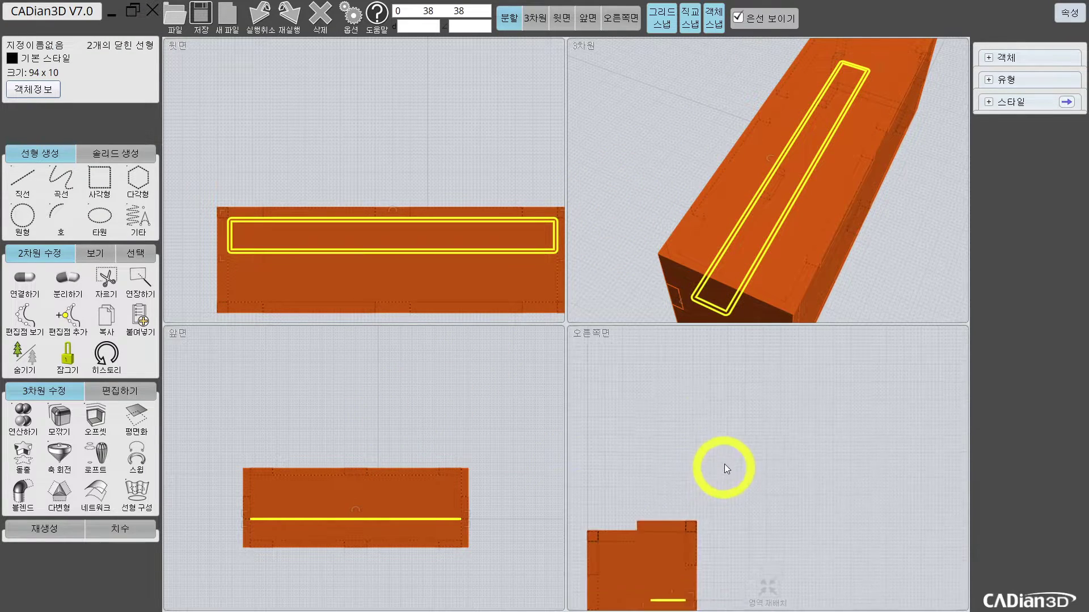
middle_drag(723, 464, 700, 367)
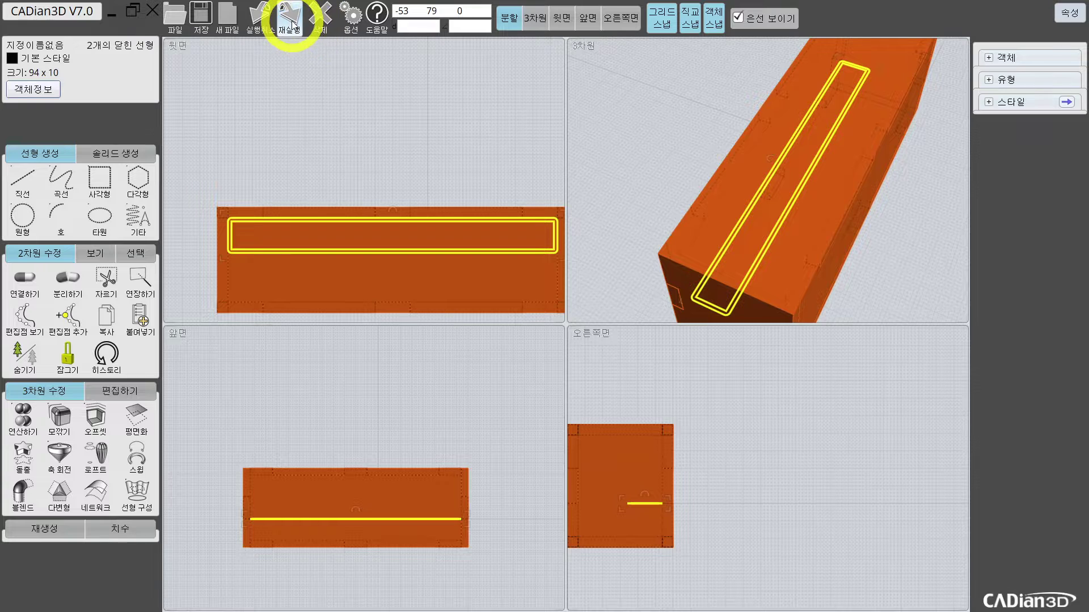
click(293, 25)
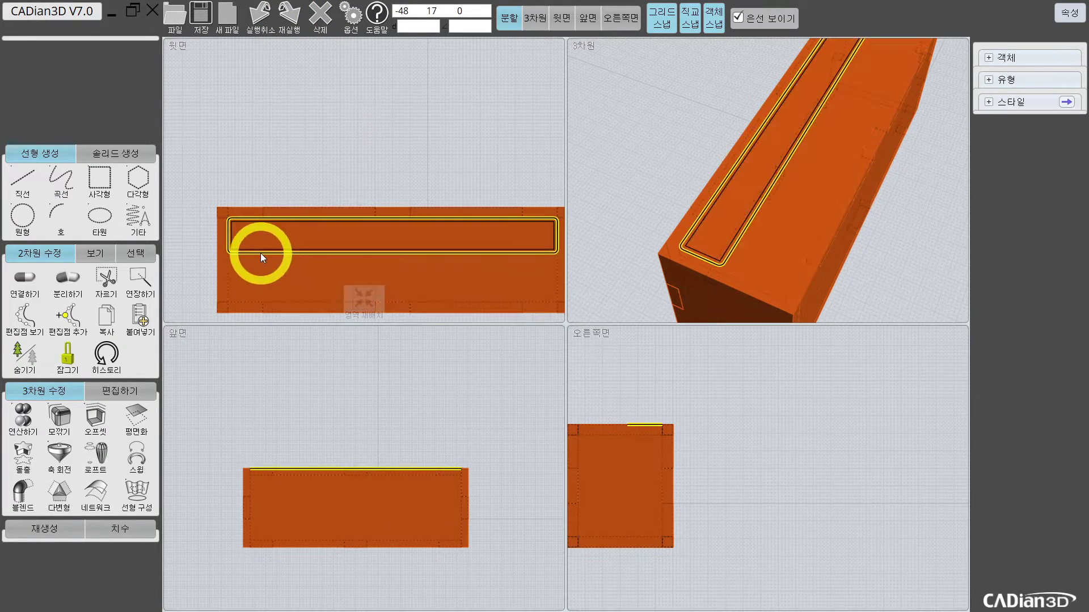
Replace the filleted outer rectangle on the box's top face with a sharp-cornered outward offset of the inner rectangle at distance 1
click(337, 225)
click(247, 250)
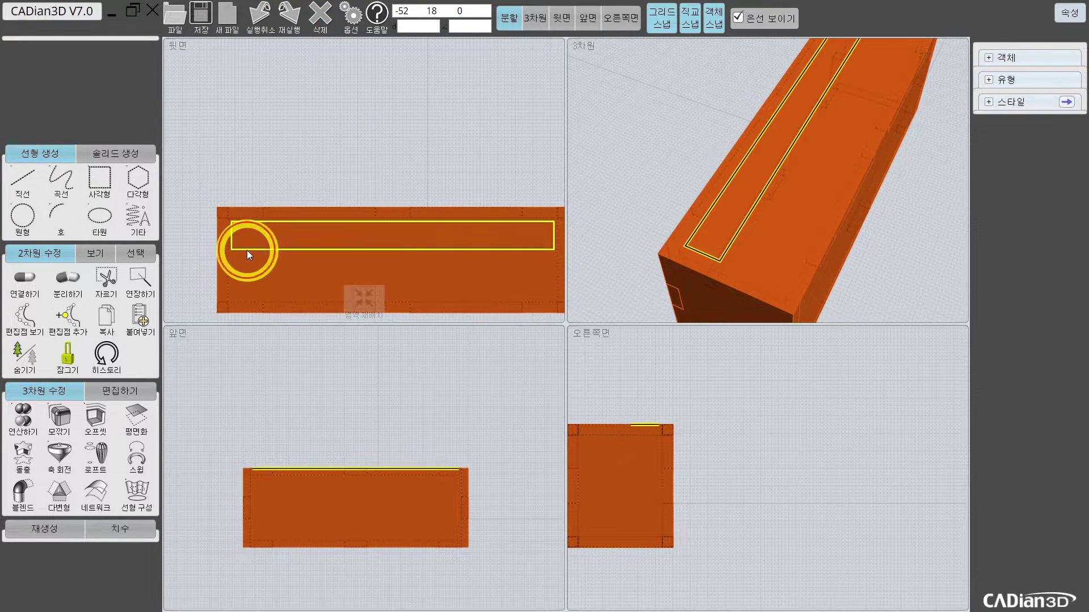
click(110, 399)
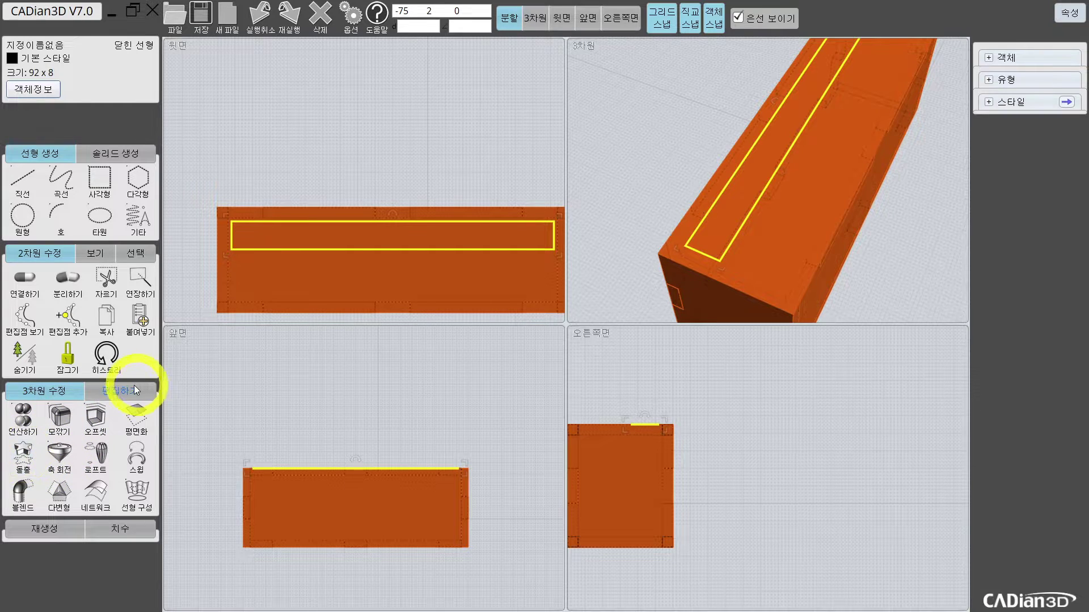
click(105, 414)
click(278, 261)
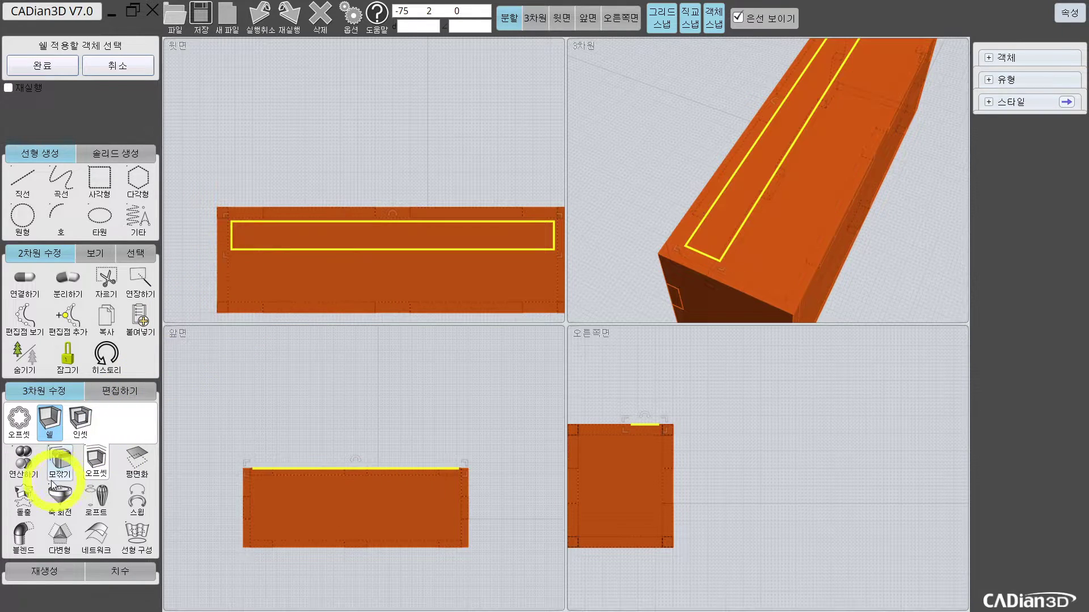
click(19, 420)
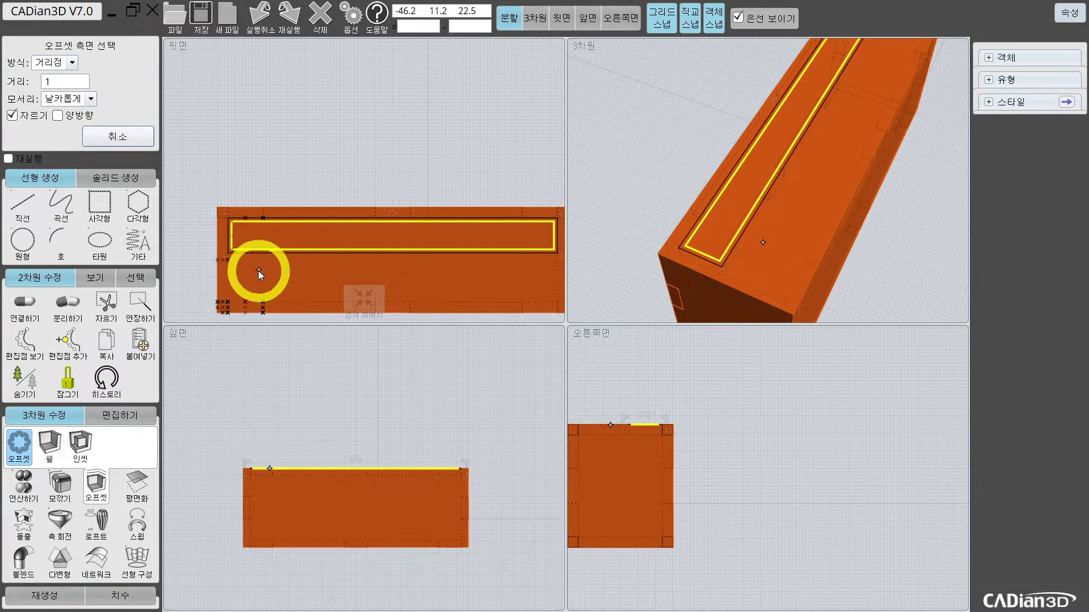
click(240, 250)
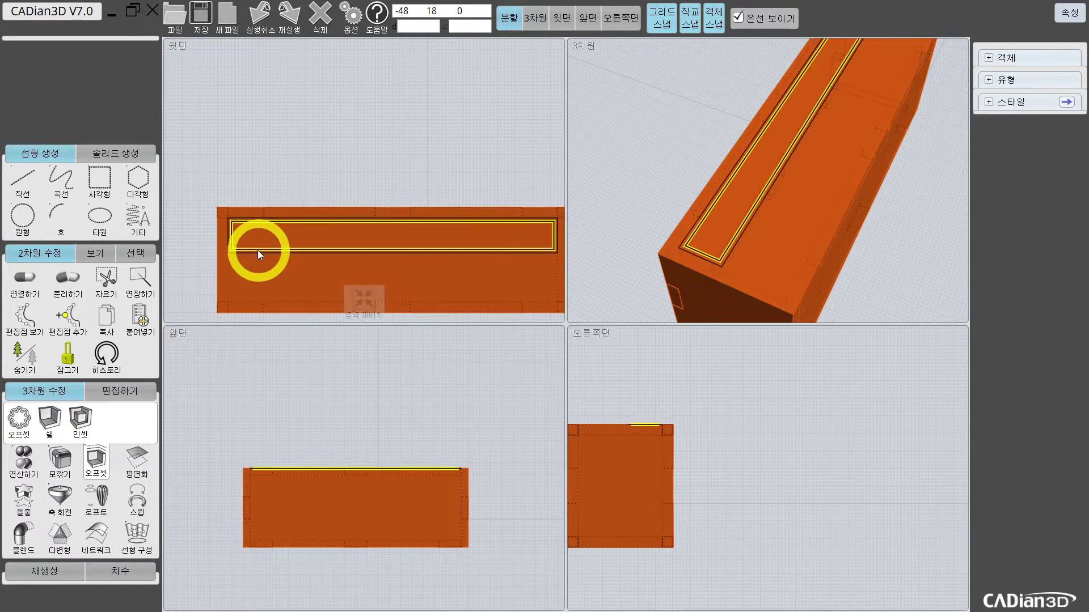
Copy both rectangles 30 straight up from the box's top face in the right side view
click(253, 250)
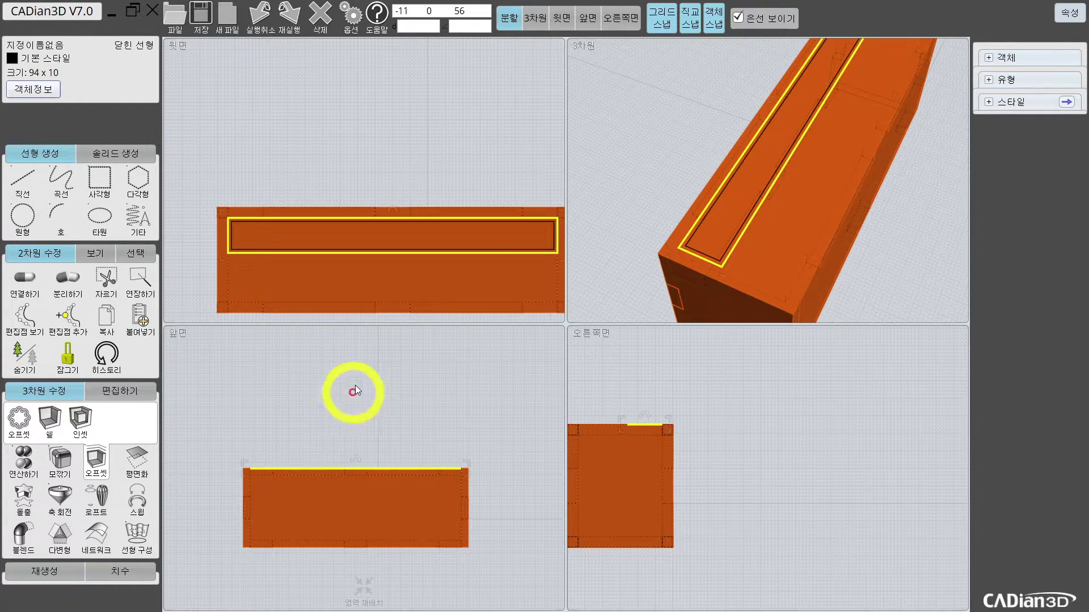
click(244, 253)
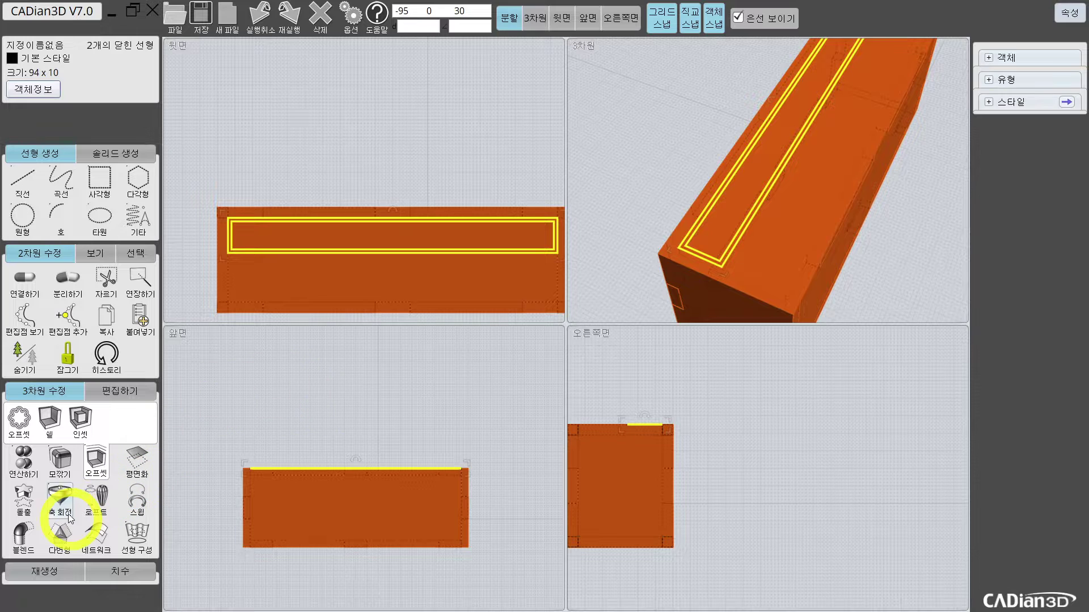
click(113, 391)
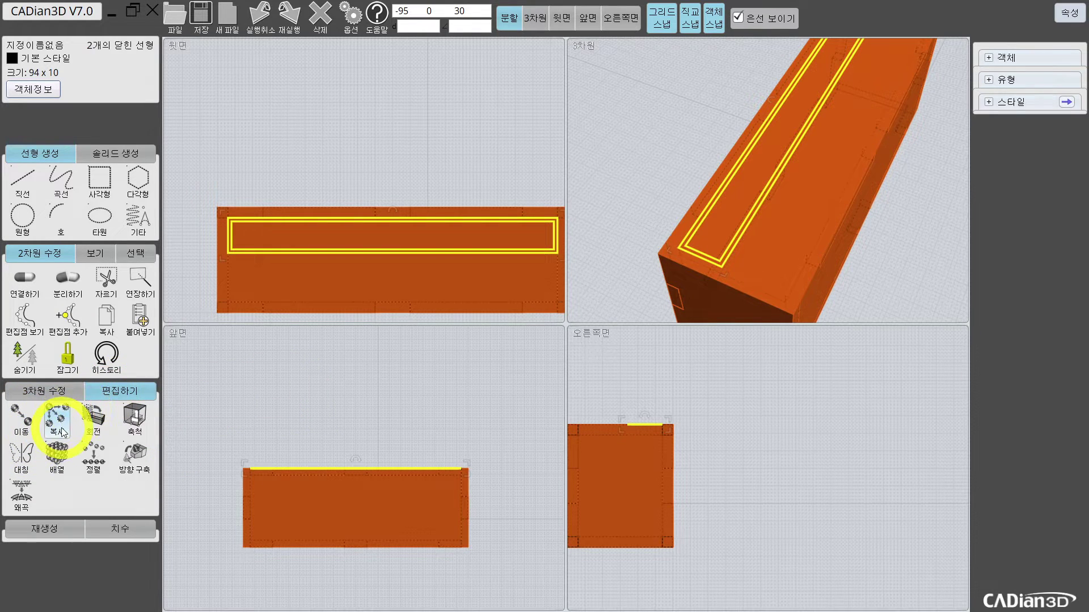
click(57, 422)
click(649, 423)
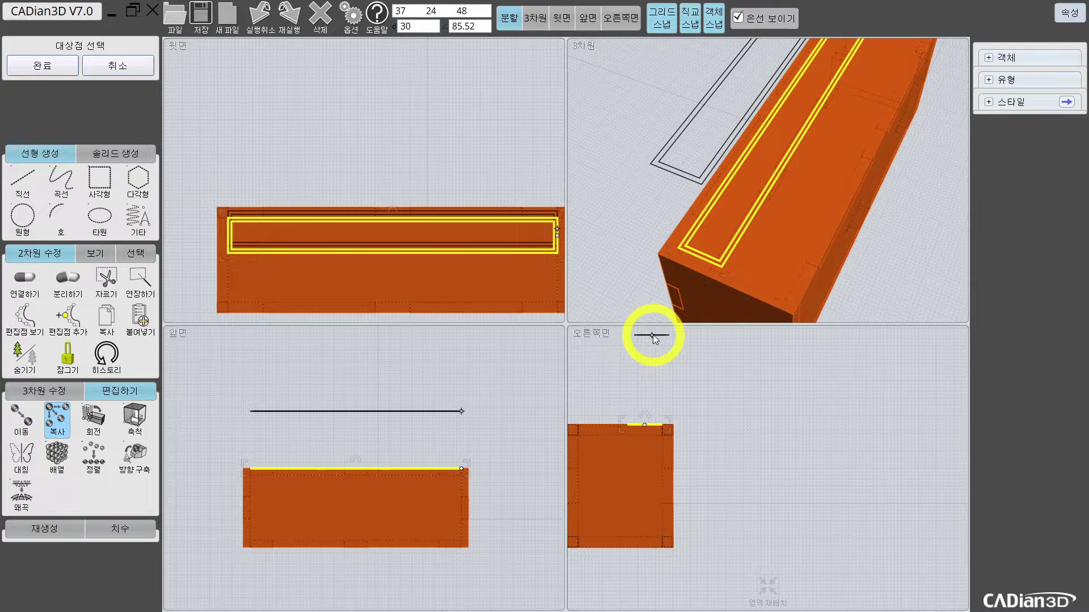
middle_drag(648, 335, 651, 382)
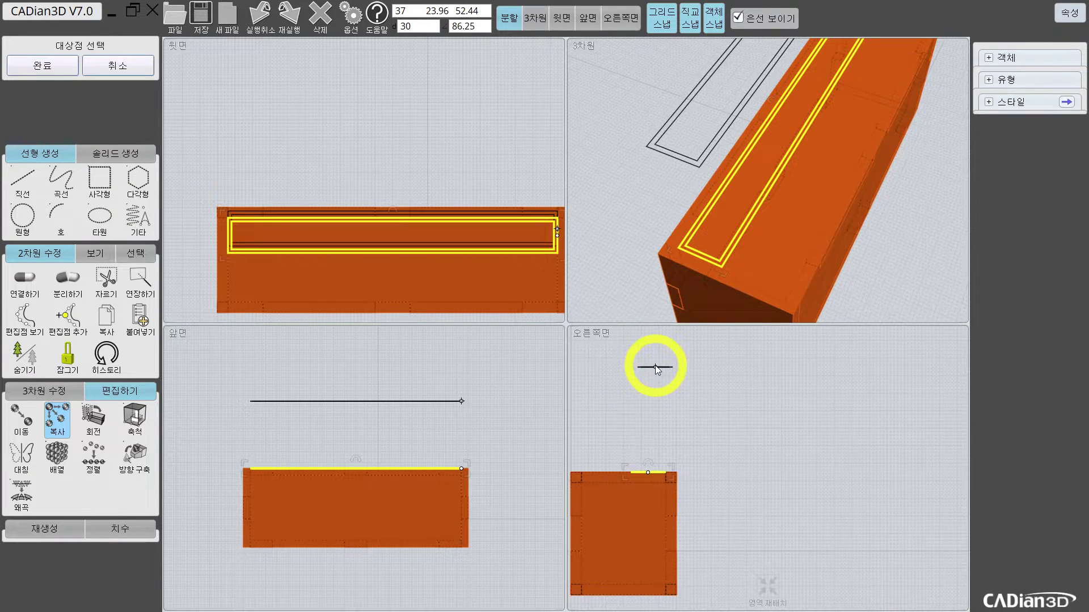
click(651, 365)
right_click(634, 366)
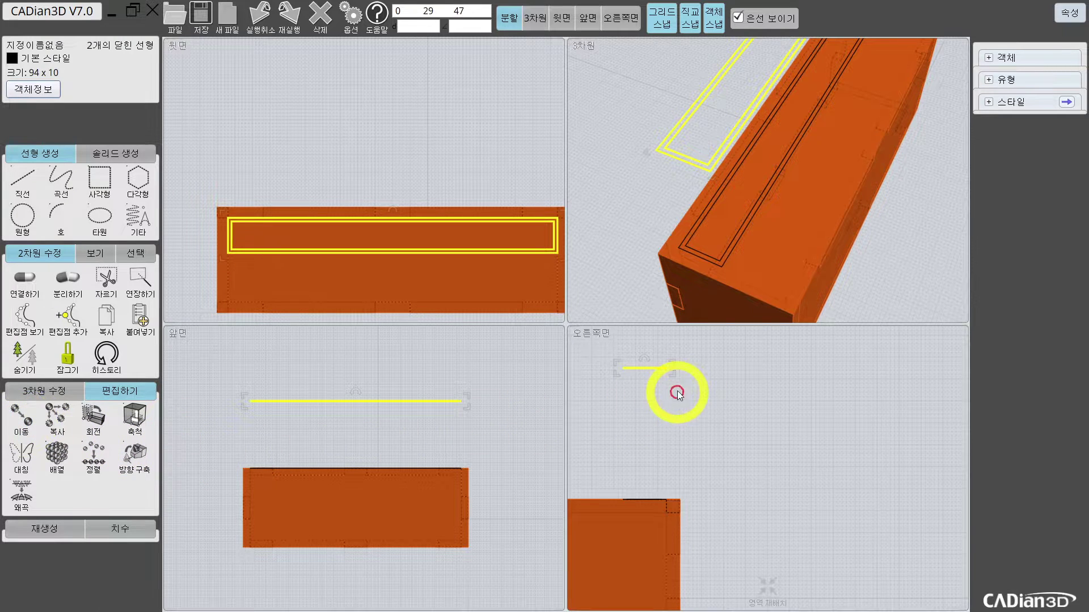
Move the upper pair of sharp-cornered rectangles back by 3 in the right side view
scroll(668, 377, up, 2)
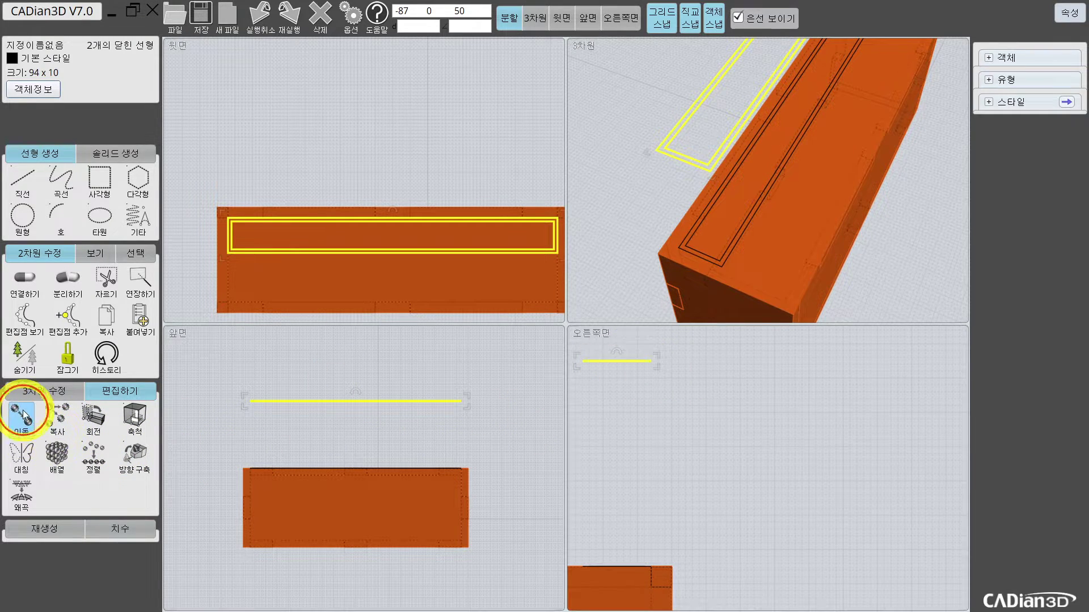
click(22, 414)
click(650, 363)
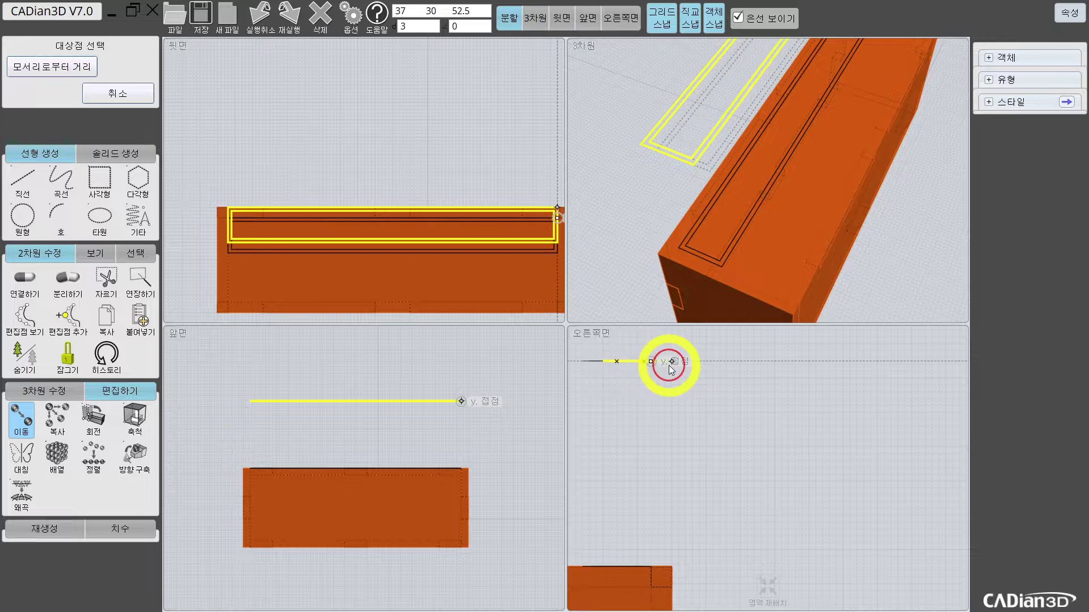
click(670, 365)
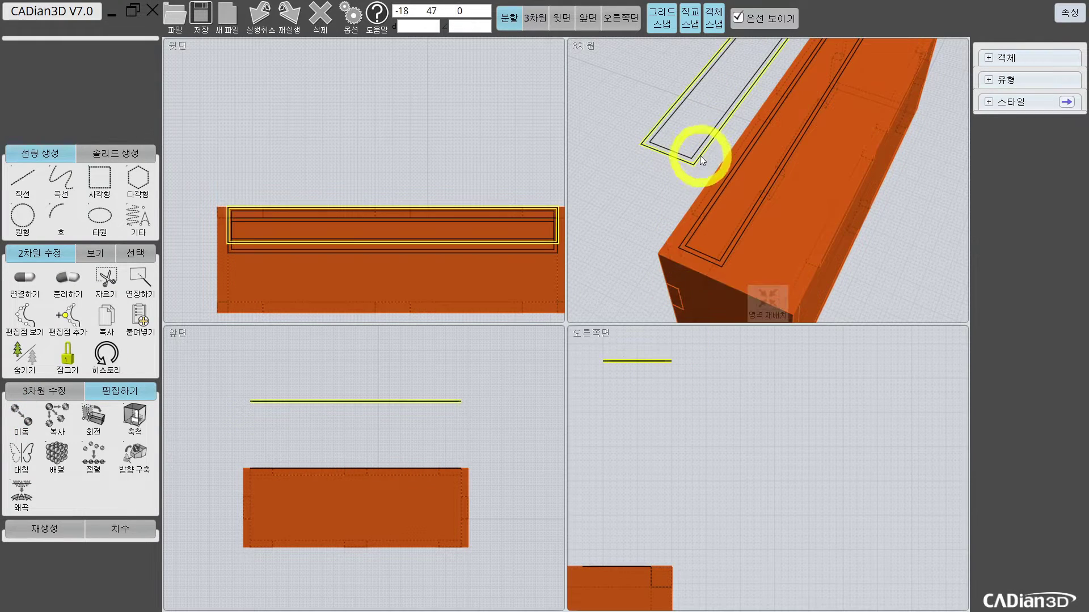
Loft a solid between the lower and upper sharp-cornered outer rectangles, using the normal loft style with closed ends
click(703, 210)
click(126, 457)
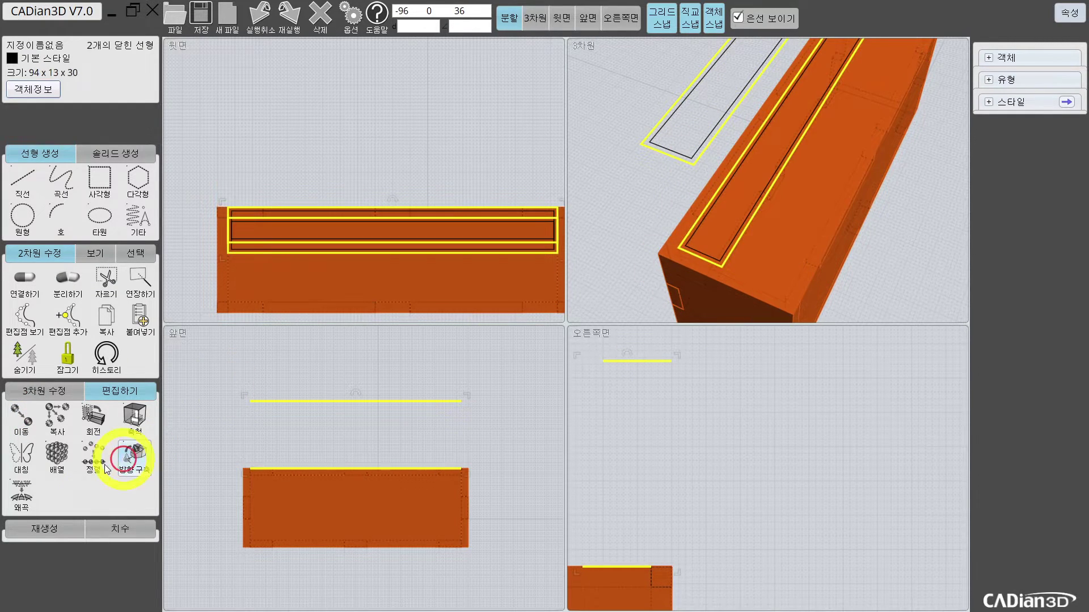
click(36, 396)
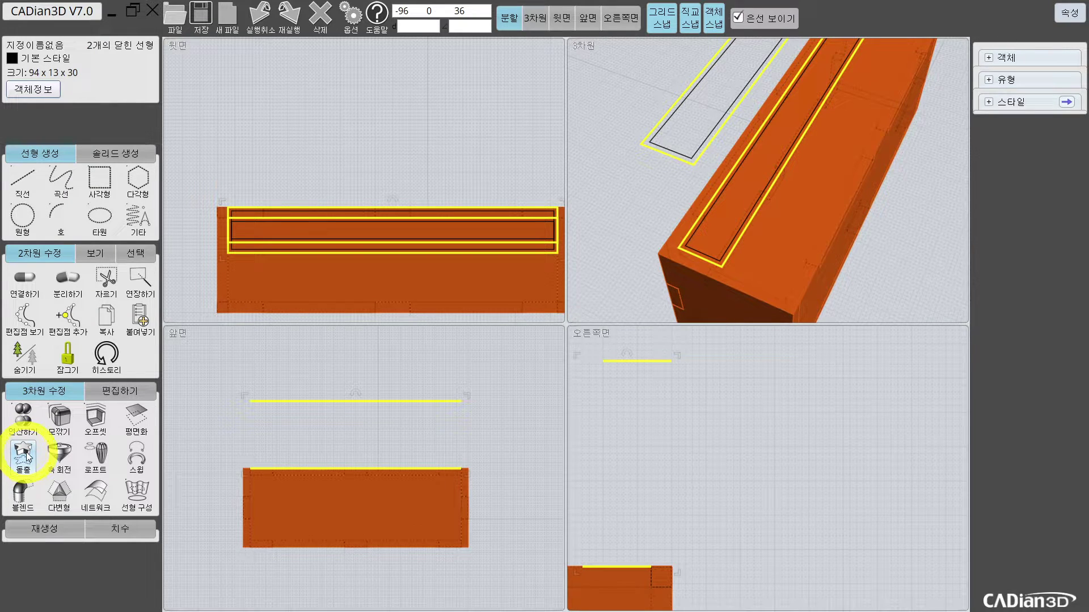
click(102, 462)
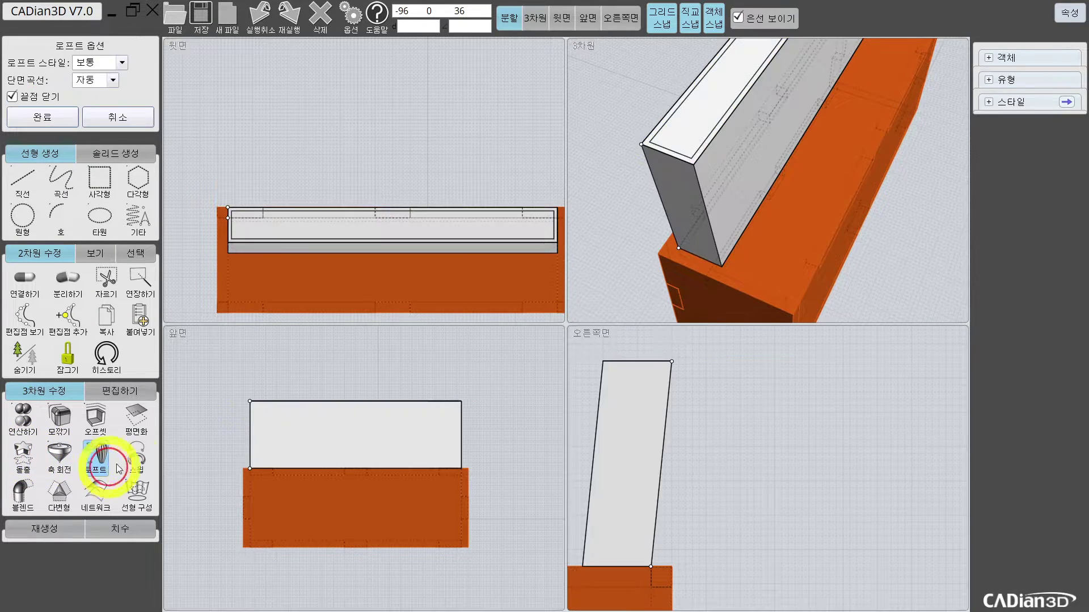
click(51, 118)
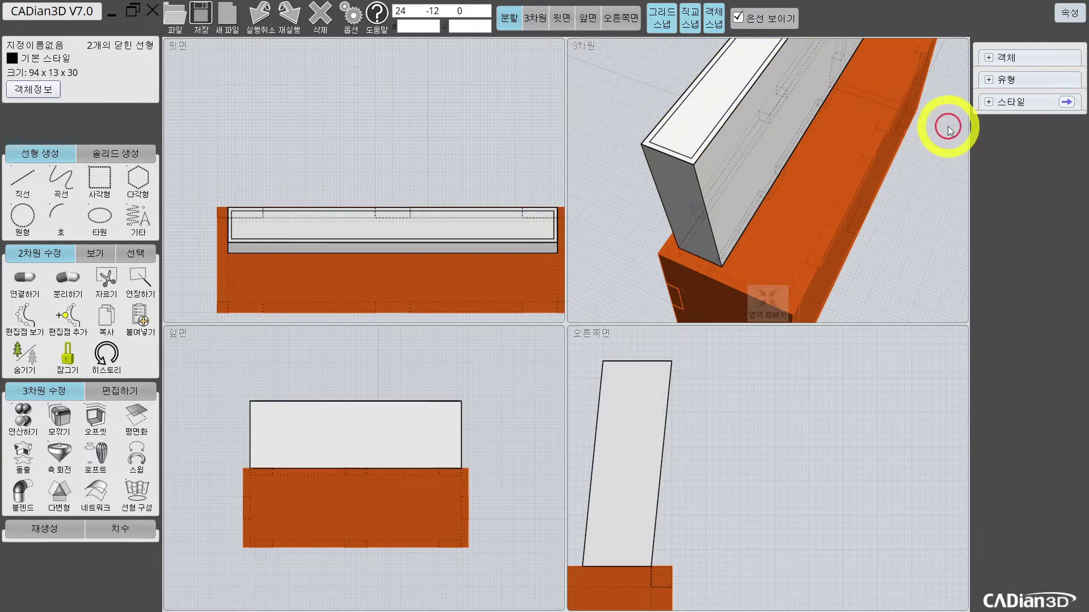
Shell the slanted lofted solid from its top face with a thickness of 1 in the normal direction
click(699, 126)
click(118, 281)
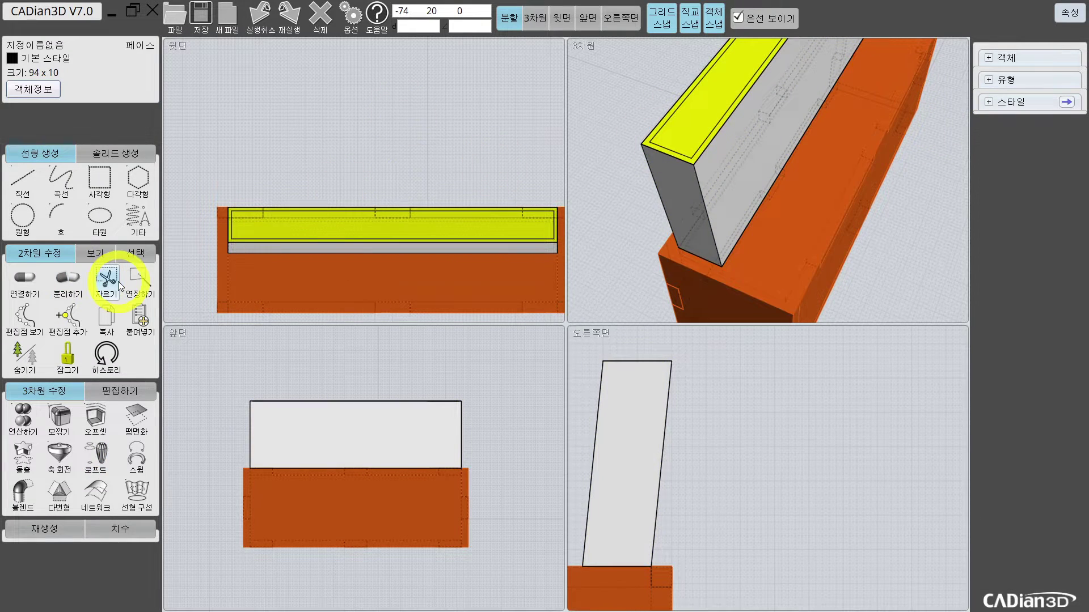
click(97, 420)
click(49, 68)
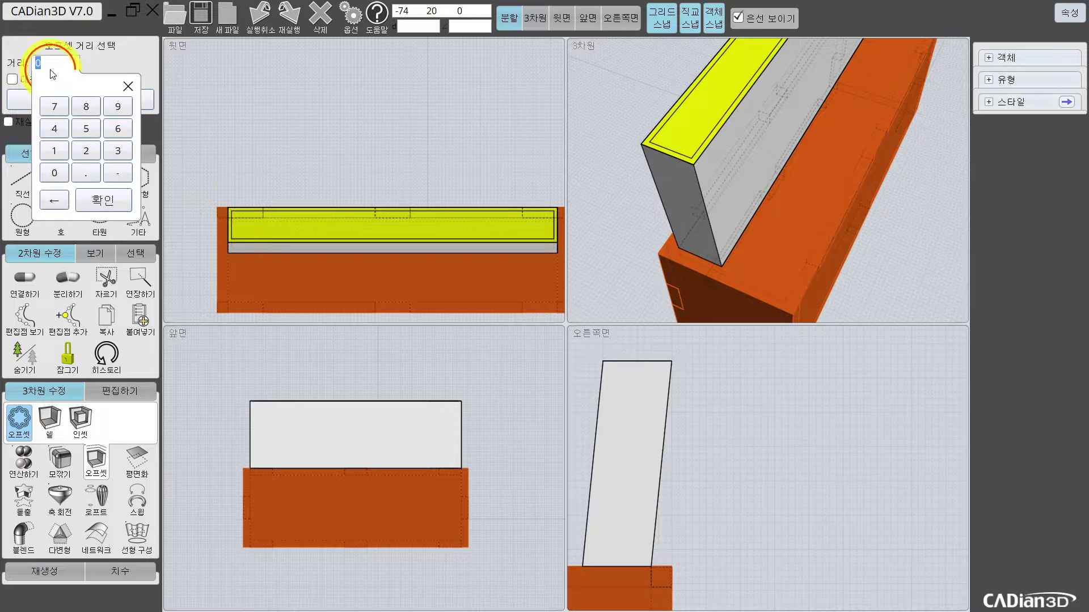
click(78, 389)
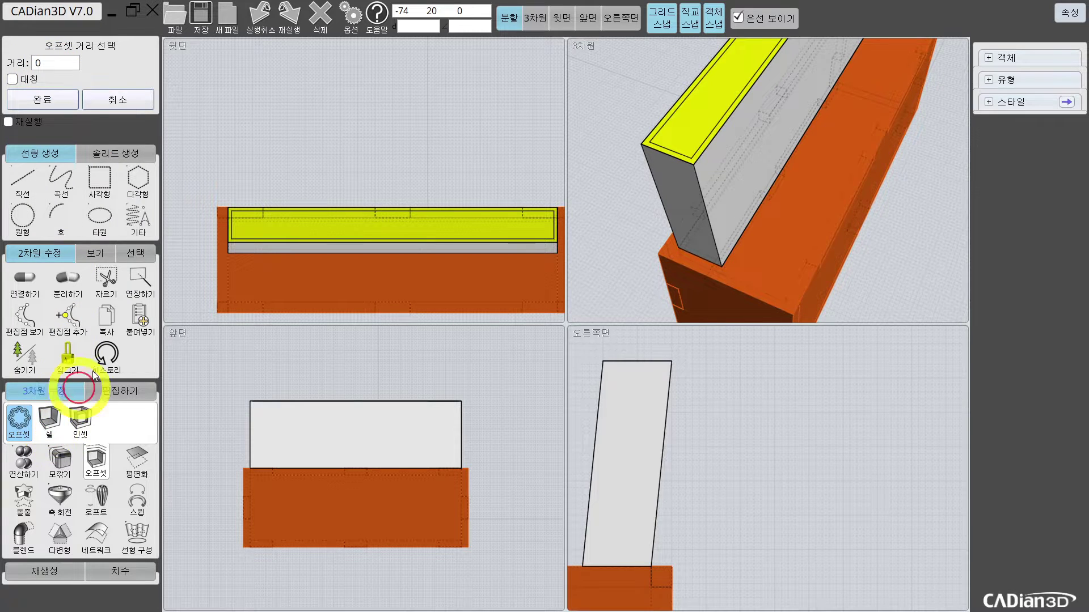
click(50, 419)
click(82, 77)
drag(662, 131, 692, 158)
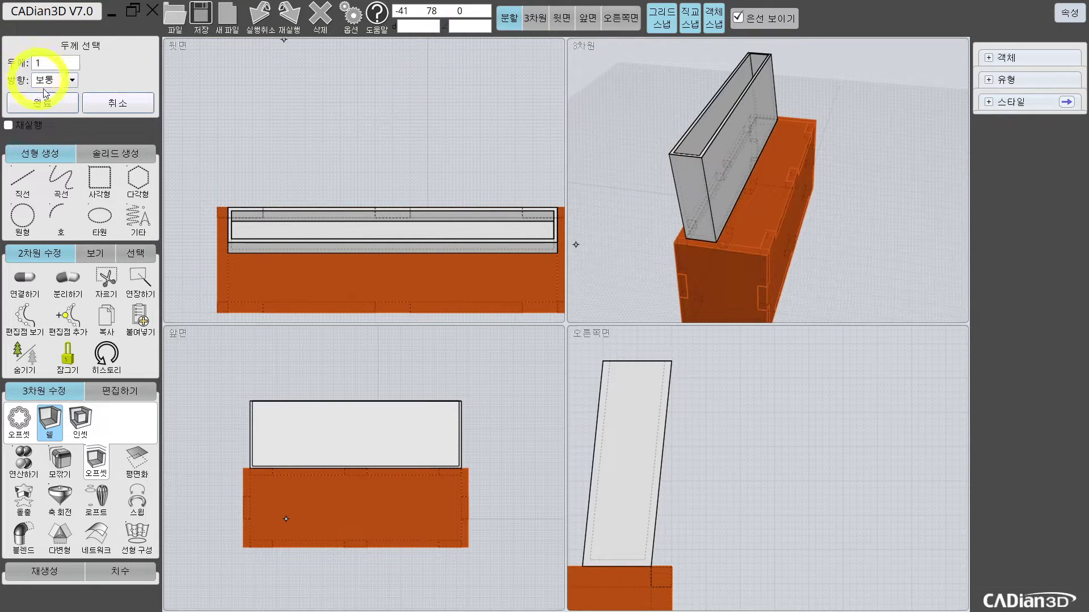
click(59, 105)
Fillet the four outer slanted corner edges of the shelled solid with a circular radius of 1
scroll(782, 159, up, 4)
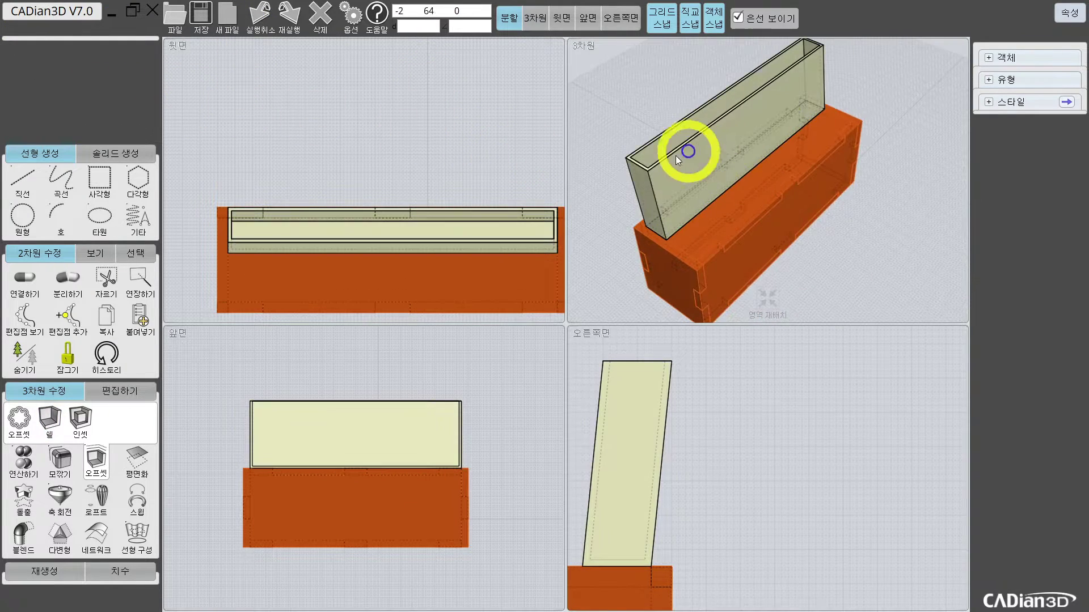
double_click(649, 194)
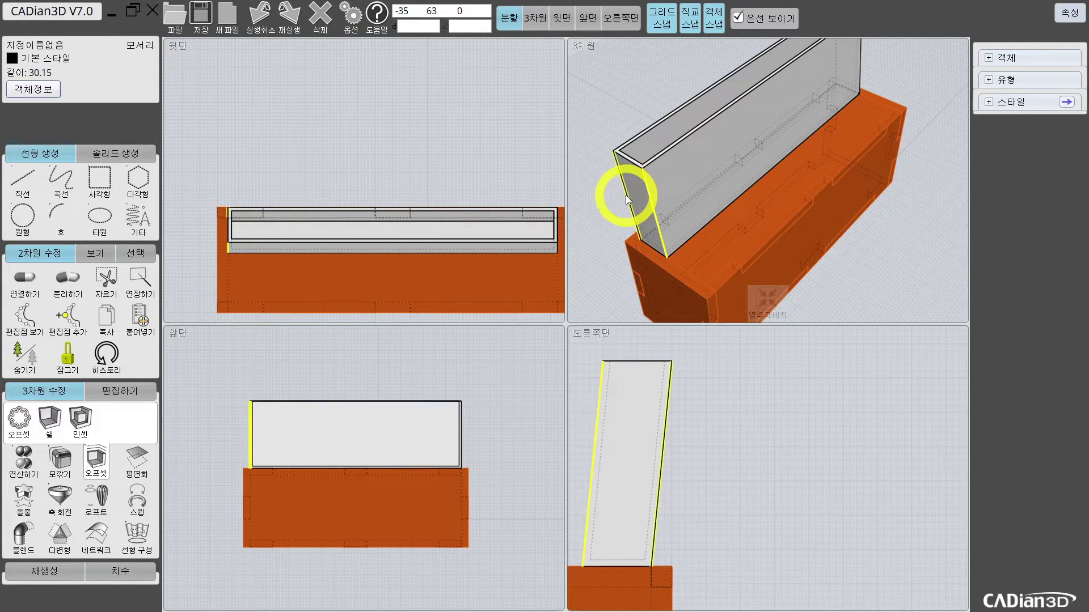
click(626, 194)
right_drag(648, 182, 712, 247)
right_drag(713, 305, 817, 178)
click(754, 158)
click(763, 158)
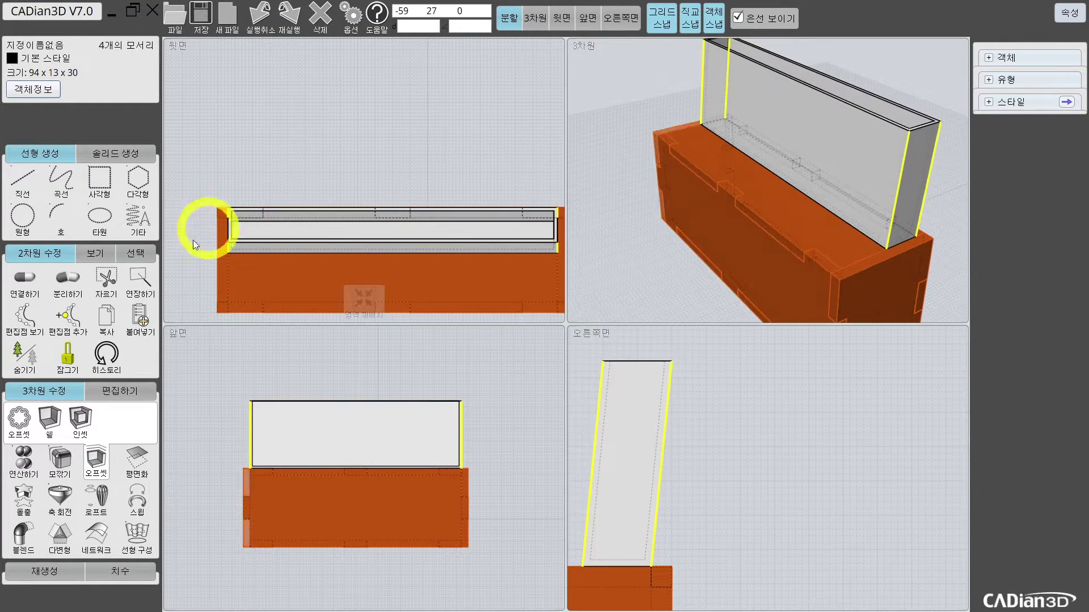
click(65, 472)
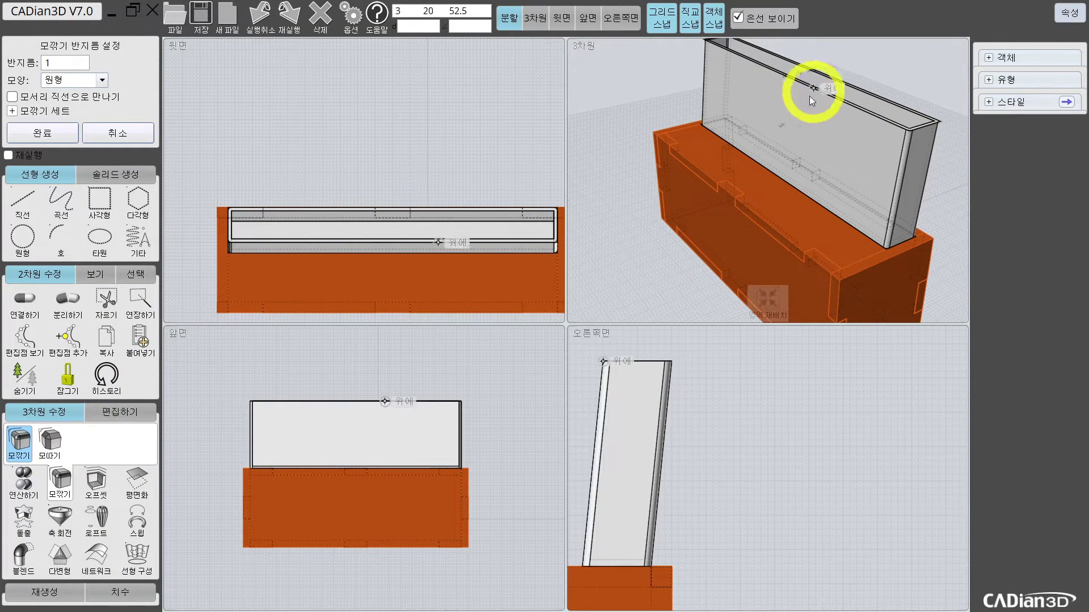
mouse_move(809, 97)
right_down()
mouse_move(781, 138)
mouse_move(832, 183)
mouse_move(787, 209)
mouse_move(761, 214)
mouse_move(754, 185)
mouse_move(722, 204)
mouse_move(757, 127)
right_up()
click(543, 15)
right_drag(610, 131, 696, 227)
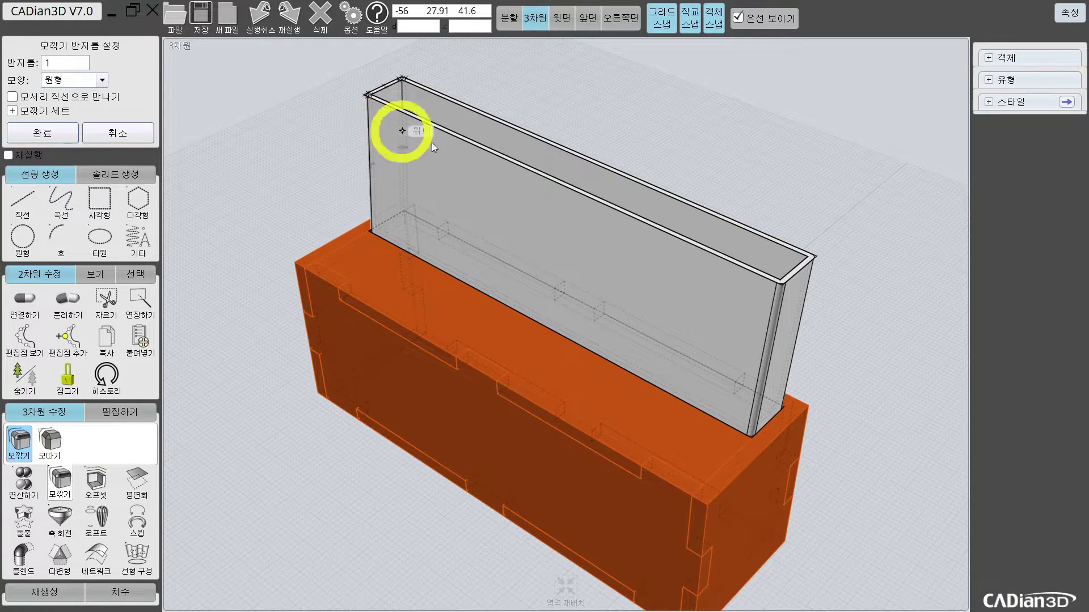
right_drag(431, 142, 522, 246)
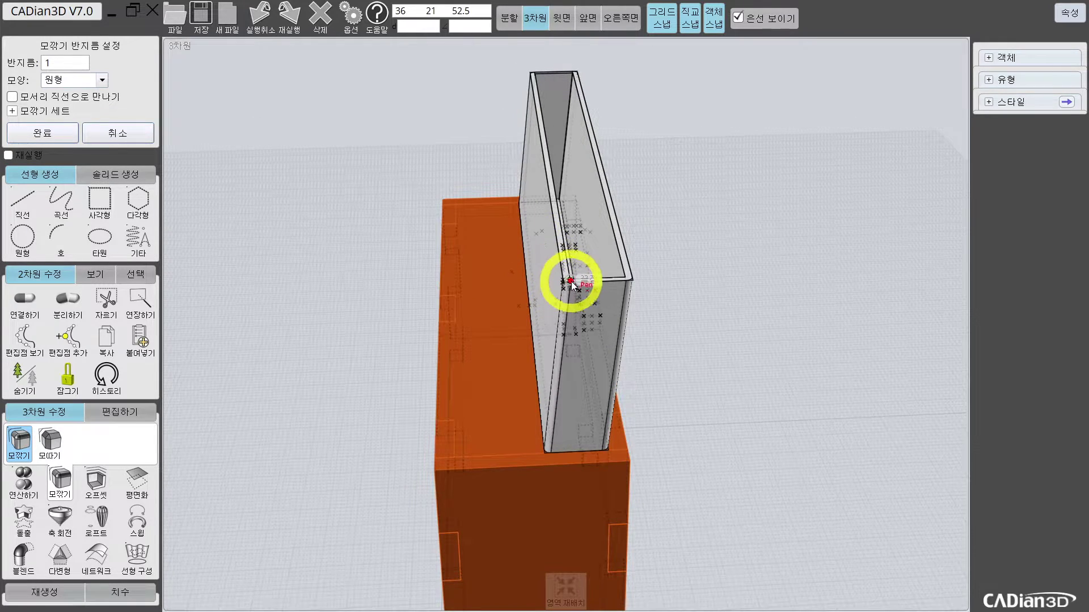
drag(570, 283, 533, 439)
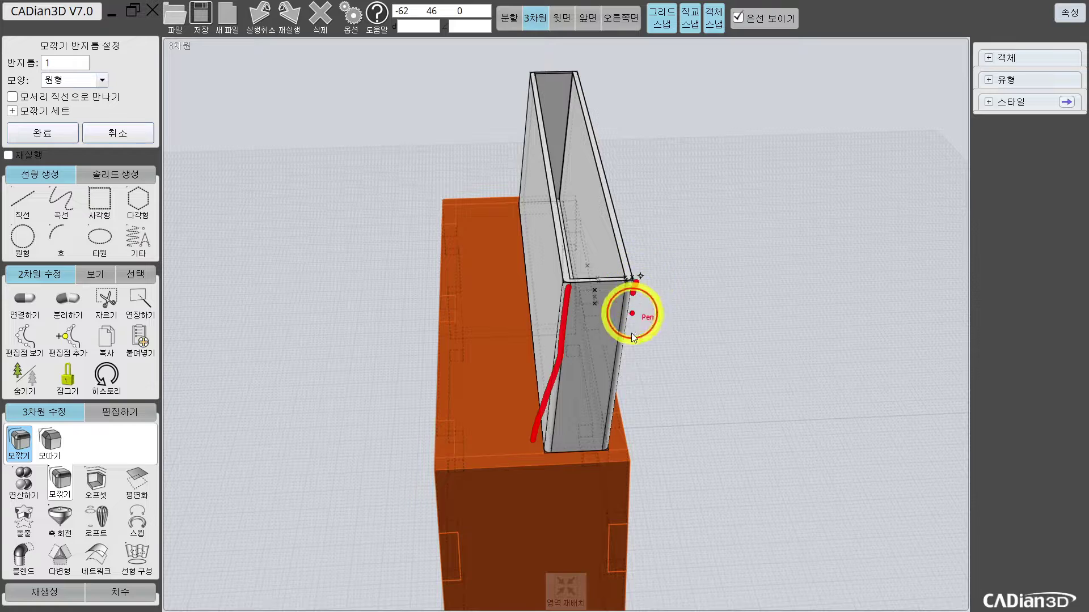
drag(633, 337, 614, 431)
mouse_move(642, 321)
right_down()
mouse_move(598, 340)
mouse_move(181, 159)
right_up()
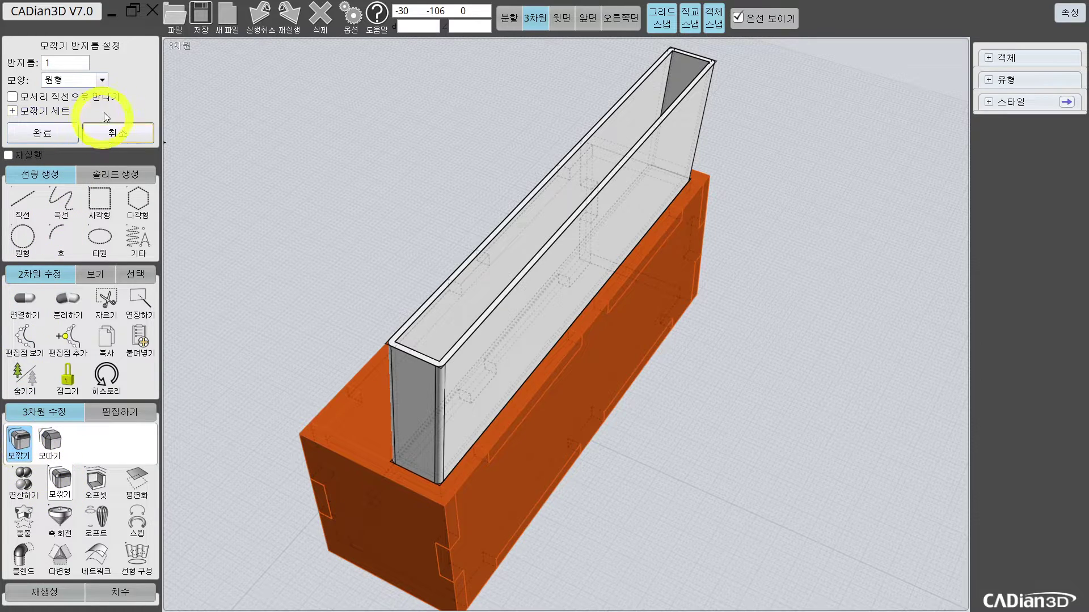
click(51, 138)
Delete the leftover rectangle profiles at the top rim and the base of the slanted hollow part
middle_drag(567, 340, 706, 291)
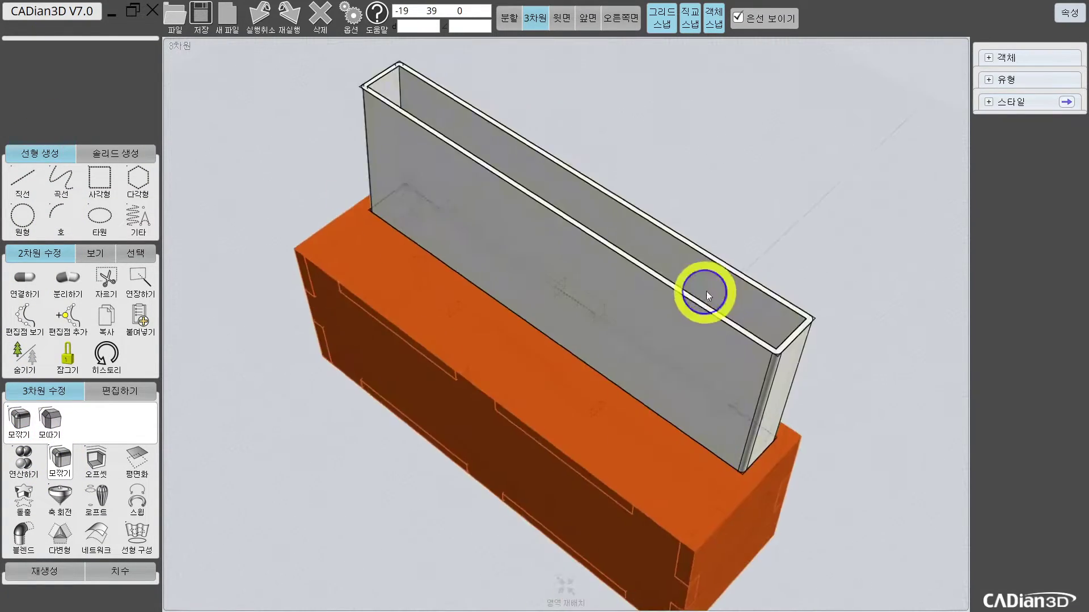
click(687, 288)
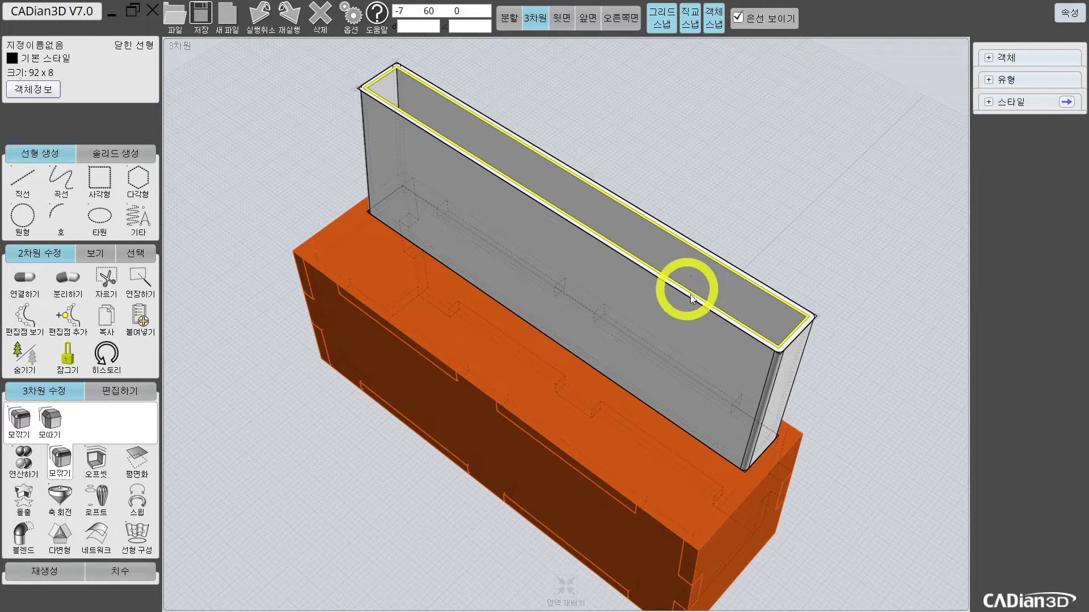
click(694, 434)
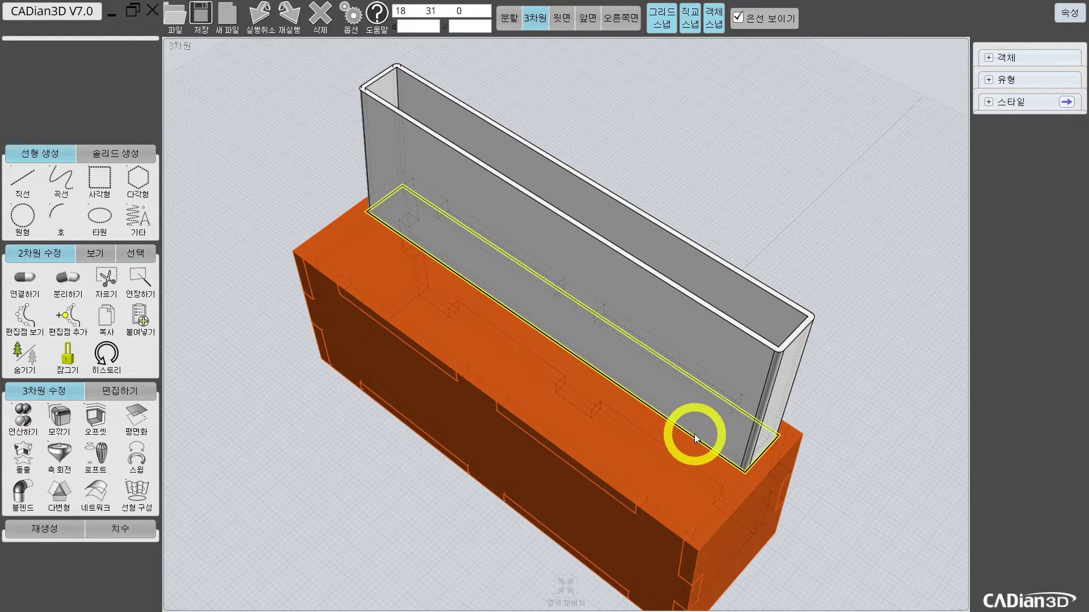
Select the slanted hollow solid and open the style choices for it
middle_drag(696, 431, 673, 241)
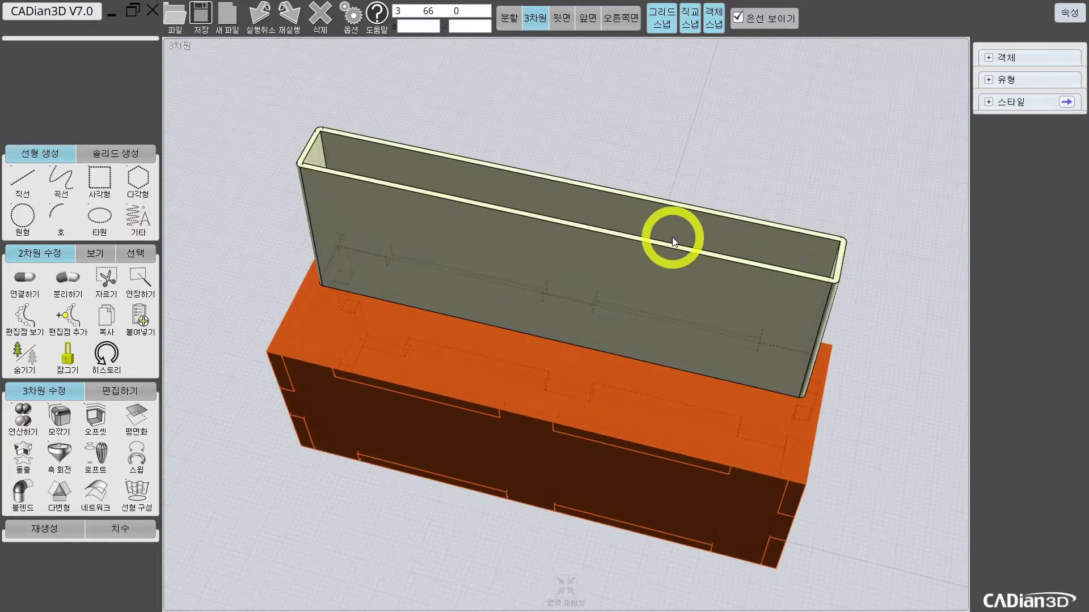
middle_drag(508, 212, 569, 199)
middle_drag(328, 300, 651, 222)
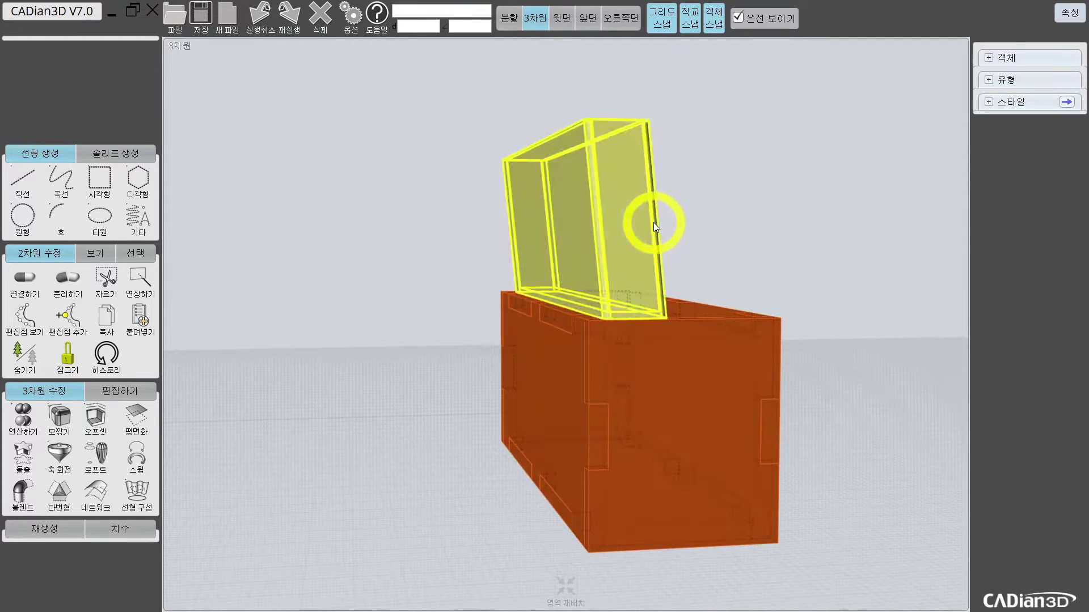
click(652, 222)
click(17, 58)
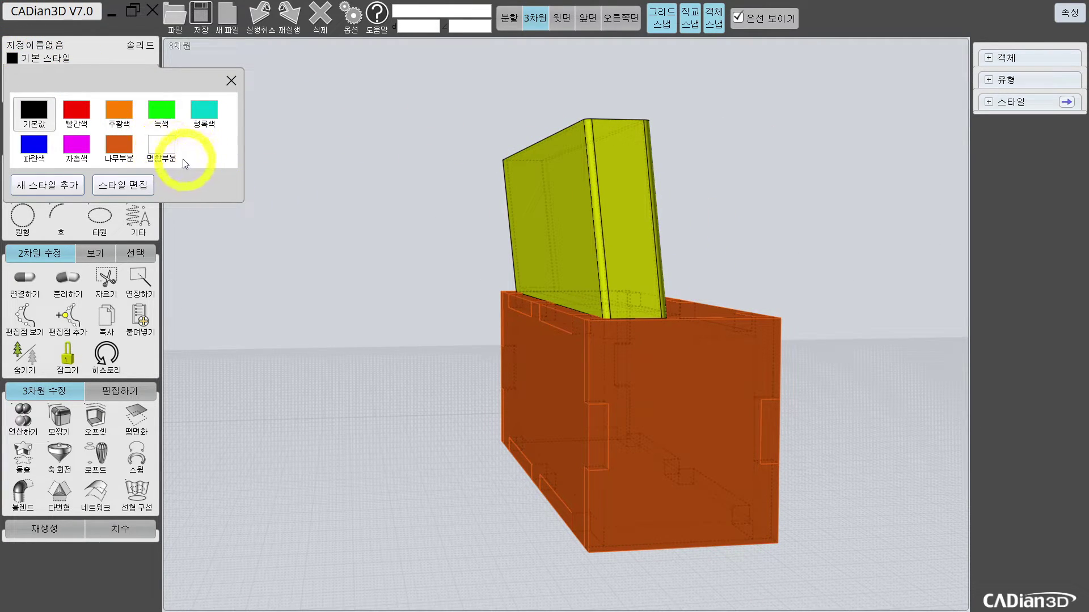
Assign the 명함부분 style to the open card holder above the orange box and name the object 명함부분
click(164, 148)
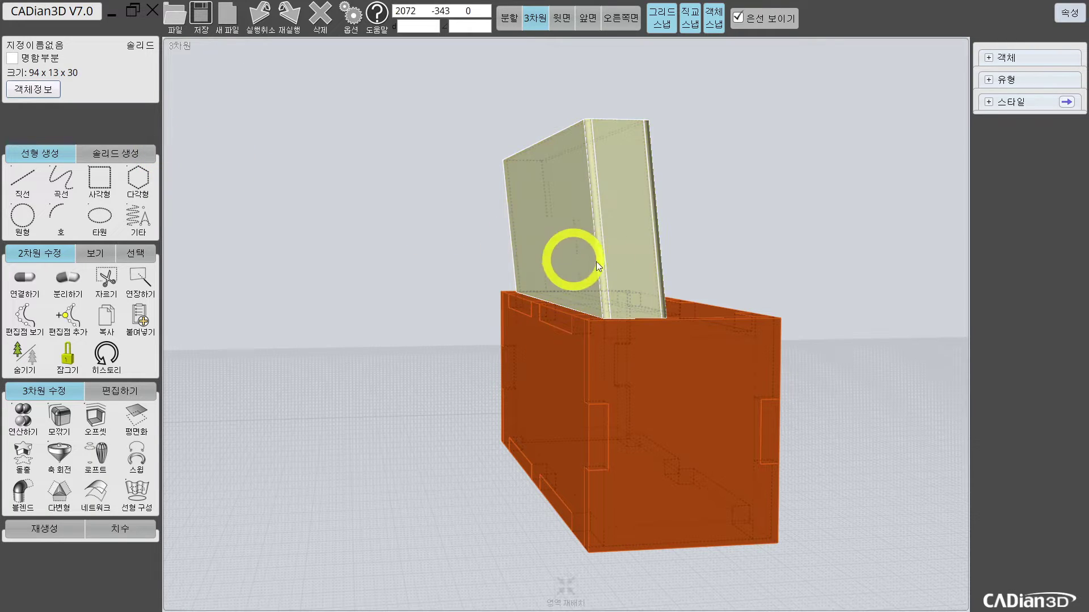
middle_drag(596, 261, 595, 237)
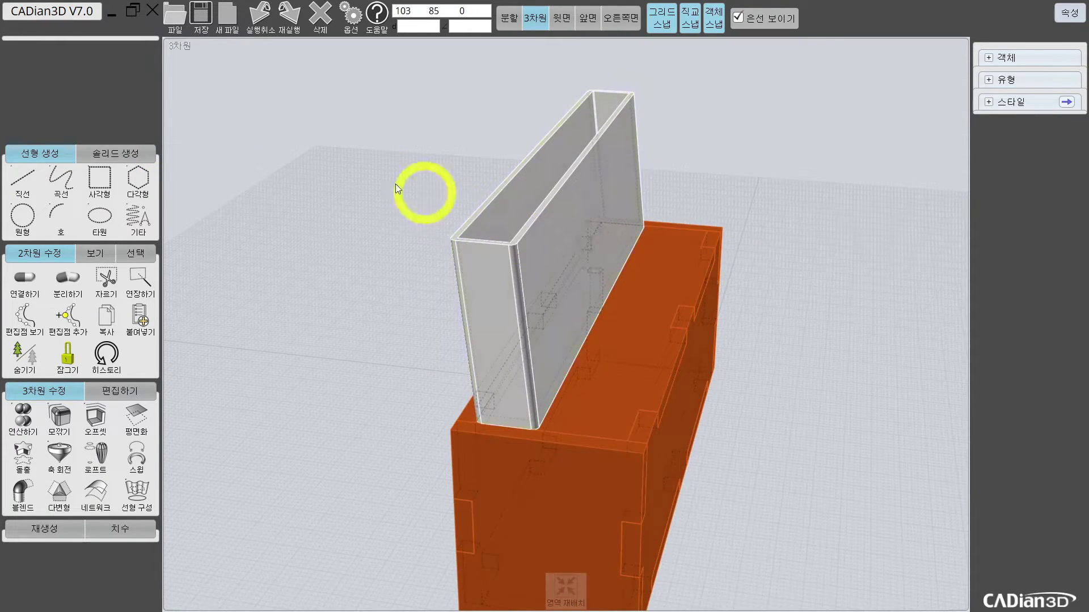
click(575, 203)
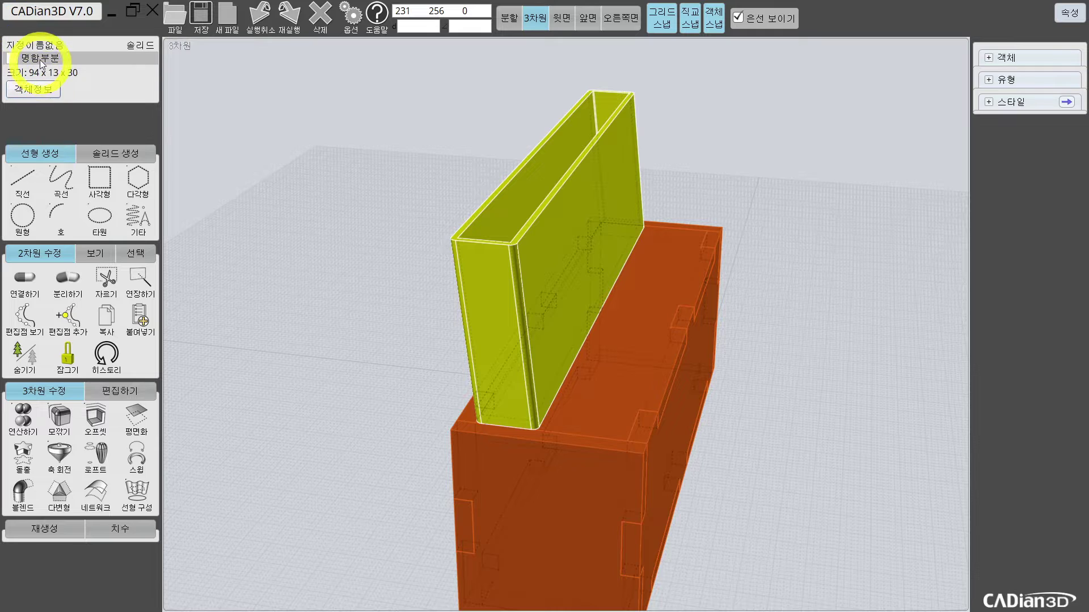
click(52, 46)
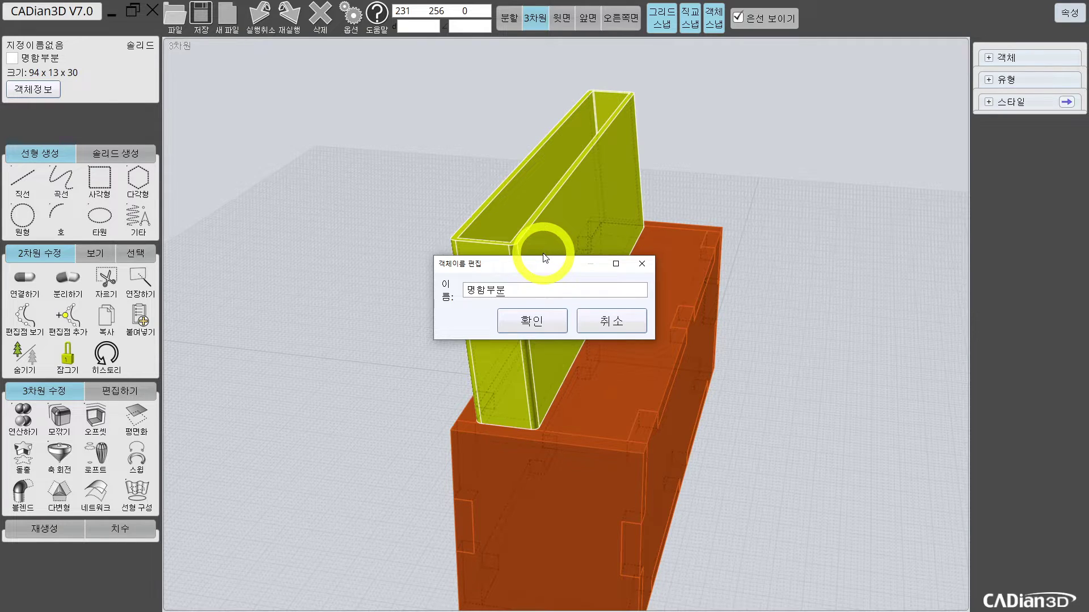
text(명항부분)
click(532, 321)
click(429, 237)
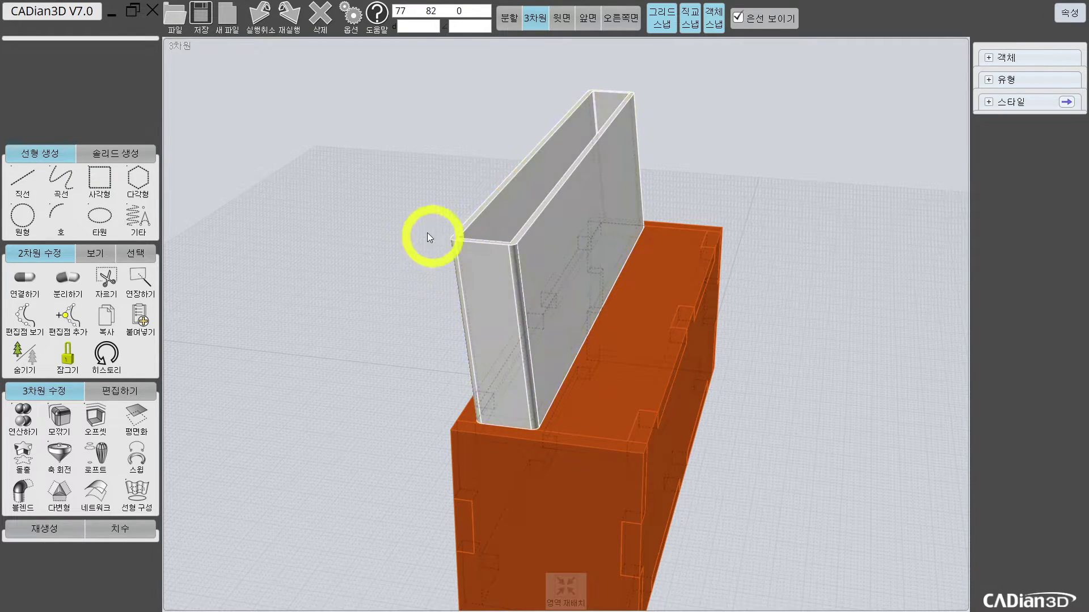
drag(429, 237, 560, 175)
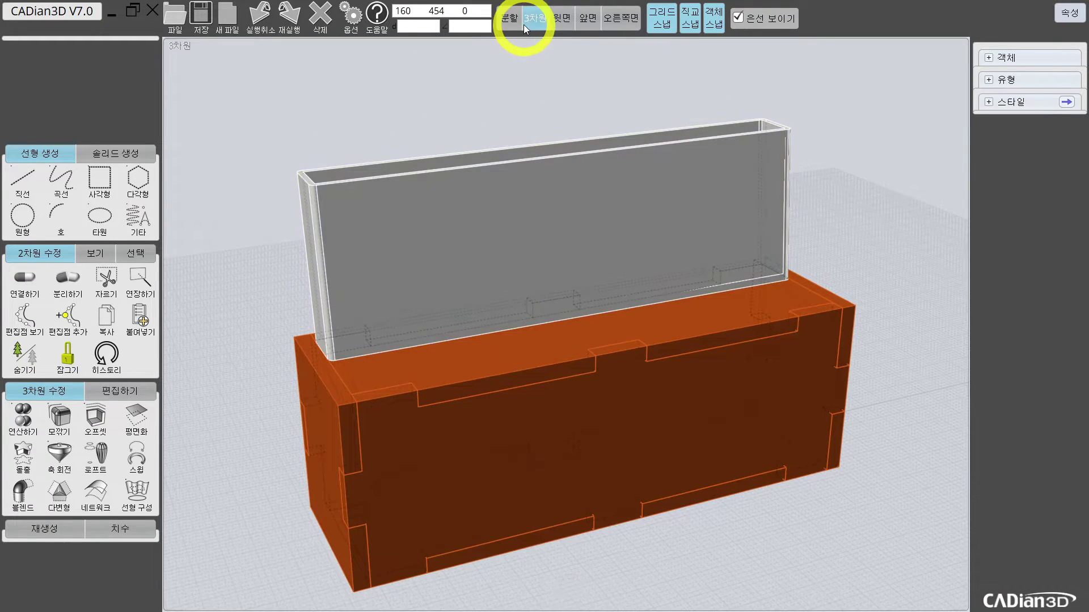
In the front view, draw a rectangle from its center in the empty area below the orange box
click(509, 20)
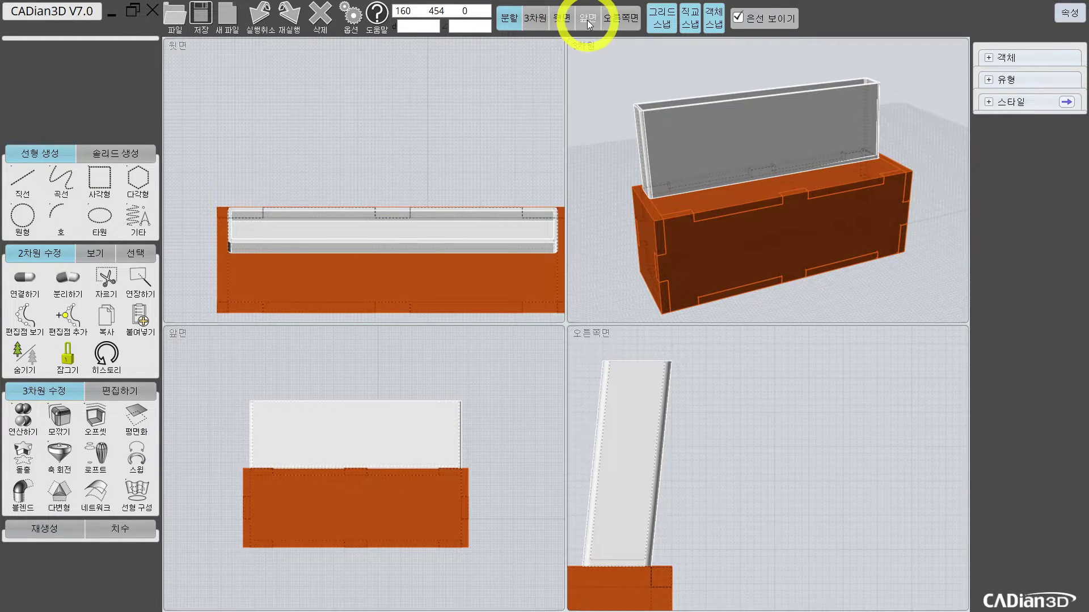
click(588, 20)
scroll(540, 277, down, 3)
scroll(556, 316, up, 3)
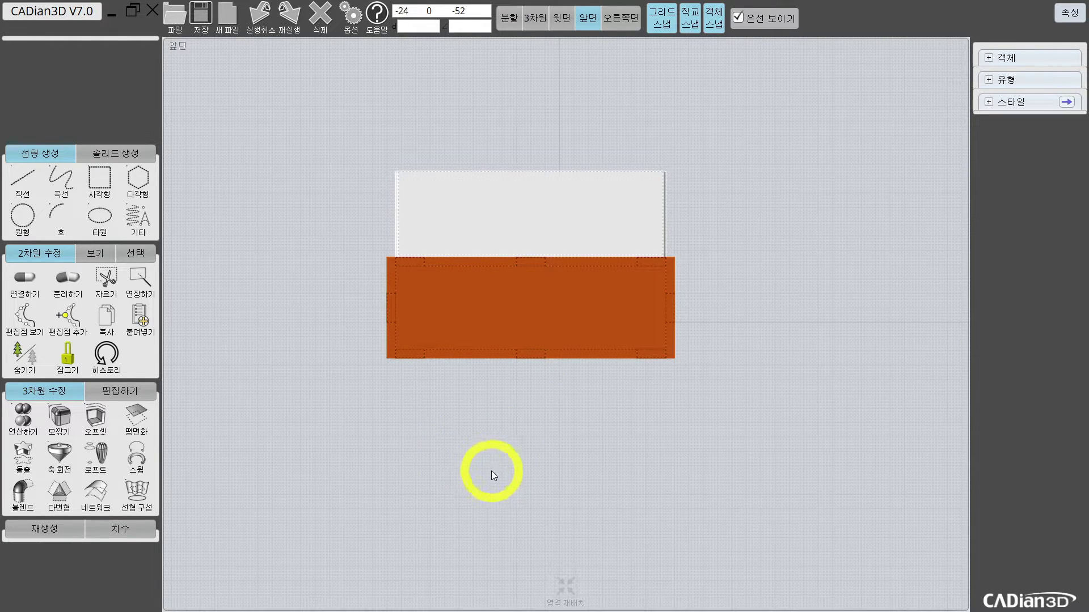
scroll(466, 501, down, 1)
middle_drag(466, 502, 474, 380)
scroll(475, 382, up, 2)
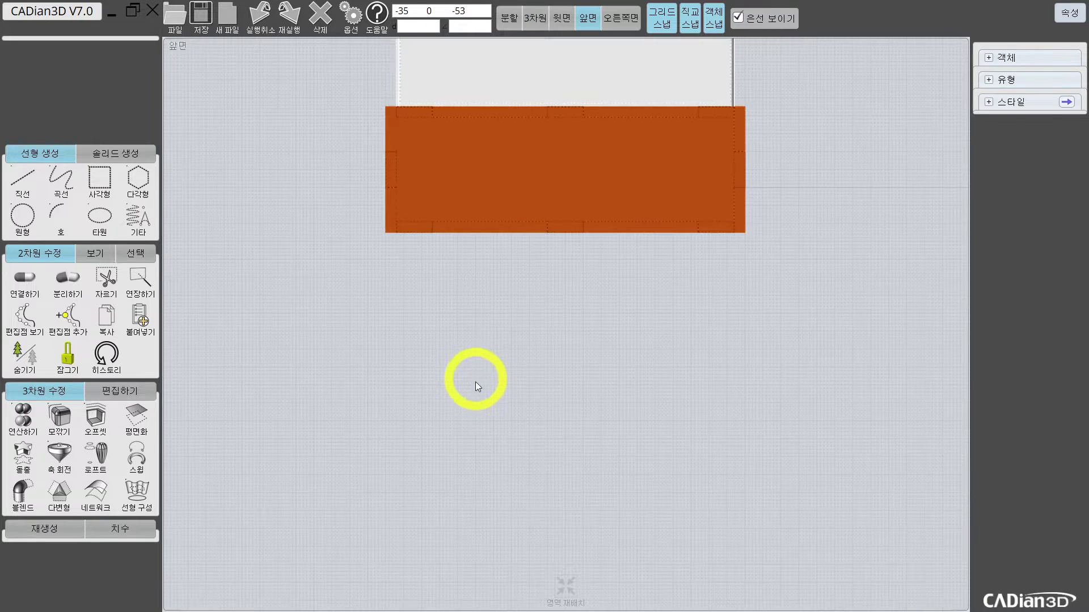
click(99, 179)
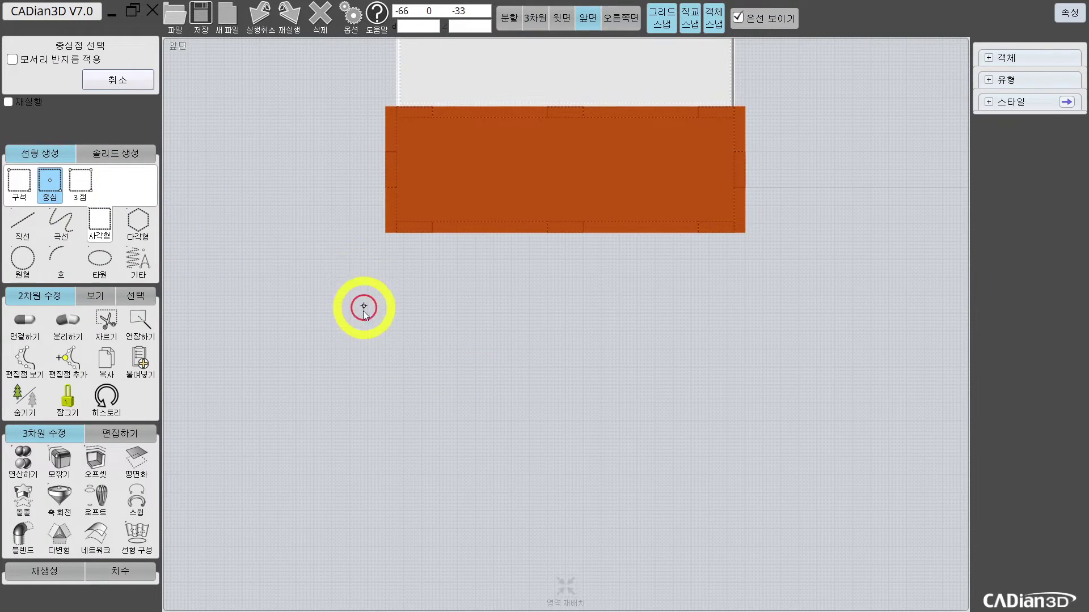
click(392, 321)
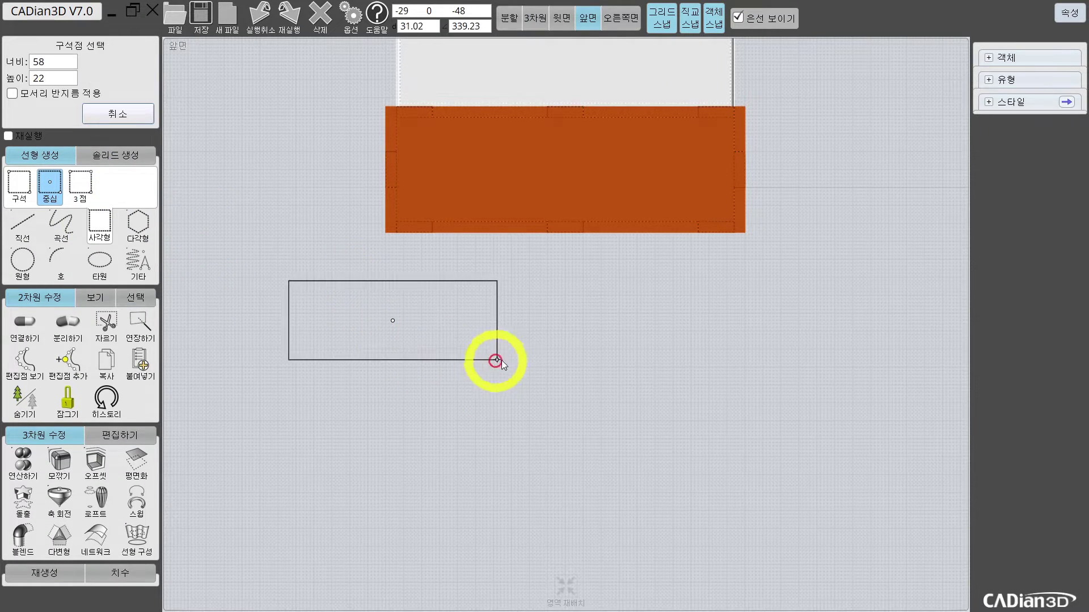
click(516, 335)
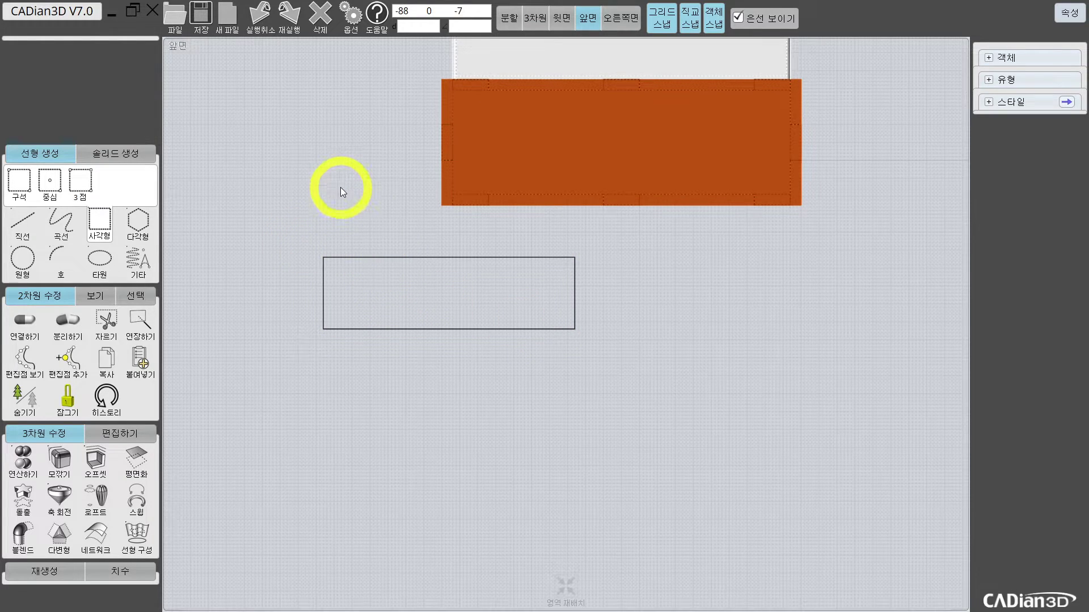
Start a text object just below the rectangle and enter 강원열린군대 as its content
click(124, 162)
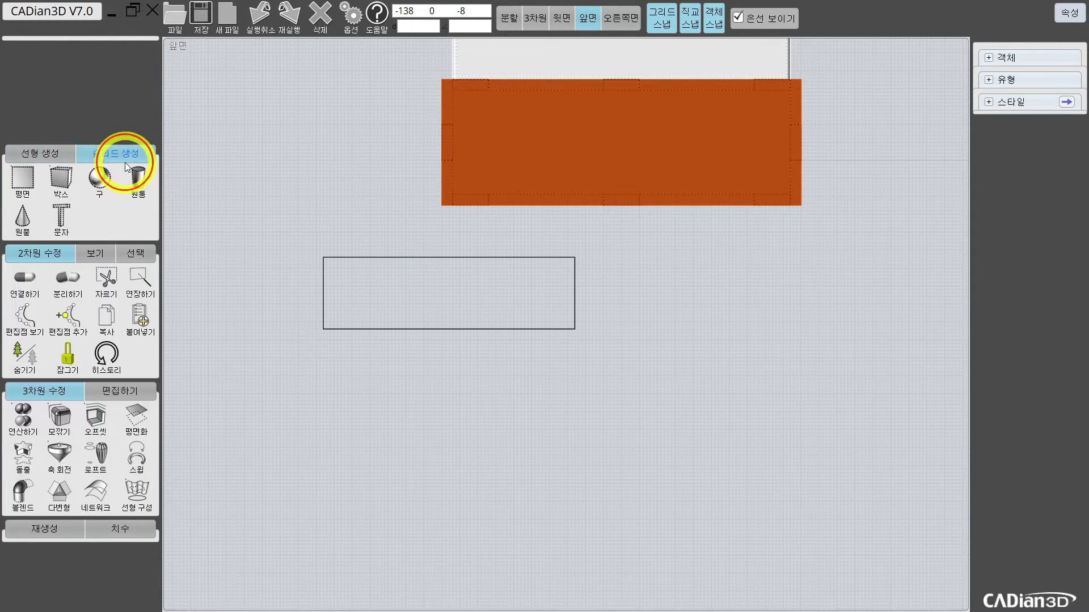
click(62, 218)
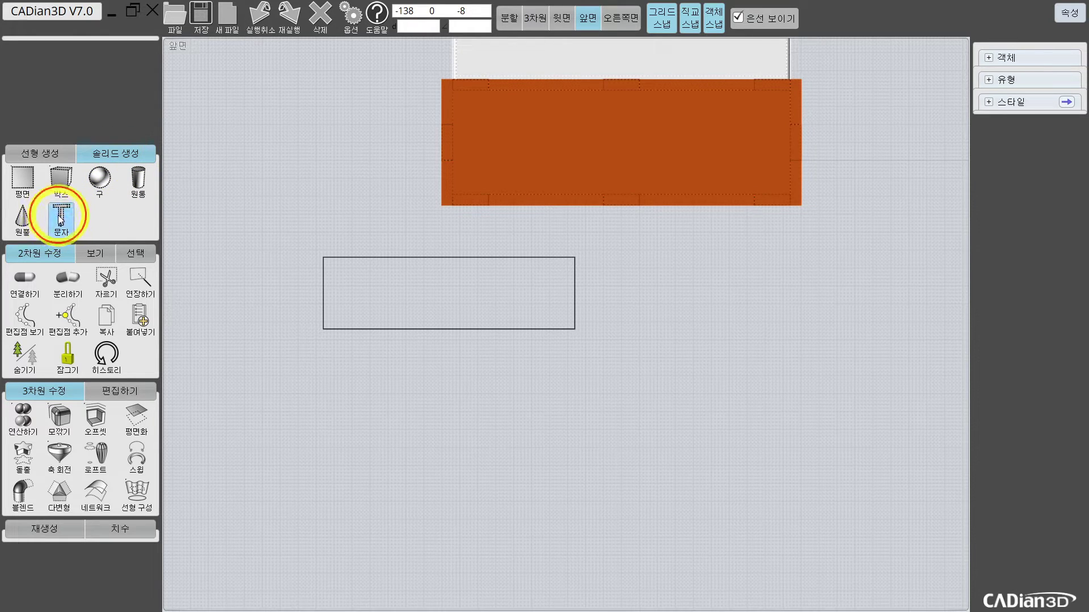
click(413, 383)
text(R)
key(BackSpace)
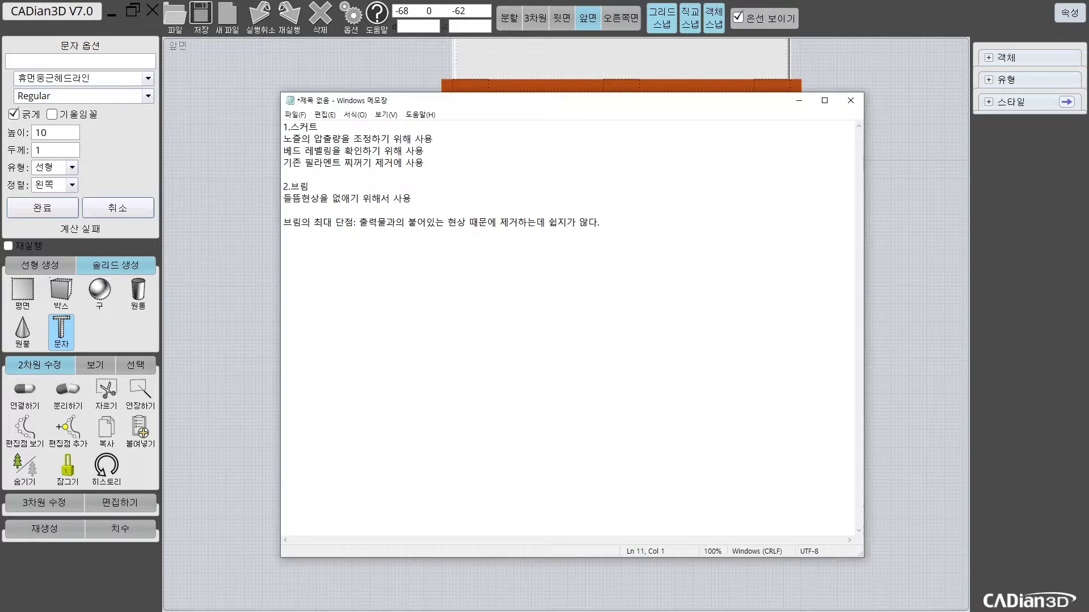
click(893, 98)
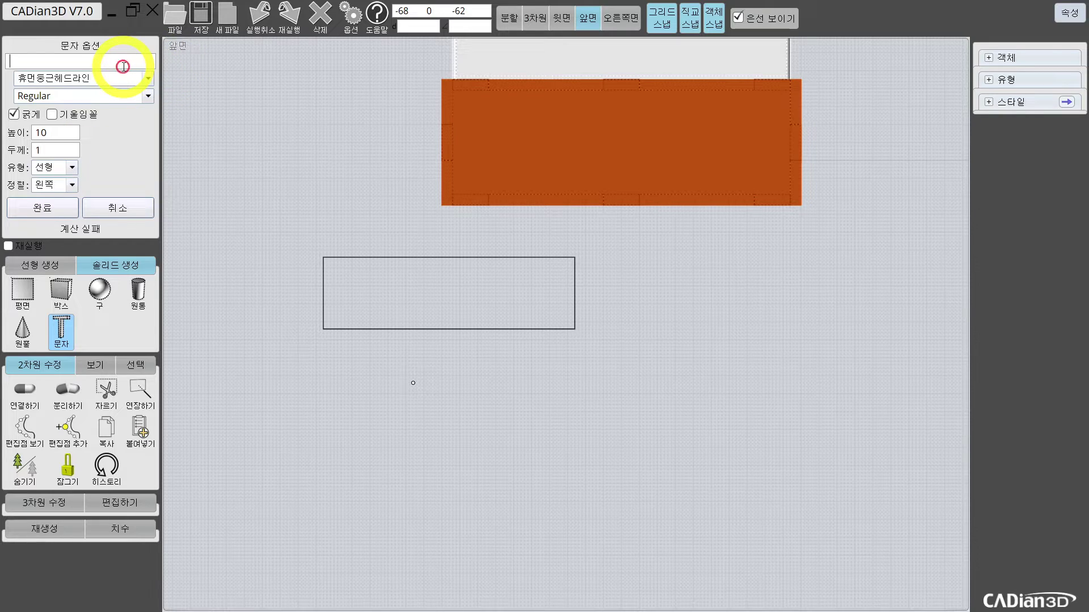
text(강원열린군대)
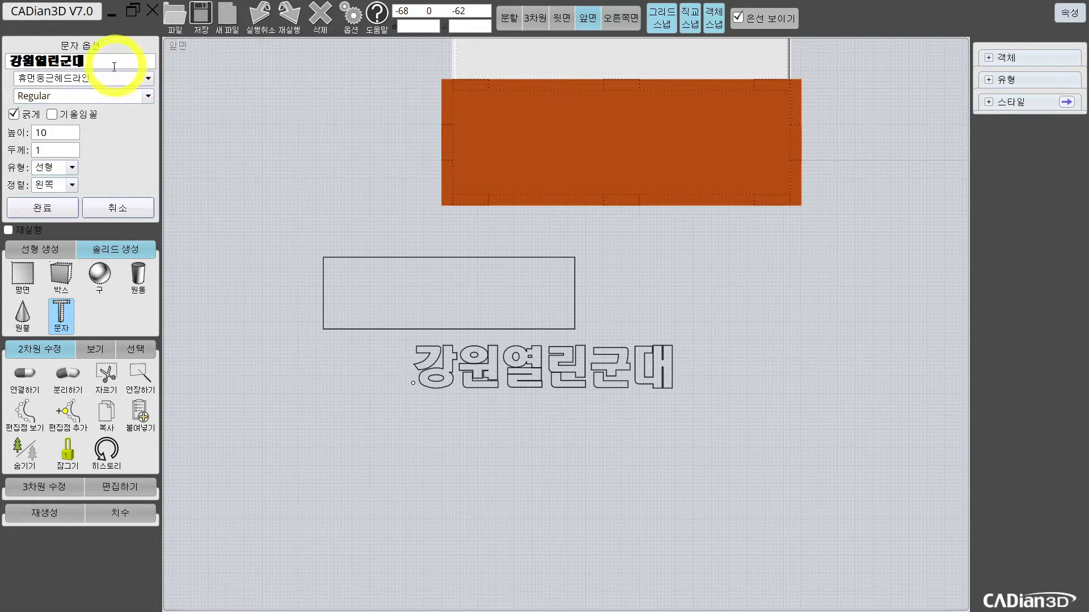
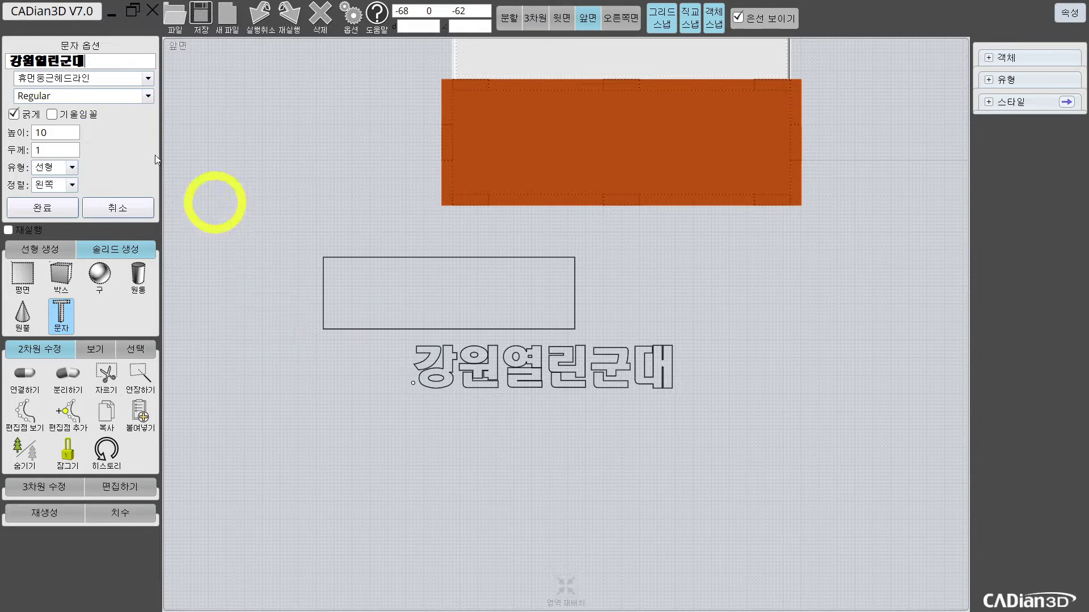
Try the fonts 타이포_달꽃 M, 타이포_헬로피오피 글로우 and 타이포_헬로피오피 테두리B on the text
click(125, 83)
scroll(105, 150, up, 3)
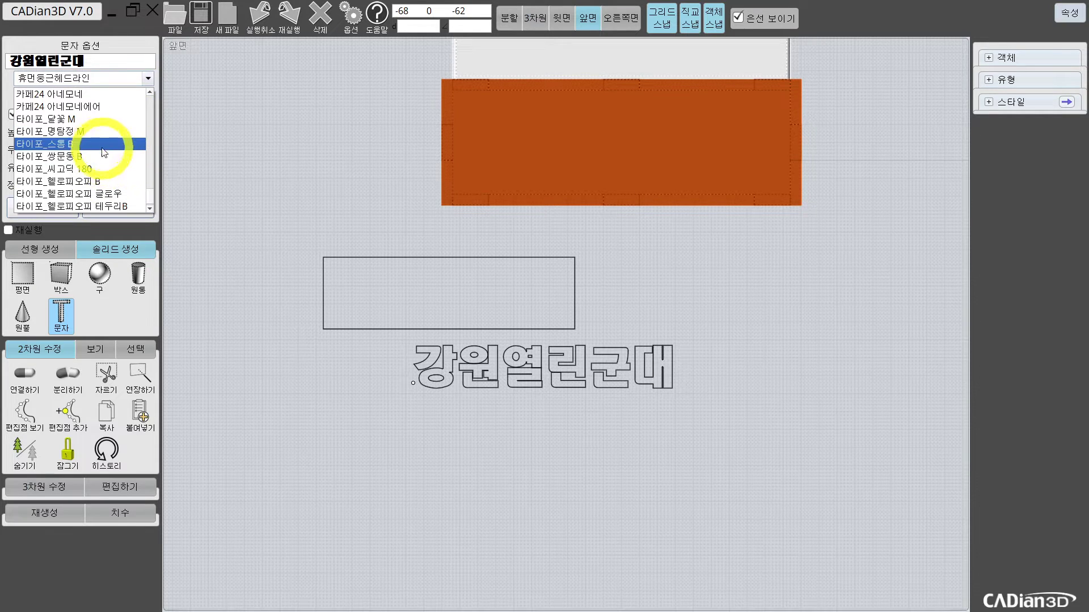
click(96, 118)
click(102, 78)
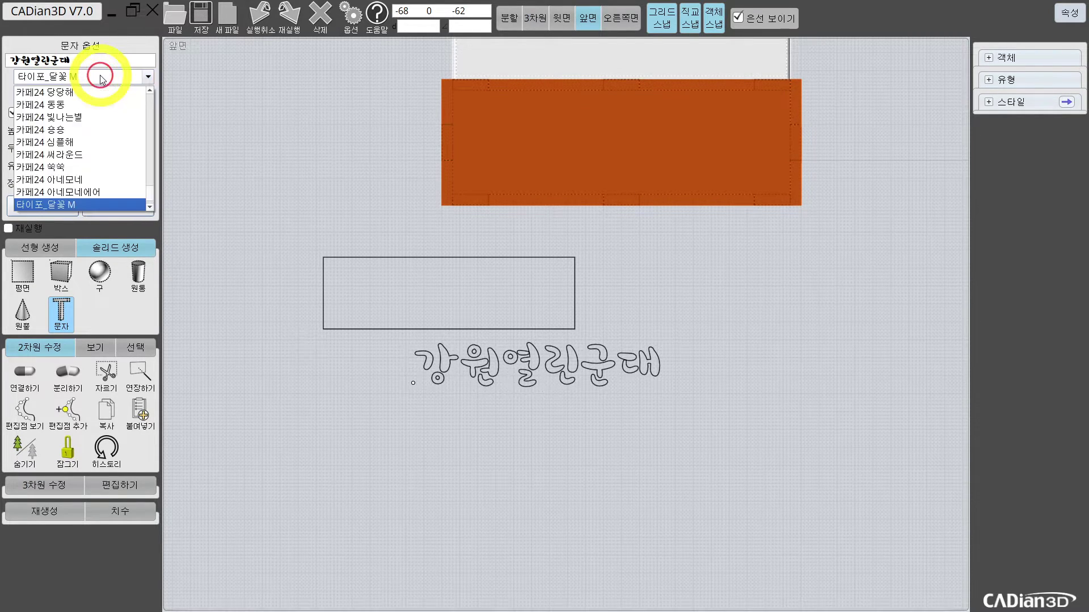
click(102, 78)
double_click(101, 61)
click(97, 77)
scroll(97, 102, down, 10)
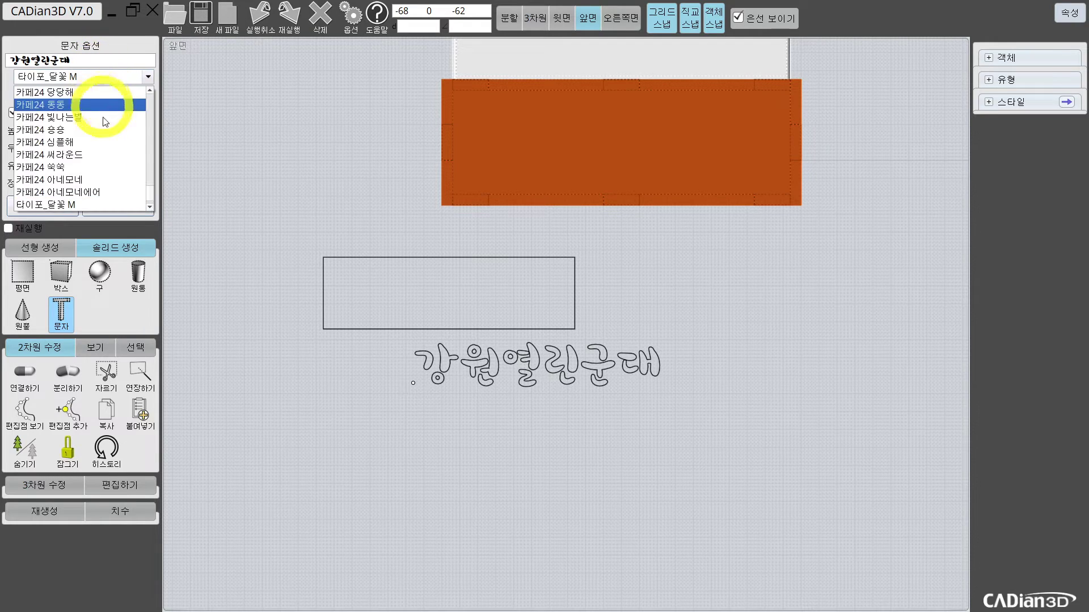
click(111, 168)
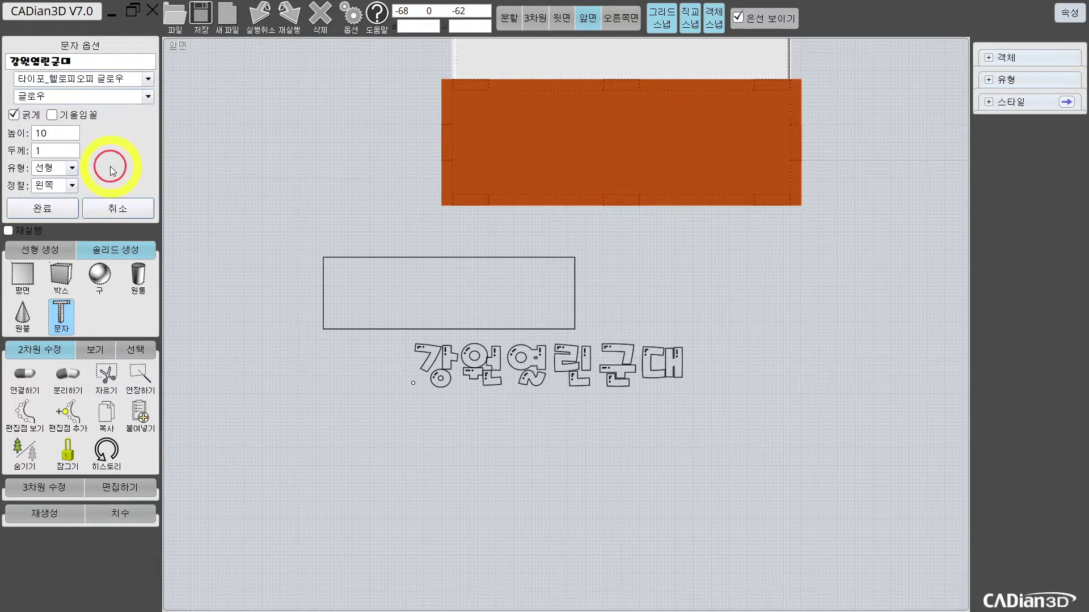
click(114, 79)
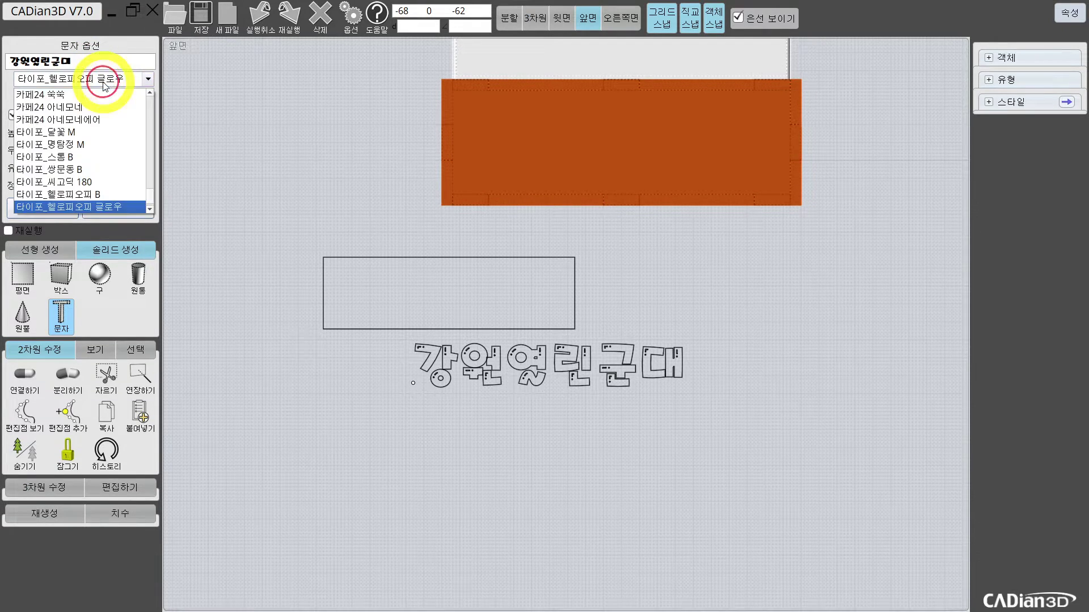
click(107, 107)
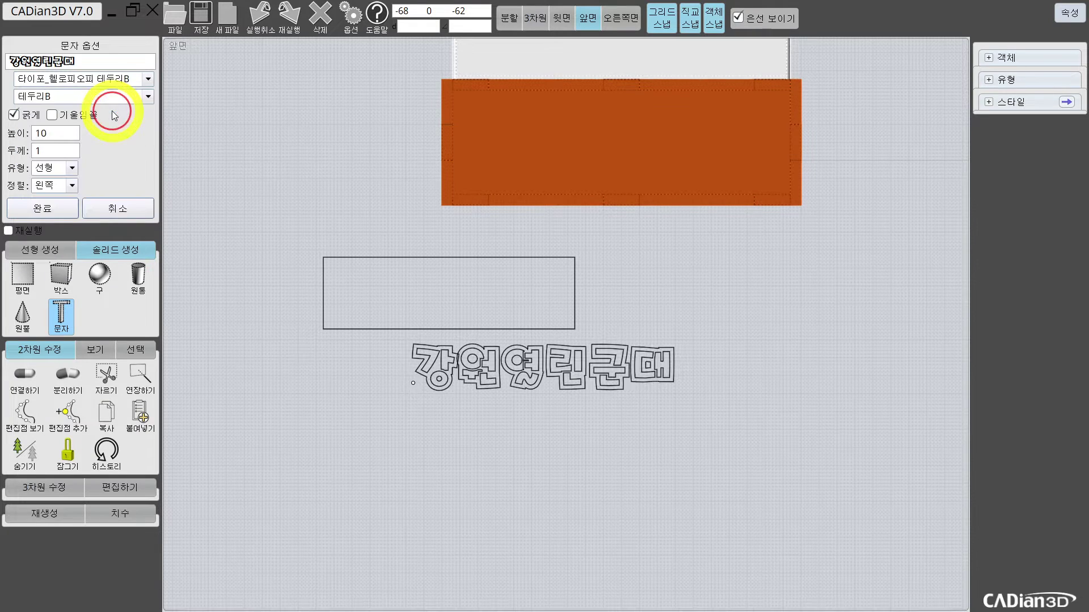
Compare the neighbouring 타이포 fonts on the text and set its font to 타이포_스톰 B
key(Up)
key(Up)
key(Up)
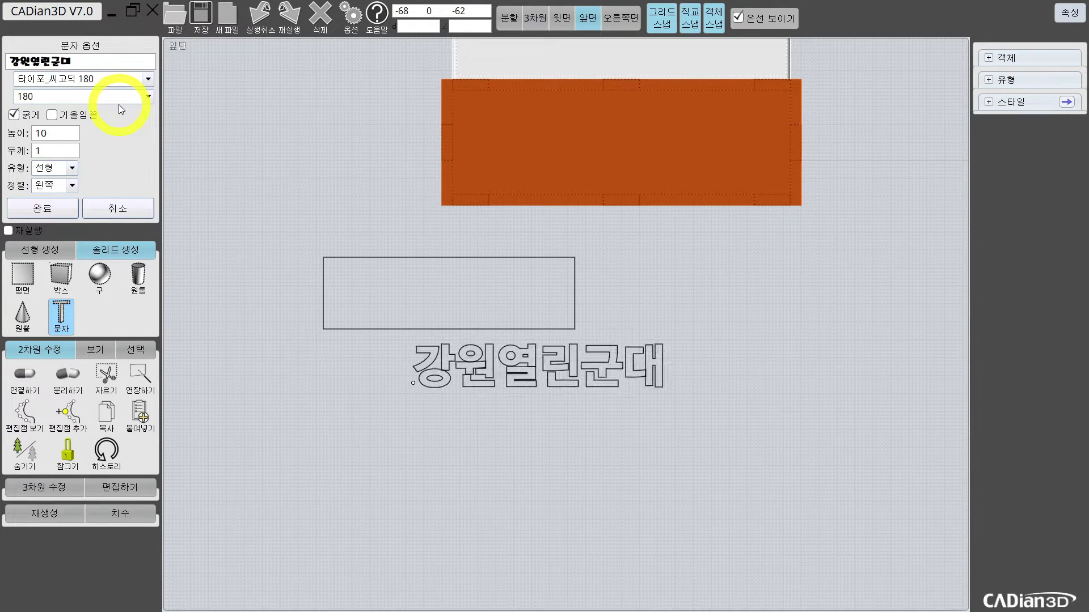
key(Down)
key(Up)
key(Up)
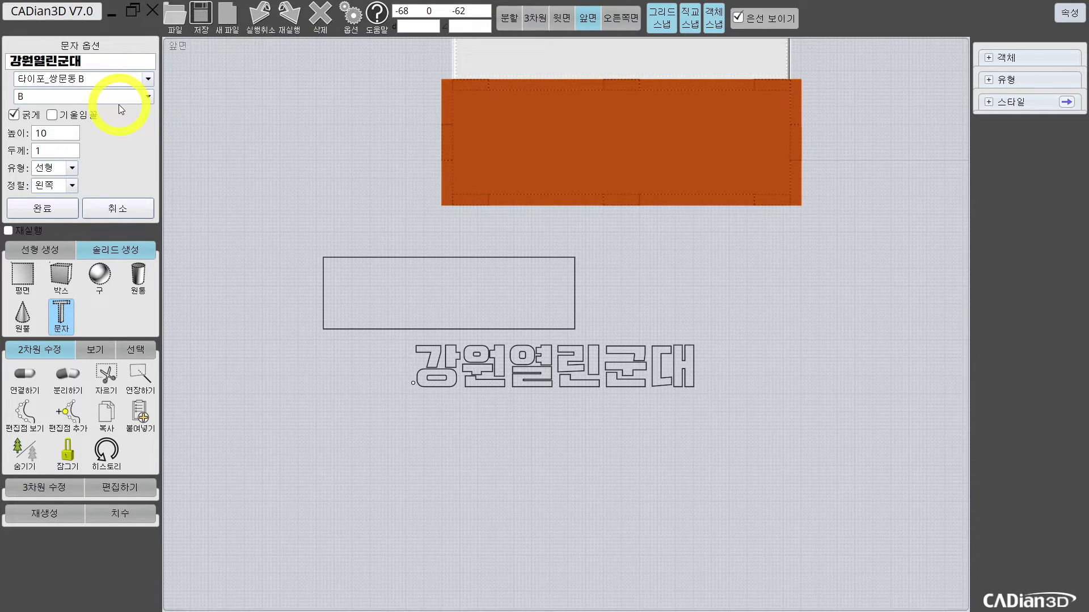
key(Up)
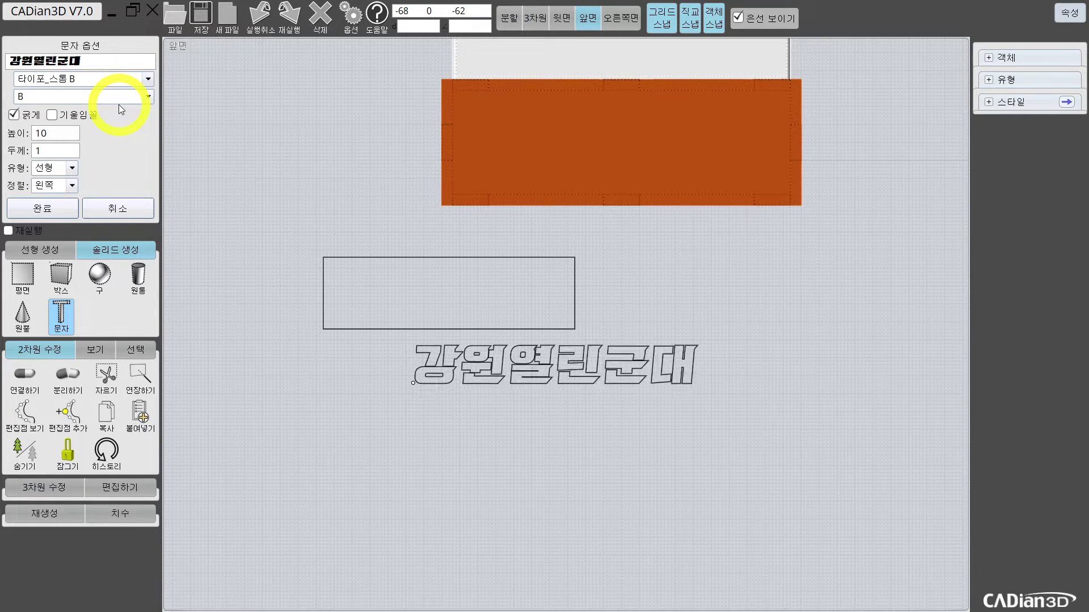
Create the text as 선형 outlines and move it onto the rectangle, starting at the rectangle's left edge
click(71, 168)
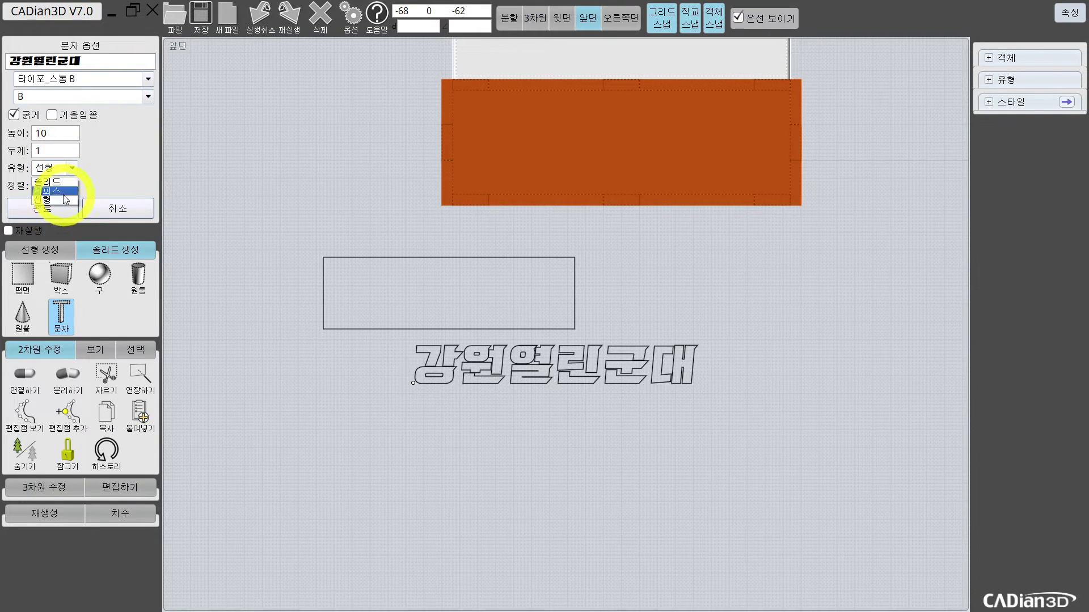
click(62, 202)
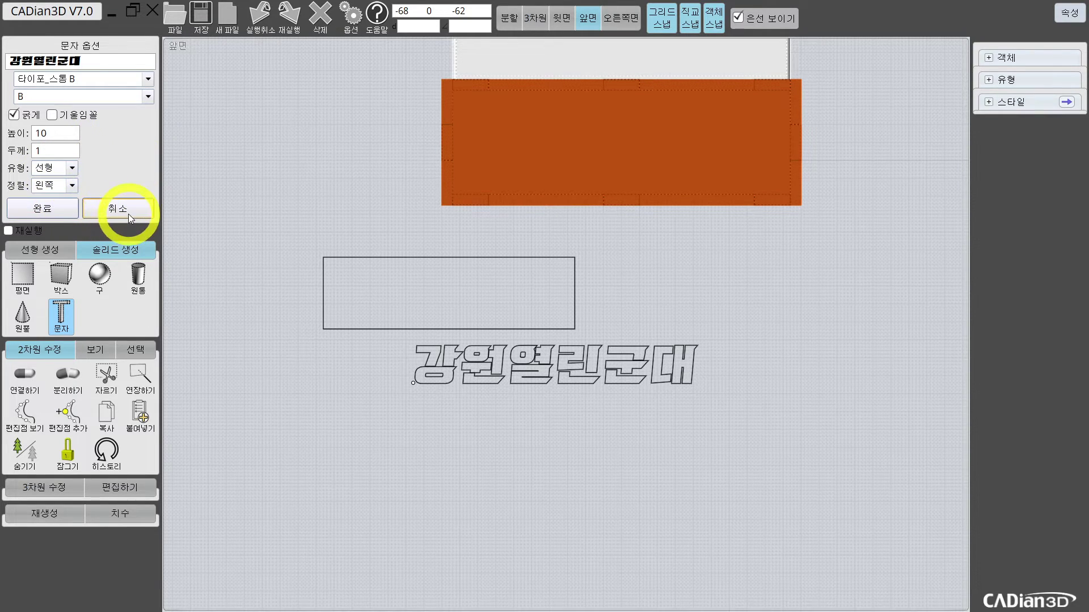
click(64, 213)
drag(360, 417, 554, 307)
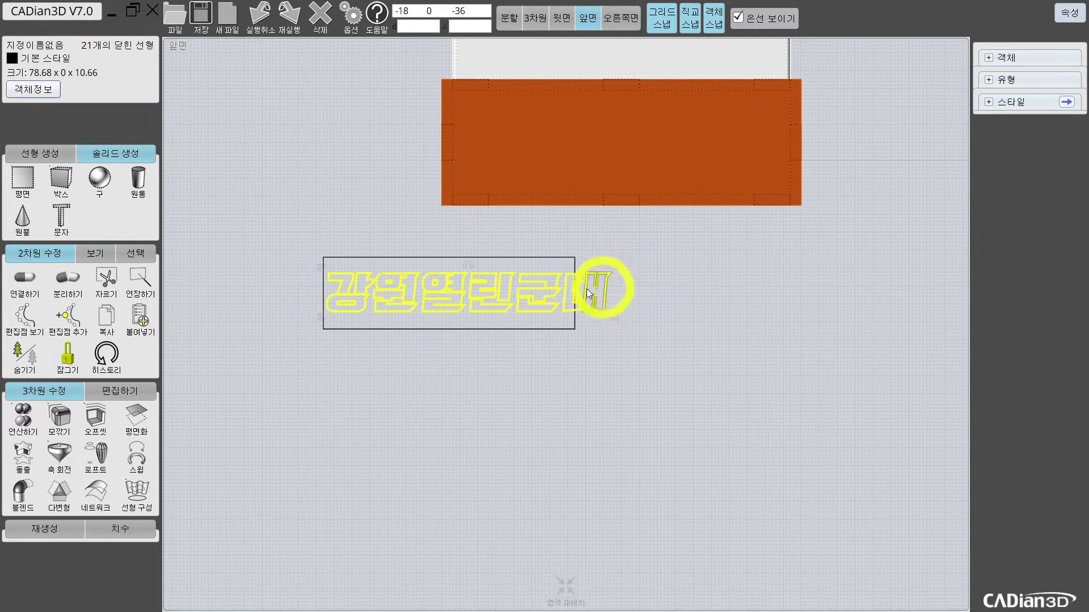
Scale the 강원열린군대 lettering horizontally with 1차원 축척 to a width of 67.34 so it fits inside the rectangle
click(116, 392)
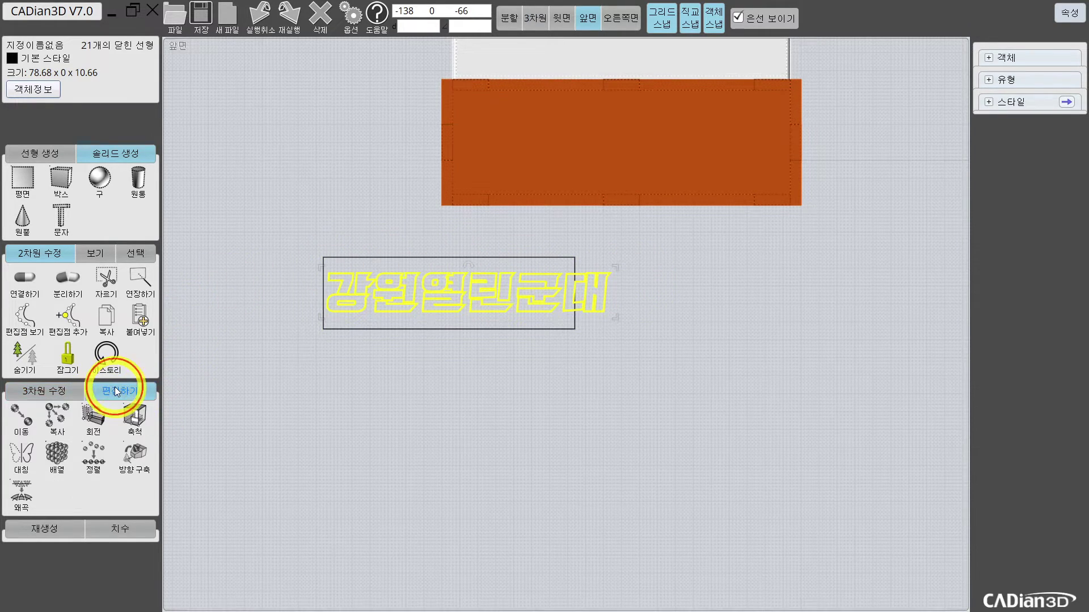
click(136, 421)
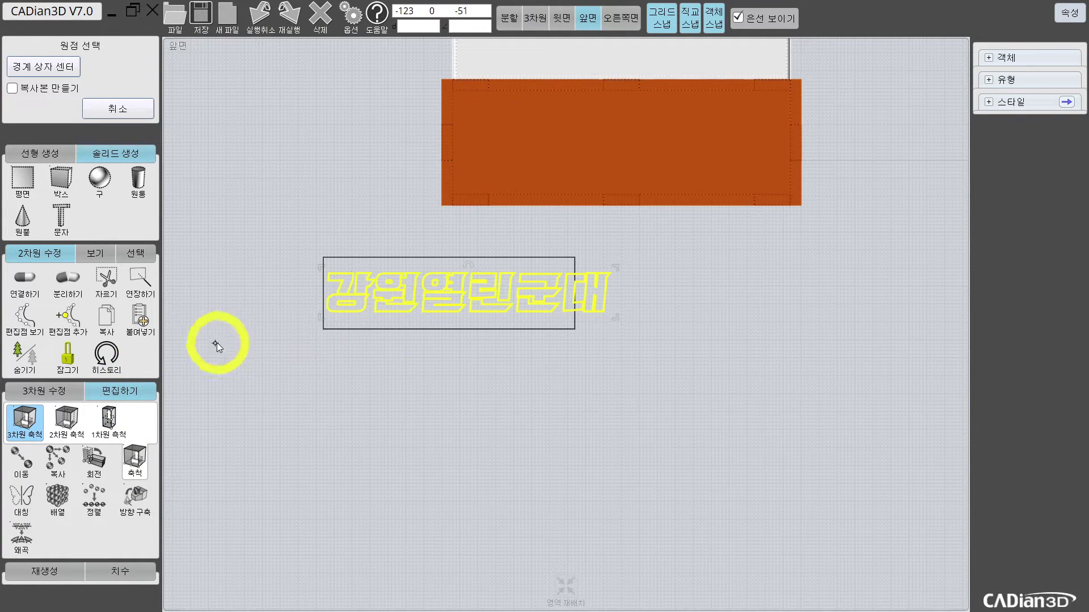
click(112, 432)
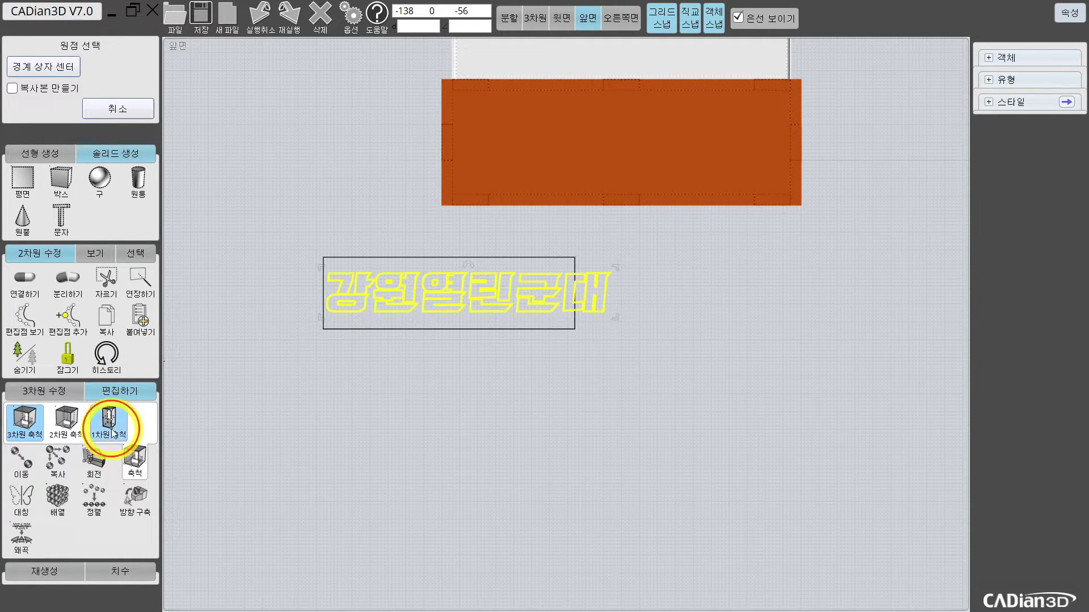
click(330, 290)
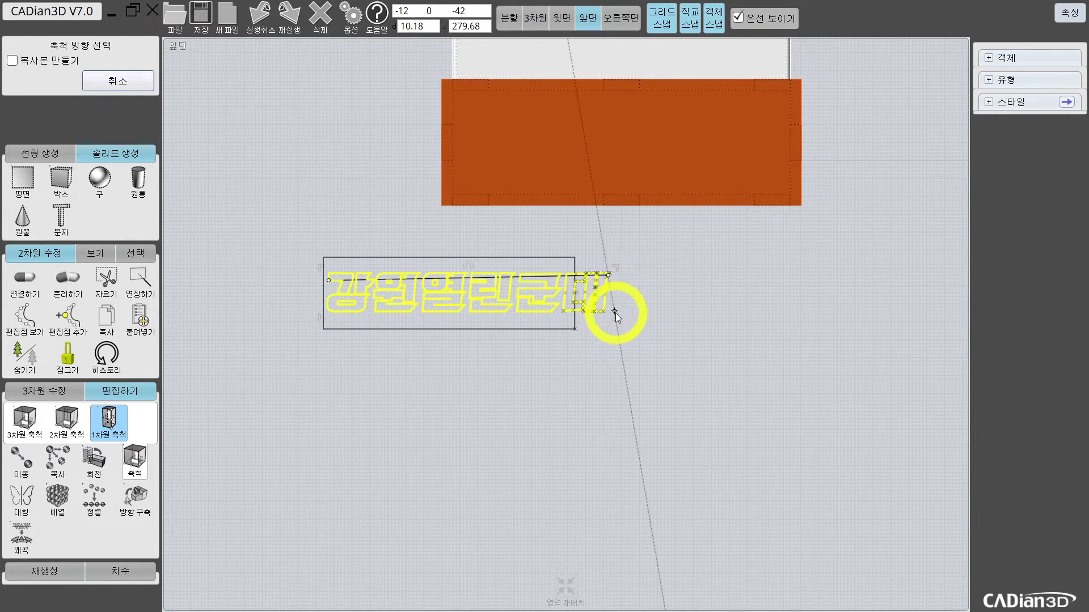
click(604, 282)
scroll(574, 288, up, 2)
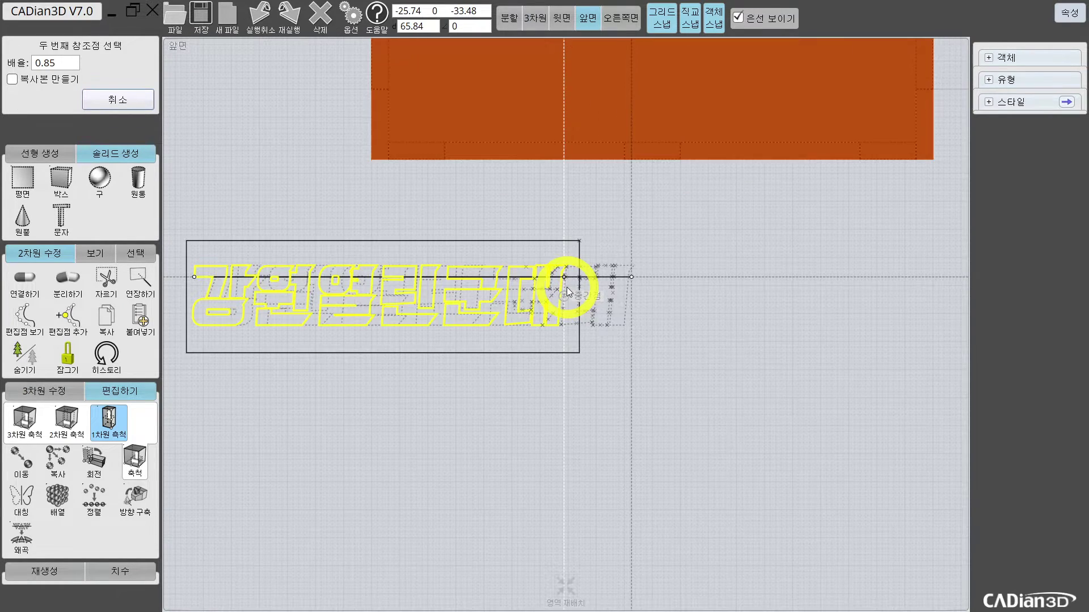
scroll(570, 294, down, 2)
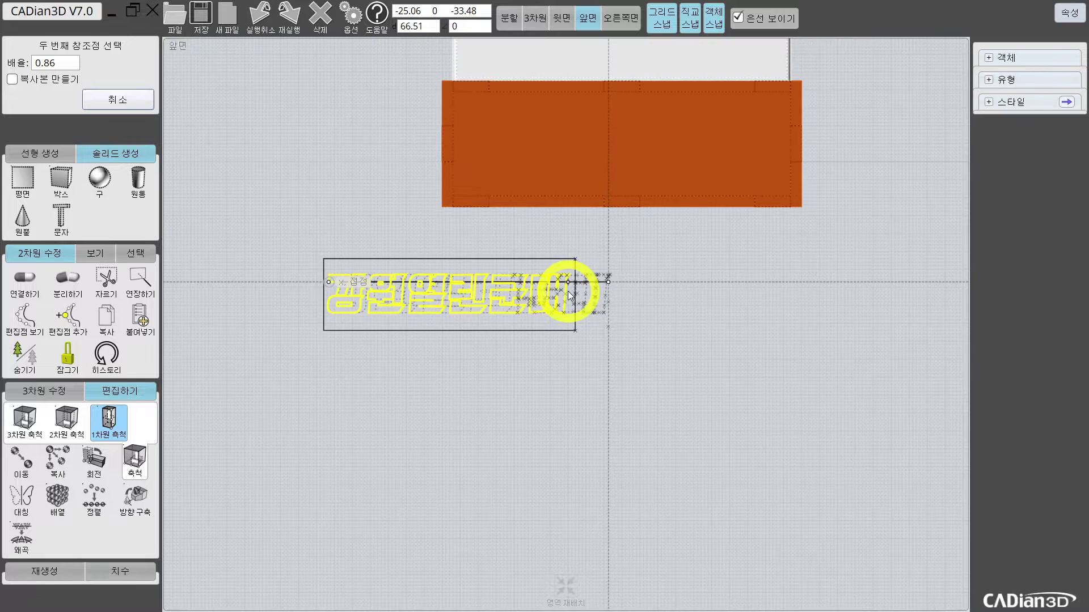
scroll(570, 294, up, 1)
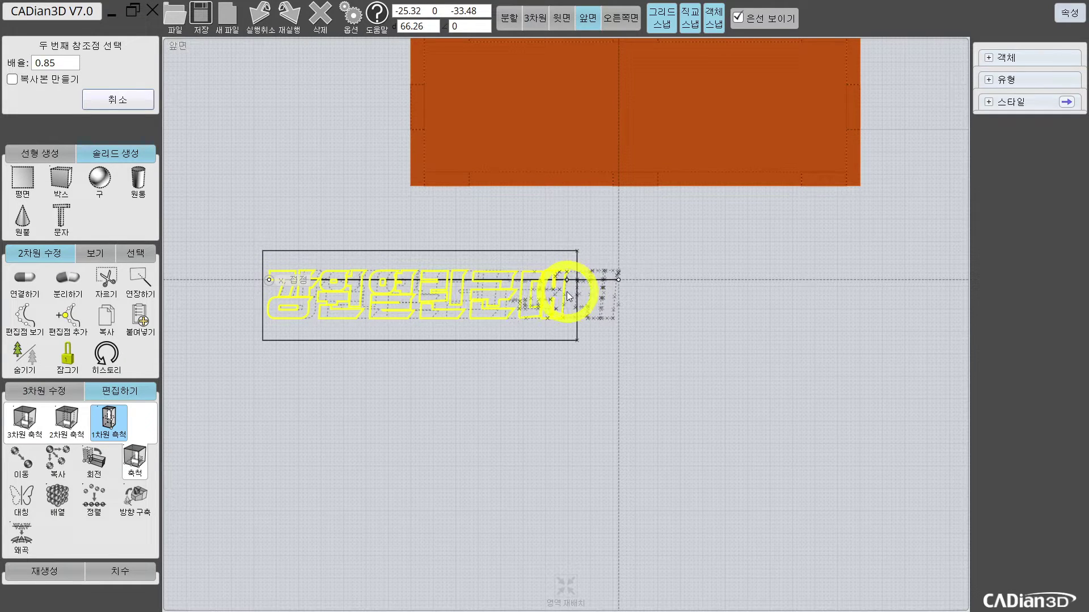
click(568, 295)
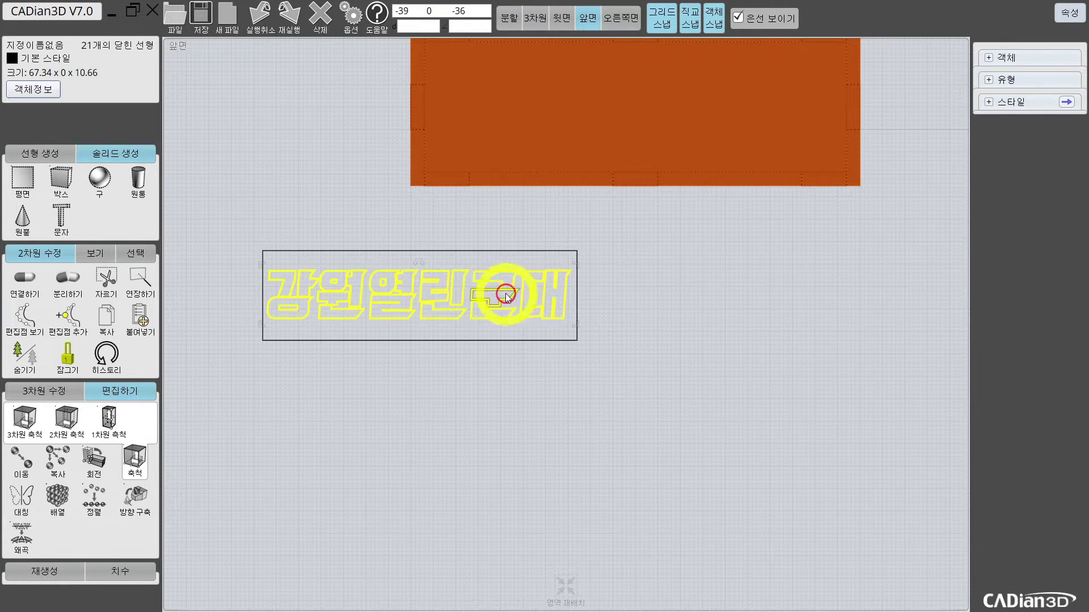
Stretch the lettering vertically with 1차원 축척 to a height of 12.49, within the rectangle
right_click(504, 293)
click(517, 271)
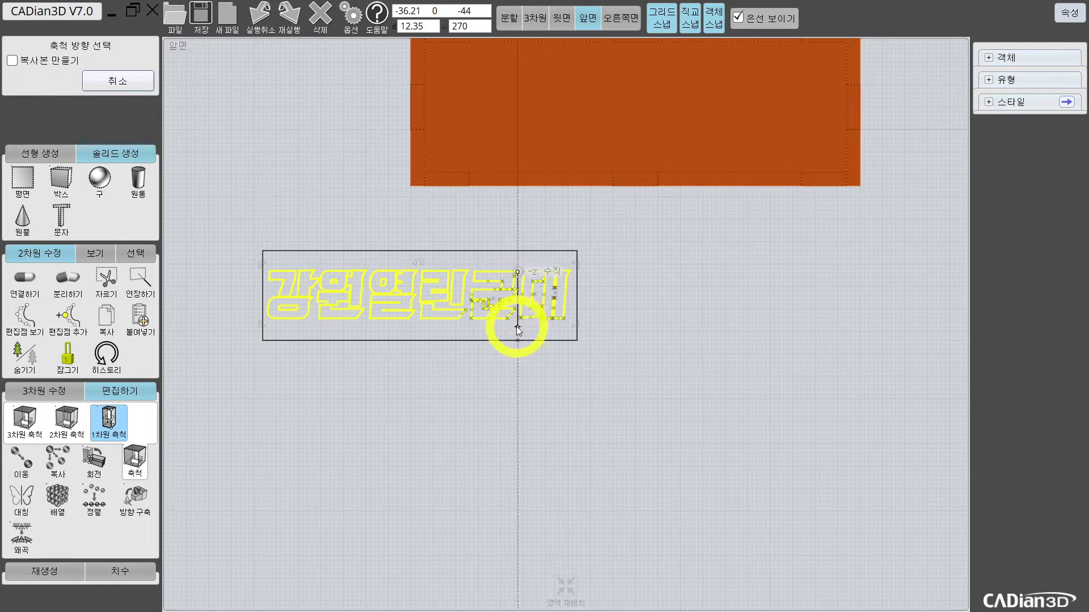
scroll(520, 321, up, 2)
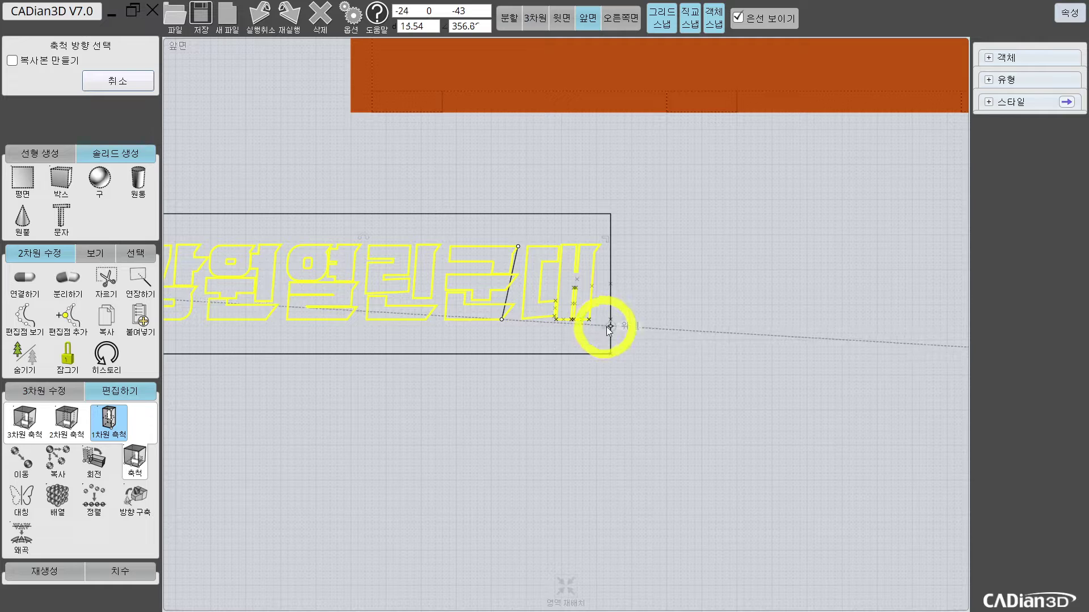
click(518, 320)
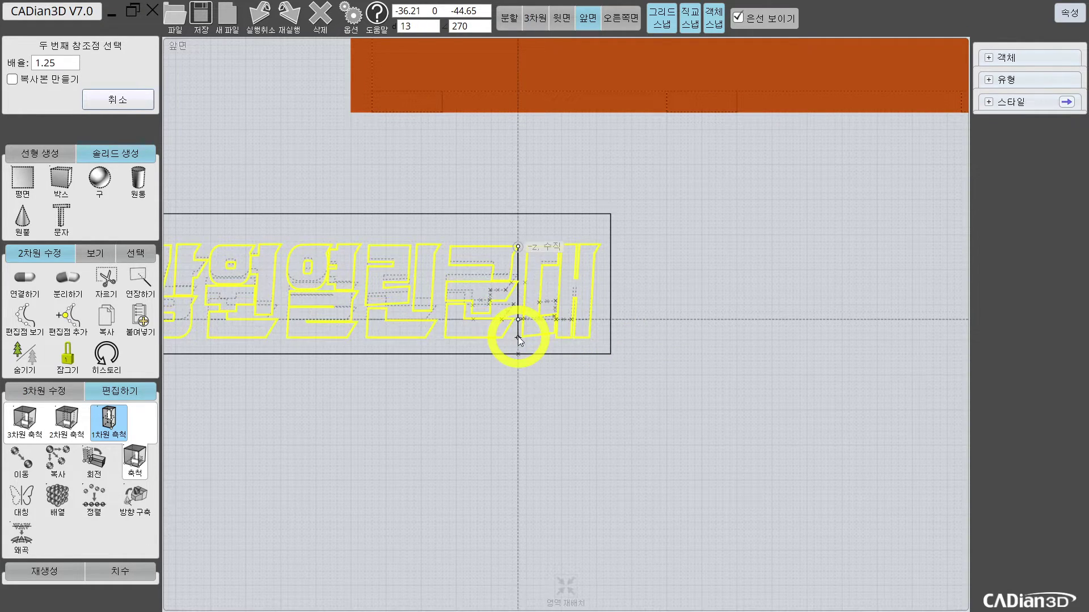
scroll(519, 340, down, 2)
middle_drag(518, 339, 537, 292)
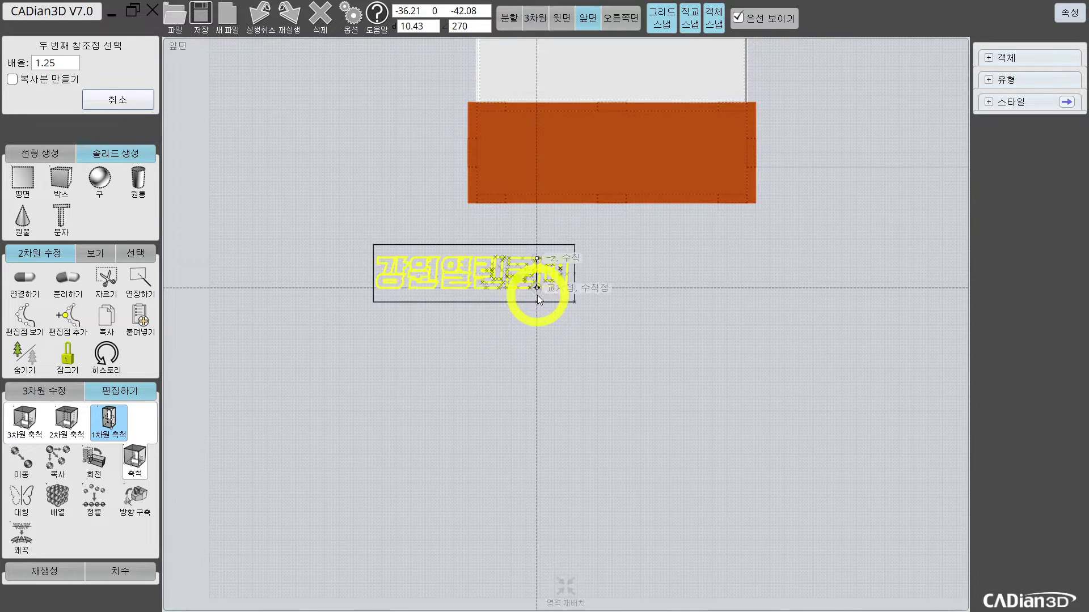
scroll(537, 301, up, 2)
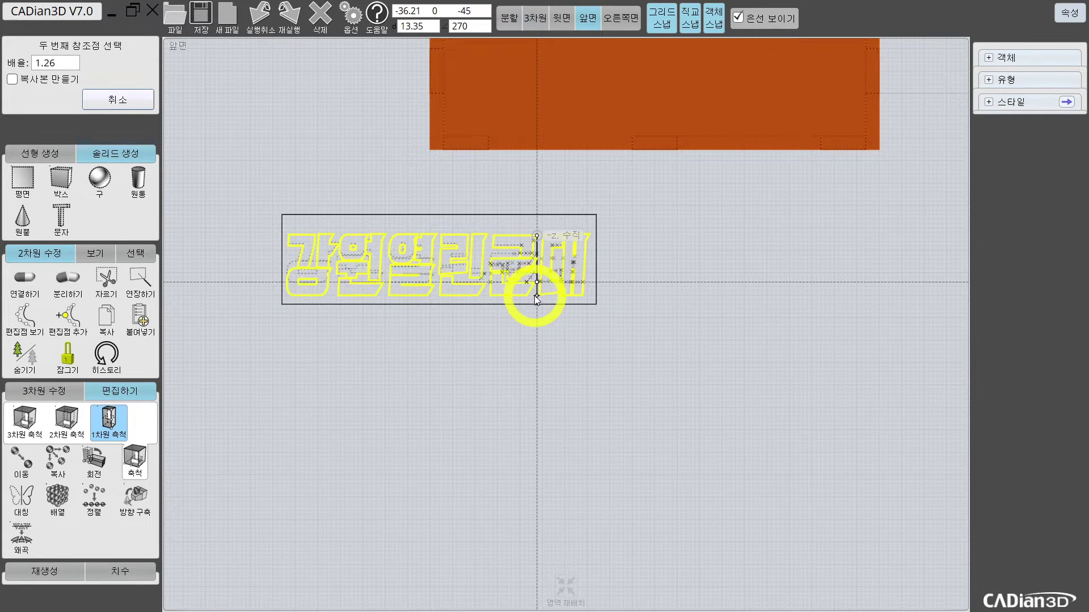
click(538, 292)
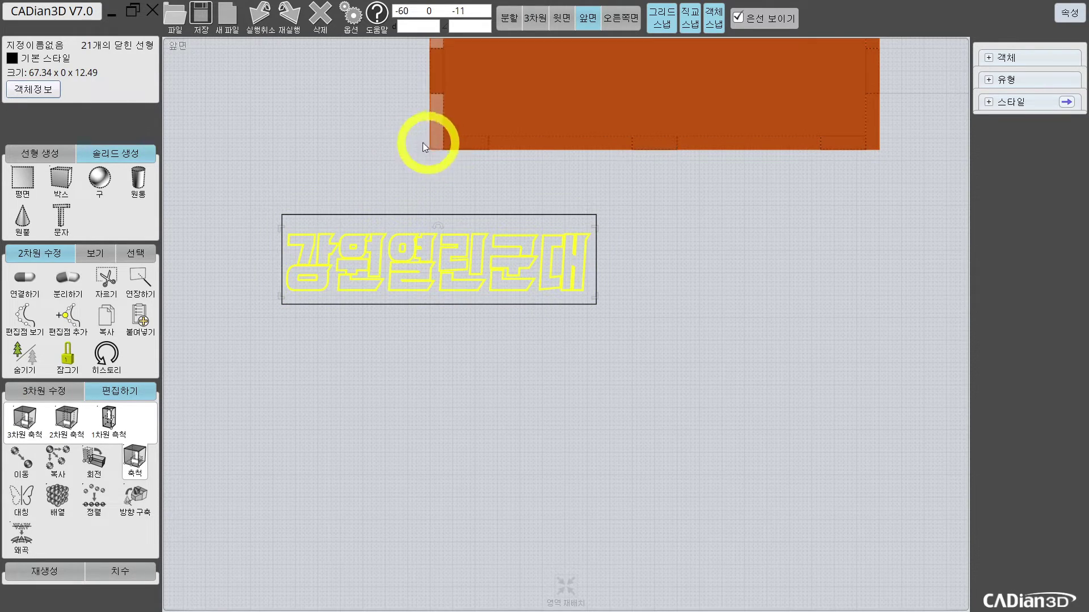
Move the rectangle slightly upward so the lettering sits vertically centred inside it
scroll(412, 223, up, 1)
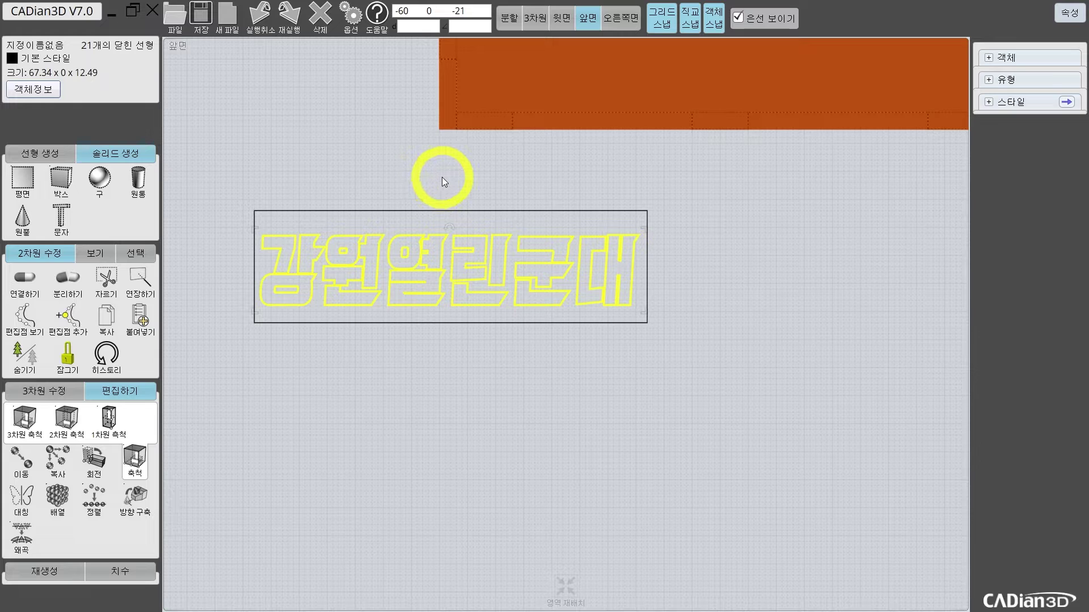
scroll(455, 227, up, 3)
middle_drag(418, 246, 448, 221)
click(380, 172)
click(462, 149)
drag(453, 154, 453, 174)
middle_drag(452, 174, 504, 162)
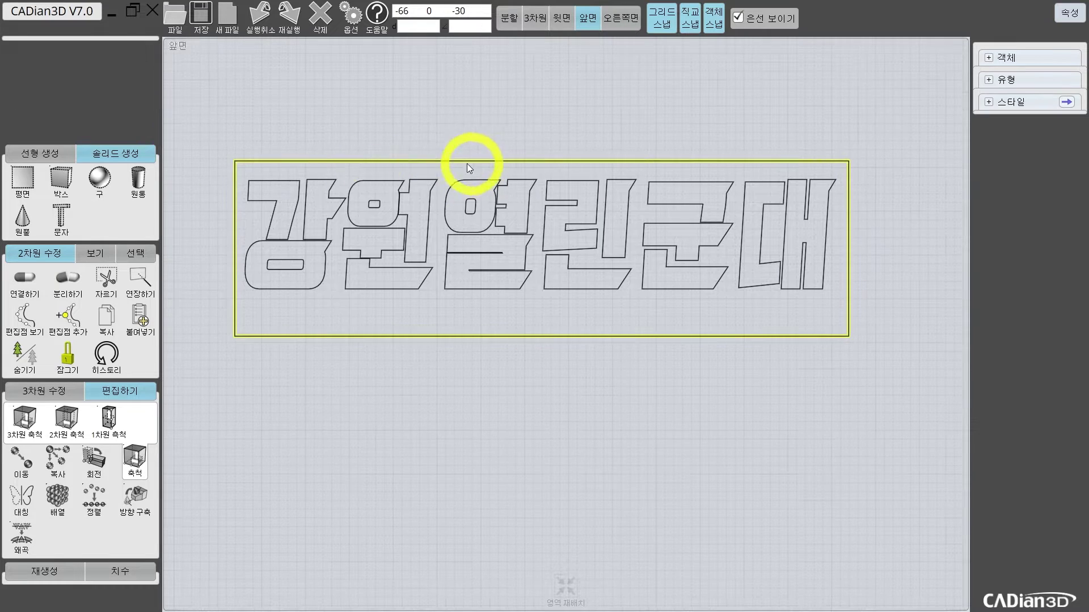
click(469, 162)
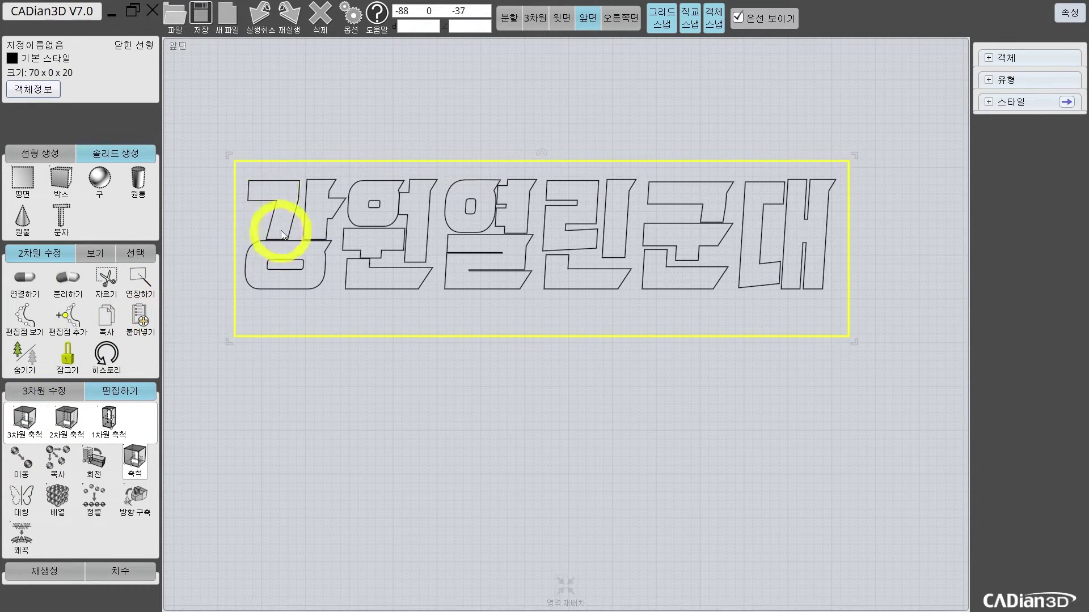
drag(341, 337, 346, 327)
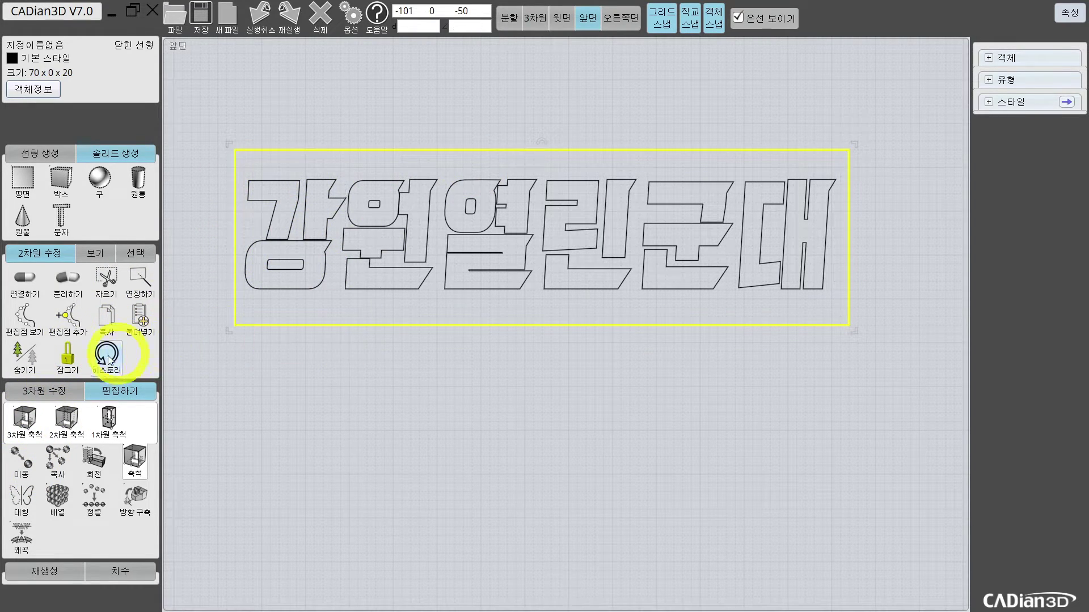
Start rounding all four corners of the rectangle with 모깎기 and set the radius to 2
click(64, 391)
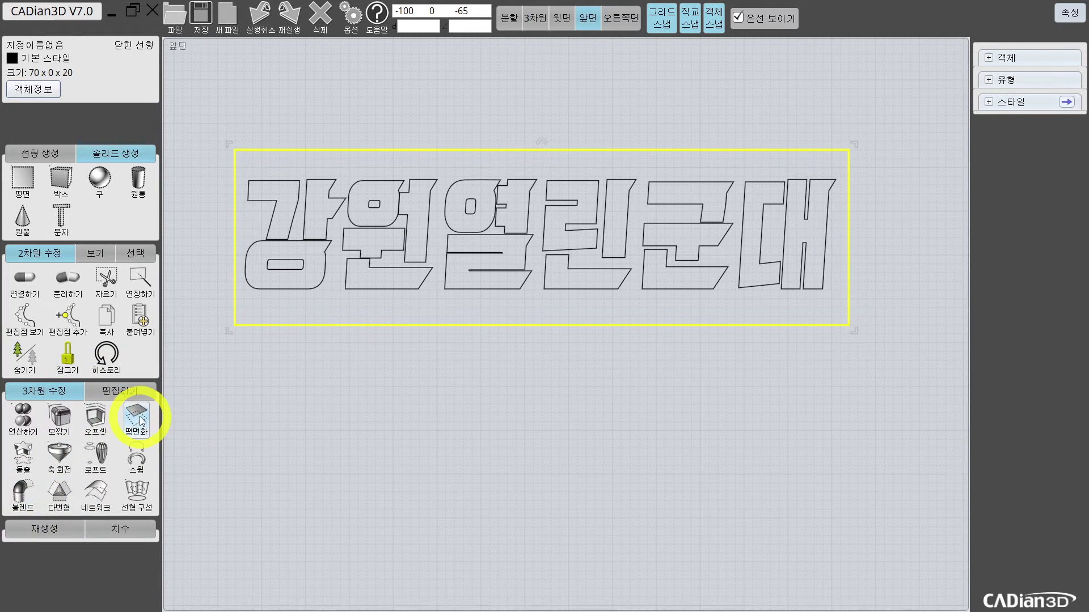
click(57, 424)
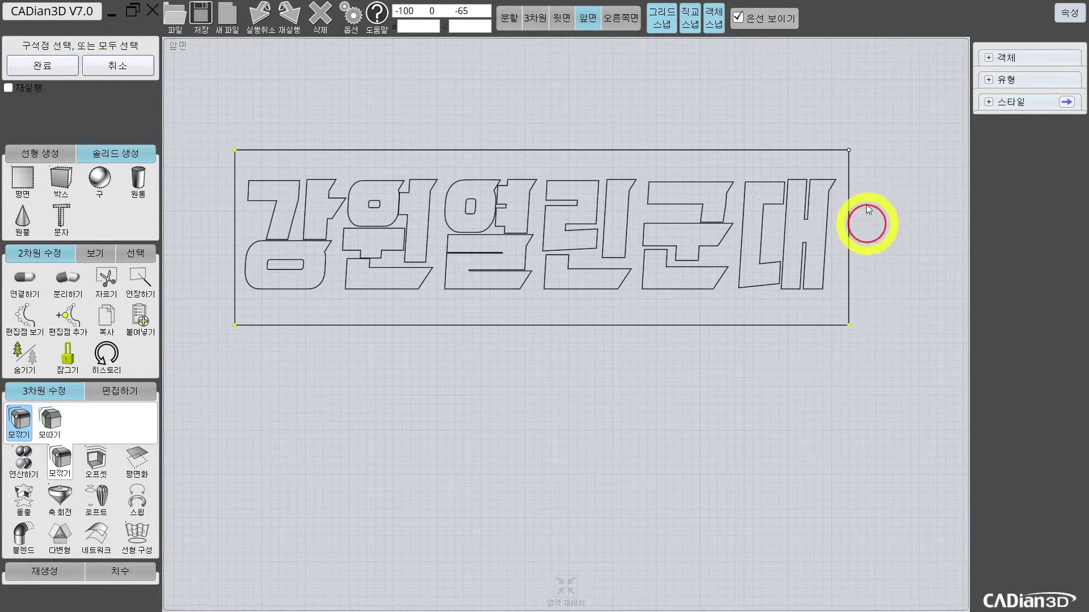
click(65, 65)
click(83, 63)
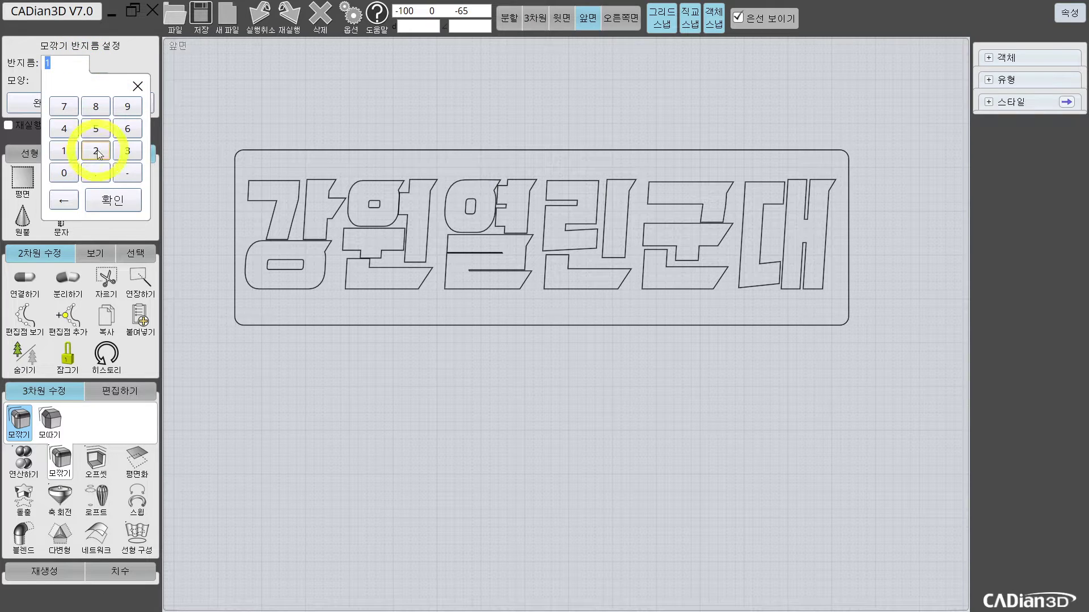
click(96, 151)
click(112, 199)
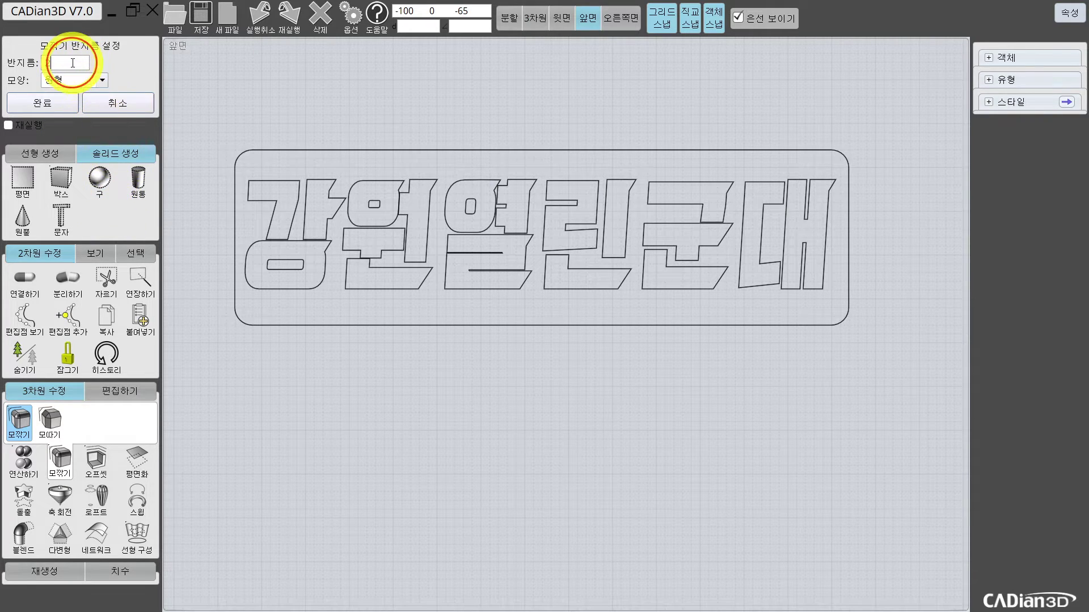
Try a corner radius of 3, set it to 4 with the 원형 shape and finish the rounding
click(72, 62)
click(129, 151)
click(116, 198)
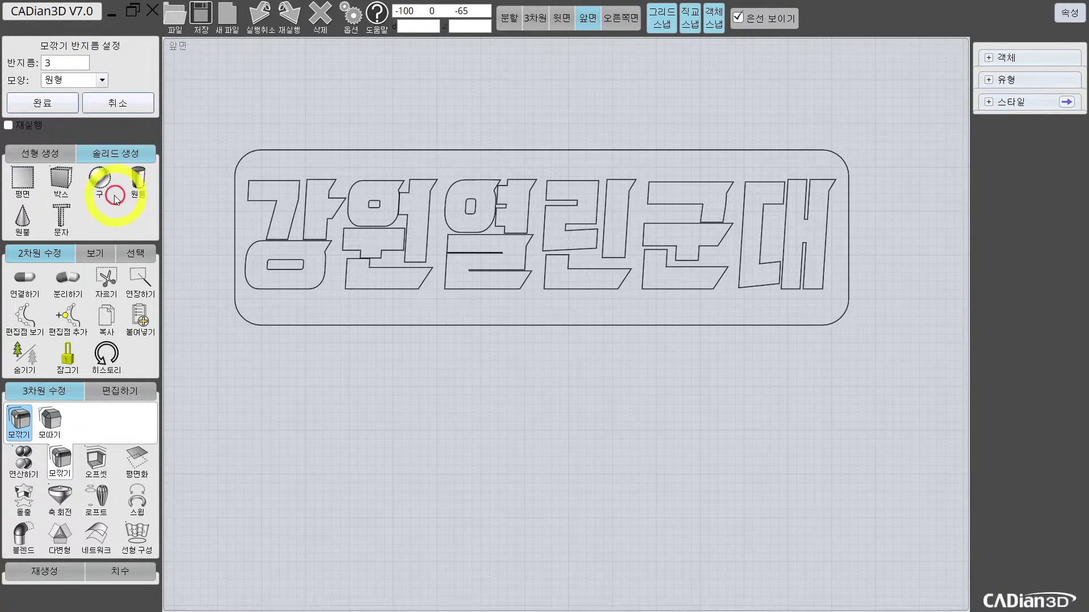
click(68, 63)
click(64, 129)
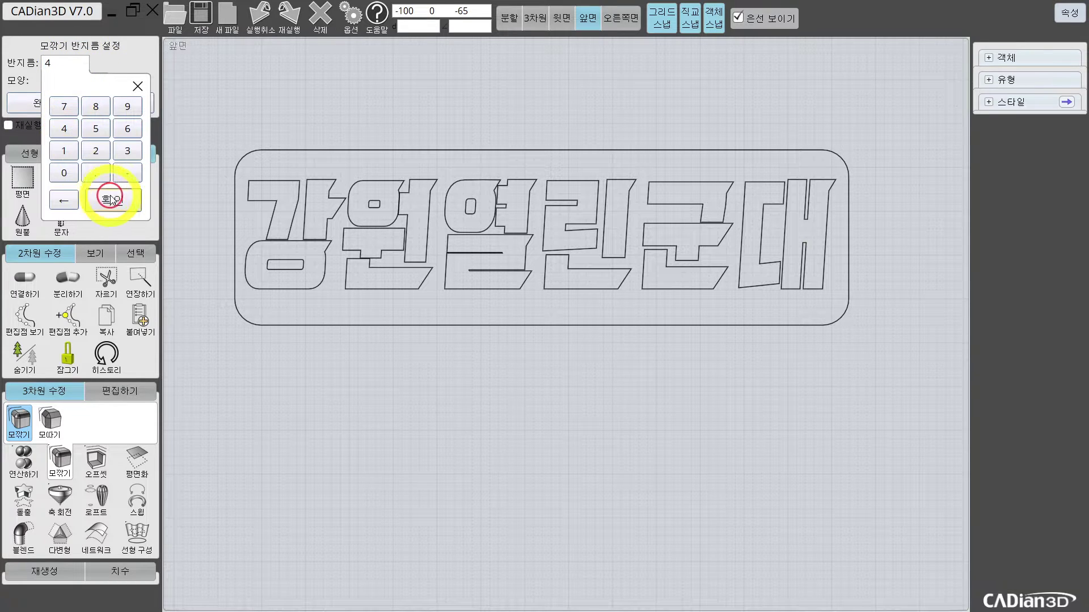
click(113, 199)
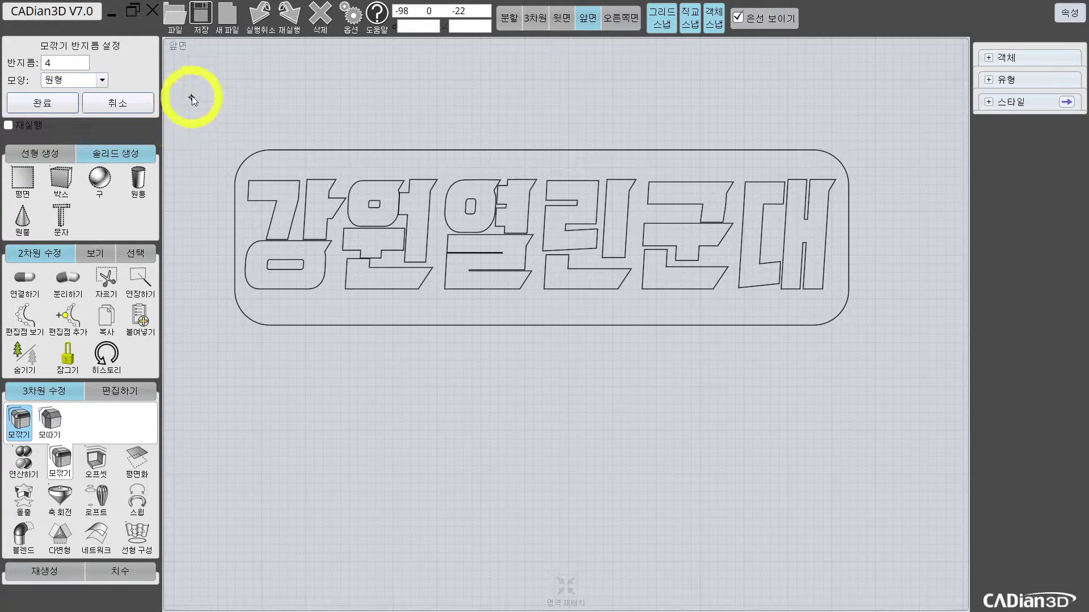
click(67, 104)
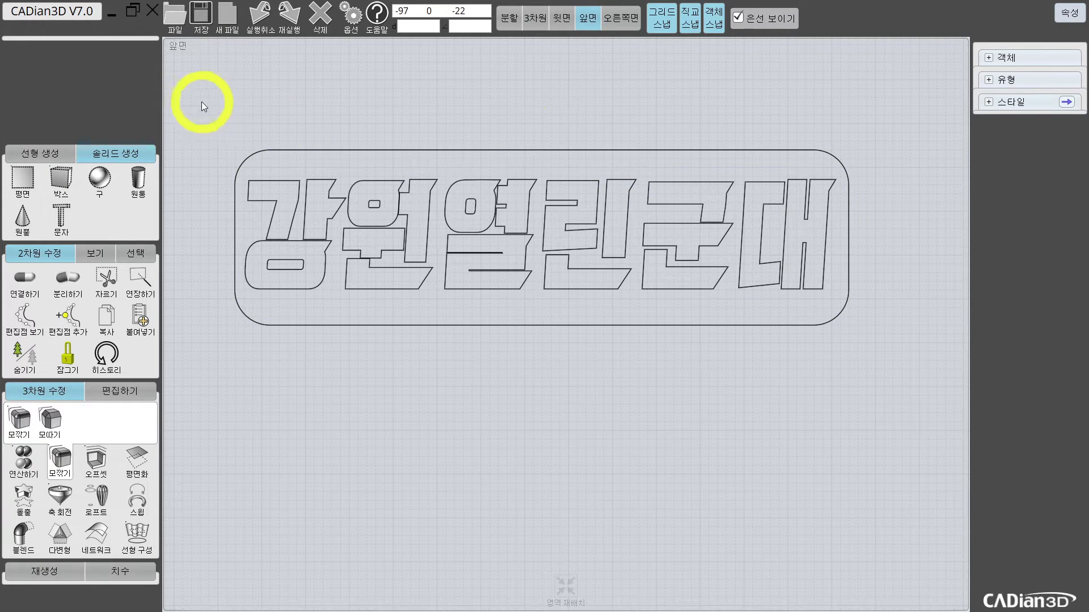
Show the 분할 four-view layout and extrude only the rounded rectangle by 3 in the positive Y direction
drag(201, 102, 856, 333)
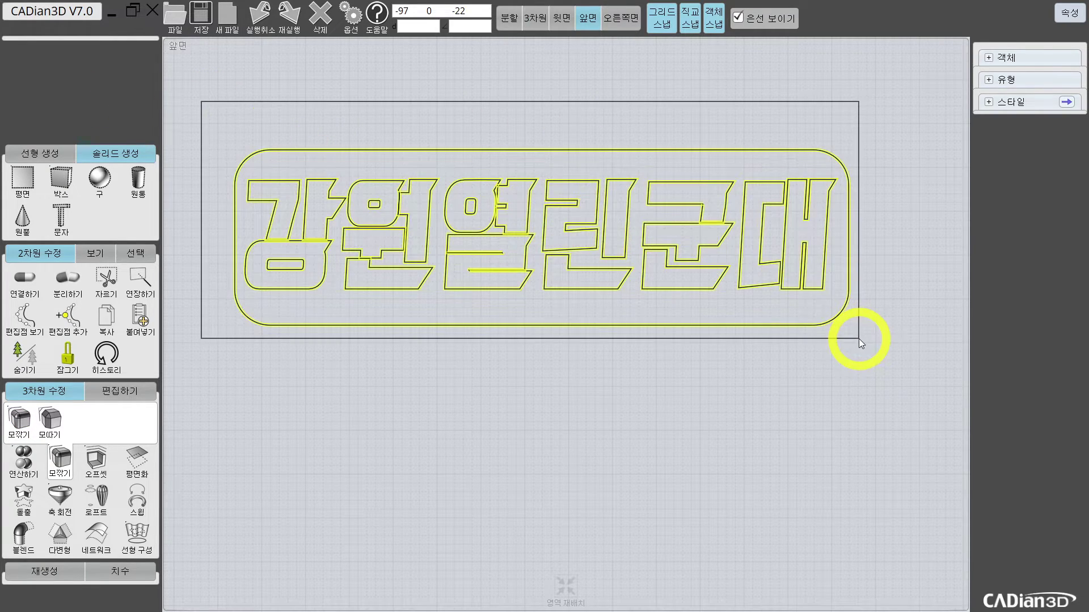
click(509, 17)
scroll(470, 397, down, 3)
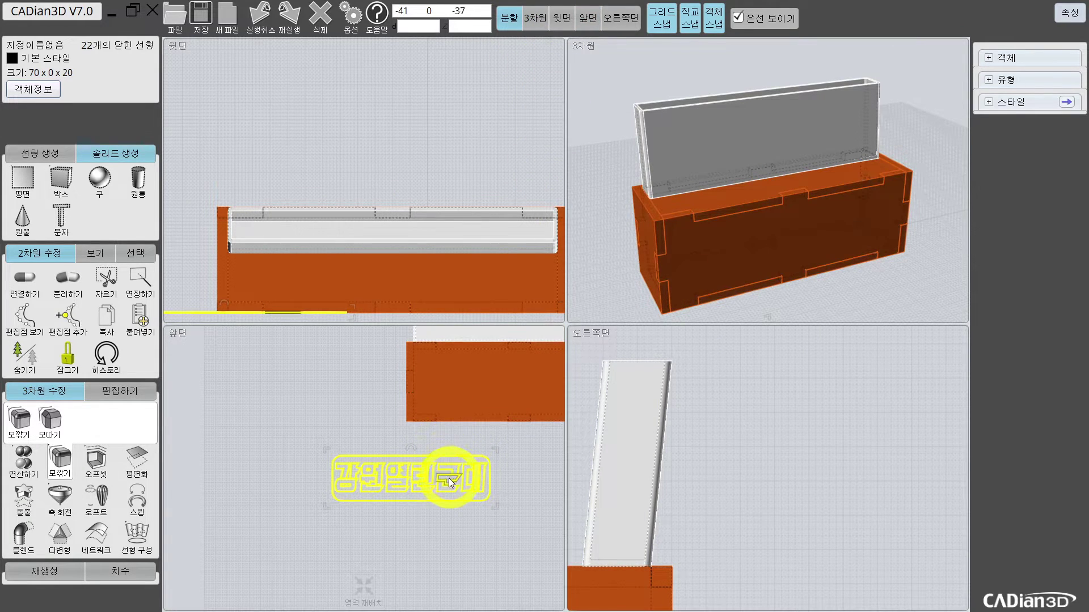
click(477, 511)
click(478, 503)
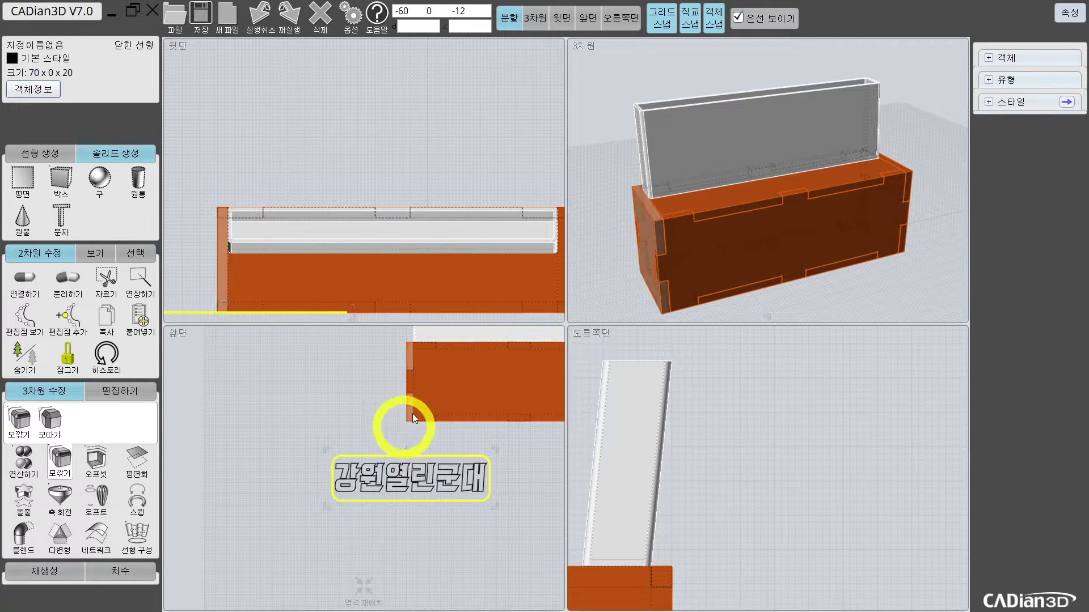
scroll(600, 443, down, 4)
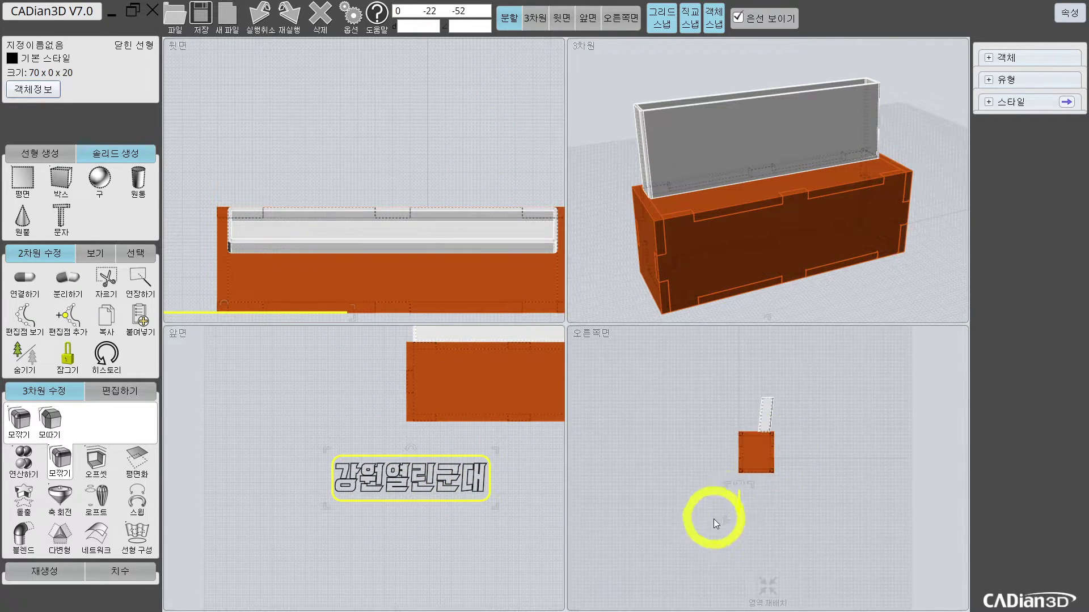
scroll(737, 516, up, 4)
scroll(760, 503, up, 3)
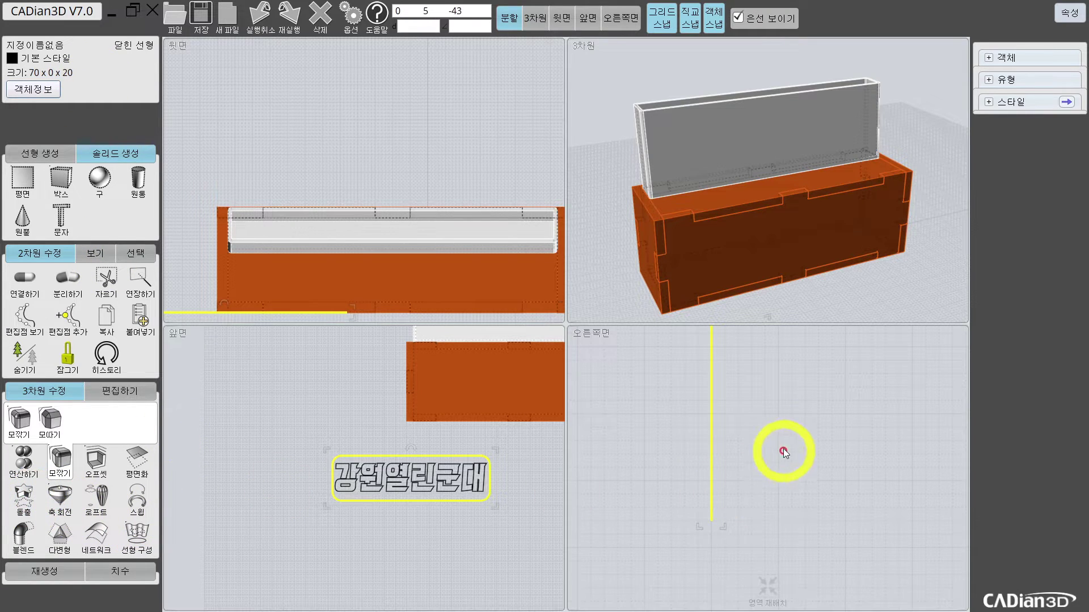
click(29, 498)
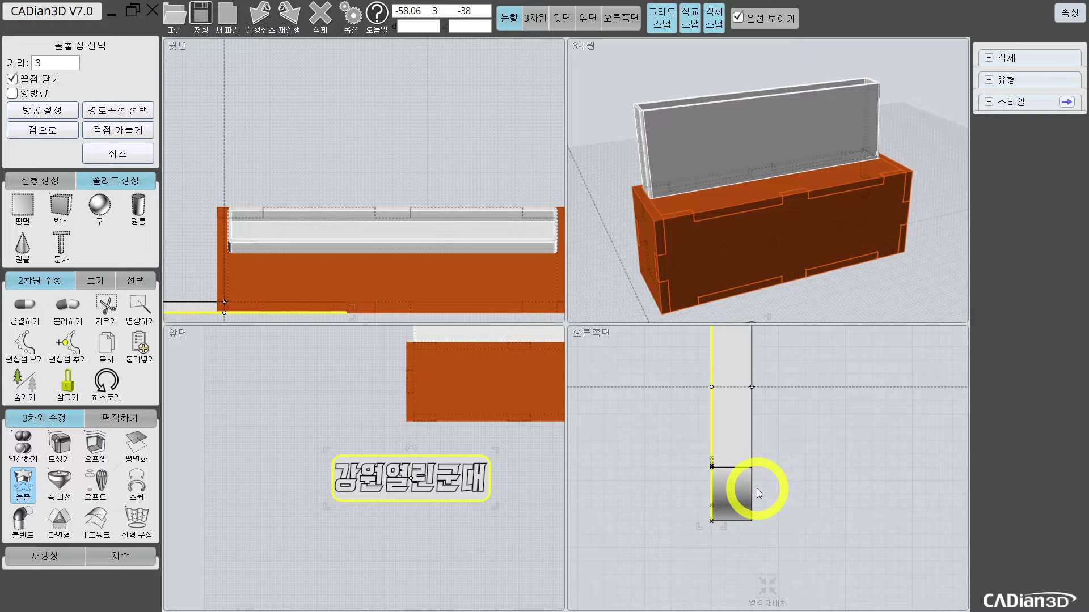
click(756, 488)
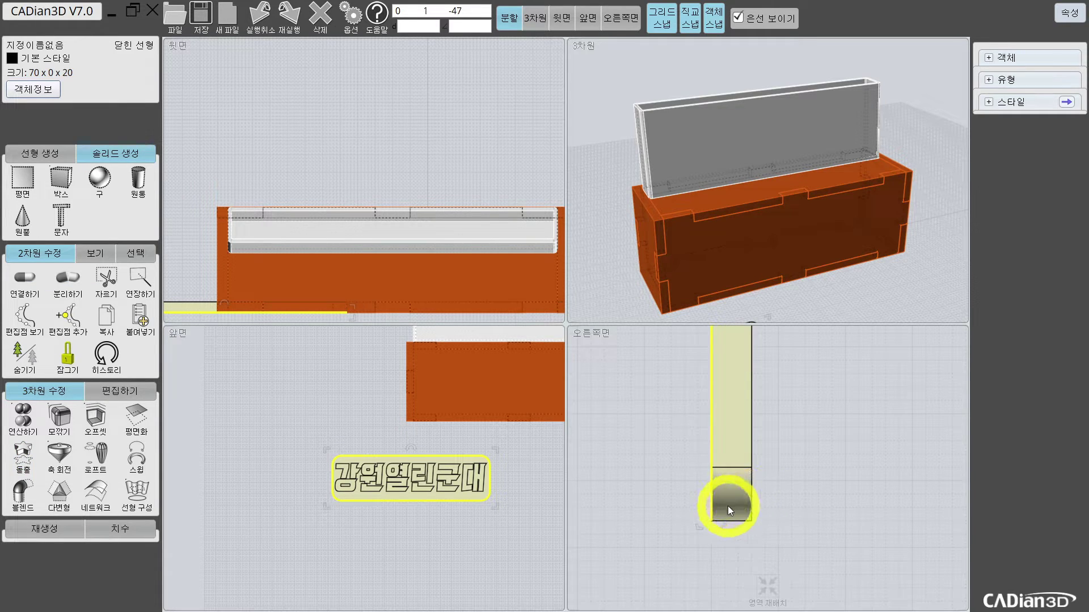
Extrude all the 강원열린군대 lettering outlines by -2 so the letters project from the plate's front
click(628, 522)
scroll(307, 451, up, 2)
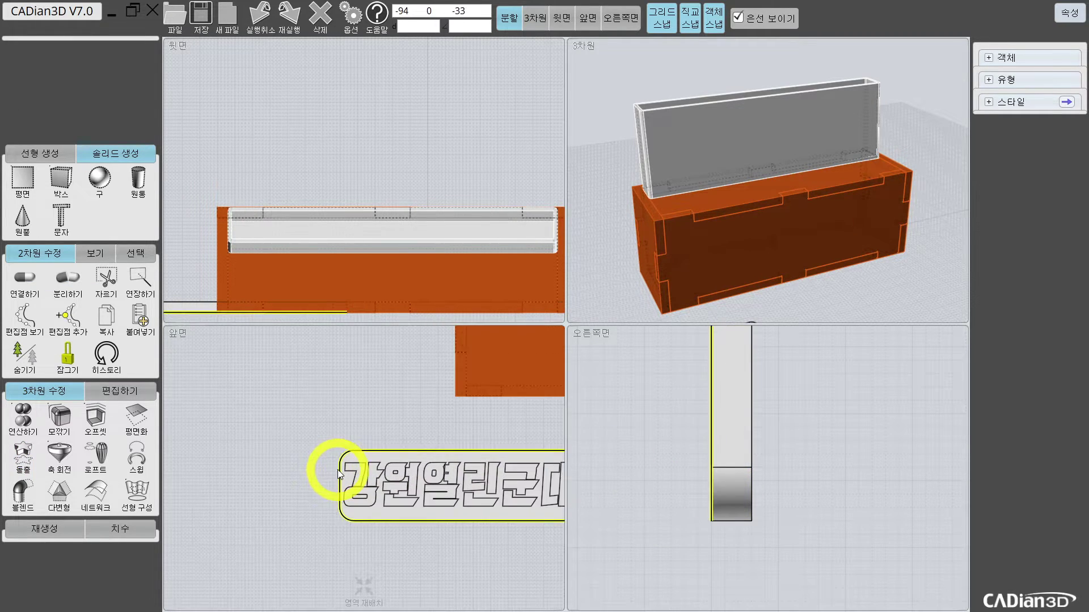
drag(300, 454, 549, 501)
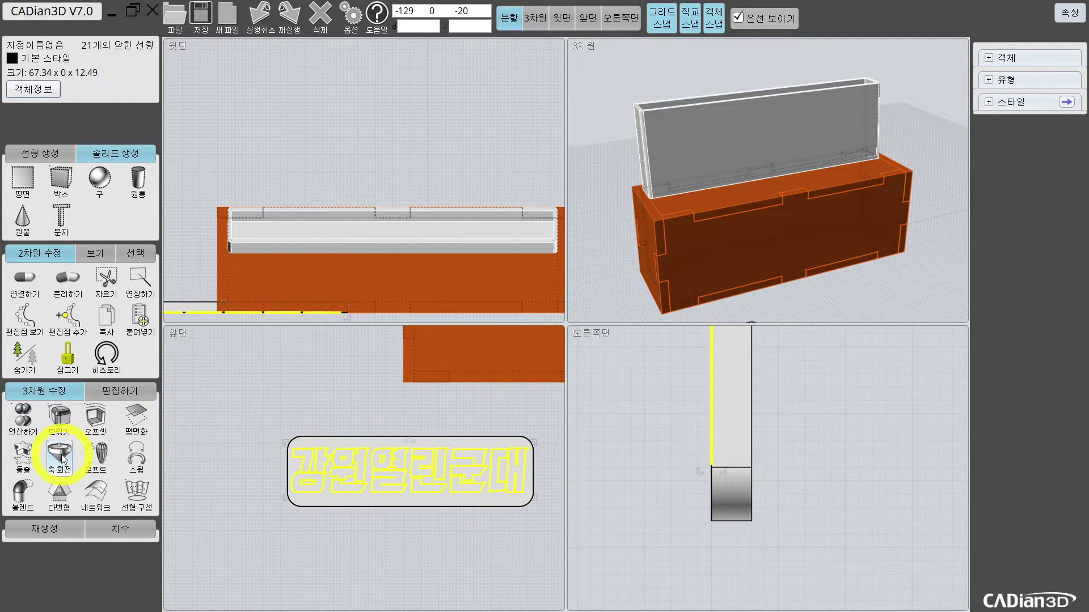
click(24, 459)
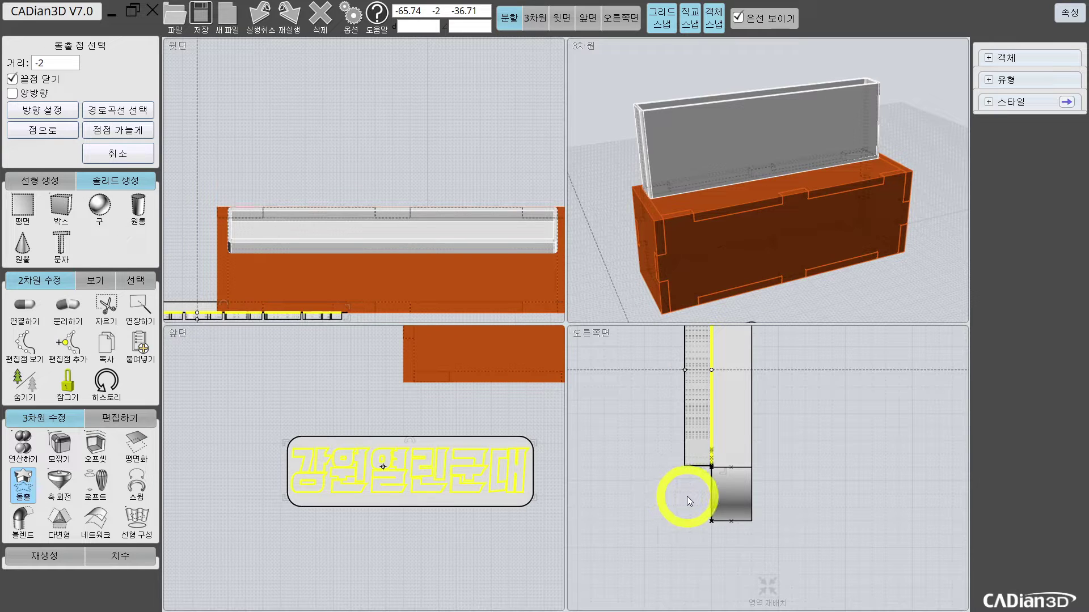
click(687, 496)
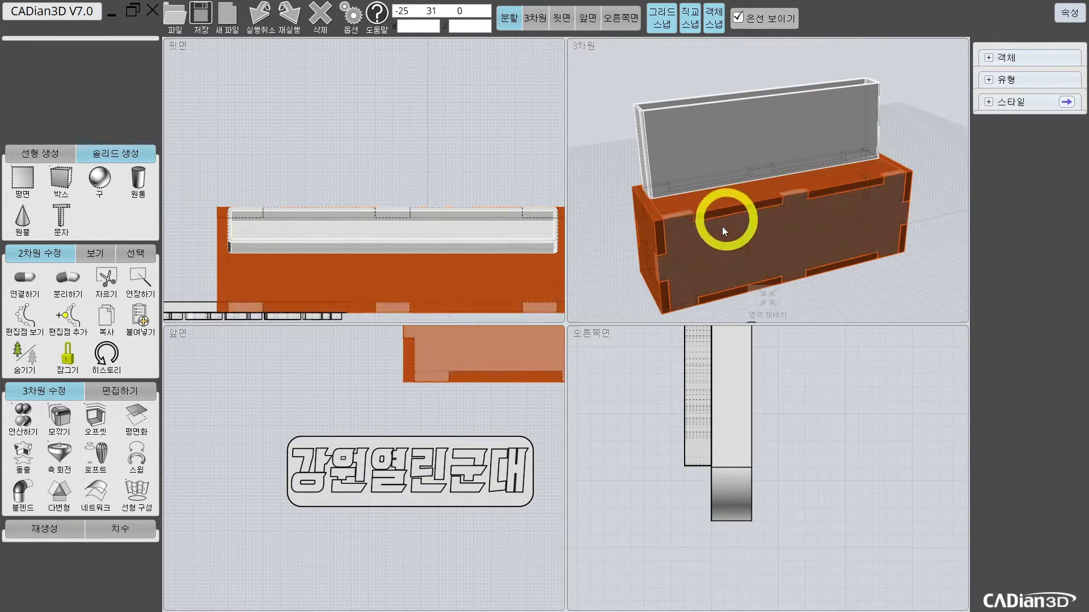
Assign the blue style (파란색) to the rounded plate behind the lettering
scroll(433, 508, up, 1)
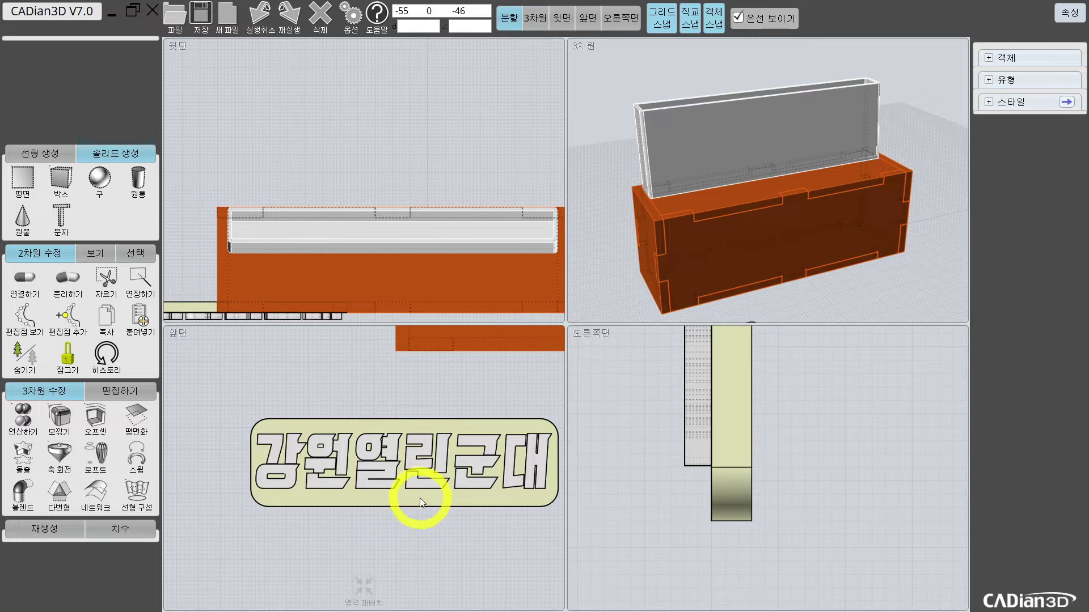
click(419, 498)
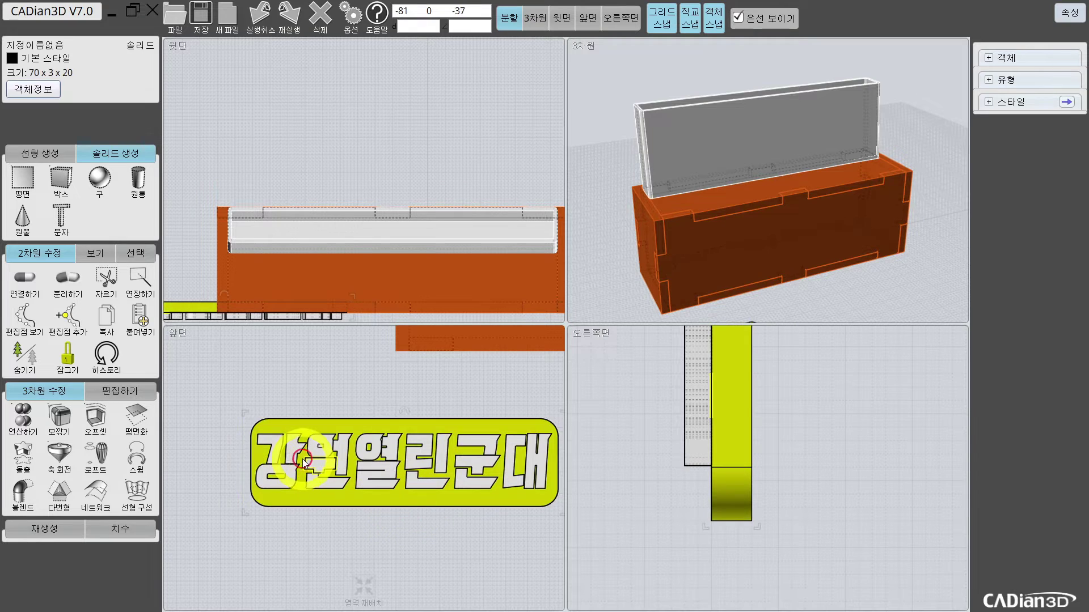
click(47, 61)
click(34, 142)
click(219, 360)
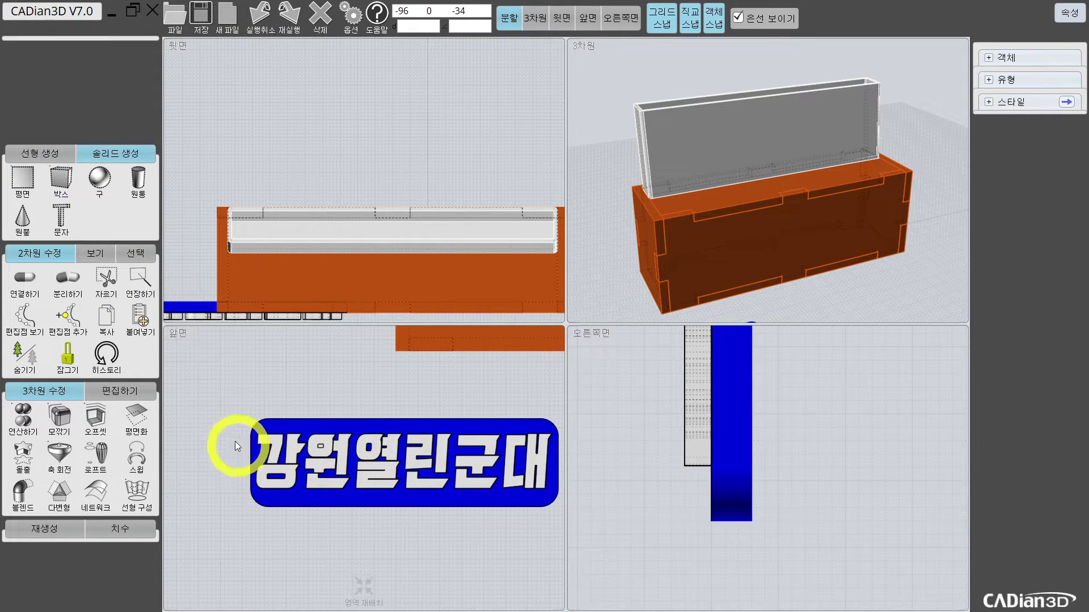
Move the whole plate with its lettering by the plate's lower back corner to the orange box's top, in front of the tilted card holder
drag(204, 417, 560, 499)
drag(186, 377, 590, 546)
scroll(752, 454, down, 5)
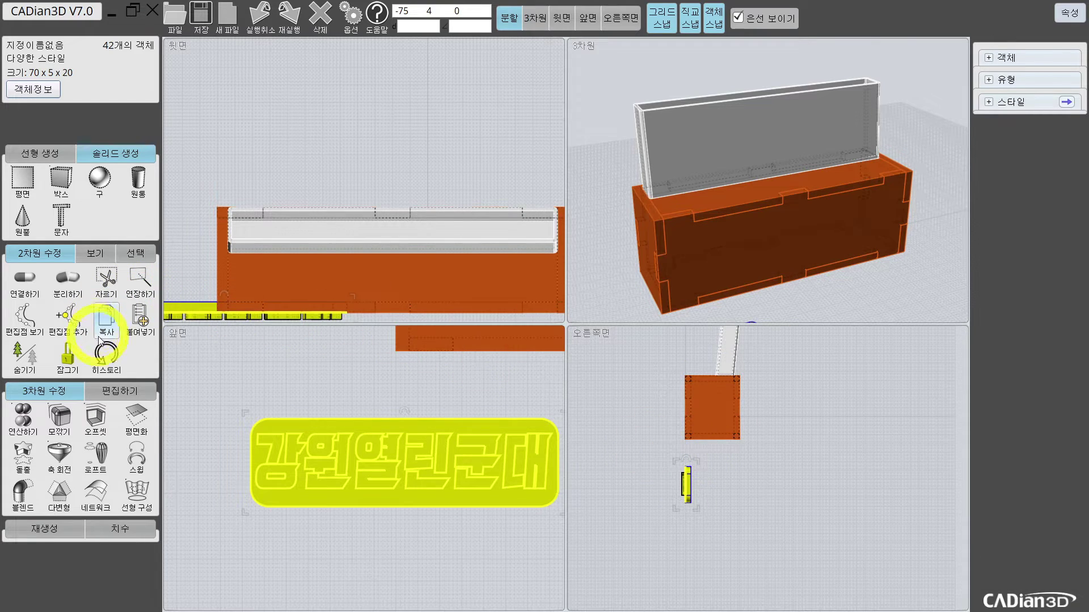
click(112, 388)
click(21, 419)
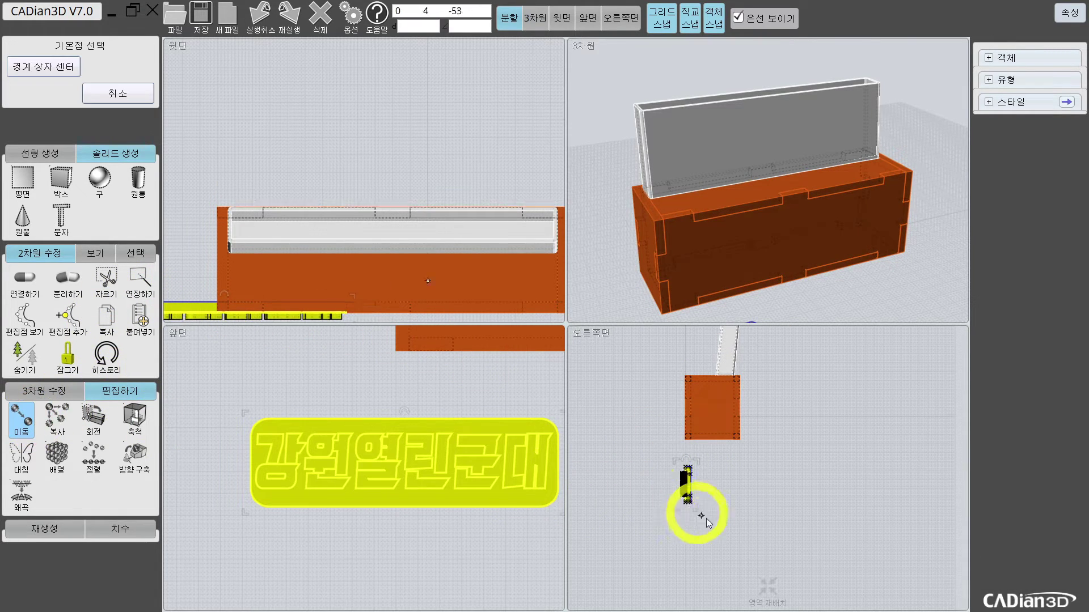
click(690, 501)
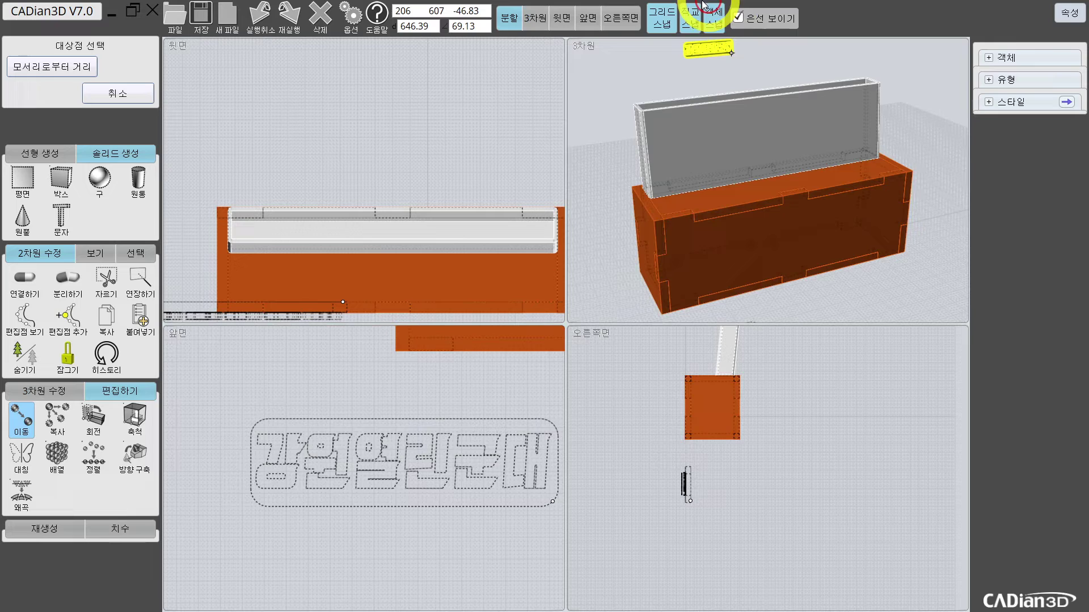
click(621, 18)
scroll(403, 260, up, 6)
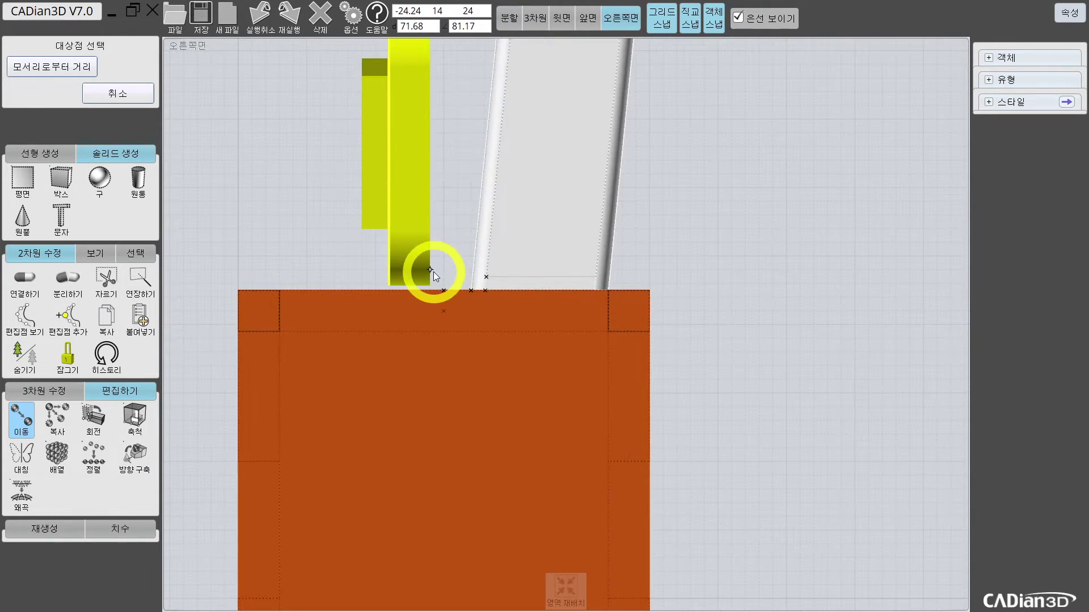
click(466, 288)
Lower the plate and lettering slightly so the plate's bottom edge rests on the box's top surface
scroll(464, 284, up, 2)
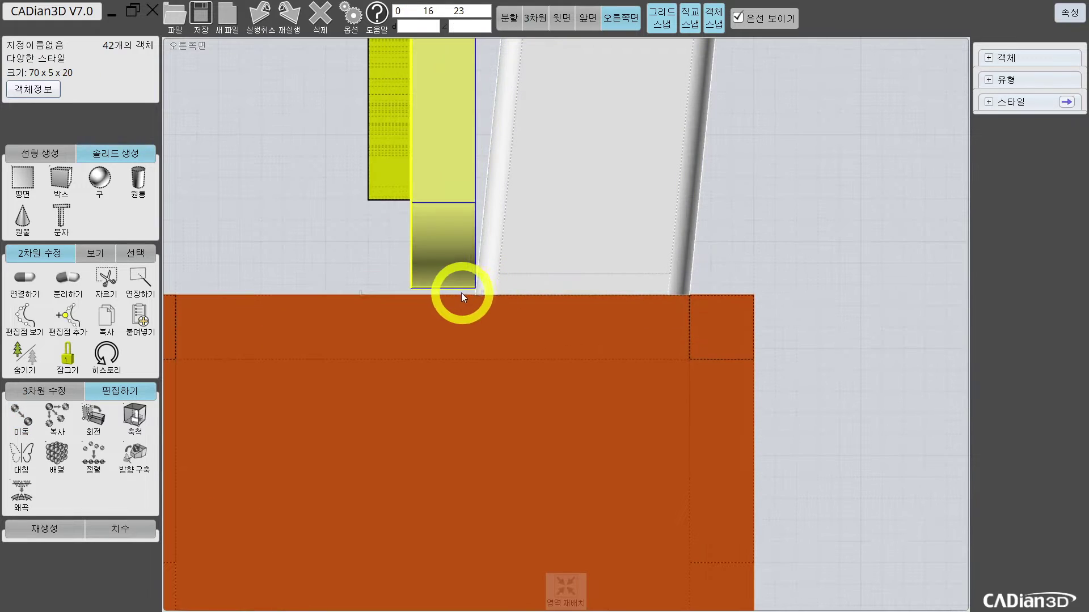
click(478, 290)
click(477, 296)
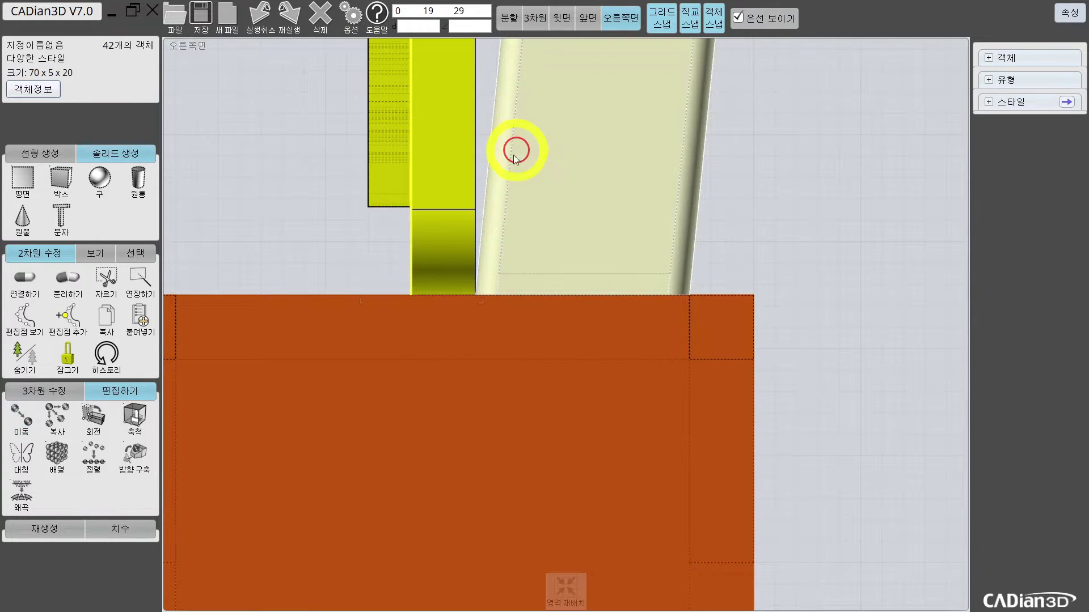
Rotate the plate and lettering about the plate's lower back corner so the back lies flush with the card holder's sloping front
scroll(467, 264, down, 2)
scroll(468, 266, down, 1)
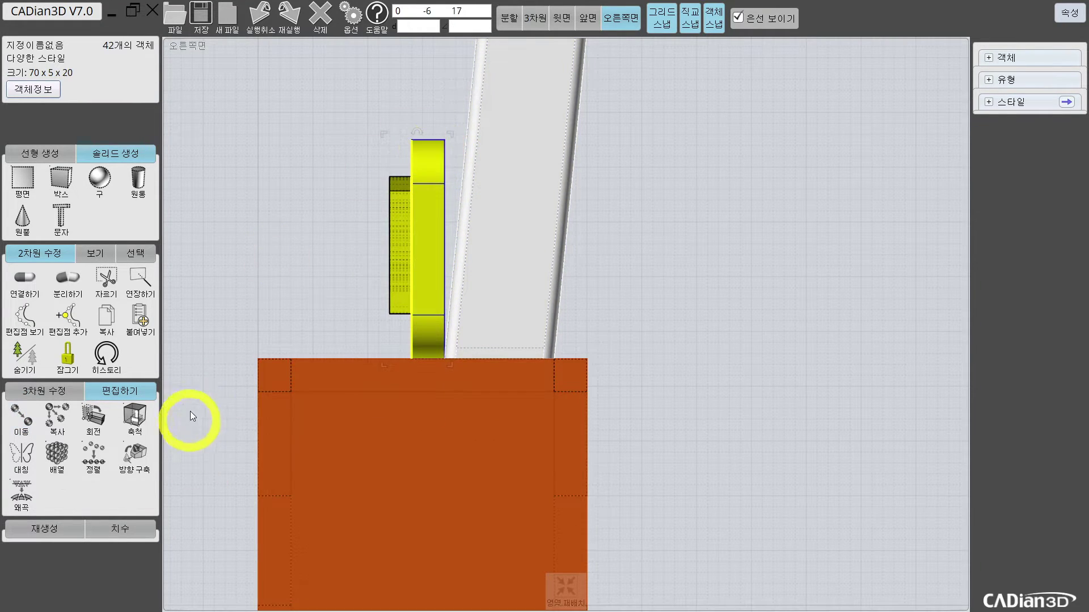
middle_drag(489, 135, 433, 228)
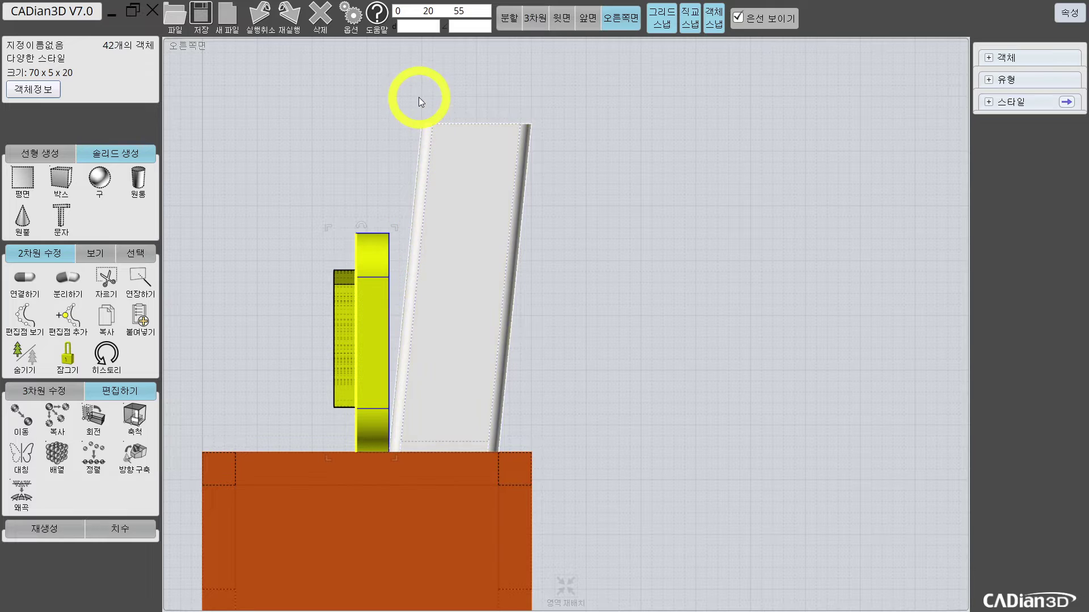
click(139, 458)
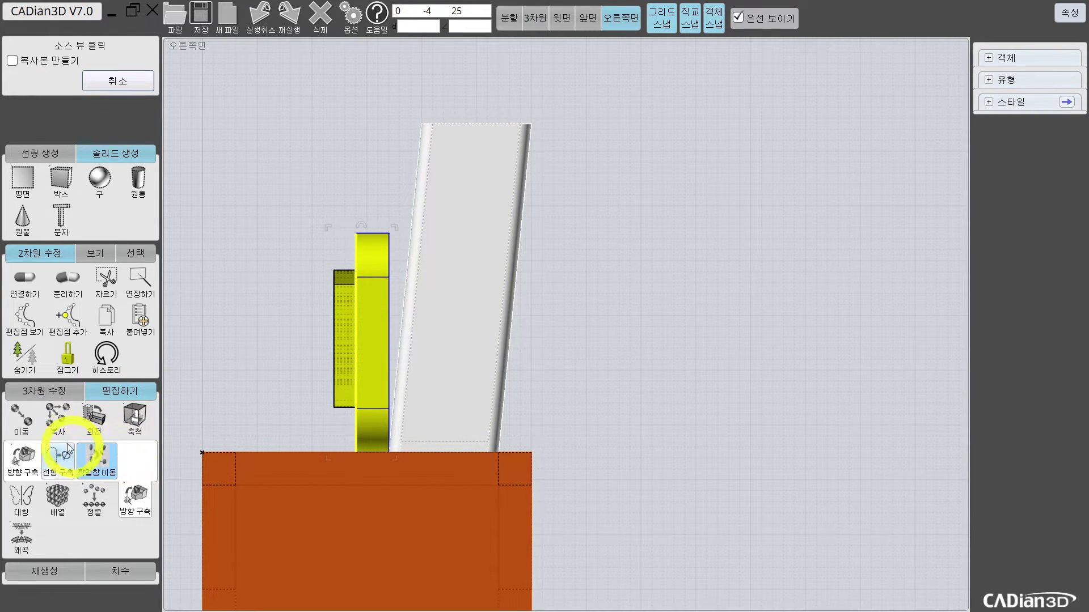
click(94, 416)
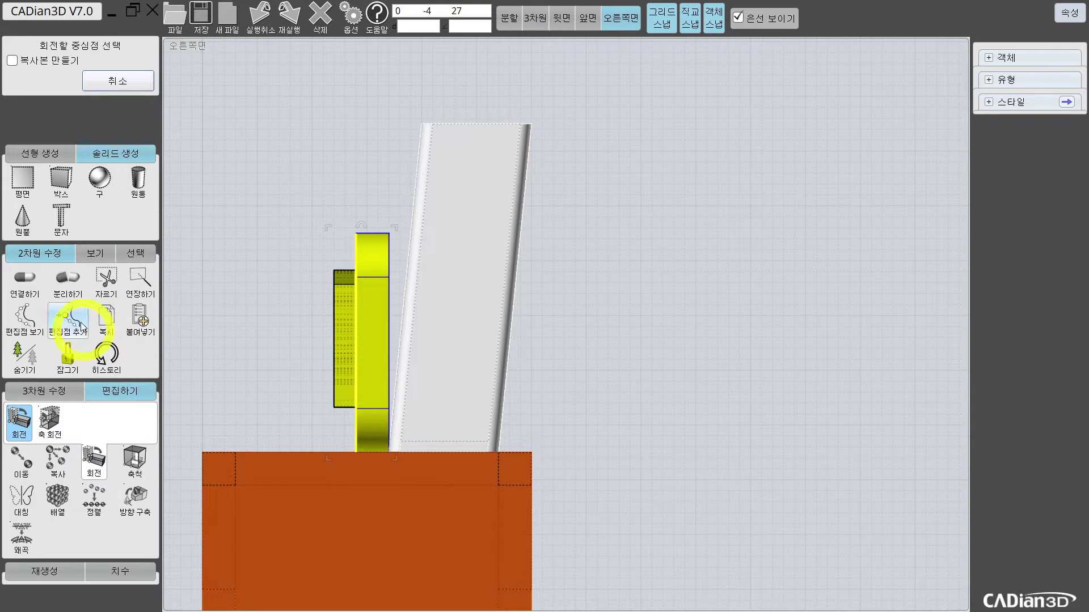
click(390, 457)
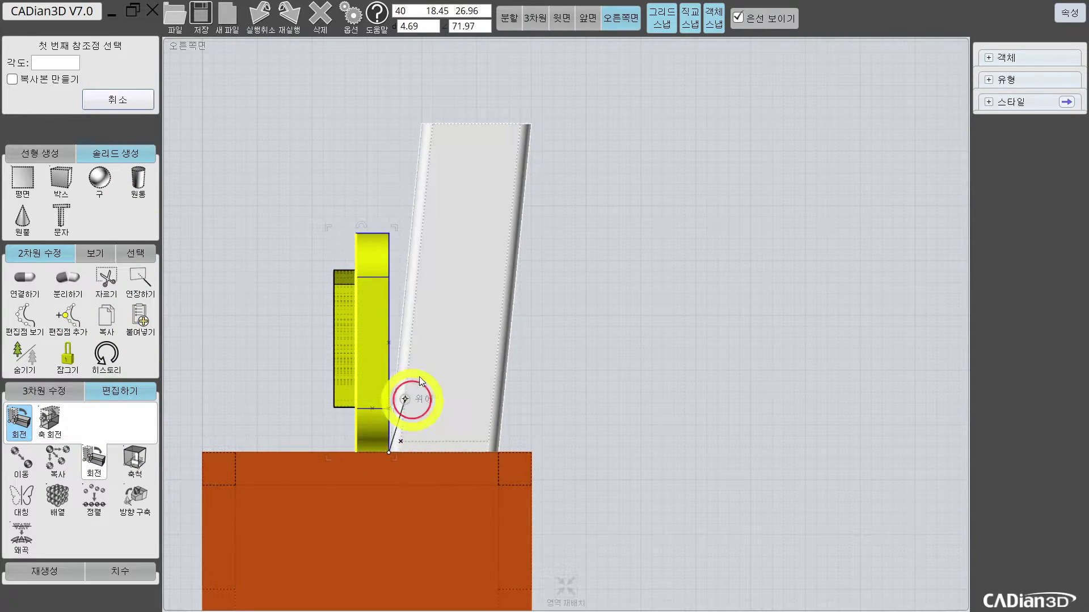
click(391, 234)
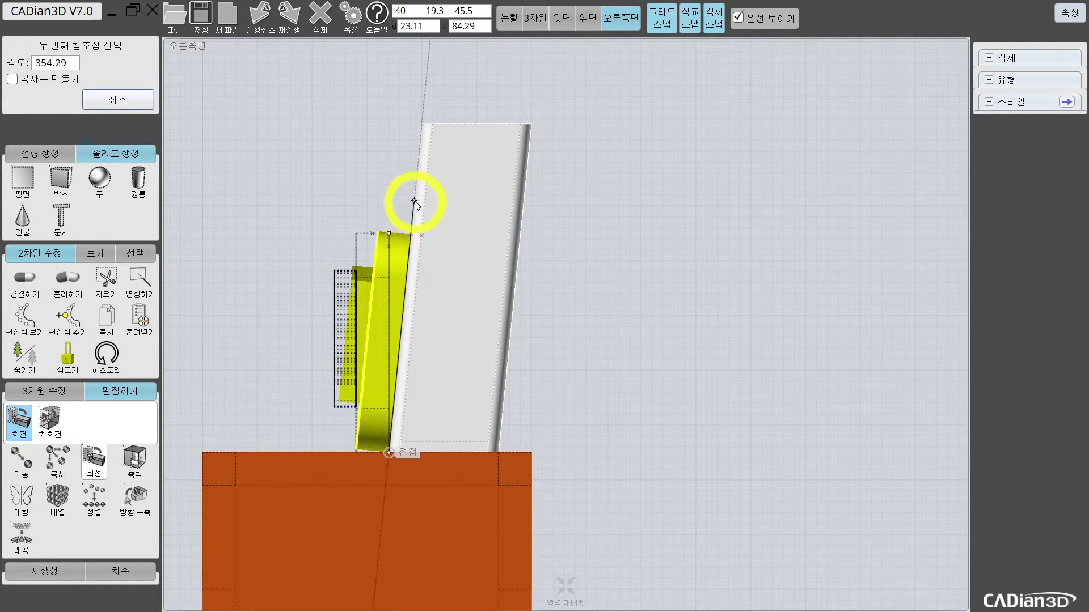
click(421, 124)
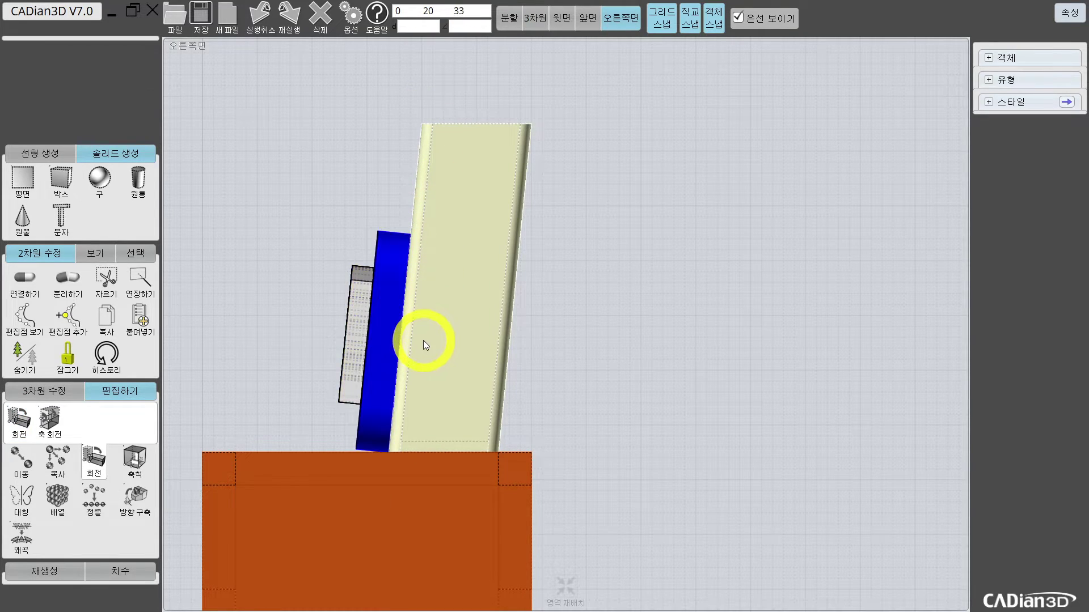
Move the tilted plate and lettering down along the slope by about 1.47 so the plate's lower edge sinks into the box
scroll(423, 341, up, 1)
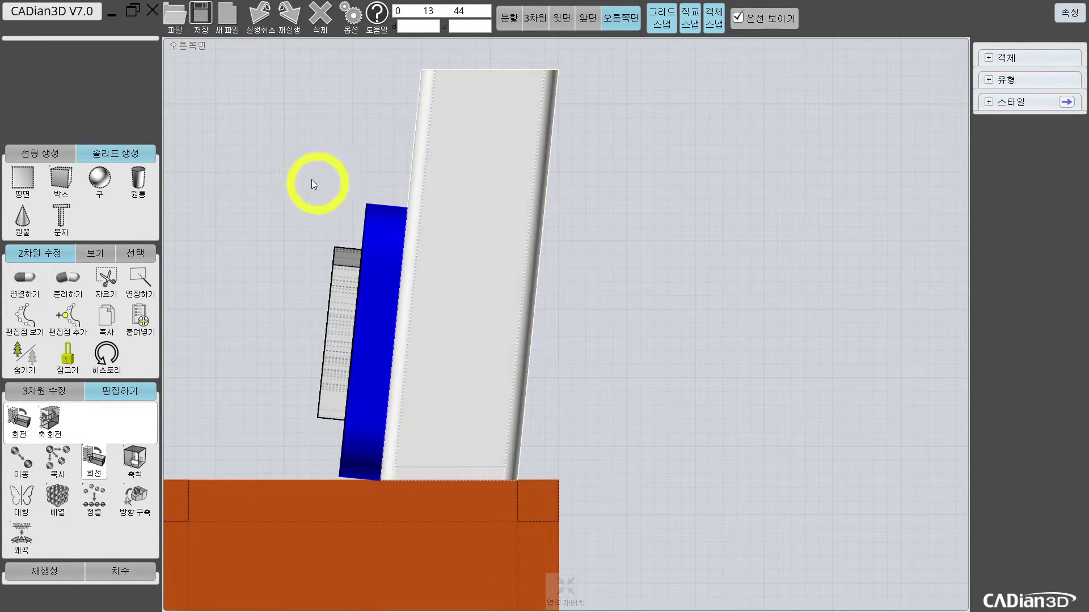
click(414, 495)
scroll(405, 464, up, 1)
middle_drag(405, 464, 382, 382)
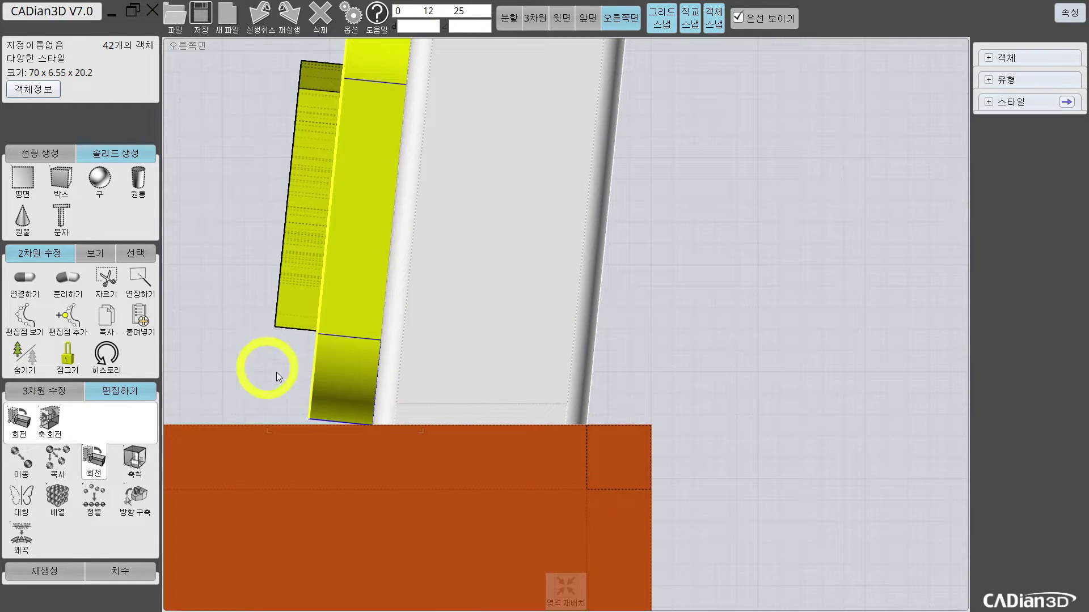
click(22, 462)
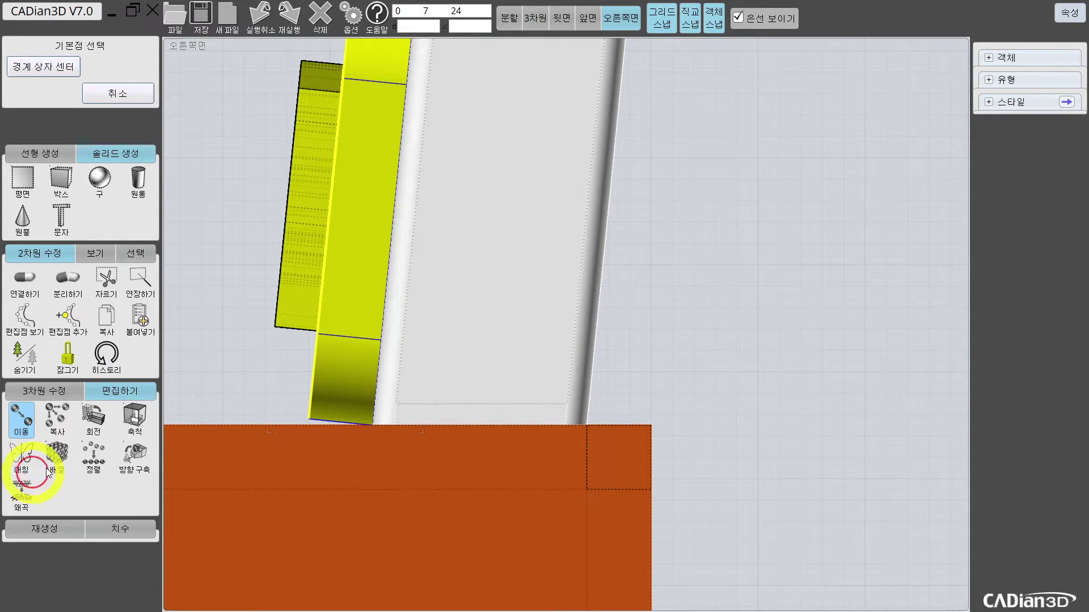
click(311, 394)
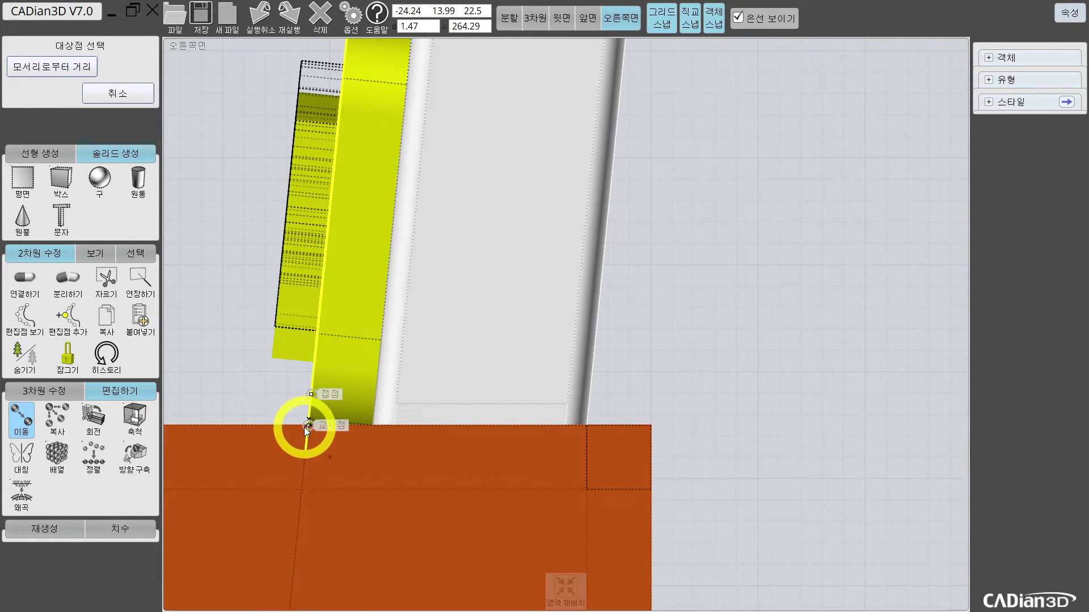
scroll(303, 429, down, 3)
scroll(304, 428, up, 1)
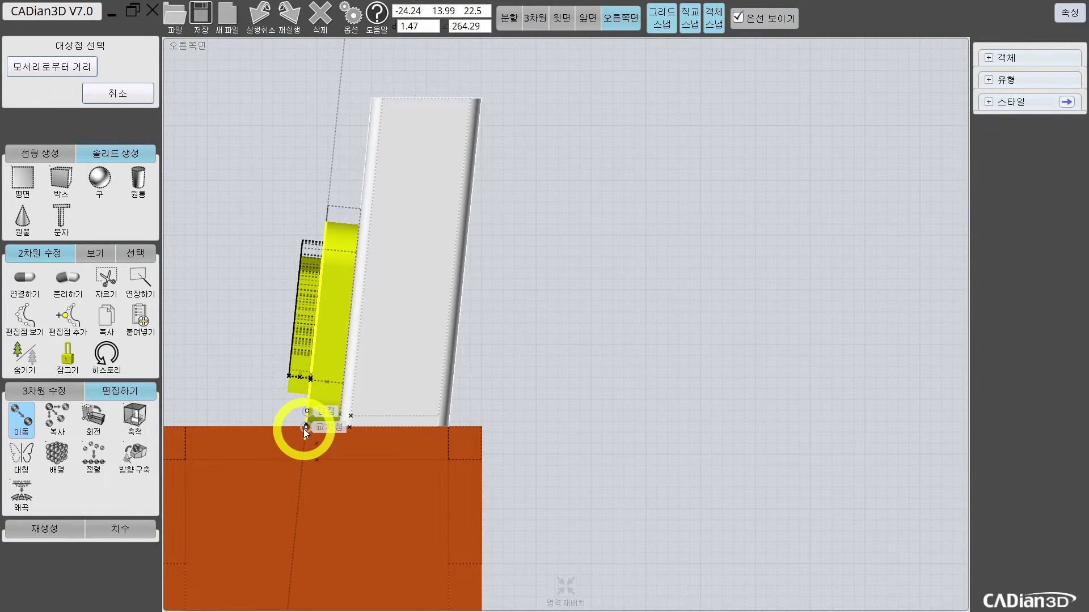
click(304, 429)
scroll(340, 425, up, 2)
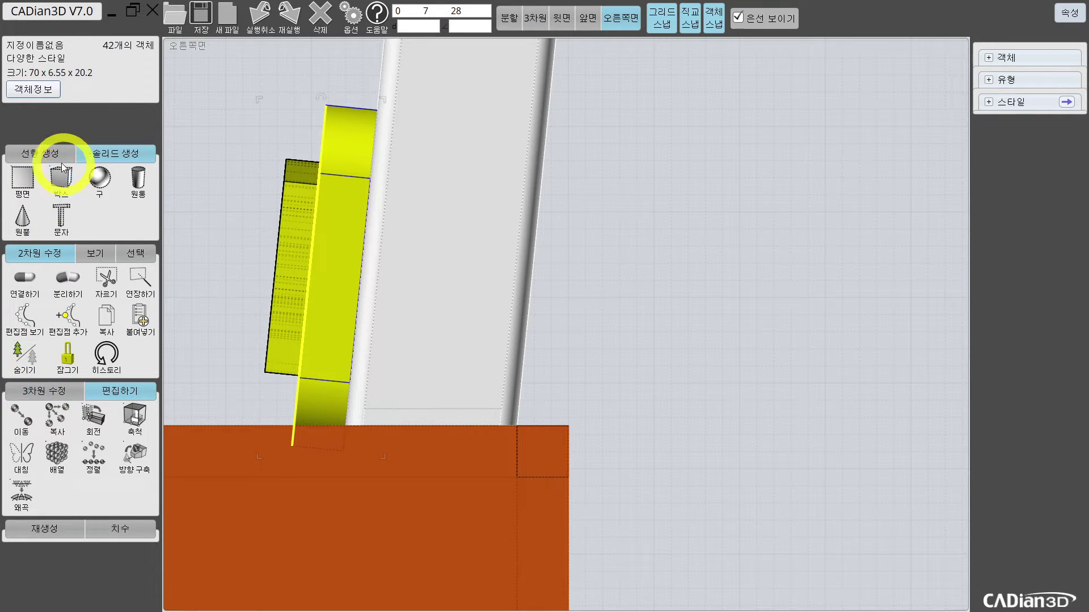
Draw a line about 7 long along the box's top surface, from the card holder's front corner across the plate's base
click(48, 153)
click(50, 181)
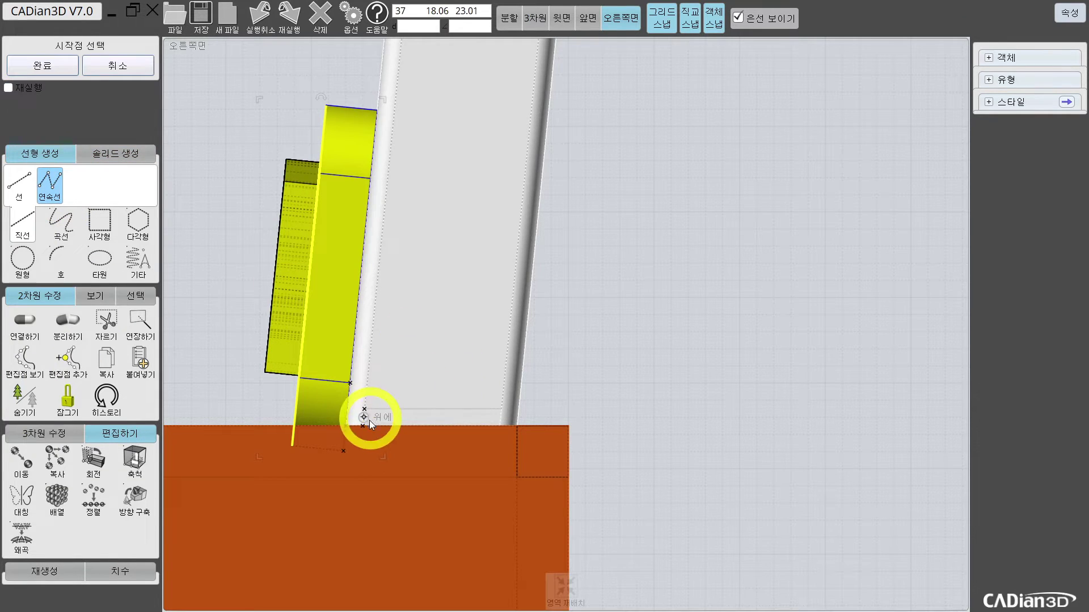
click(346, 426)
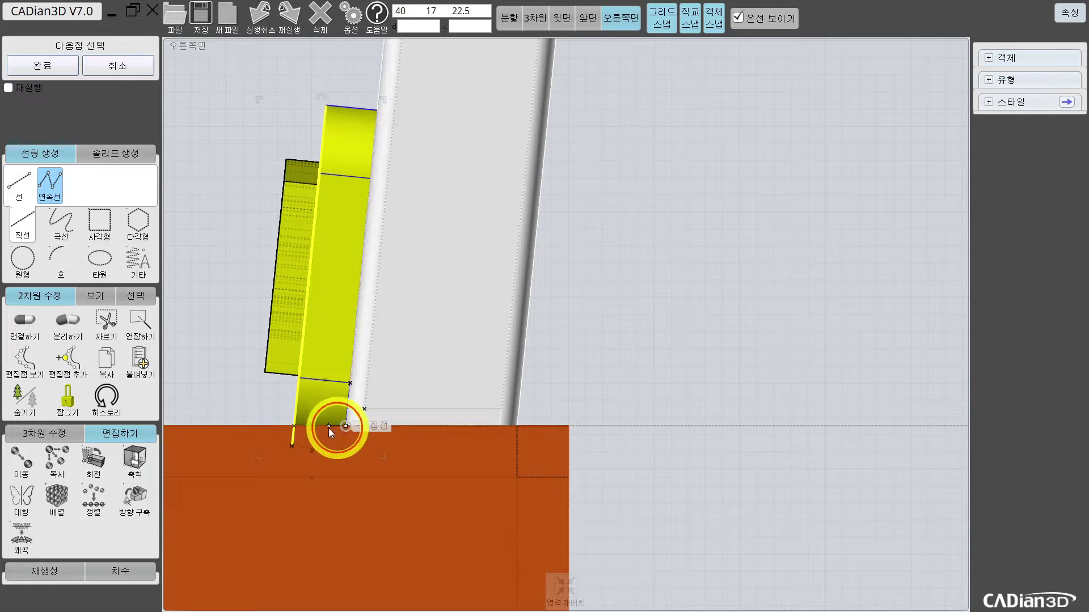
click(226, 425)
right_click(247, 429)
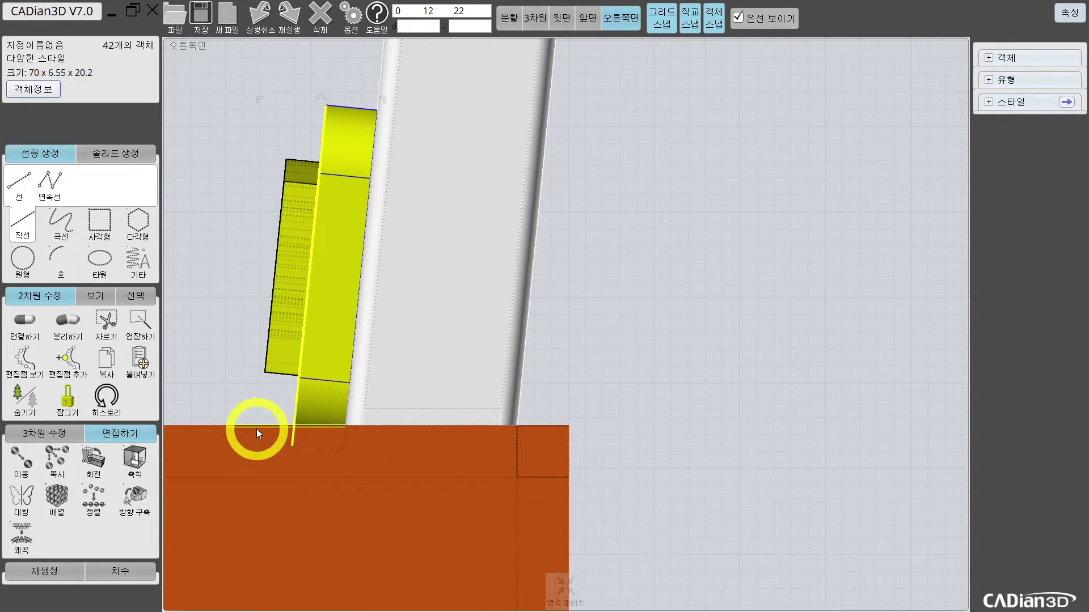
Cut off the blue plate's portion below the box top with a Boolean subtraction (차집합) using the drawn line
click(339, 407)
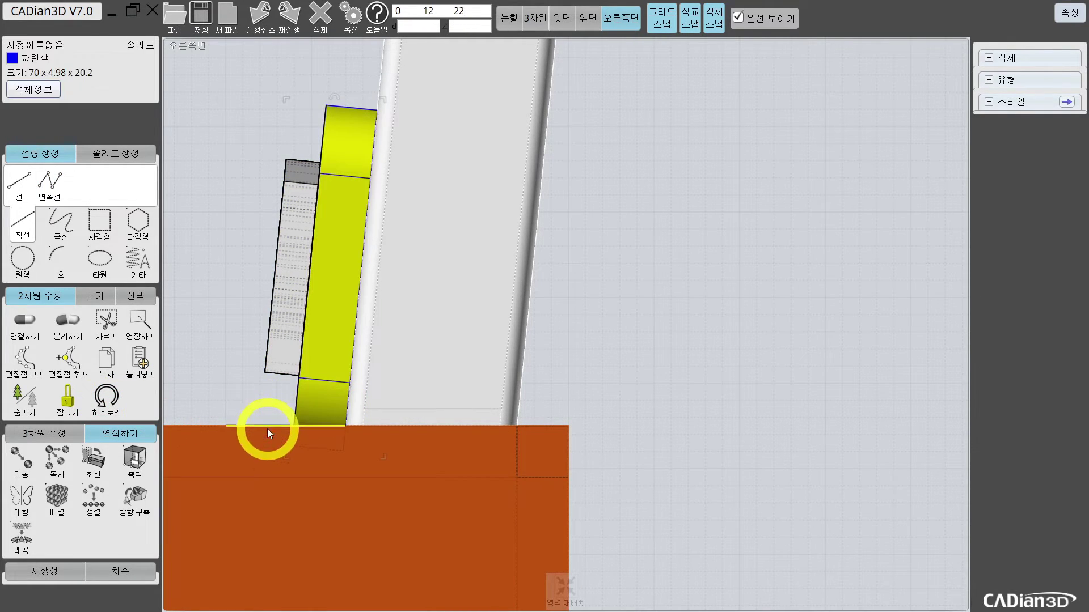
shift+click(267, 429)
click(43, 441)
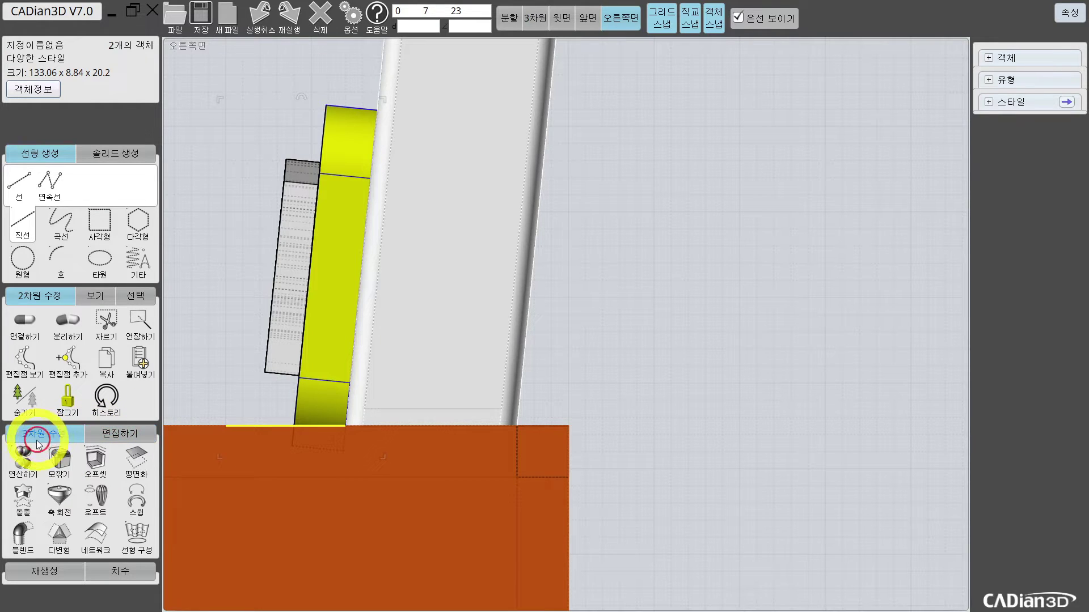
click(26, 456)
click(214, 407)
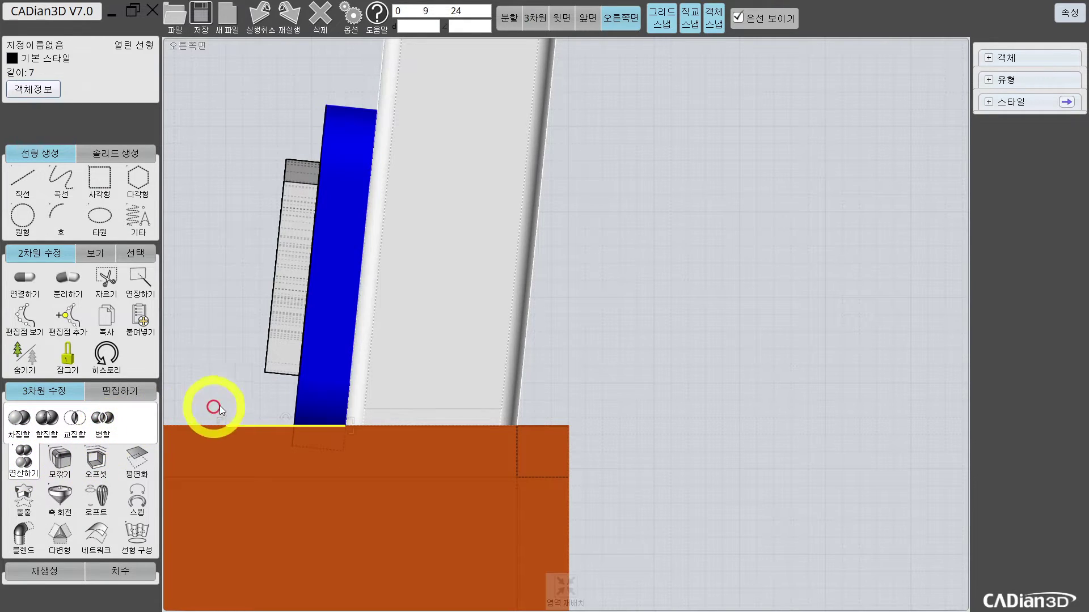
click(252, 407)
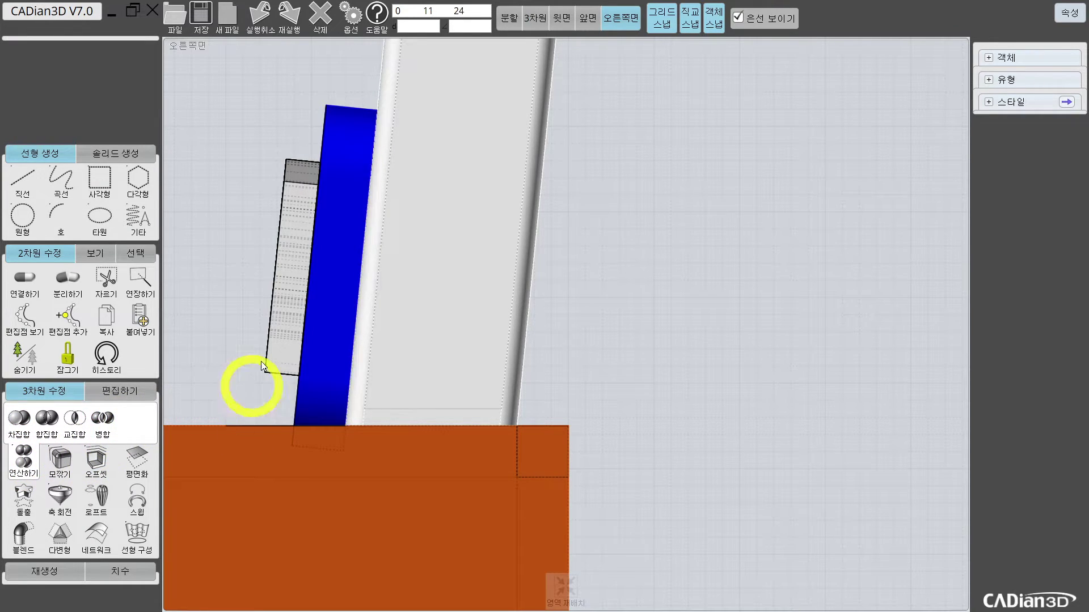
Delete the leftover rounded outline curve on the blue plate's front face in the 3차원 view
click(510, 23)
scroll(673, 239, up, 3)
scroll(627, 161, up, 3)
click(712, 151)
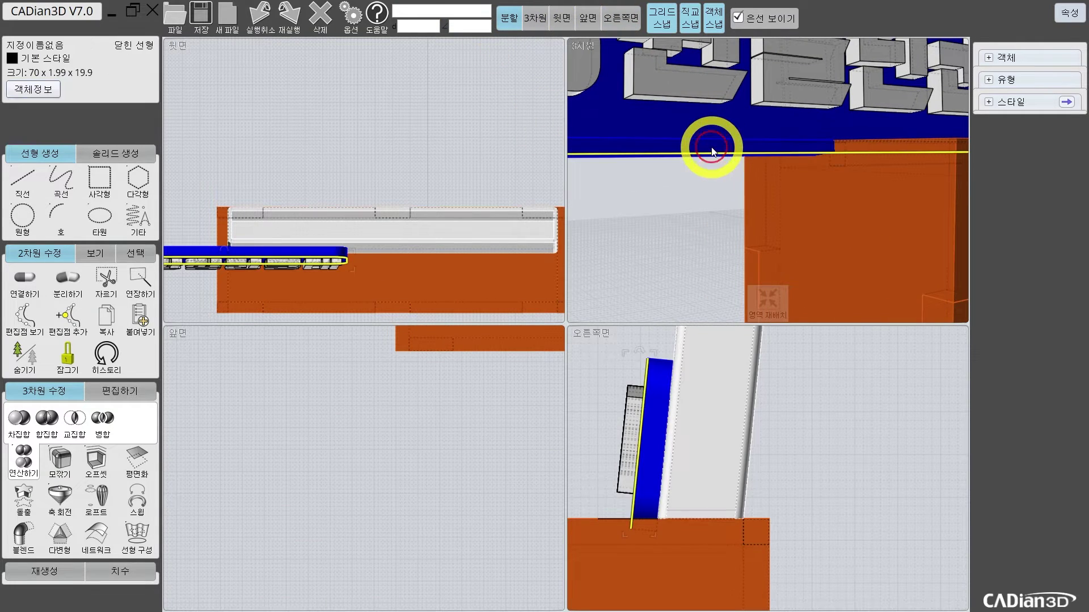
scroll(742, 142, down, 3)
click(532, 20)
scroll(638, 297, down, 5)
key(Delete)
scroll(608, 286, up, 5)
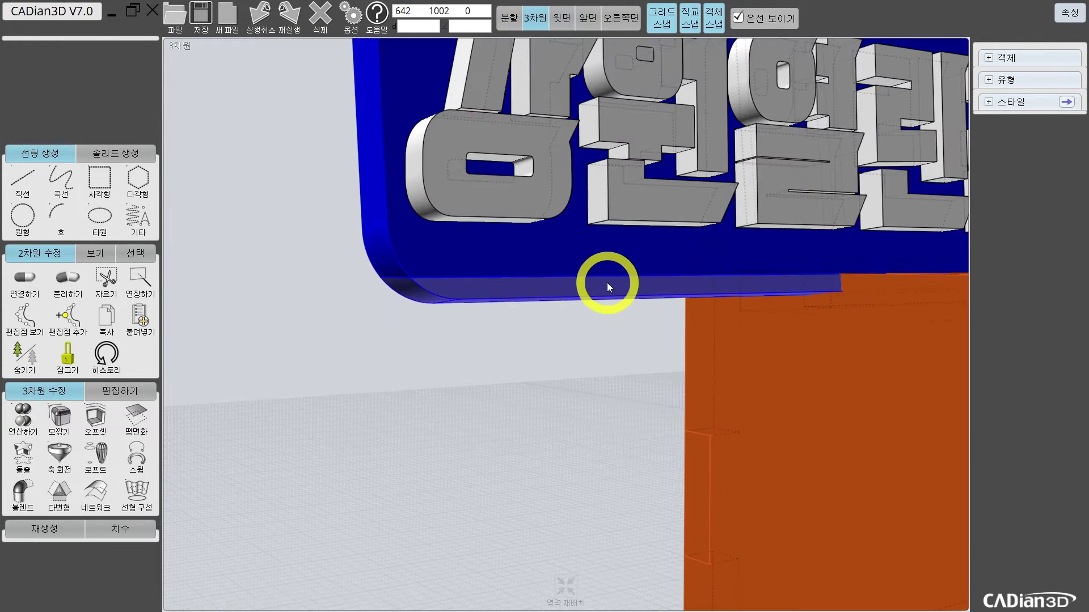
Delete the leftover strip hanging below the blue plate's trimmed lower edge
click(607, 282)
scroll(607, 284, down, 5)
key(Delete)
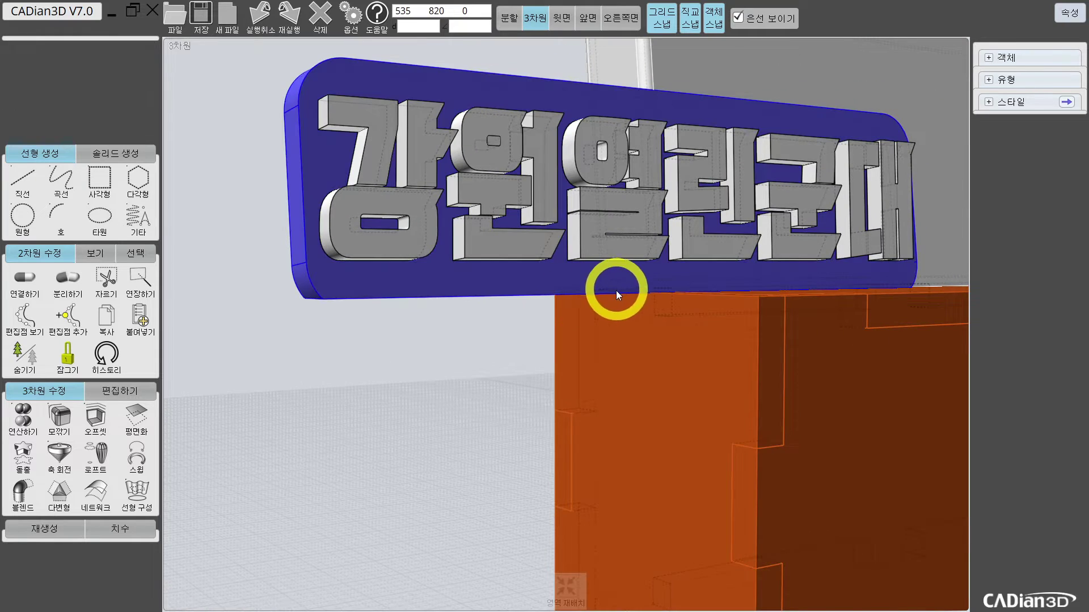
scroll(616, 291, down, 3)
scroll(499, 295, down, 2)
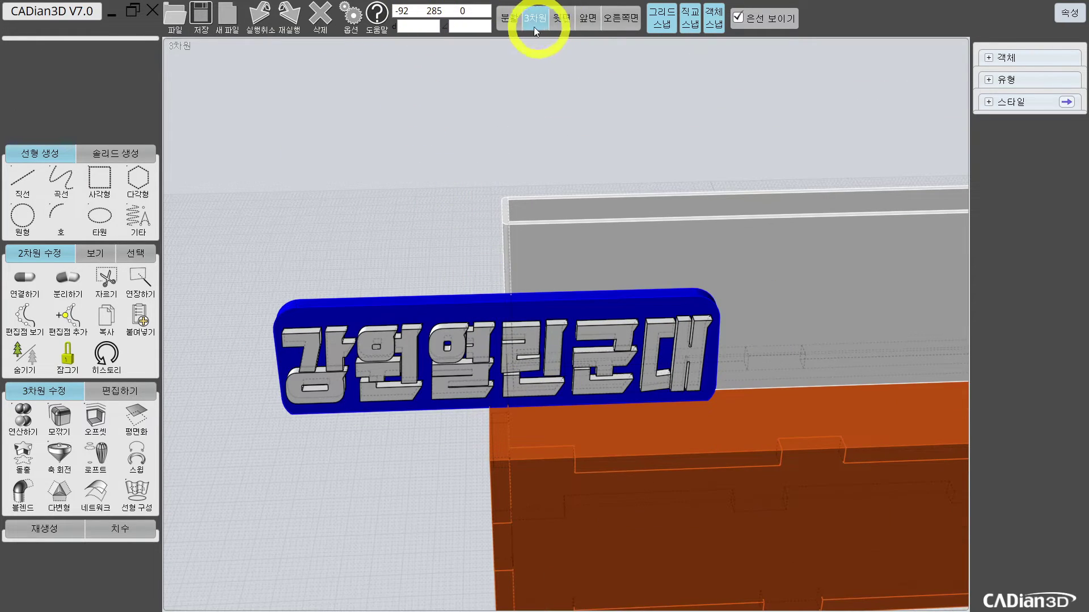
Select the blue plate together with its lettering in the split view and name the objects 강원열린군대
click(513, 22)
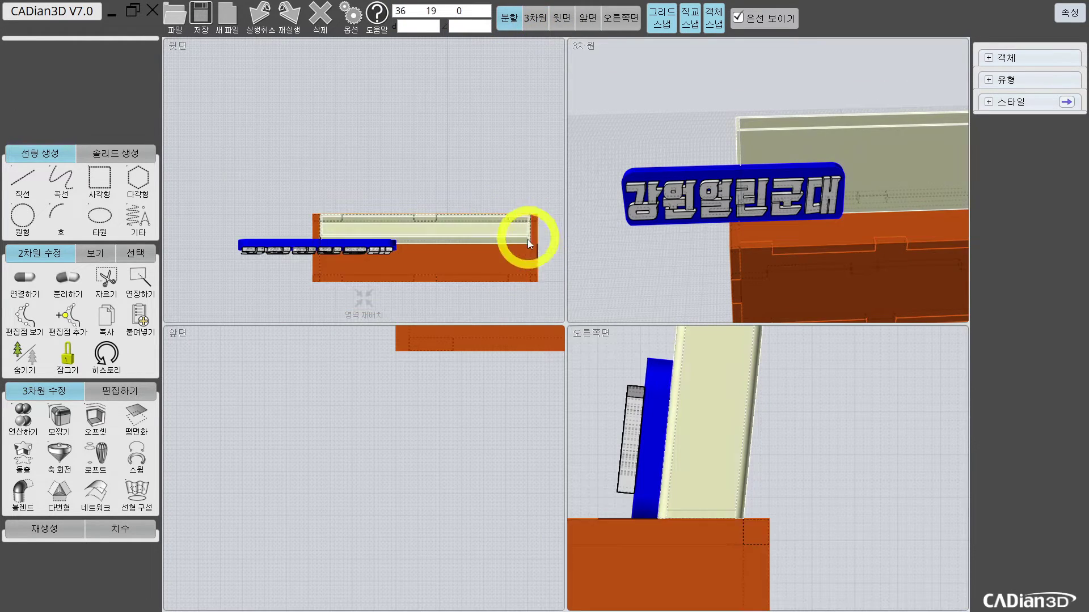
drag(194, 256, 432, 224)
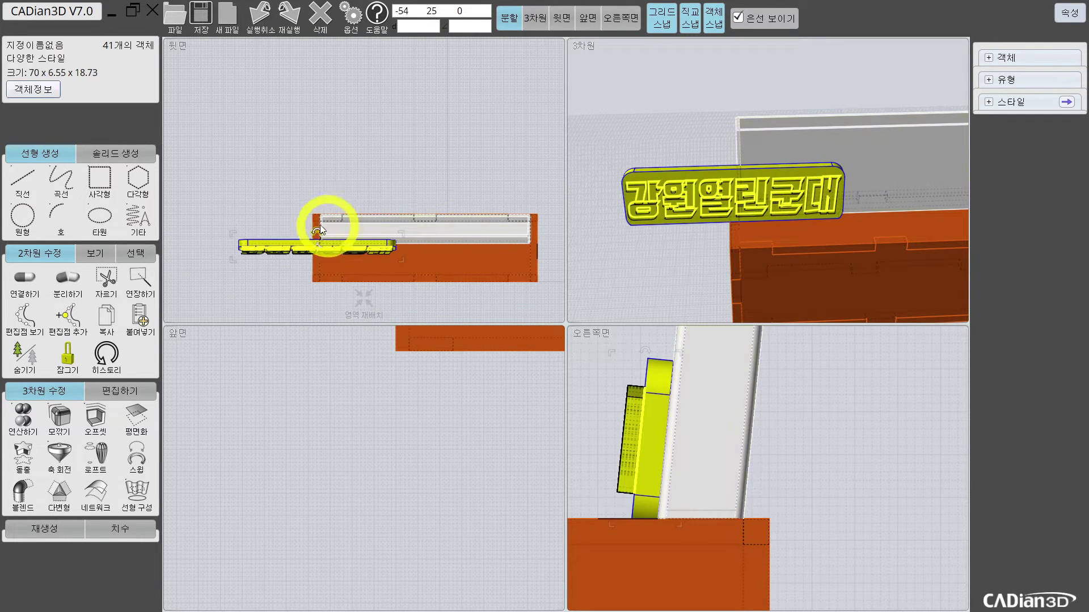
click(77, 57)
click(38, 46)
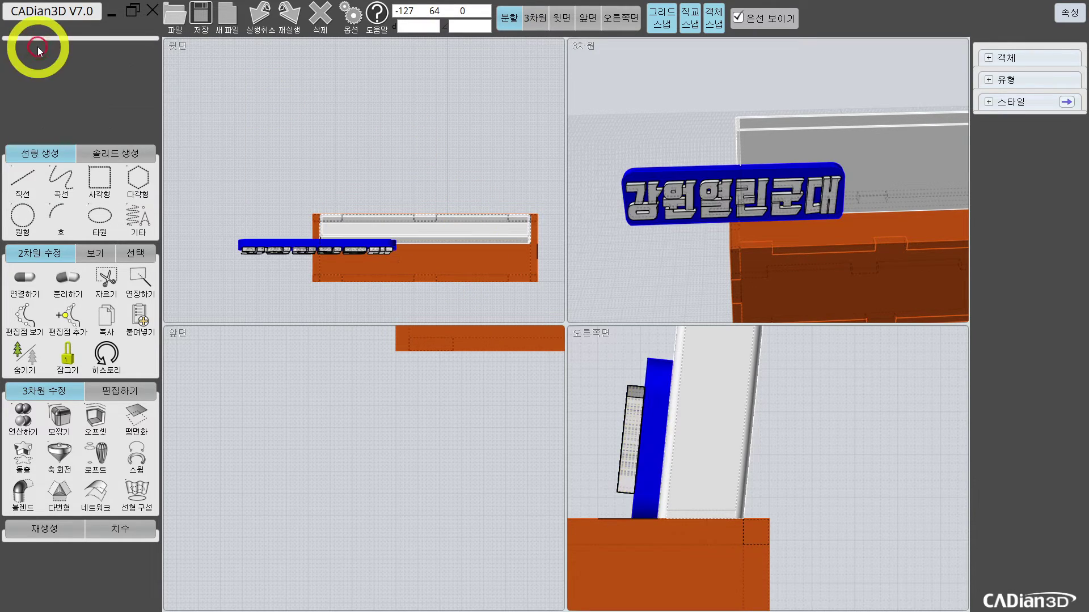
drag(215, 220, 488, 270)
click(56, 47)
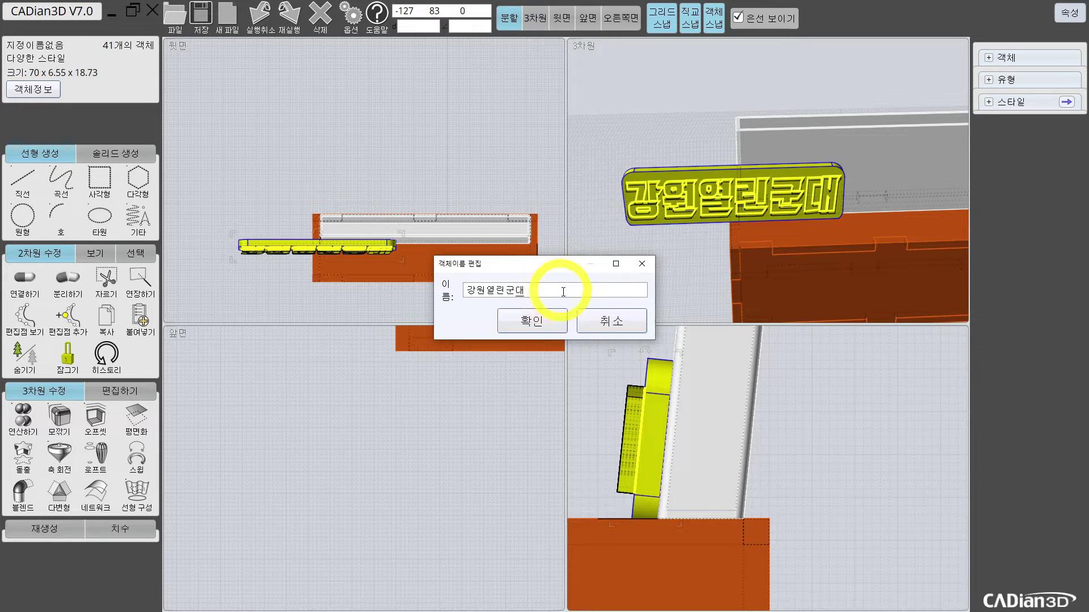
click(552, 319)
Move the plate and lettering from the plate's rear left corner so its left end lines up with the card holder's left edge
scroll(390, 237, up, 2)
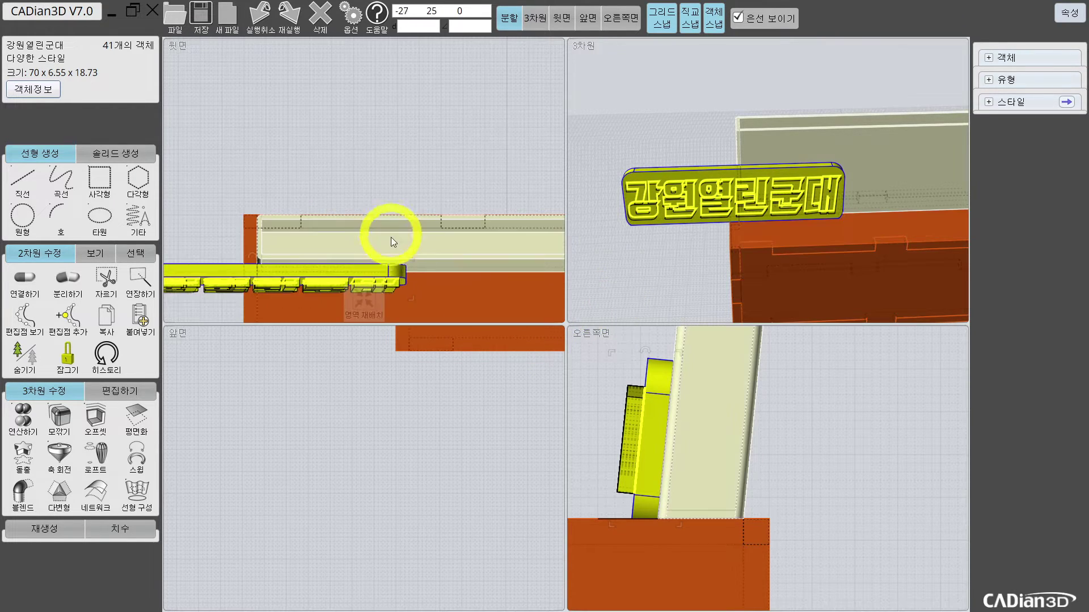
scroll(403, 257, down, 2)
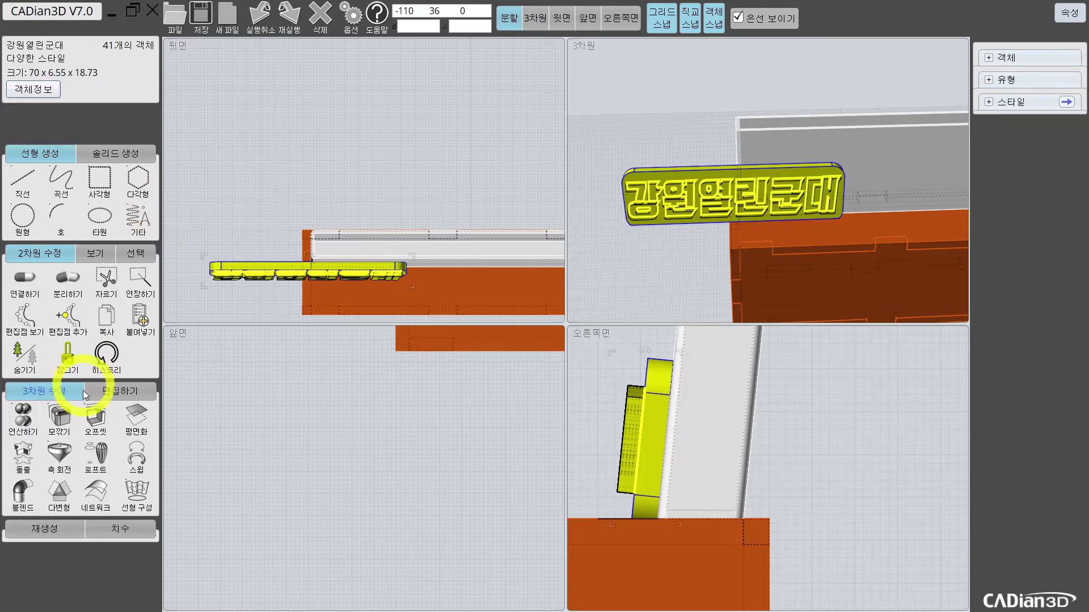
click(120, 391)
click(21, 419)
scroll(204, 257, up, 2)
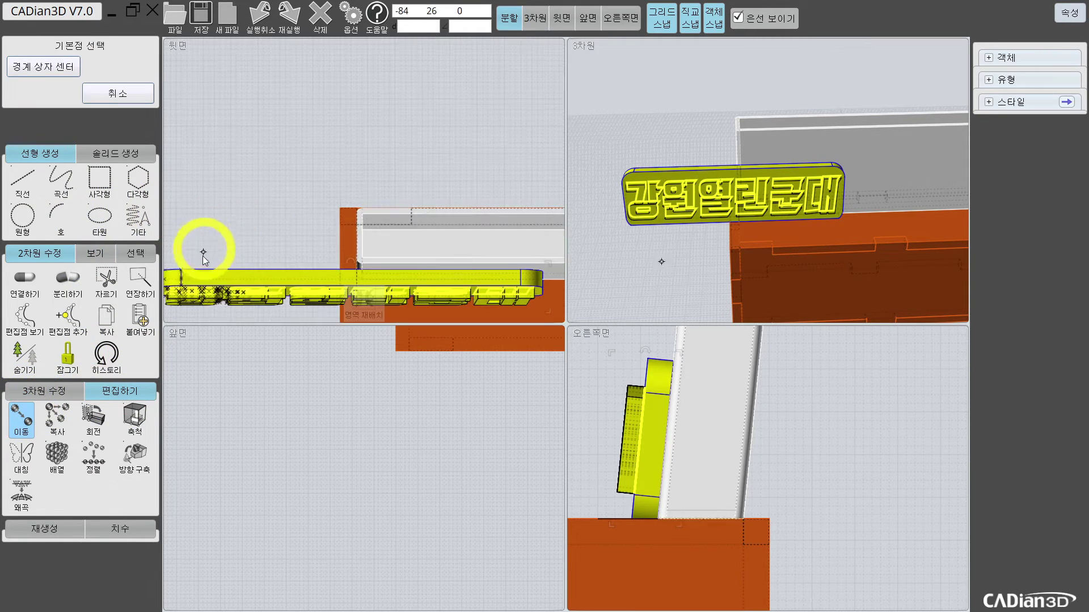
middle_drag(204, 257, 352, 234)
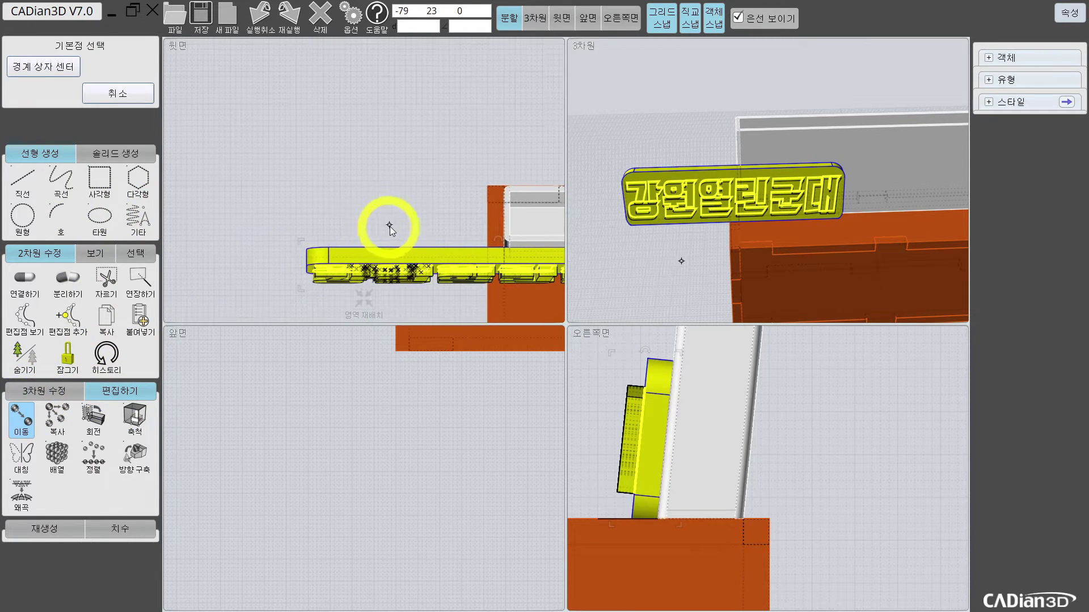
click(302, 250)
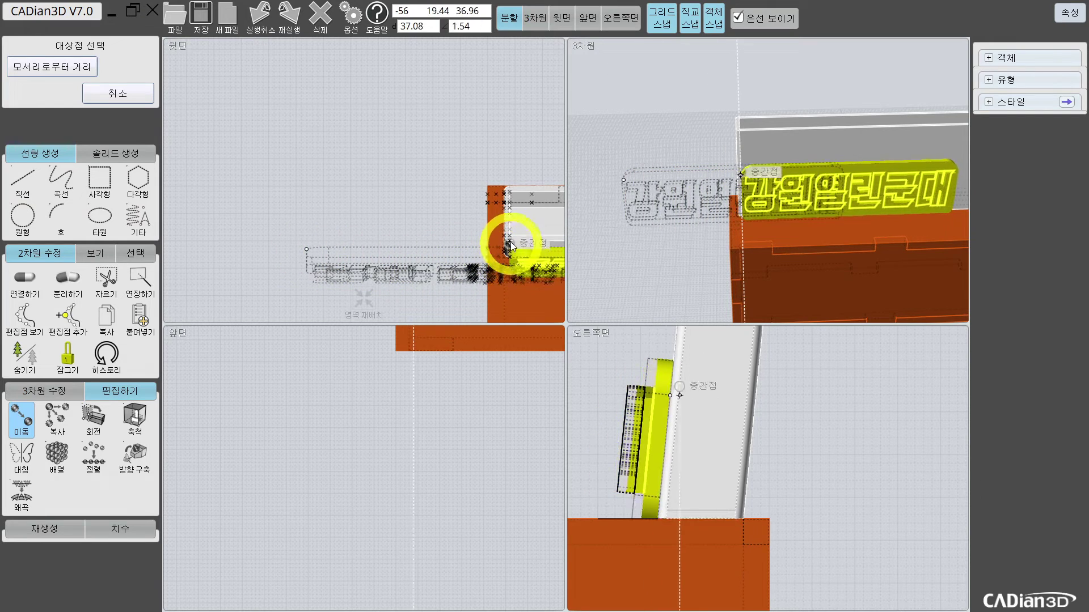
click(502, 297)
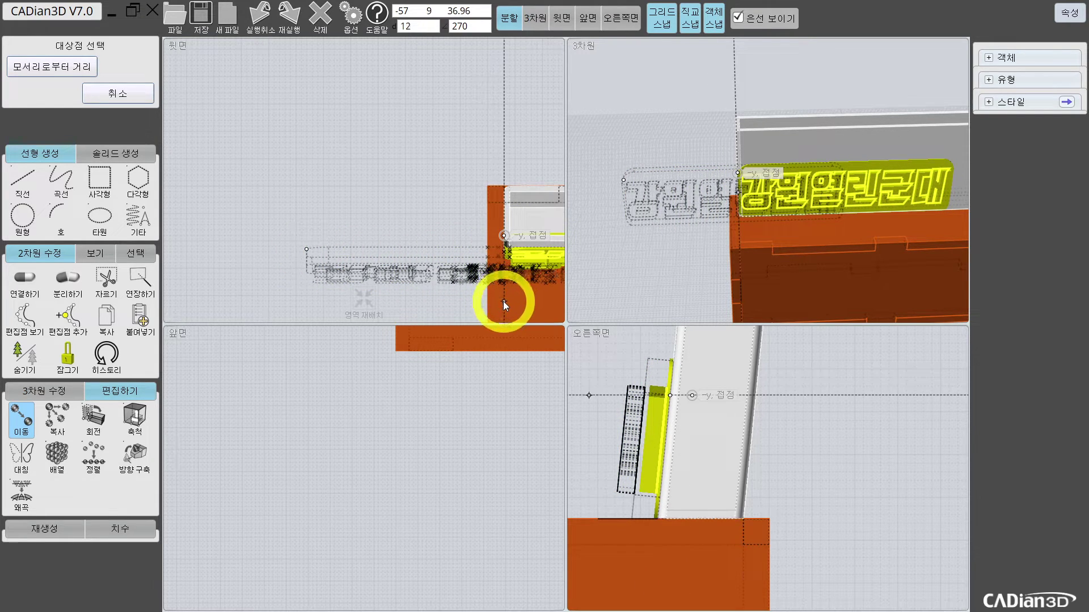
scroll(510, 292, up, 4)
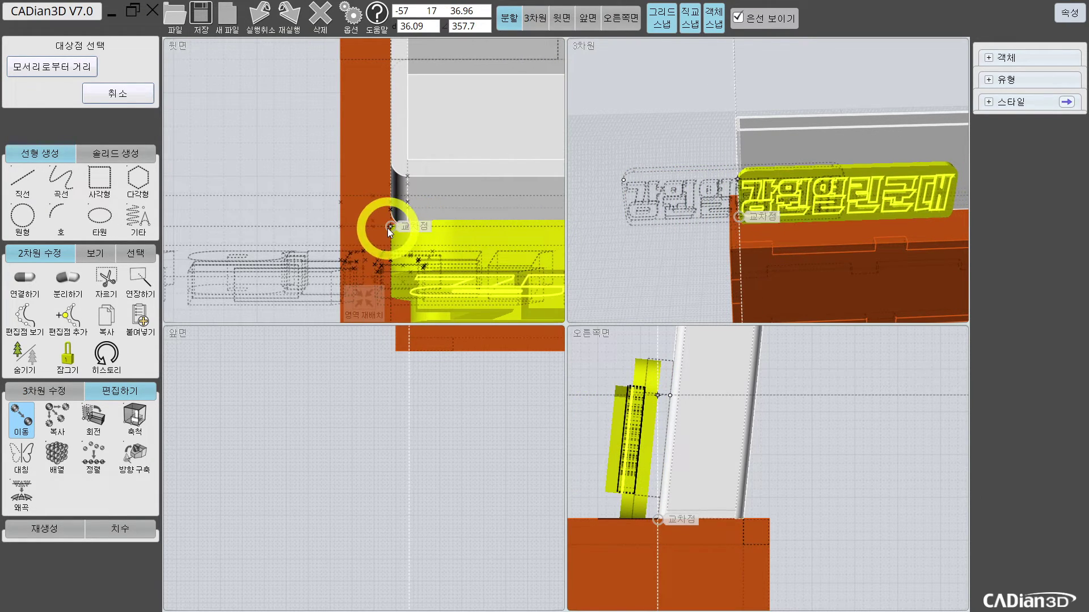
click(388, 226)
scroll(926, 259, down, 6)
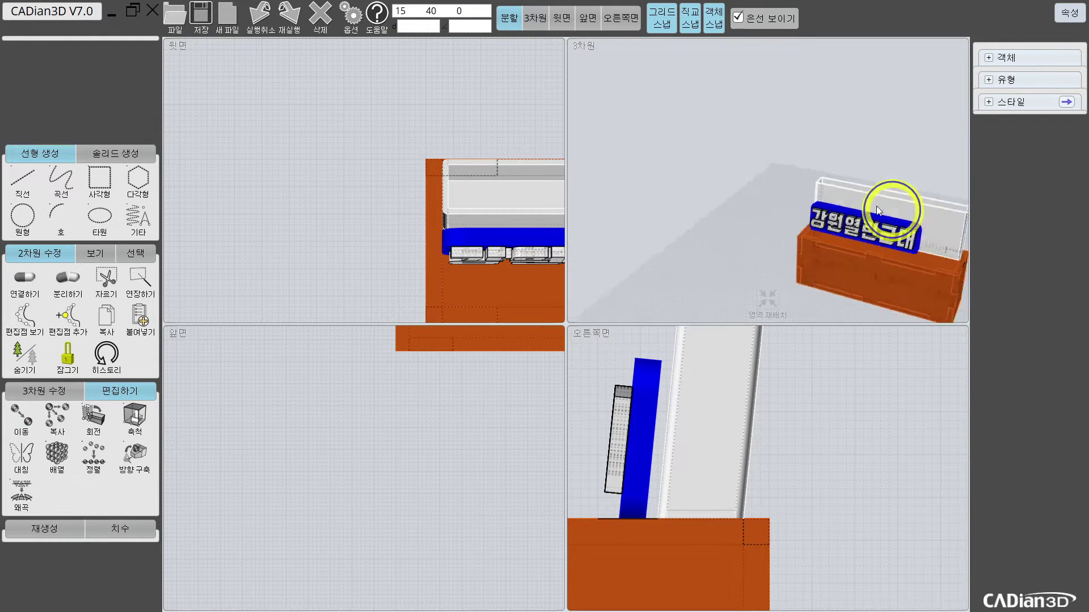
scroll(739, 243, up, 3)
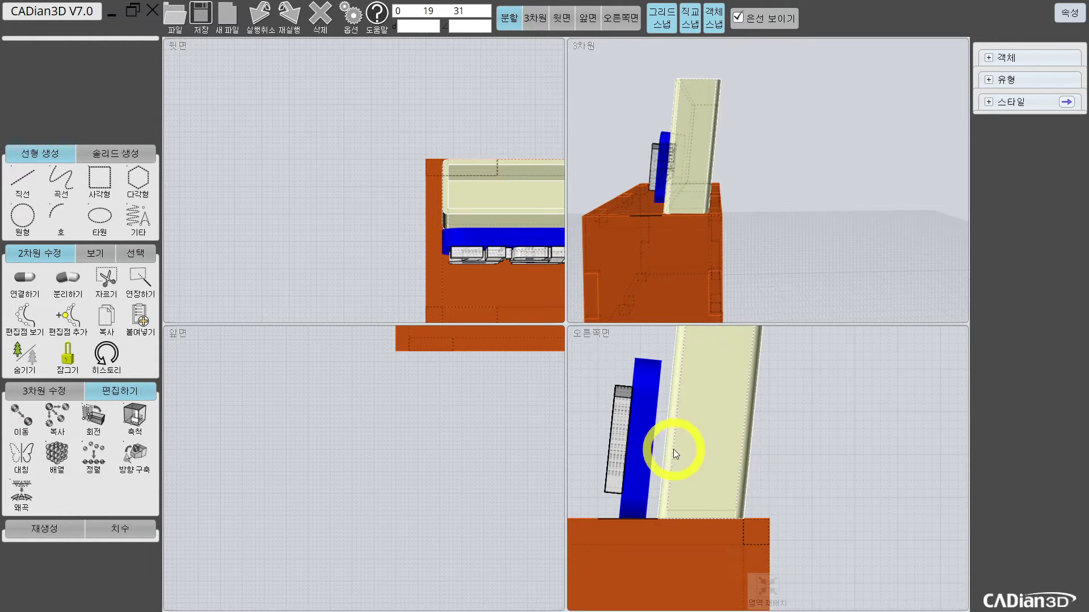
Move the plate and lettering along the box top in the 오른쪽면 view until the plate's back edge meets the card holder's front
scroll(651, 414, down, 2)
drag(626, 445, 669, 516)
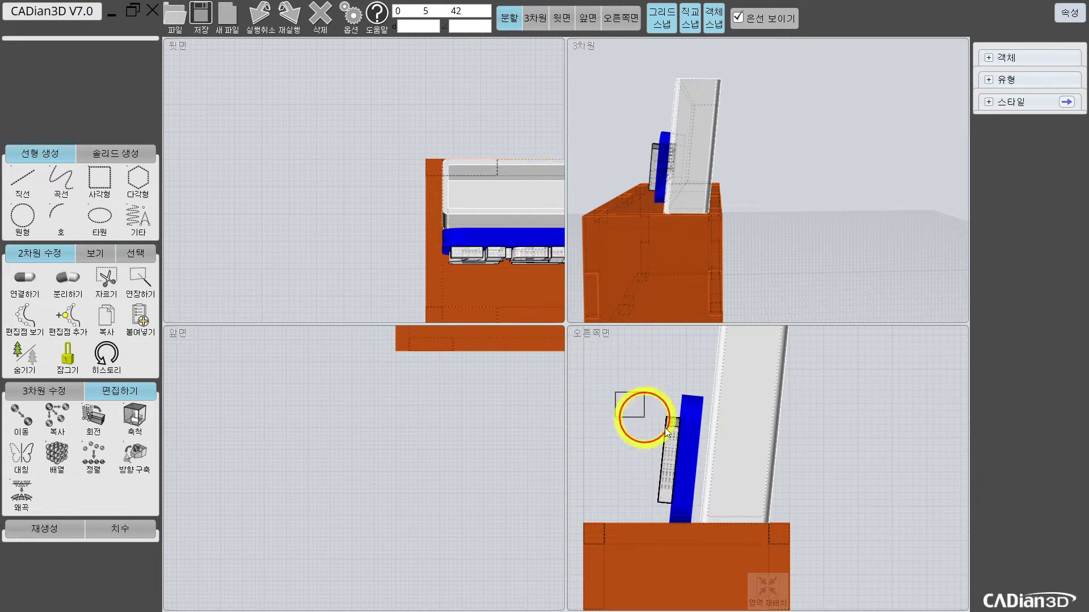
drag(615, 389, 728, 533)
scroll(728, 489, up, 2)
key(m)
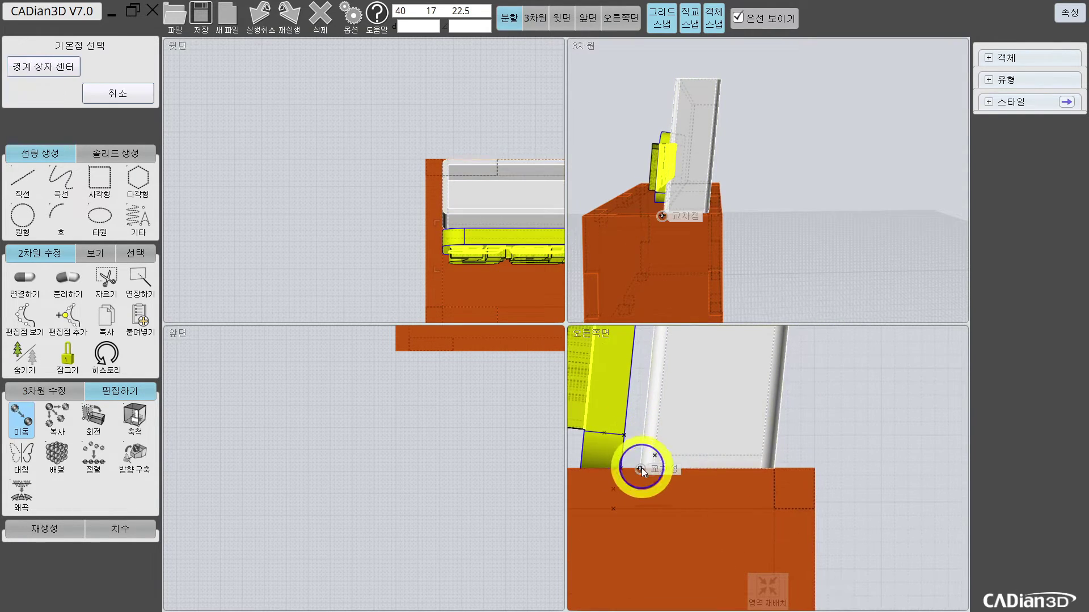
click(621, 468)
click(641, 468)
scroll(677, 450, down, 3)
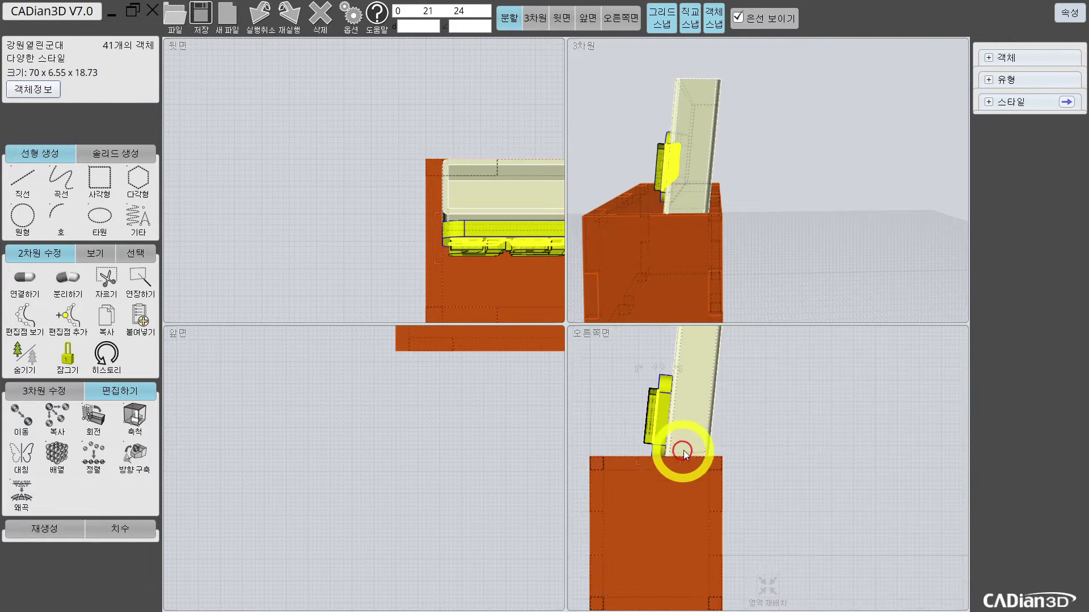
key(Escape)
Examine the assembled box, card holder and plate from several angles and in the orthographic views
right_drag(703, 267, 882, 231)
scroll(850, 222, down, 3)
click(767, 298)
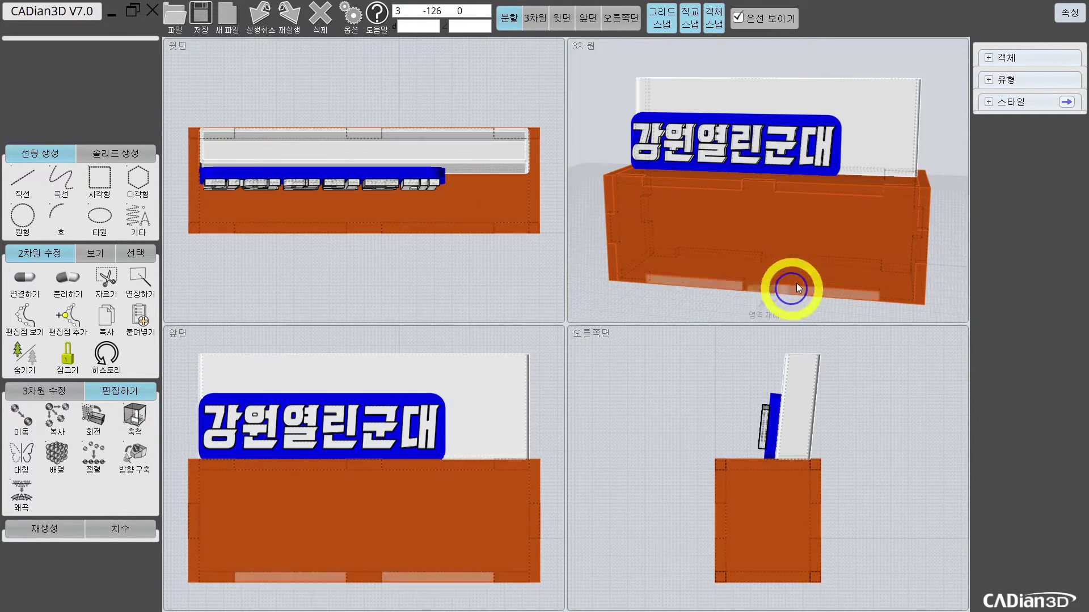
right_drag(805, 227, 842, 208)
scroll(737, 233, down, 2)
scroll(842, 208, up, 3)
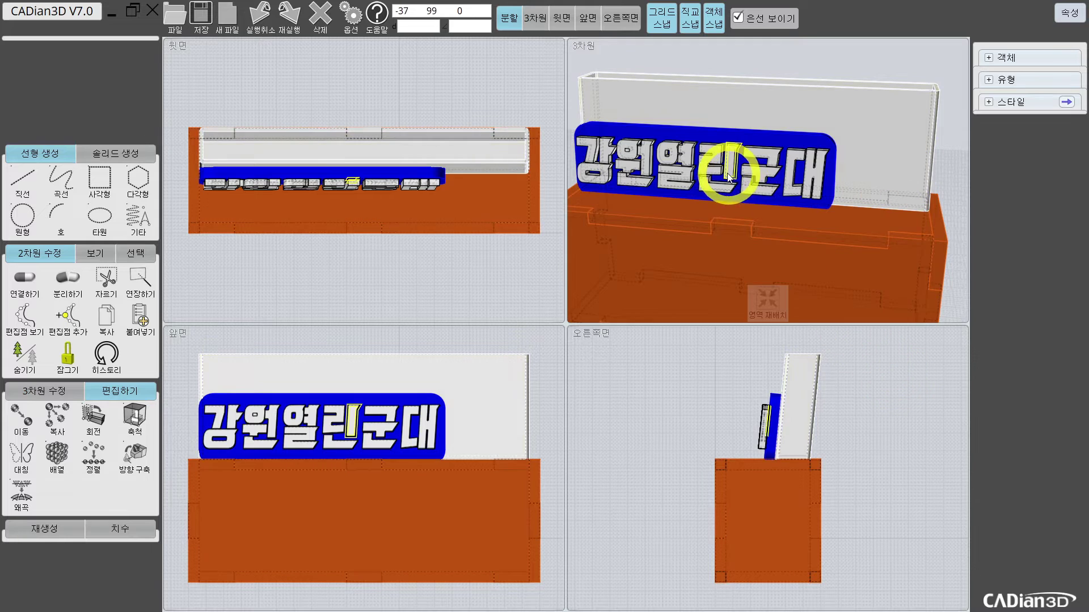
scroll(799, 186, down, 3)
right_drag(822, 198, 866, 188)
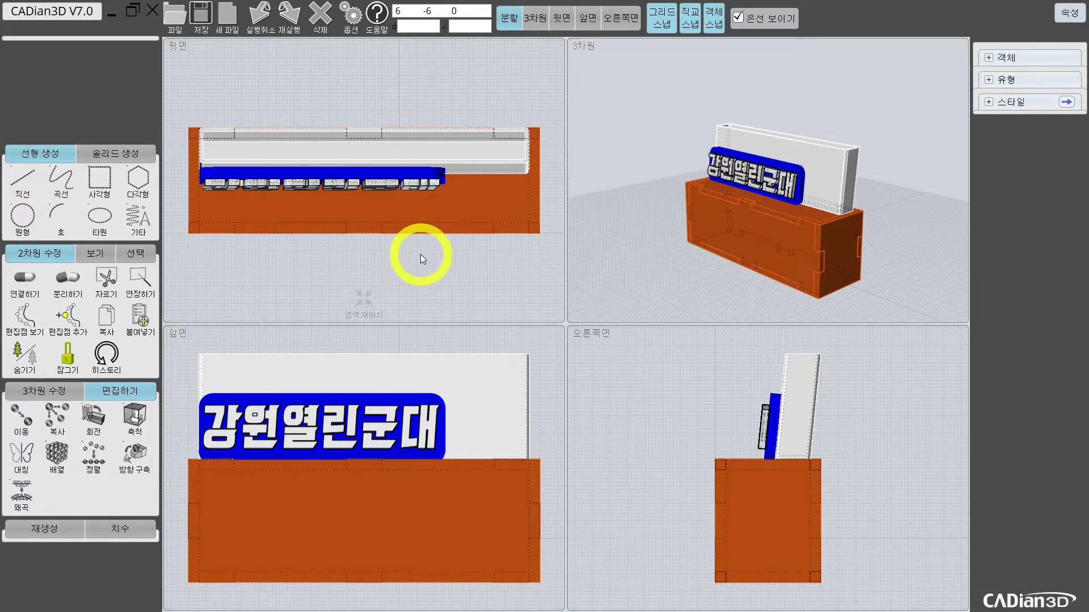
scroll(420, 258, down, 3)
scroll(420, 261, up, 2)
scroll(372, 570, down, 1)
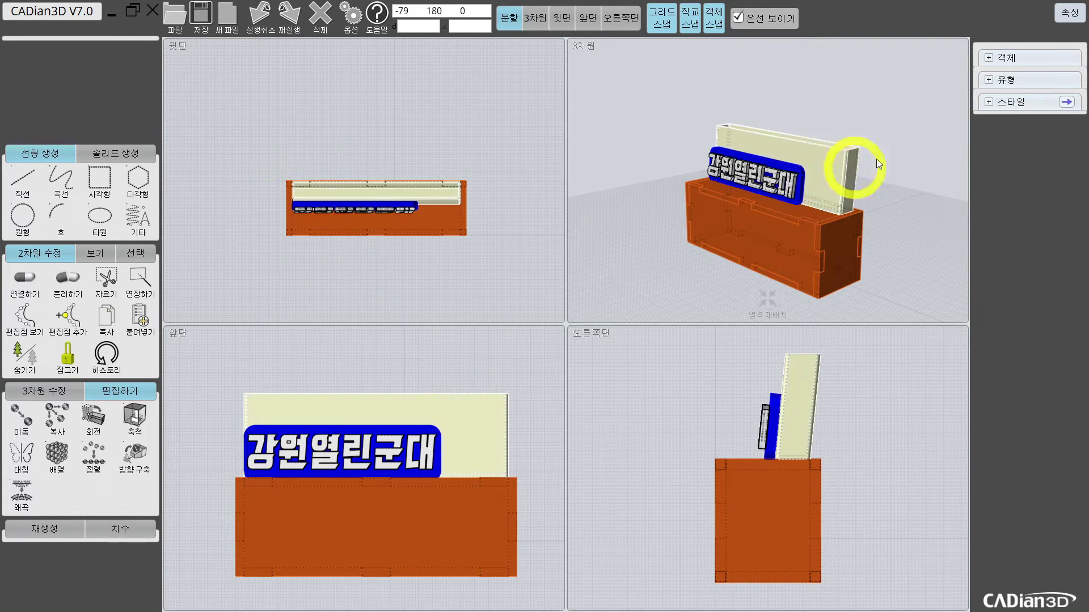
Select all (솔리드)MDF solids through the object list and place a copy of the box to the right of the assembly
click(988, 58)
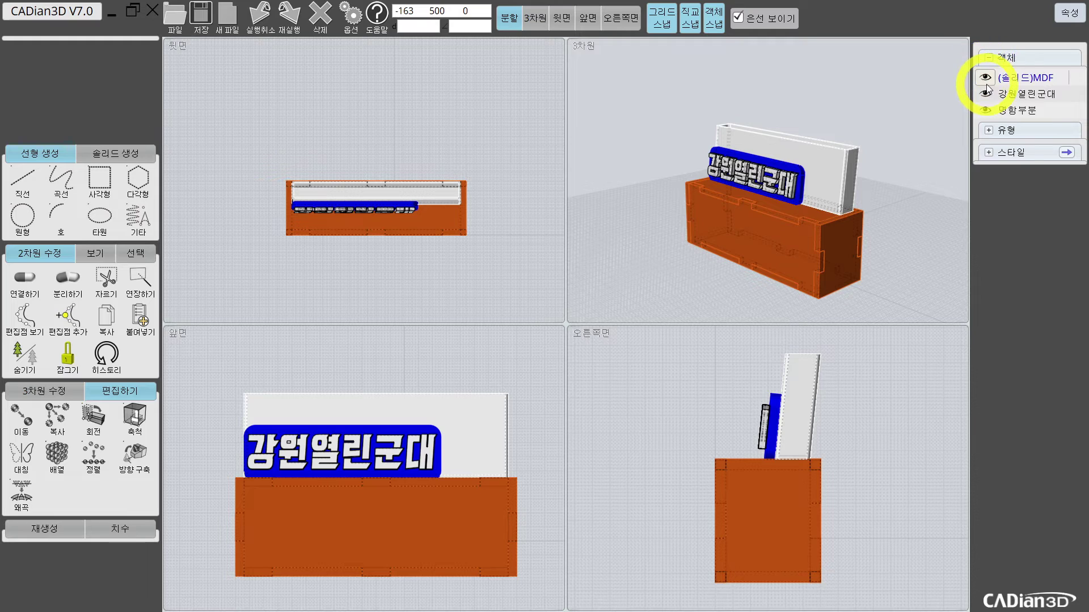
click(989, 58)
click(989, 79)
click(990, 58)
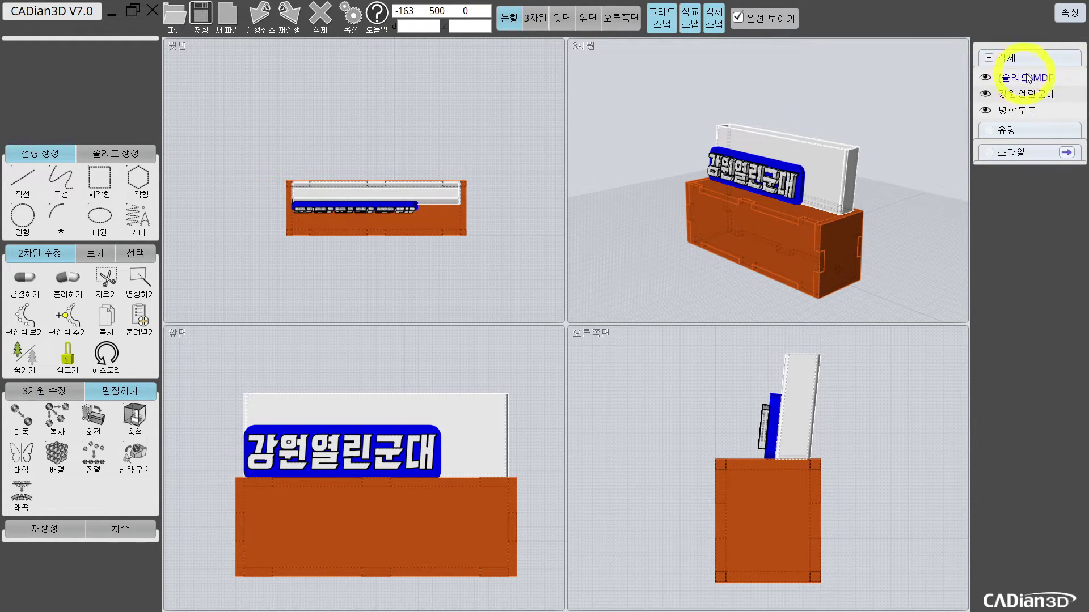
click(1076, 79)
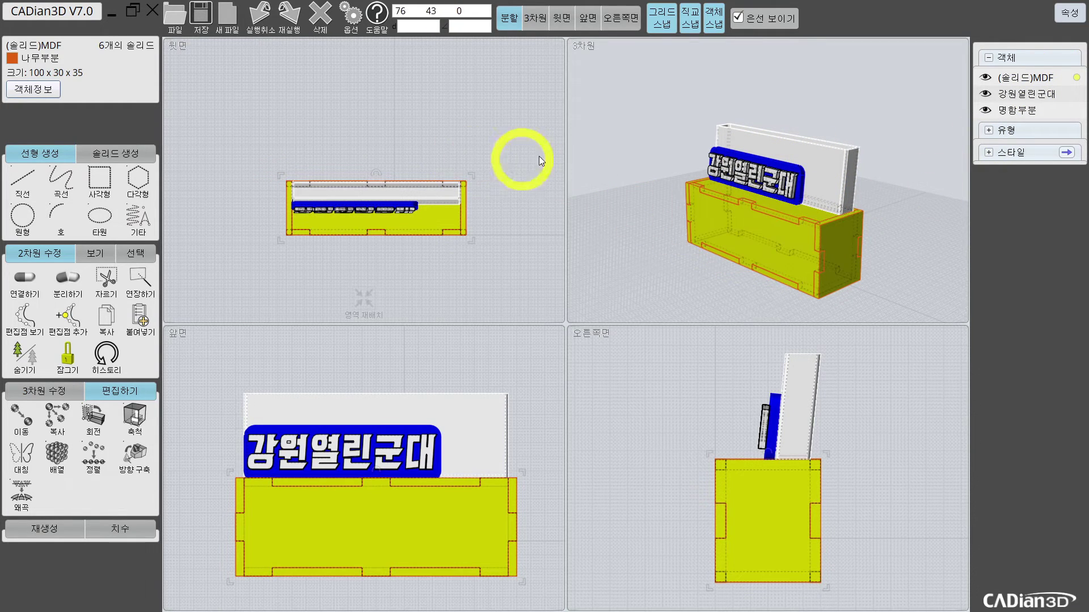
scroll(590, 149, down, 5)
scroll(417, 130, down, 3)
middle_drag(437, 68, 352, 138)
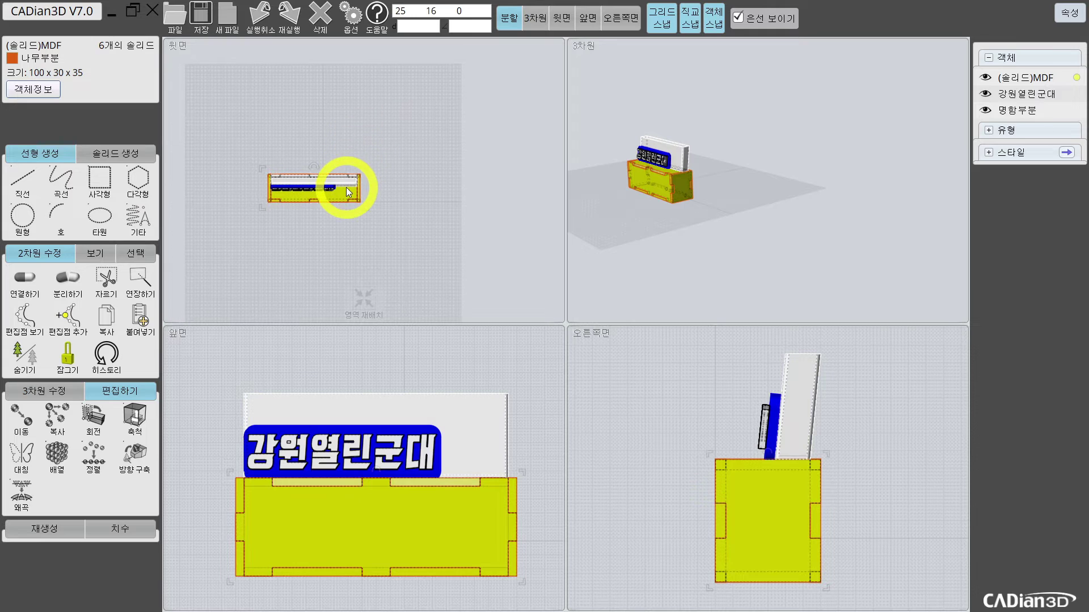
drag(347, 186, 502, 194)
click(472, 230)
middle_drag(479, 196, 401, 225)
scroll(416, 258, up, 3)
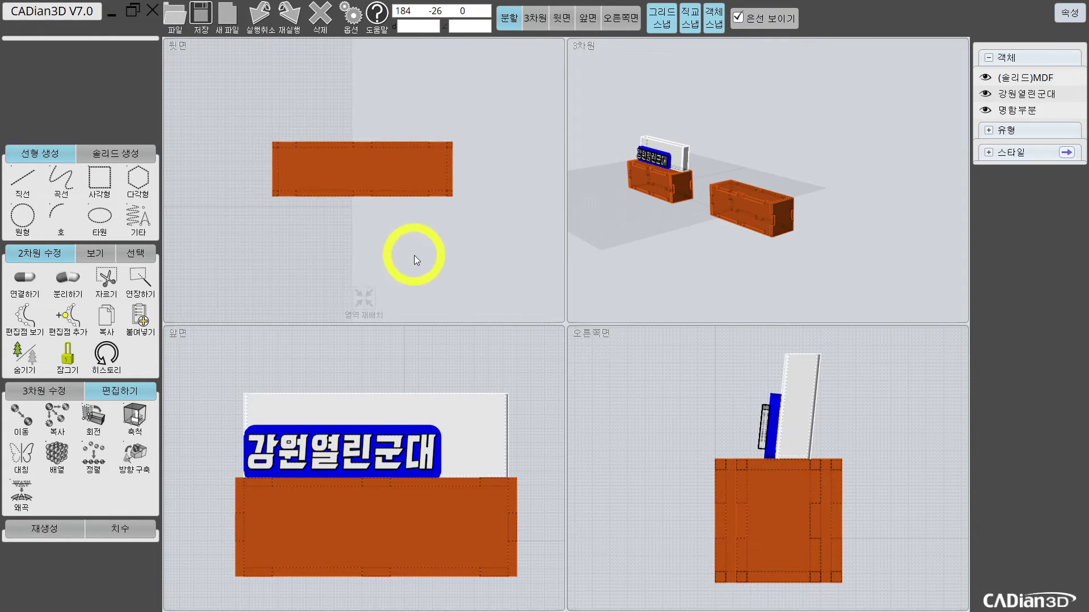
Move the copied box's top and bottom panels out and lay them side by side behind the box in the 윗면 view
scroll(413, 245, down, 3)
drag(406, 210, 374, 118)
click(429, 138)
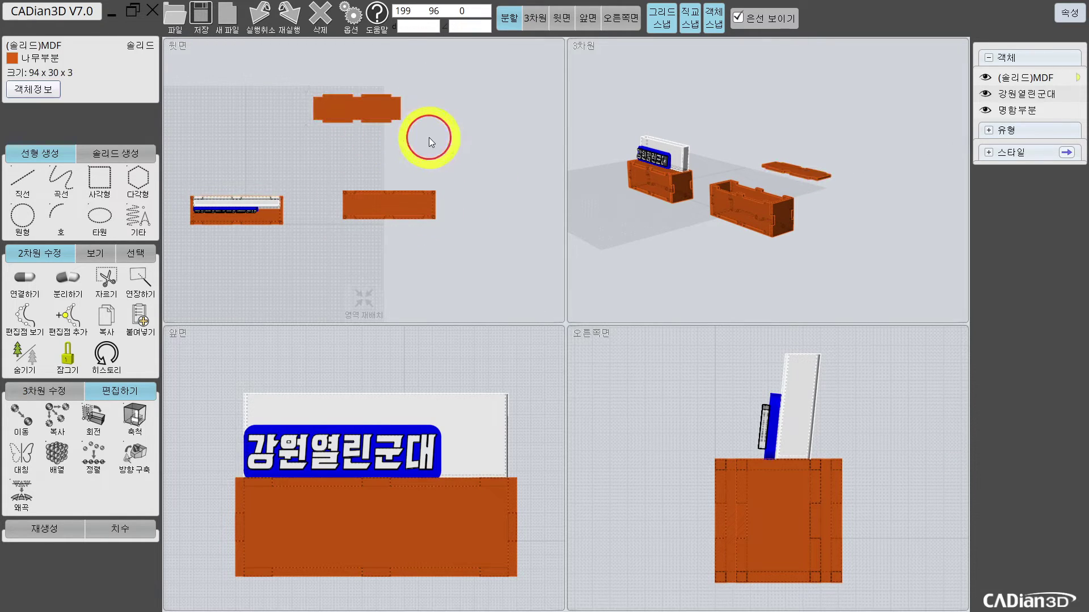
drag(387, 211, 451, 107)
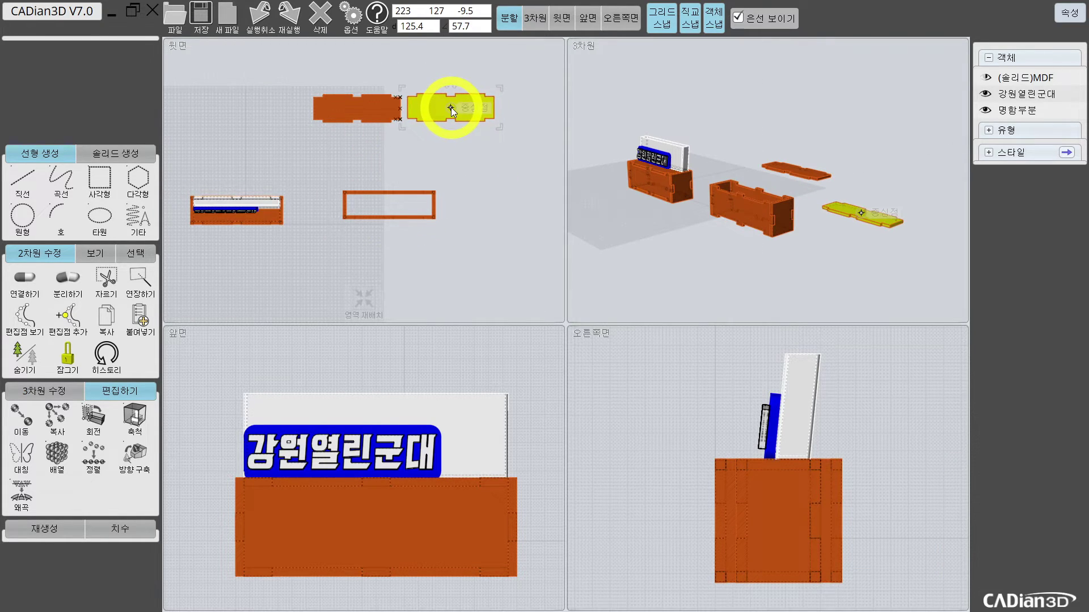
click(435, 138)
scroll(435, 165, up, 2)
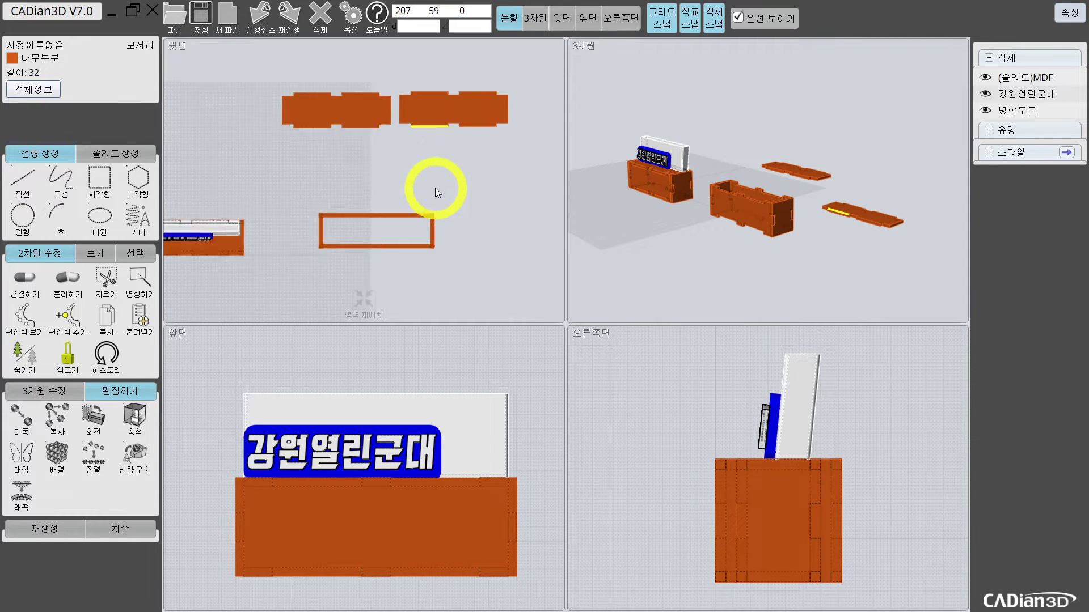
Move one long side panel of the copied box straight up out of the box in the 앞면 view
scroll(434, 188, down, 3)
scroll(612, 488, down, 6)
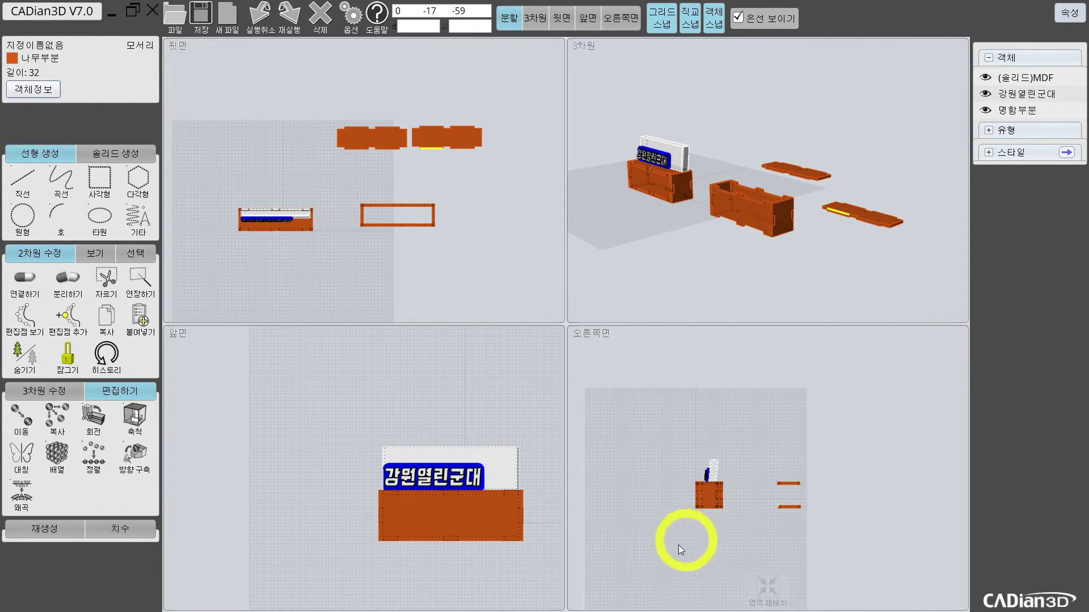
click(766, 592)
scroll(371, 414, down, 5)
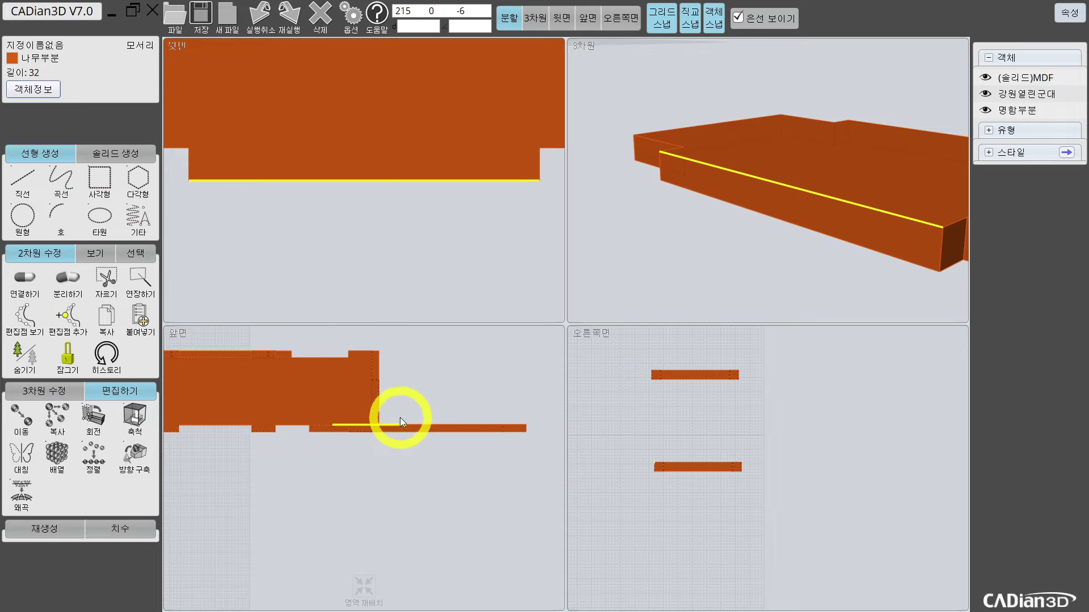
scroll(372, 409, up, 3)
middle_drag(372, 410, 478, 423)
key(Escape)
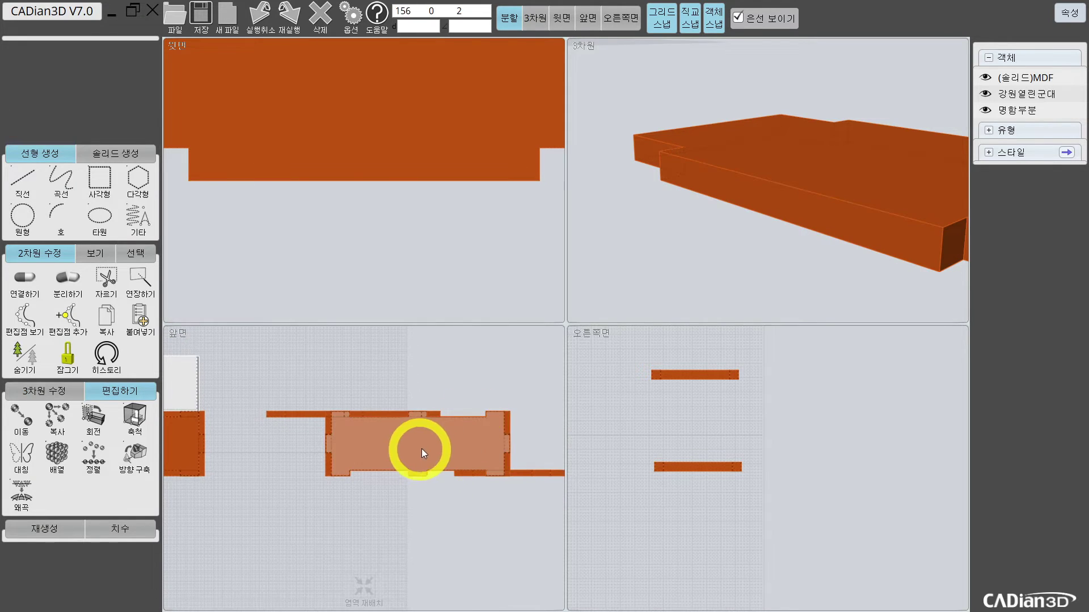
scroll(441, 181, down, 4)
scroll(443, 220, down, 3)
middle_drag(444, 221, 436, 176)
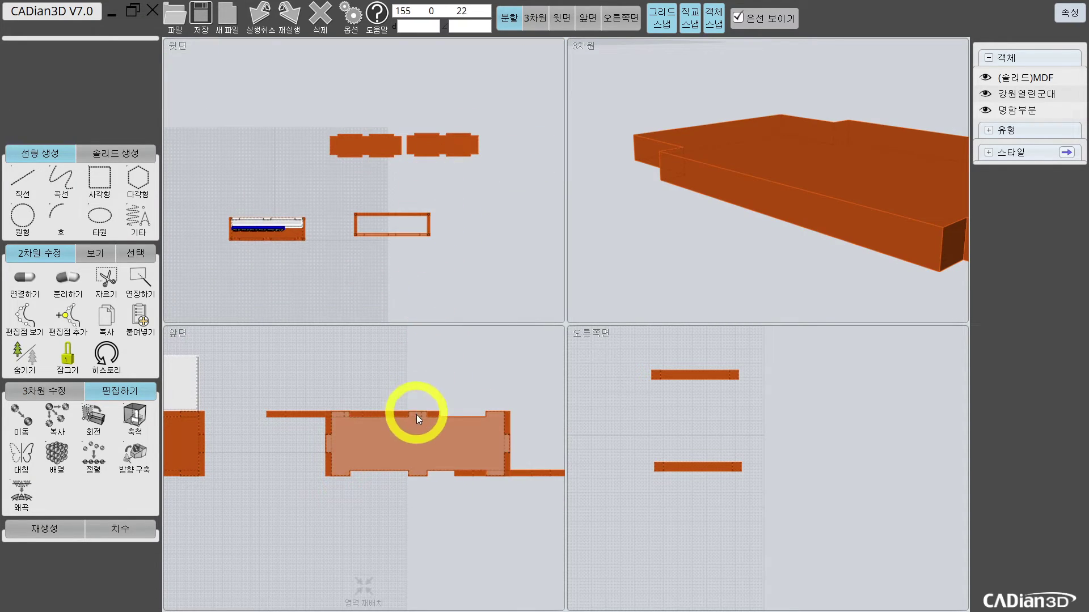
drag(419, 413, 420, 356)
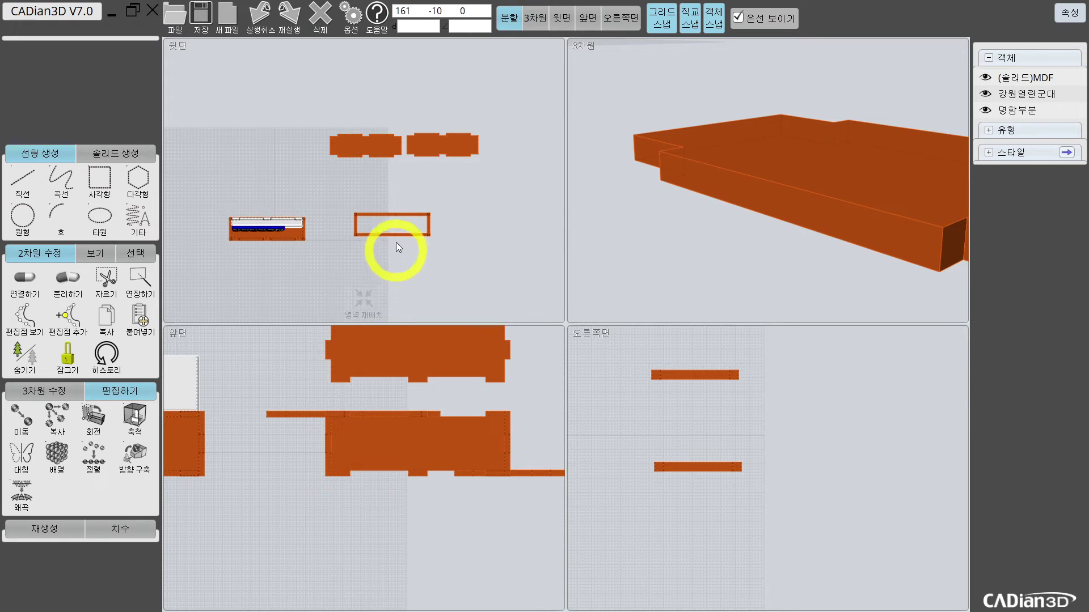
Move the copied box's other long side panel straight down out of the box in the 앞면 view
scroll(401, 433, down, 2)
middle_drag(401, 437, 372, 451)
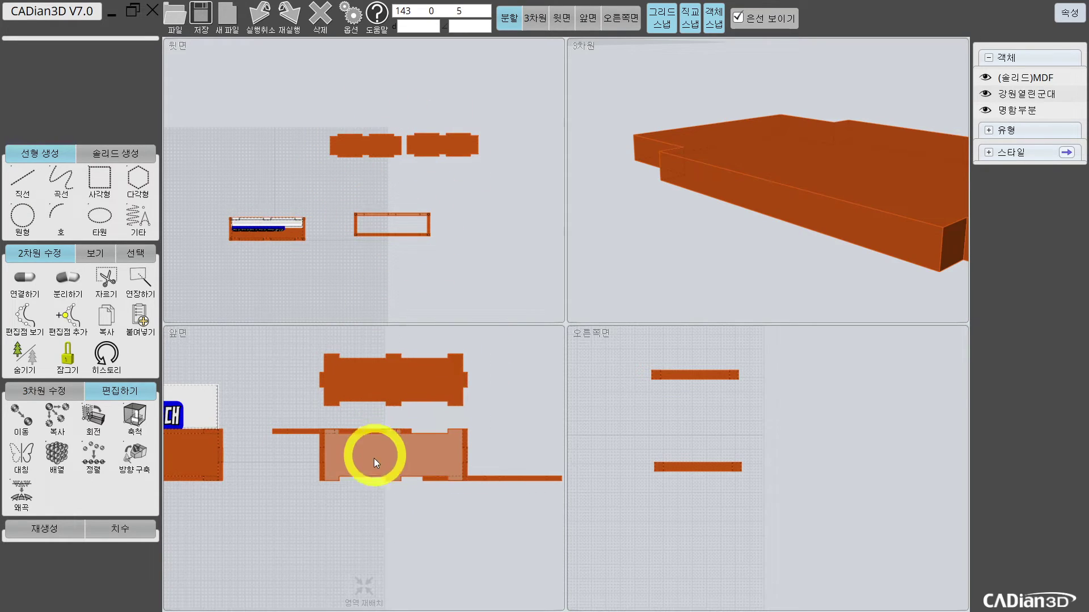
click(369, 499)
Lay both long side panels flat by transferring them from the 앞면 view to the 윗면 view with 작업창 이동, without making a copy
click(374, 377)
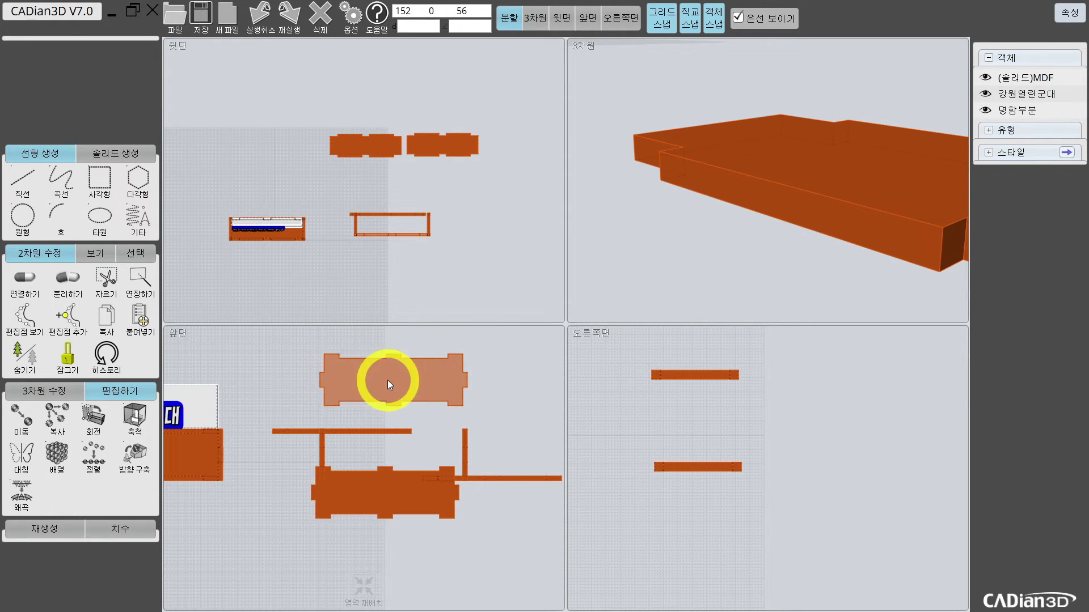
click(384, 492)
click(110, 432)
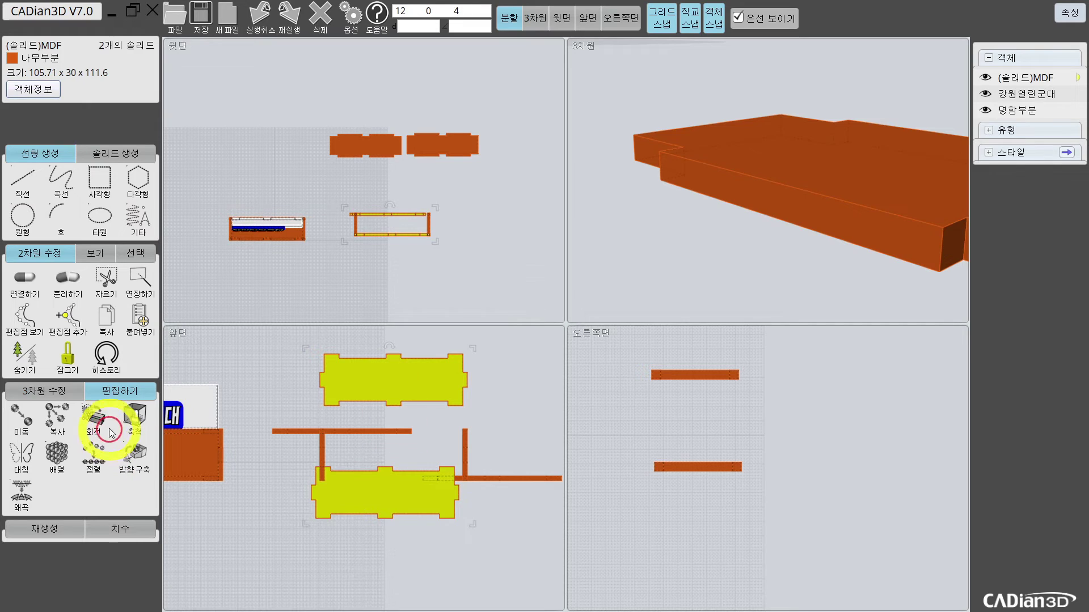
click(138, 457)
click(112, 468)
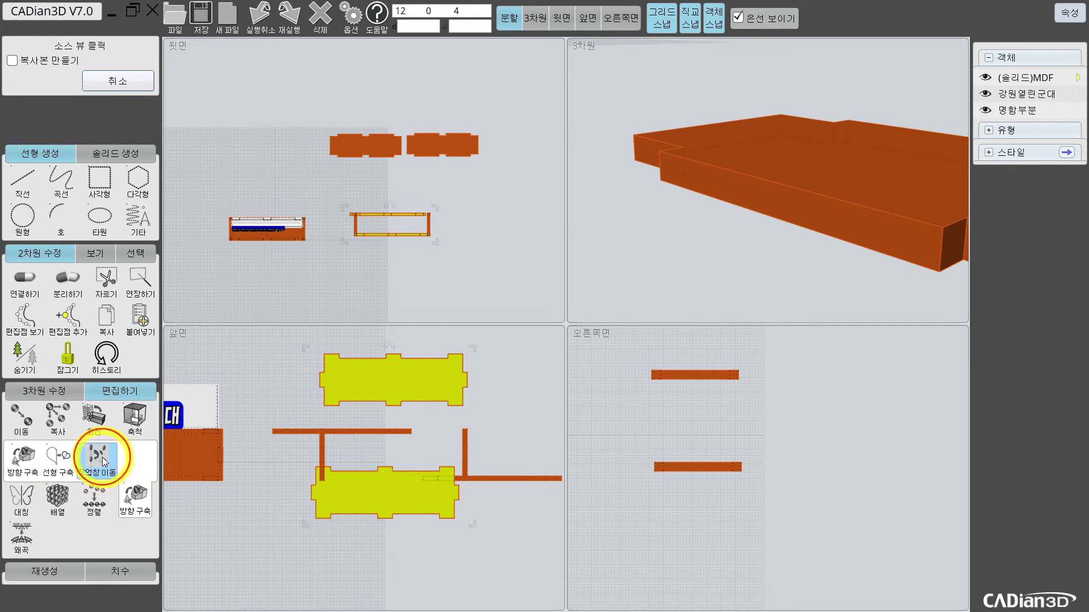
drag(288, 457, 283, 496)
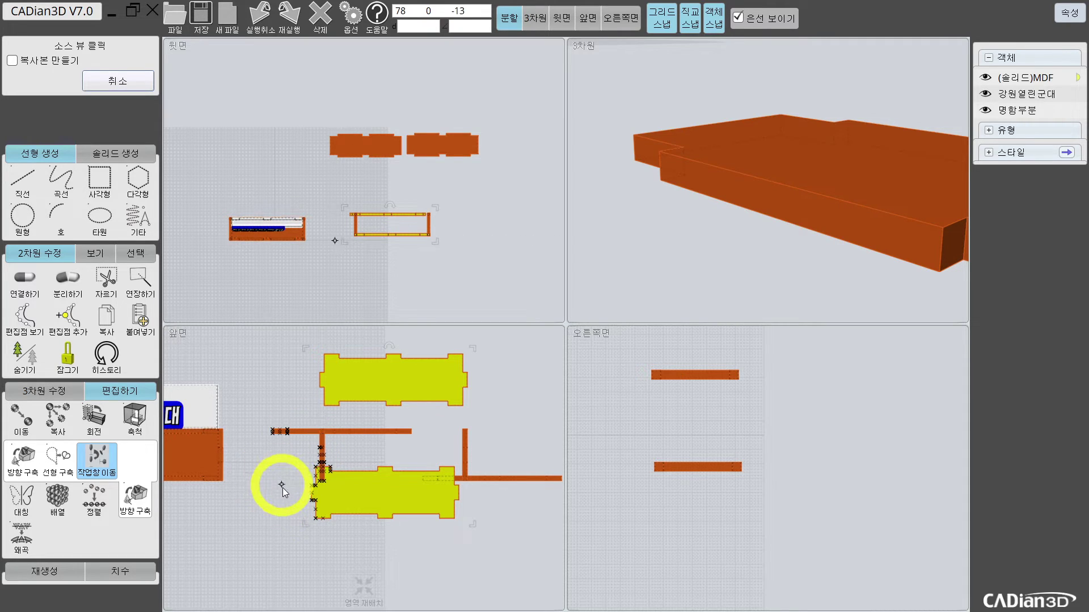
click(281, 492)
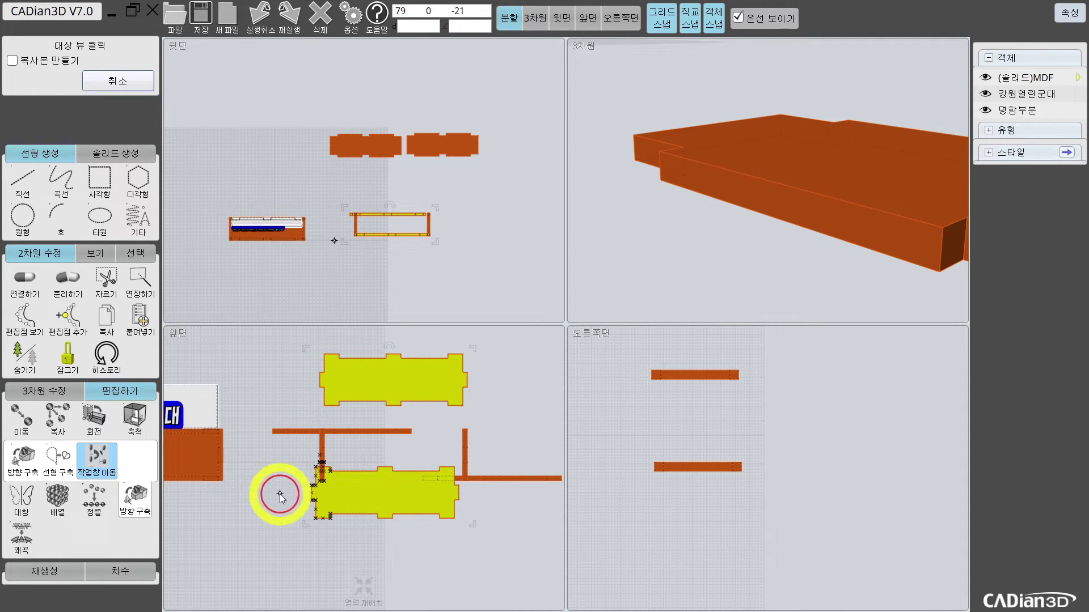
click(481, 208)
click(451, 251)
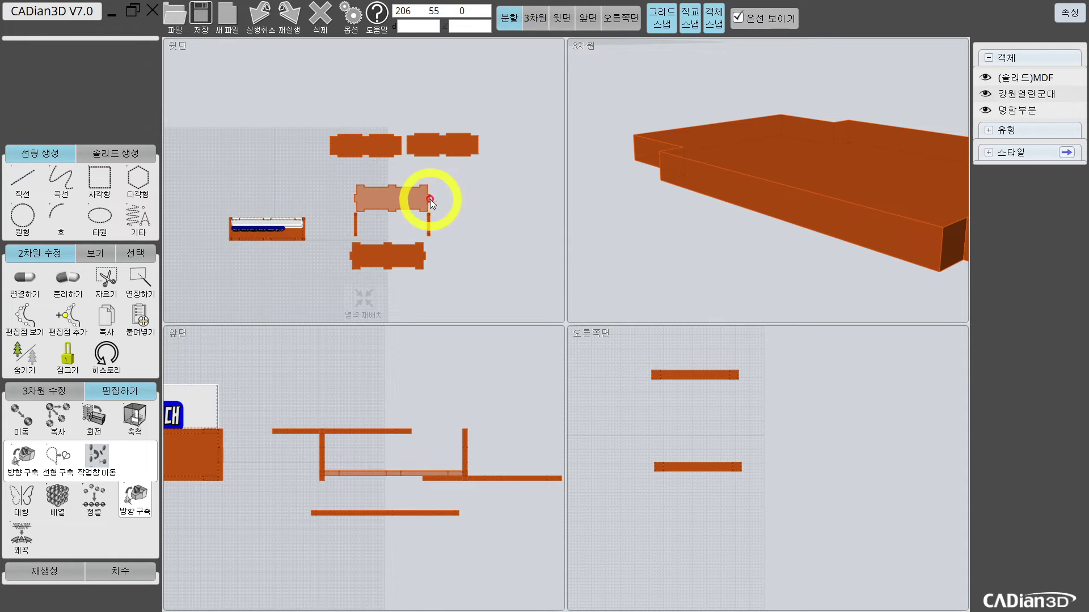
Move the upper long side panel against the lower edge of the left flat panel in the 윗면 view, fitting its middle tab into the notch
scroll(408, 190, up, 1)
click(388, 186)
scroll(372, 182, up, 1)
scroll(342, 146, up, 1)
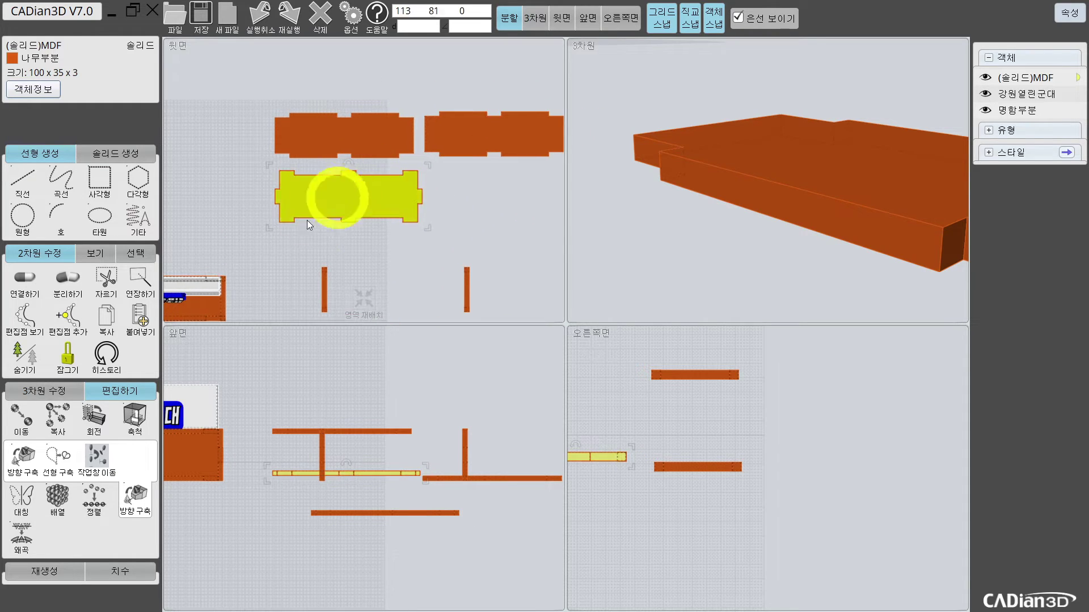
click(21, 418)
scroll(372, 145, up, 2)
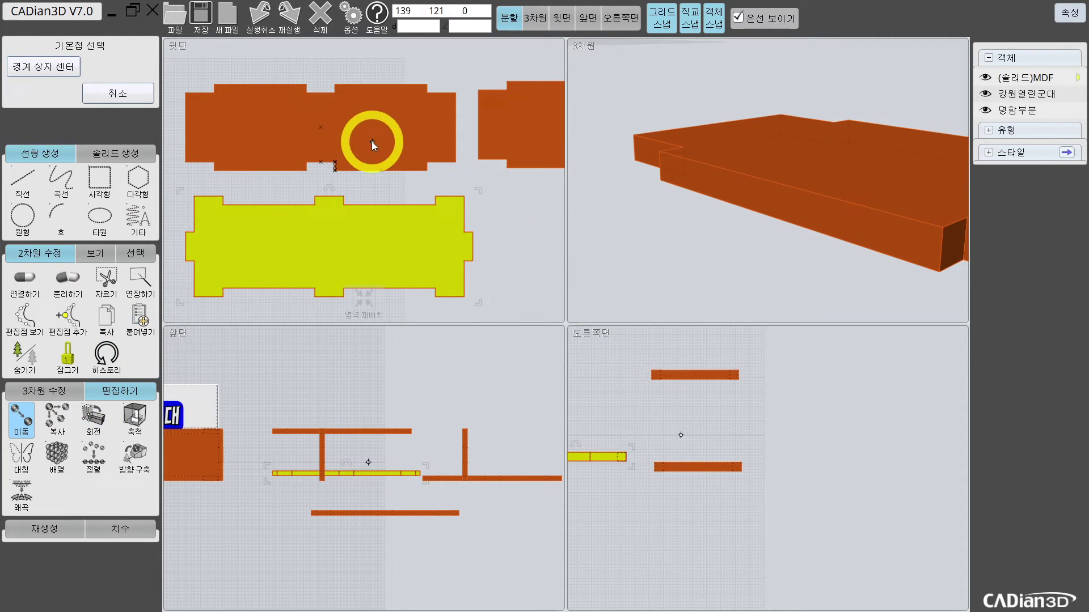
click(329, 197)
click(320, 184)
scroll(368, 147, down, 2)
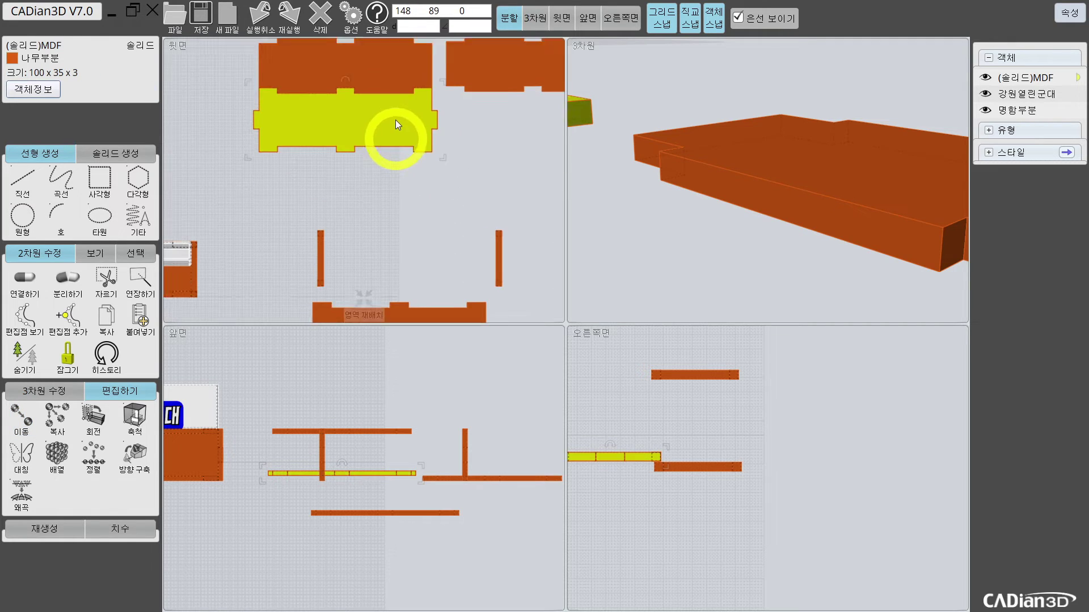
middle_drag(396, 120, 389, 73)
click(374, 148)
Move the remaining long side panel against the lower edge of the right flat panel, fitting its middle tab into the notch
scroll(384, 172, down, 3)
middle_drag(394, 217, 388, 226)
click(399, 255)
scroll(398, 227, up, 2)
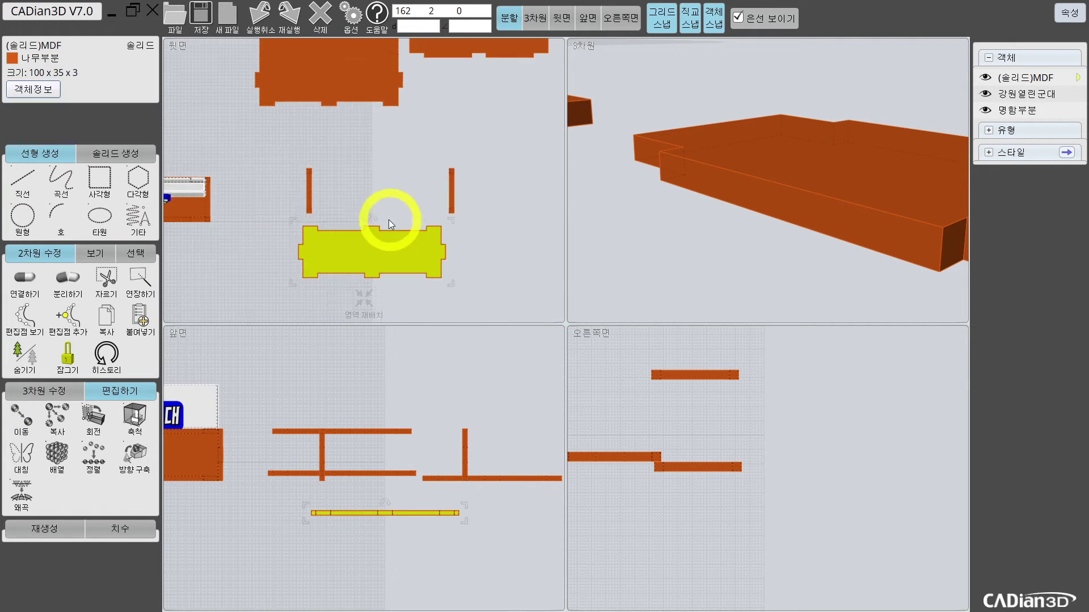
right_click(374, 227)
click(371, 226)
middle_drag(500, 89, 447, 184)
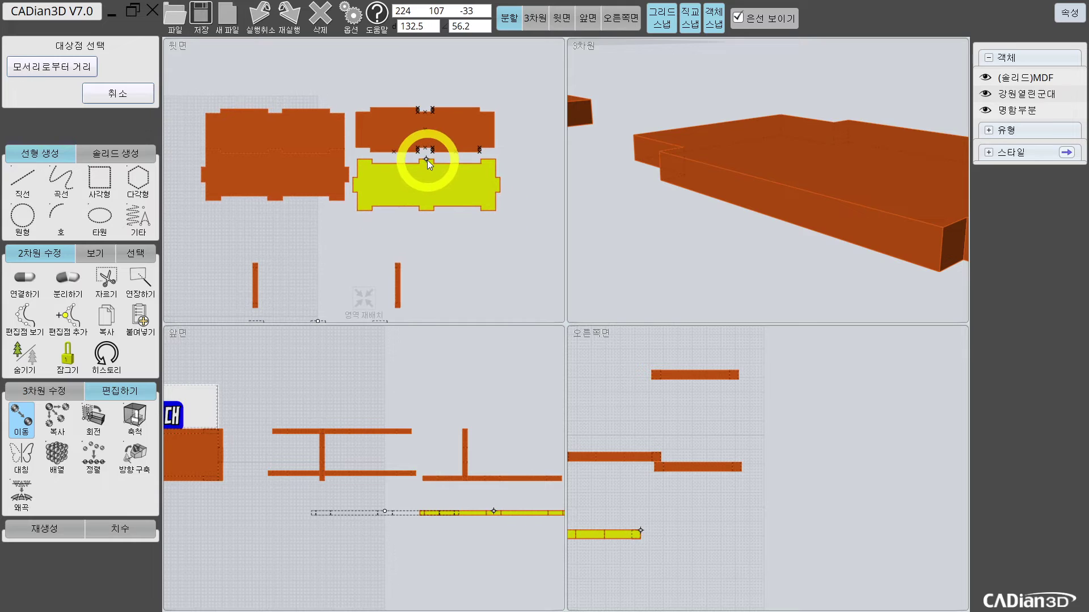
click(424, 152)
click(448, 255)
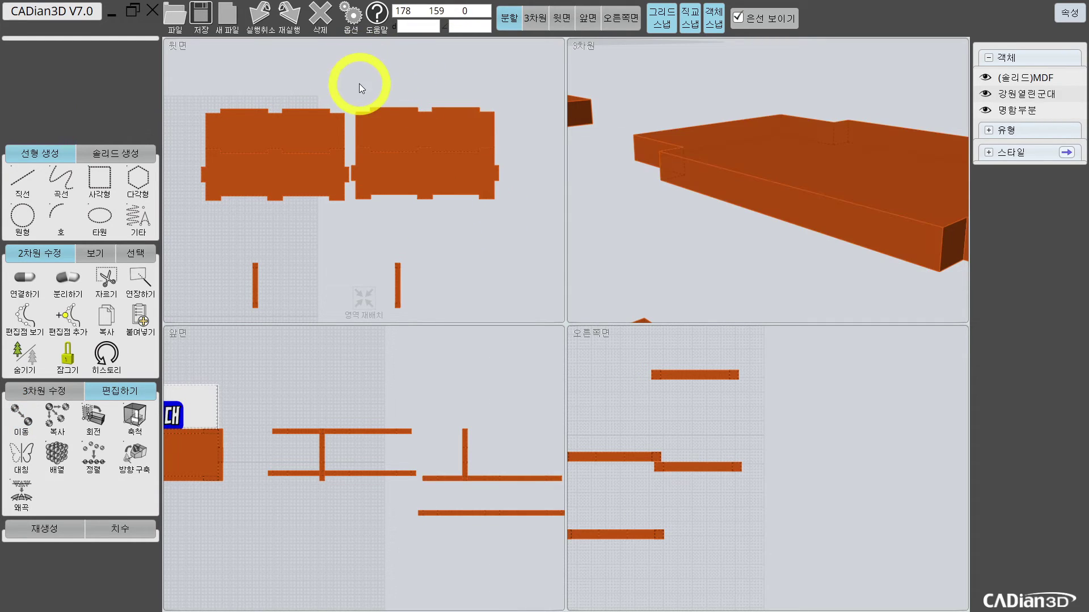
drag(362, 128, 512, 237)
click(421, 152)
drag(352, 83, 544, 220)
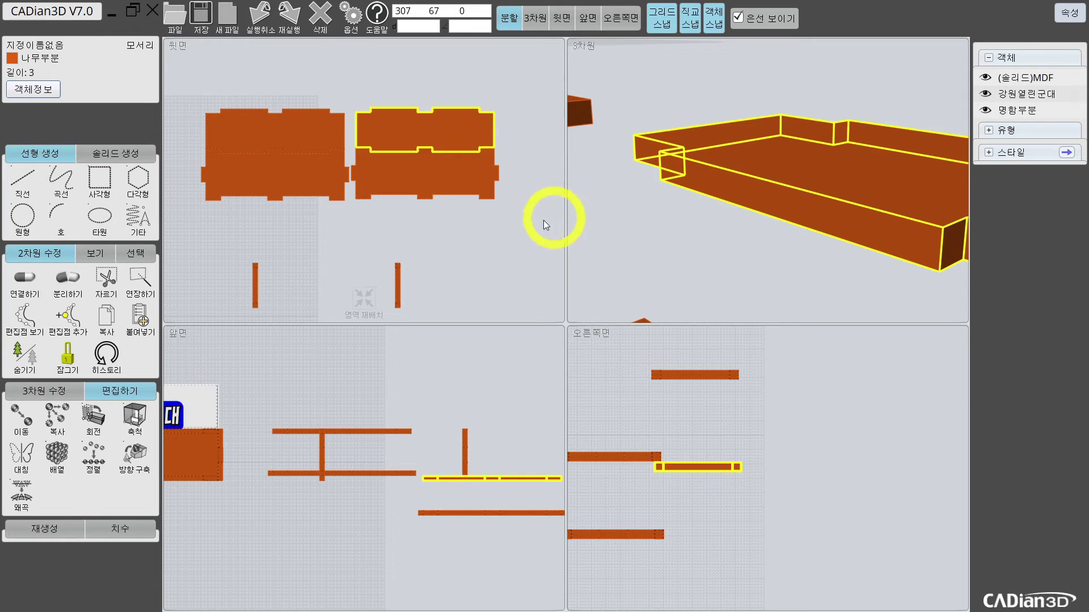
click(485, 277)
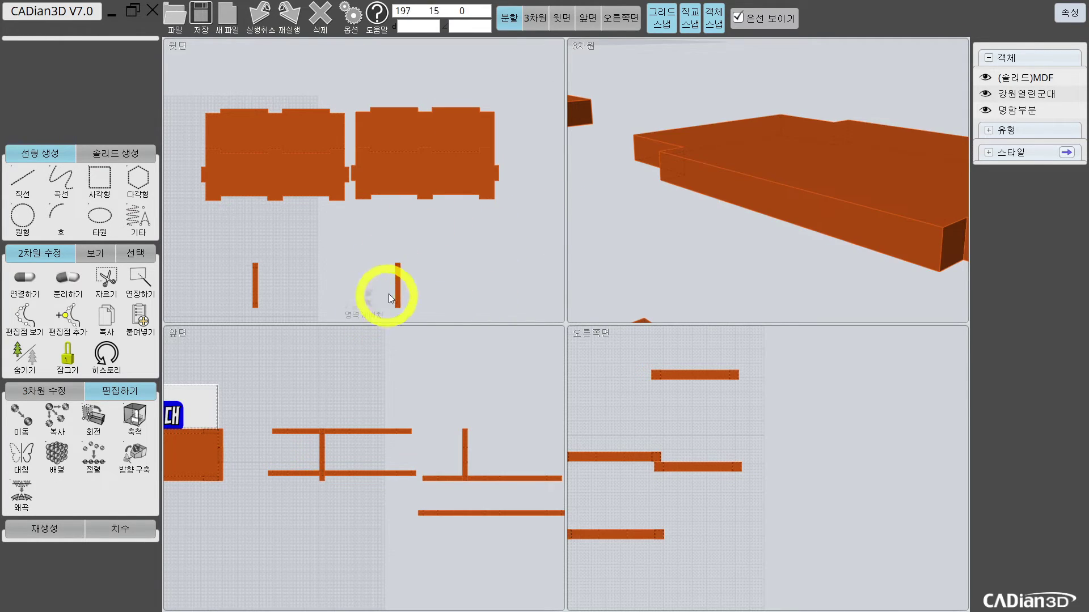
Lay both short end panels flat by transferring them from the 오른쪽면 view to the 윗면 view with 작업창 이동
click(397, 281)
click(258, 279)
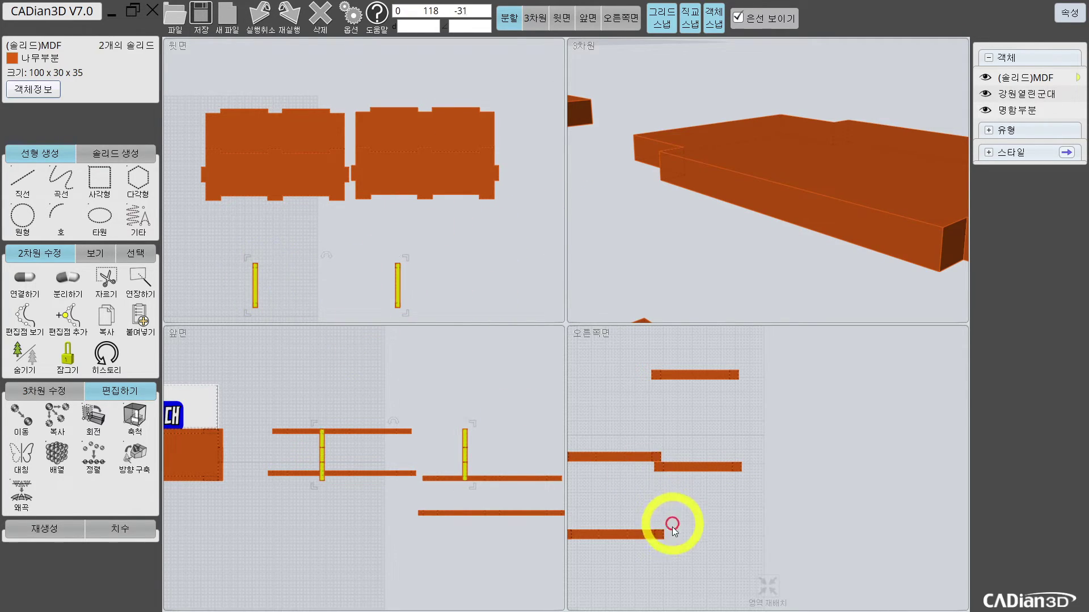
scroll(712, 525, down, 6)
middle_drag(713, 525, 760, 481)
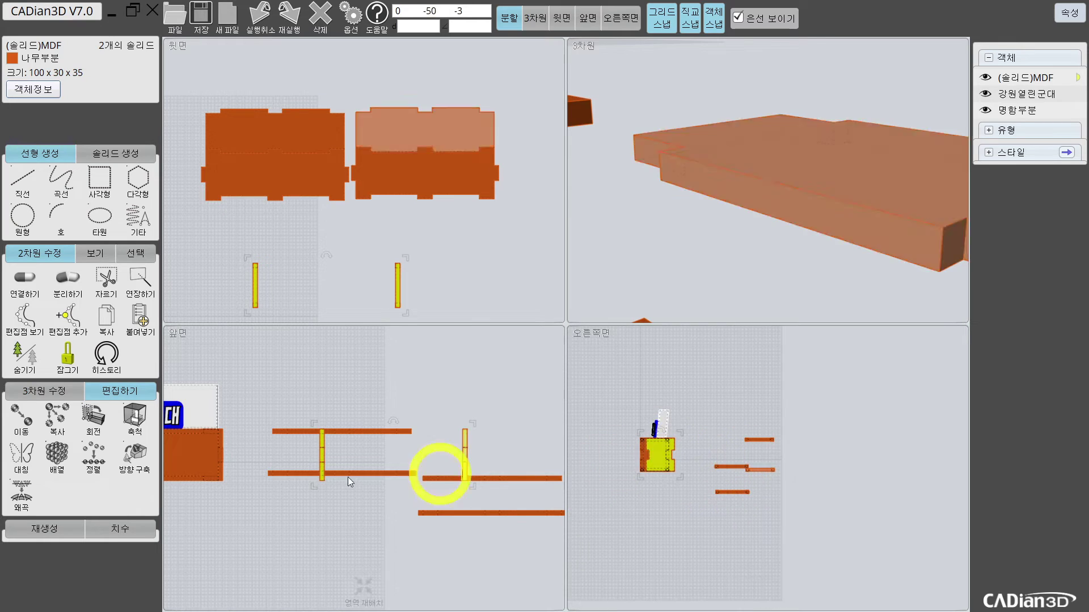
click(125, 460)
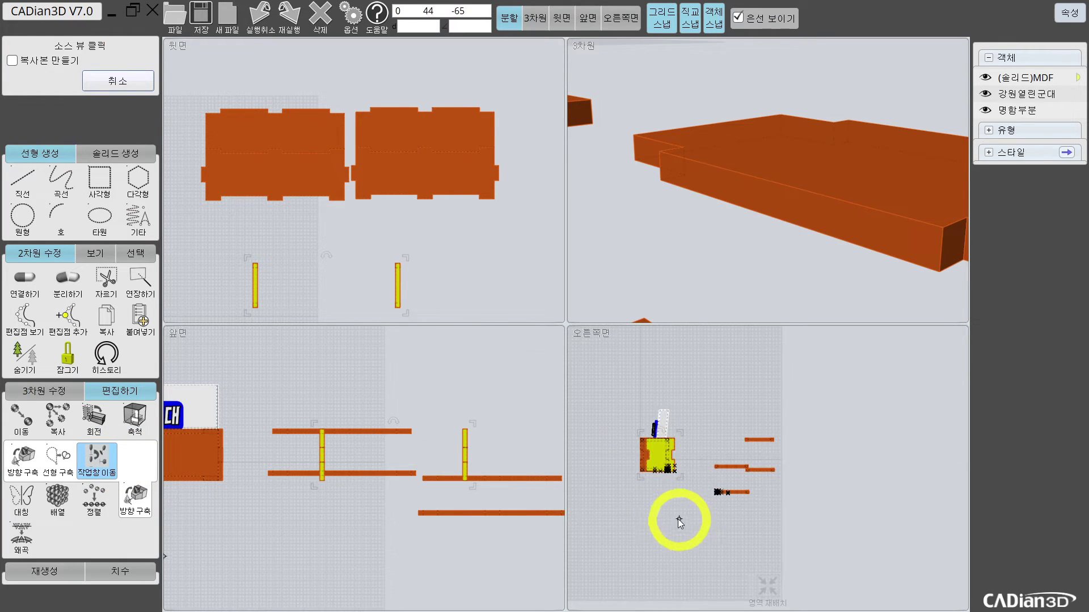
click(663, 518)
click(471, 258)
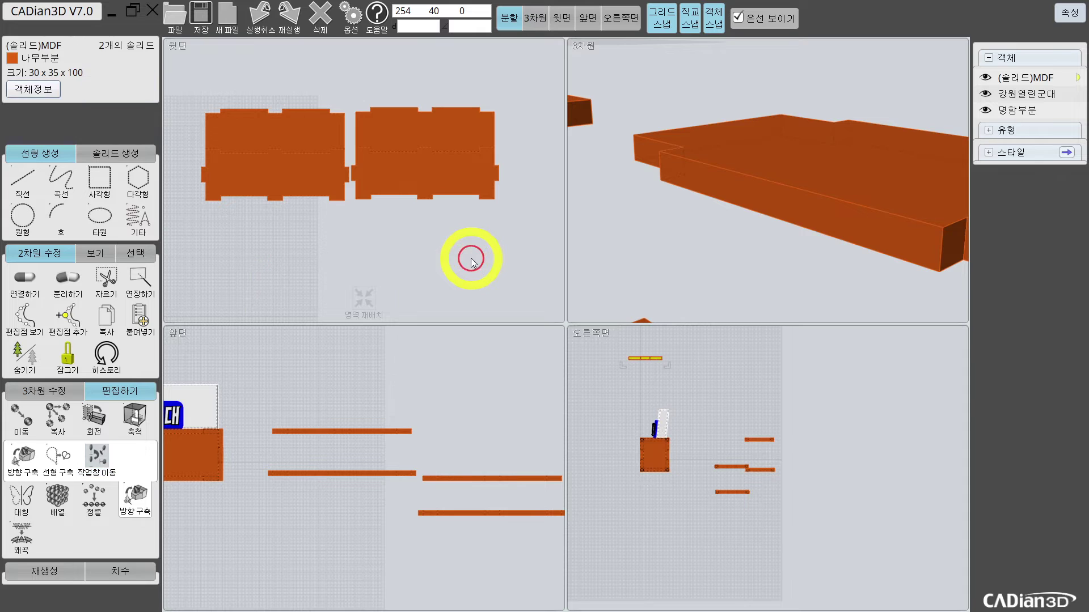
Move both short end panels below the long panels in the 윗면 view and pull one aside under the left group
scroll(471, 258, down, 3)
scroll(340, 275, up, 1)
drag(327, 273, 465, 253)
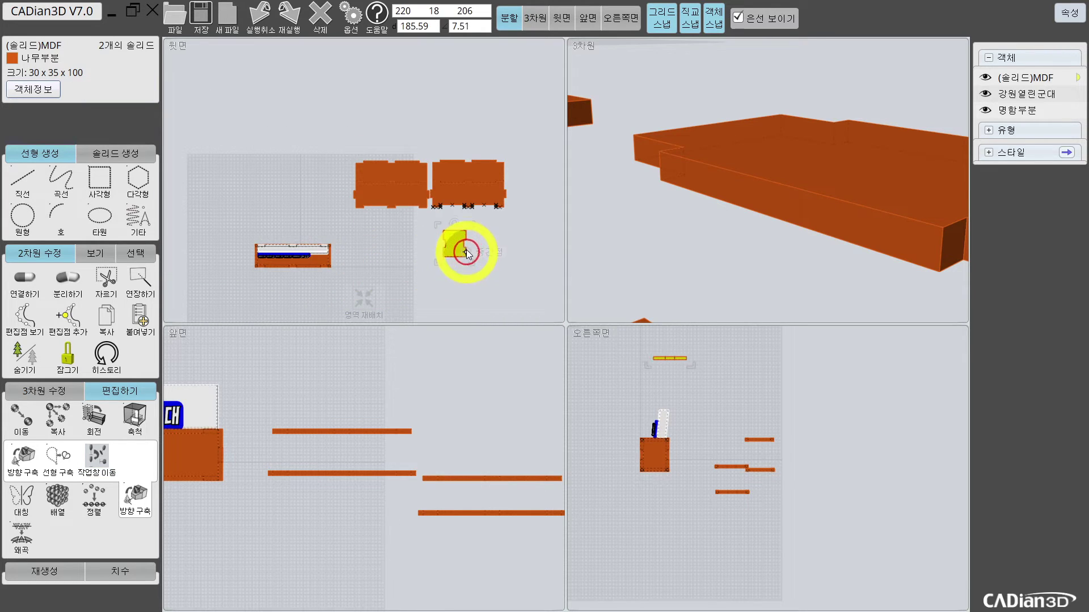
scroll(471, 239, up, 2)
click(363, 219)
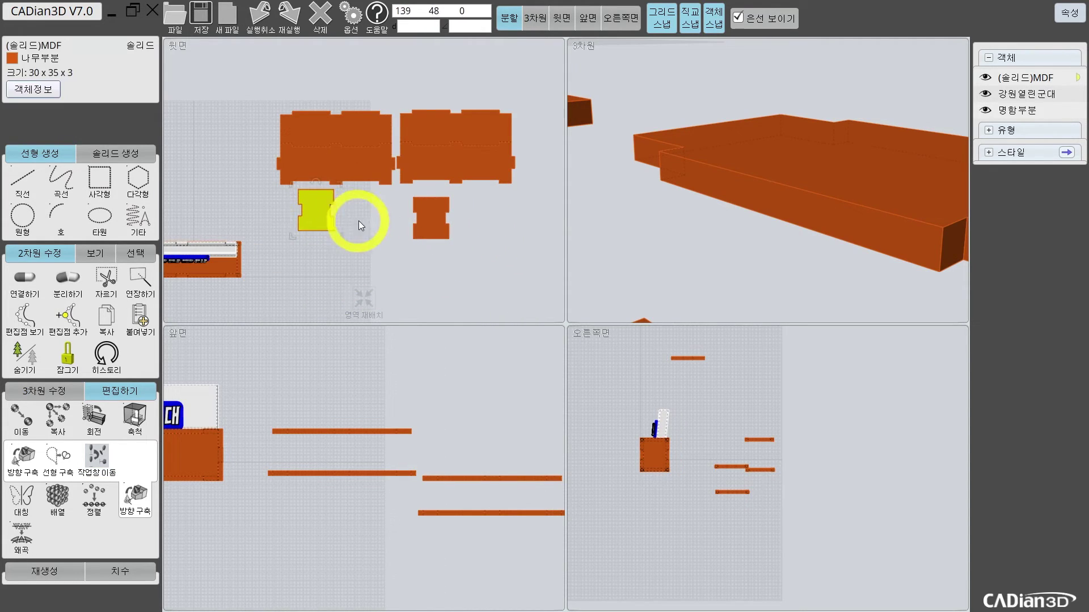
Rotate the left end panel by 90° and place it directly below the left edge of the left panel group
scroll(339, 235, up, 3)
drag(294, 165, 401, 227)
drag(302, 220, 277, 203)
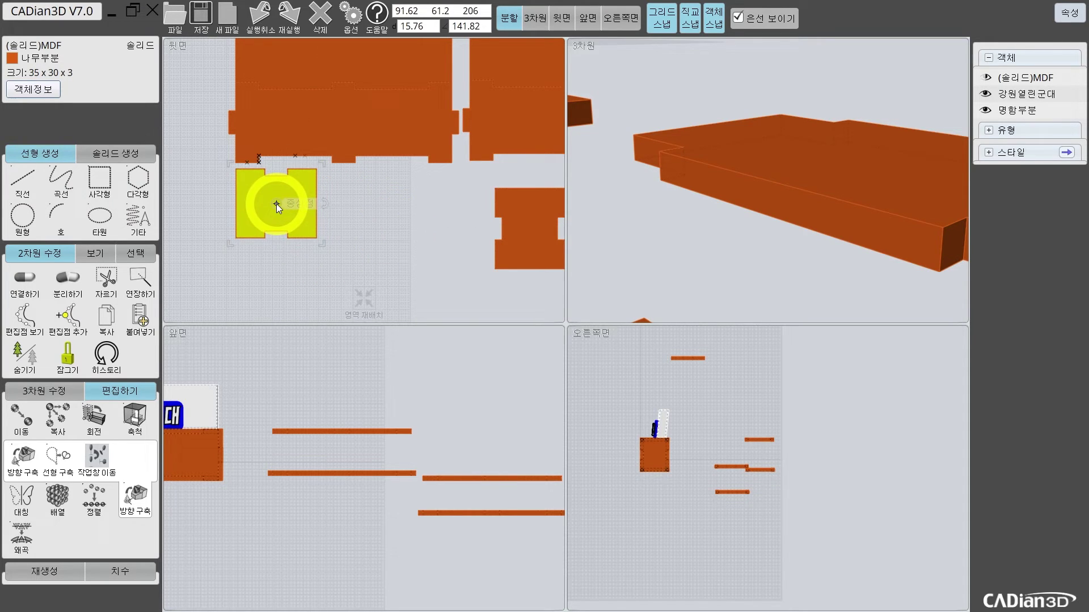
Rotate the other end panel by 90° and place it immediately to the right of the first end panel
click(508, 227)
drag(530, 179, 437, 231)
drag(527, 228, 361, 202)
click(362, 201)
Select all six laid-out panels and align their tops with 상단 정렬 at a height of about 76 in the 앞면 view
scroll(429, 229, down, 5)
middle_click(457, 236)
scroll(447, 172, up, 3)
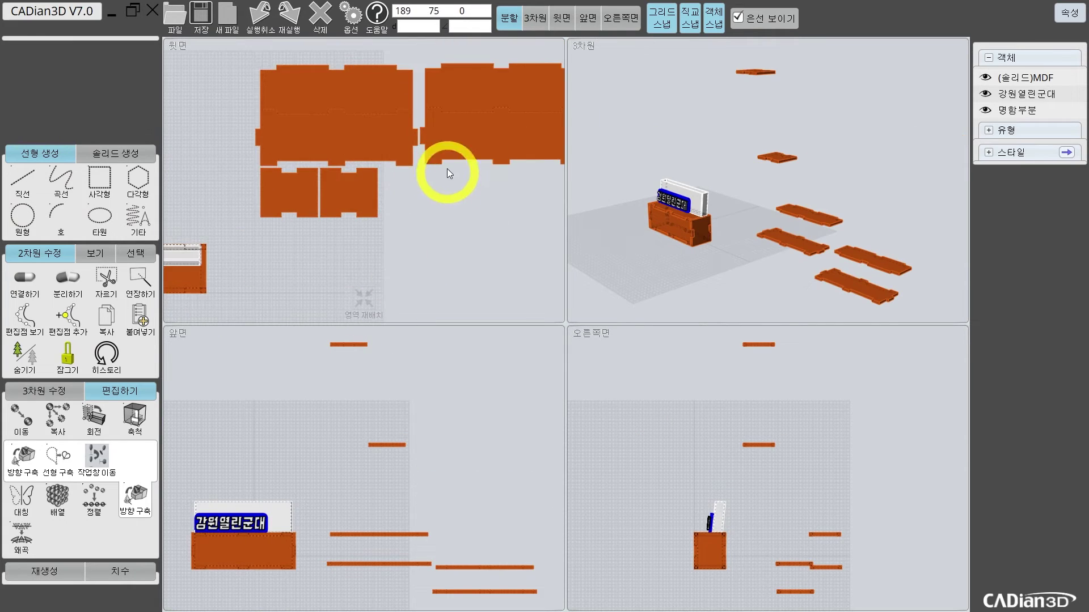
scroll(447, 169, down, 3)
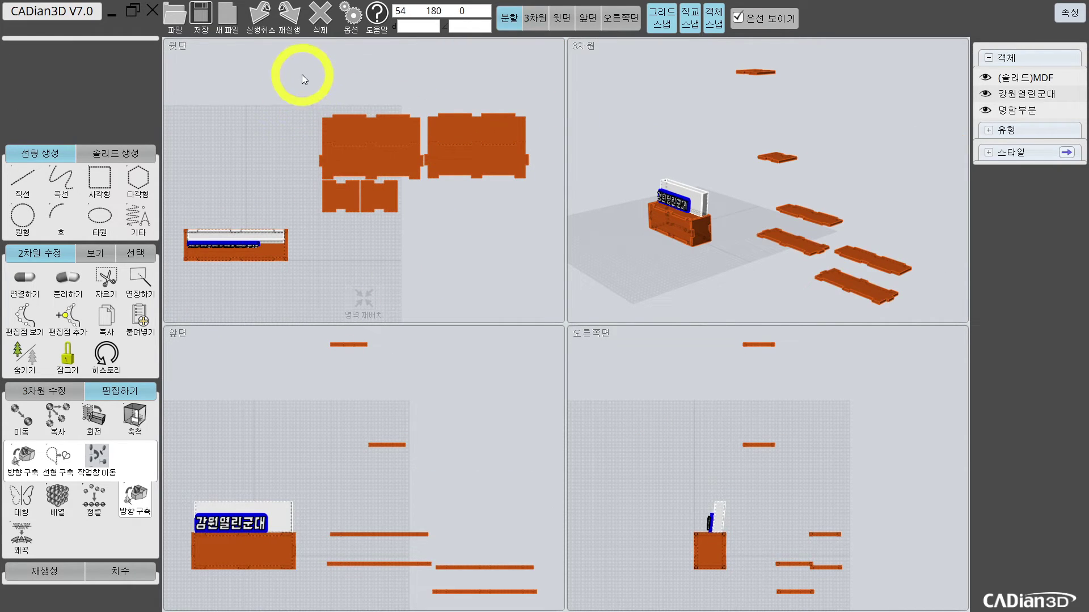
drag(391, 148, 556, 246)
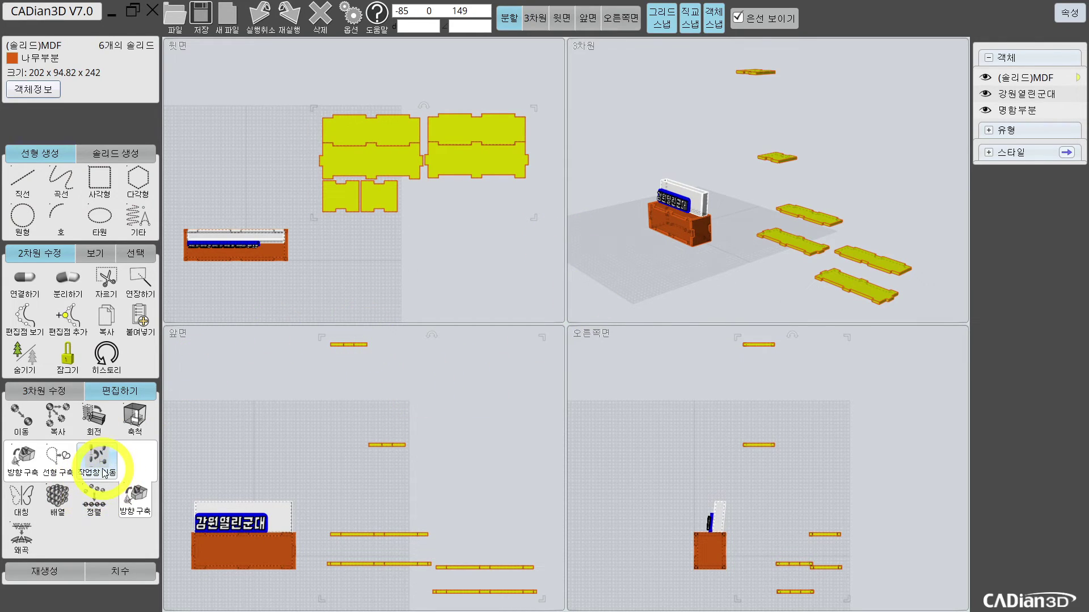
click(100, 498)
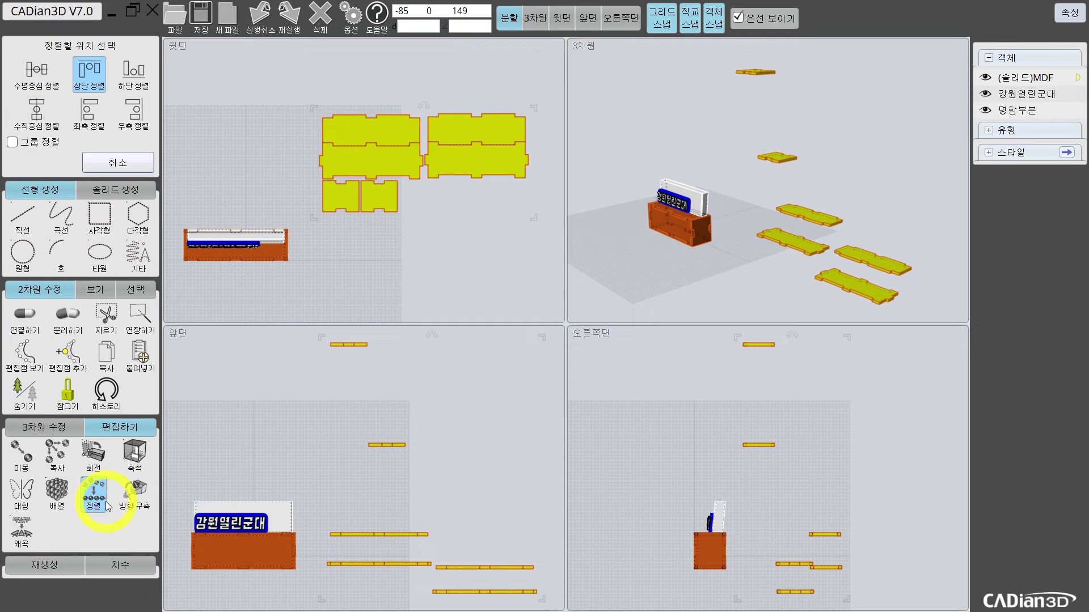
click(93, 75)
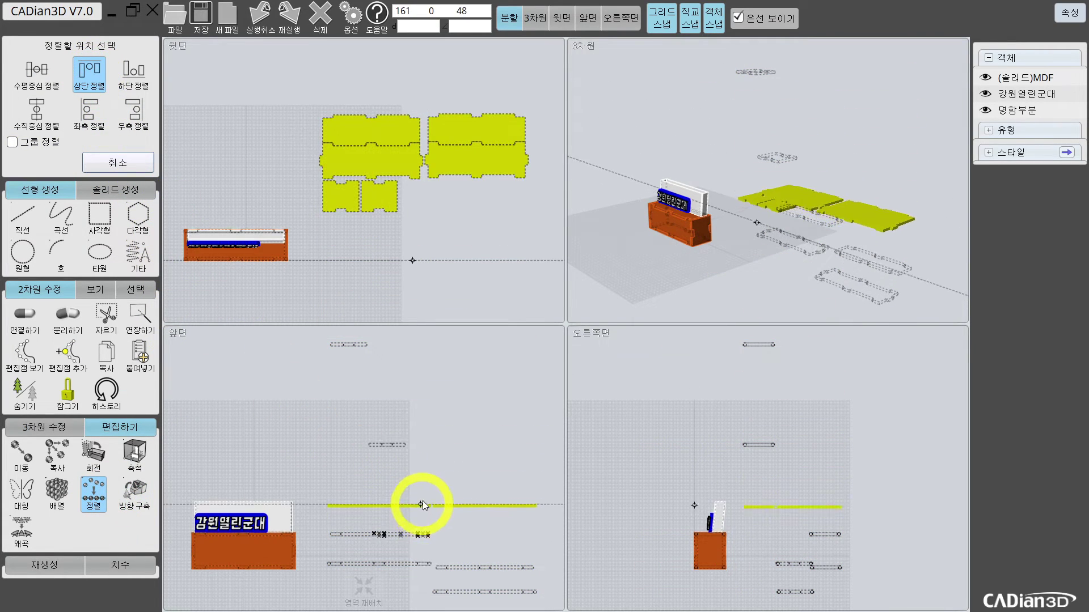
click(414, 478)
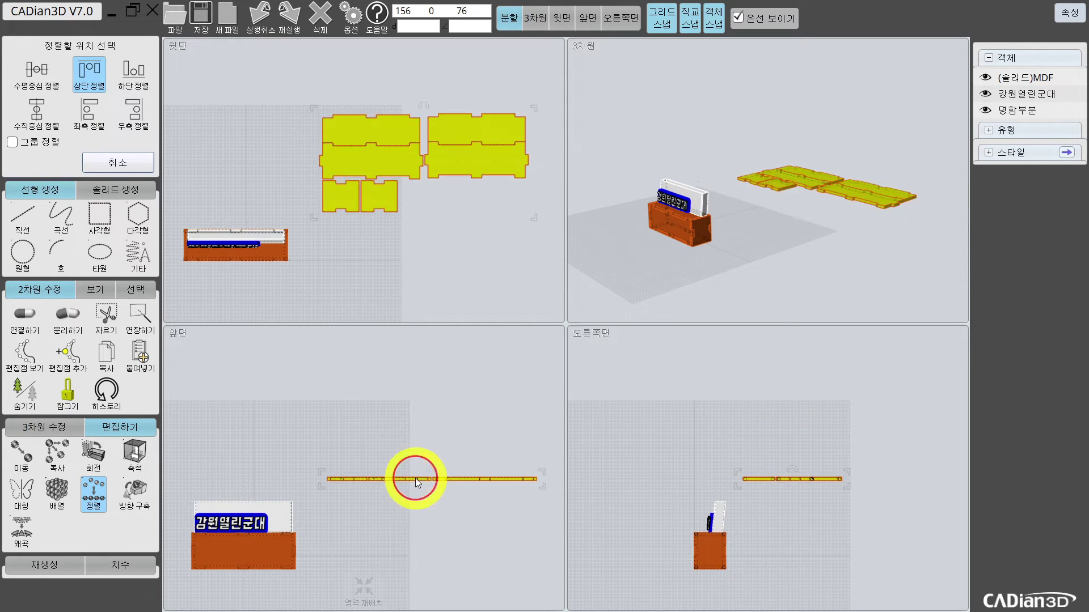
click(448, 367)
Create the linear (선형) text 3D PRINTER with height 10 below the laid-out panels in the 윗면 view
scroll(421, 138, up, 3)
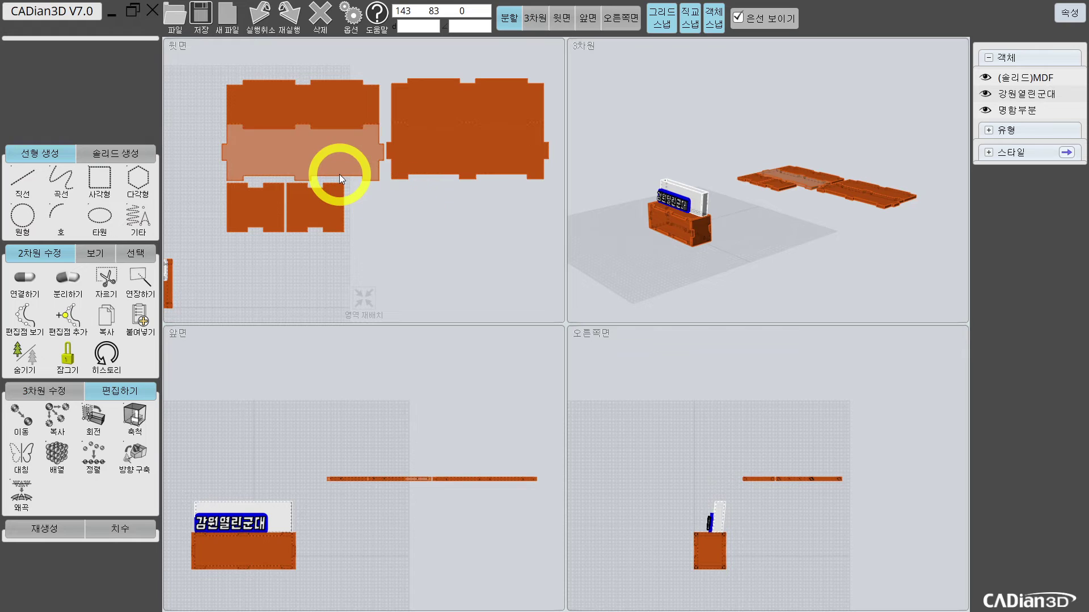
middle_drag(330, 105, 359, 92)
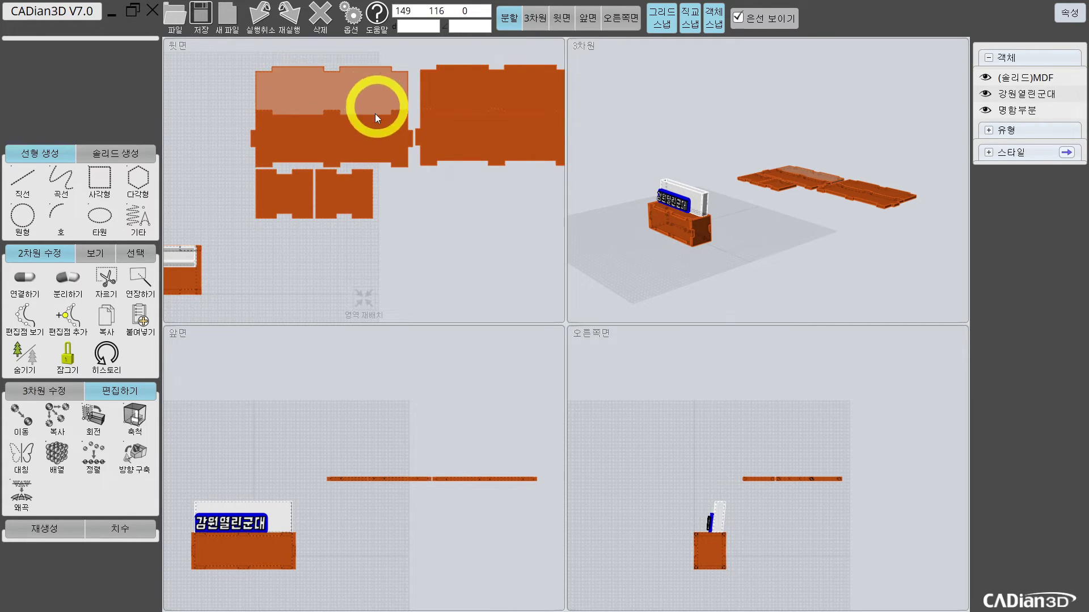
click(560, 19)
scroll(510, 193, down, 2)
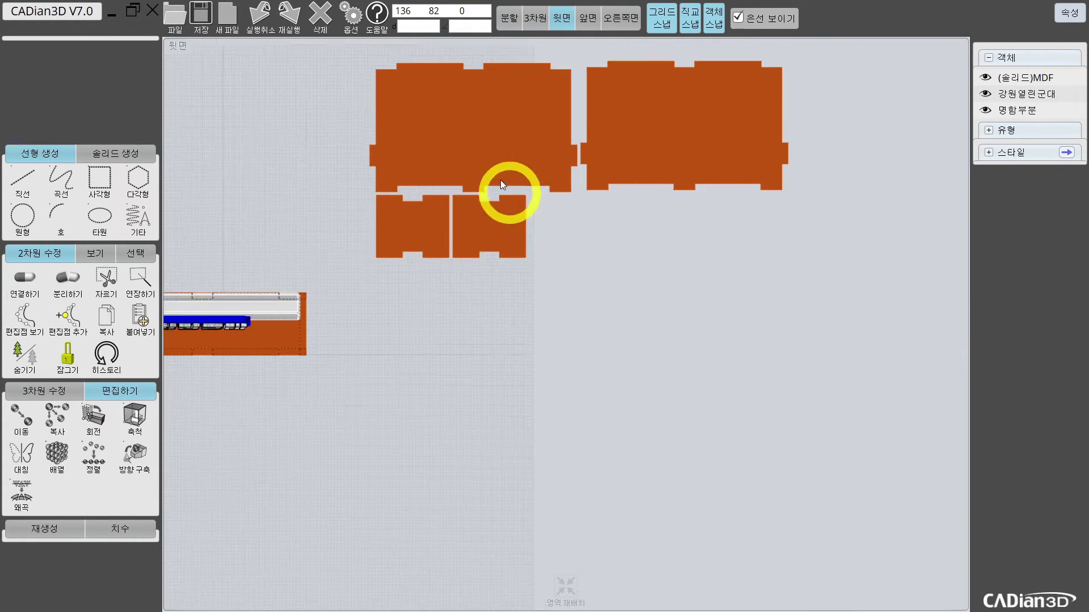
click(127, 154)
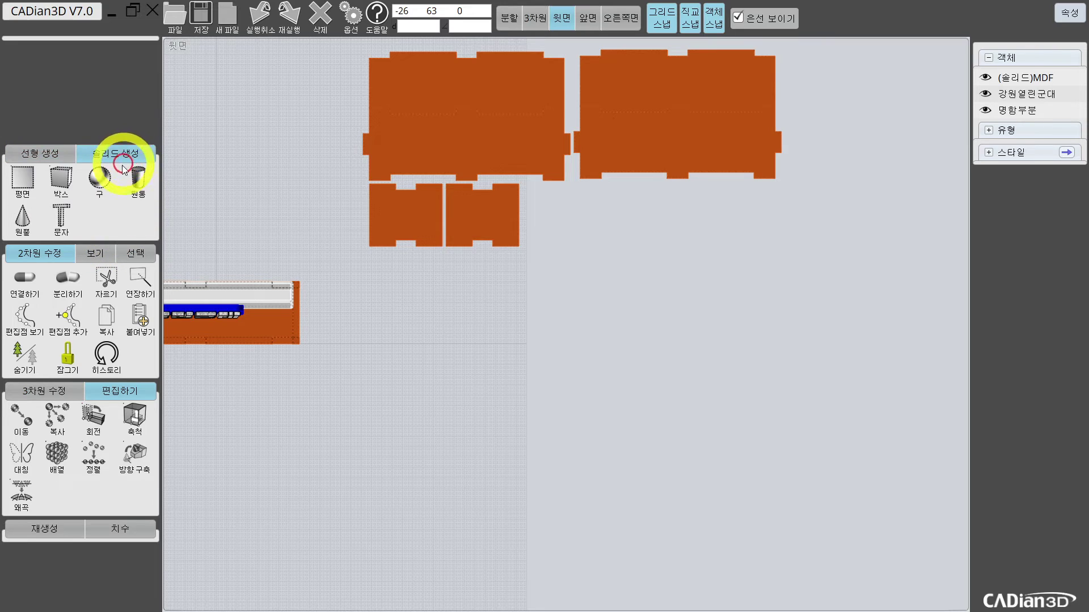
click(61, 218)
click(437, 321)
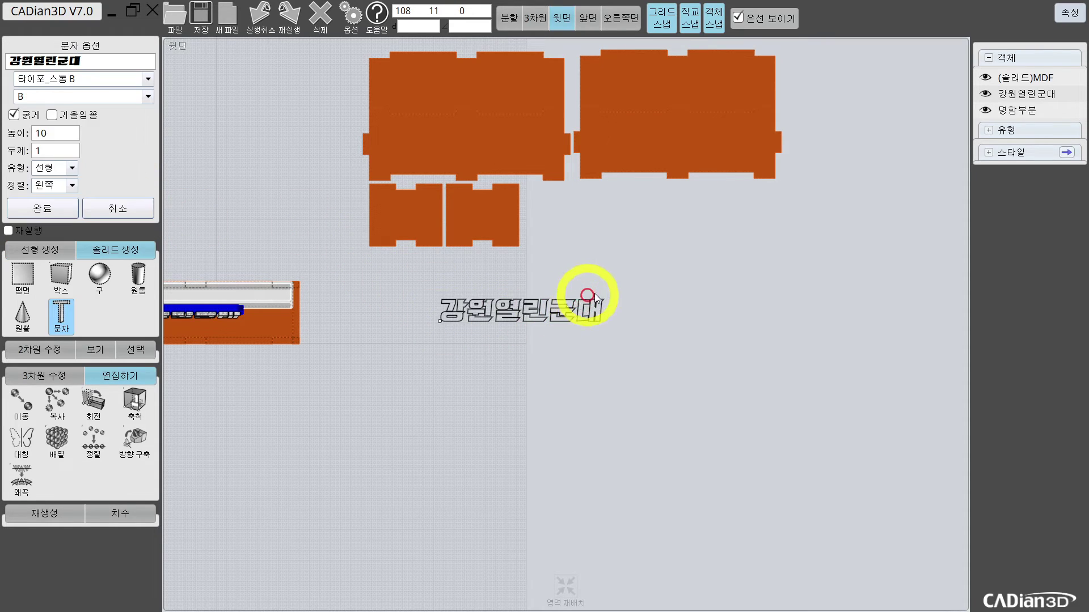
scroll(503, 253, up, 2)
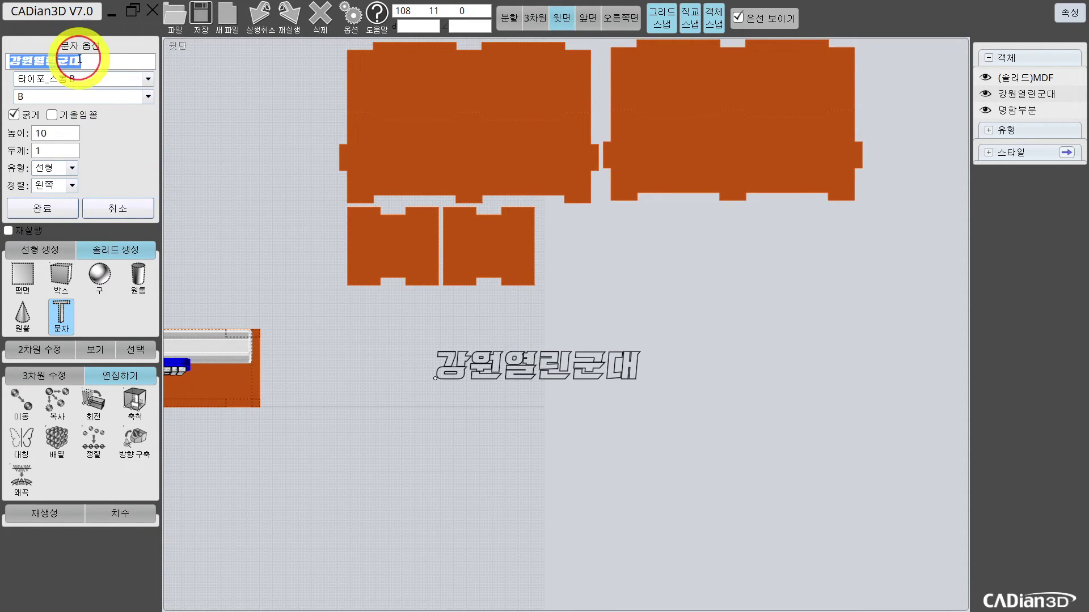
text(3D PRINTER)
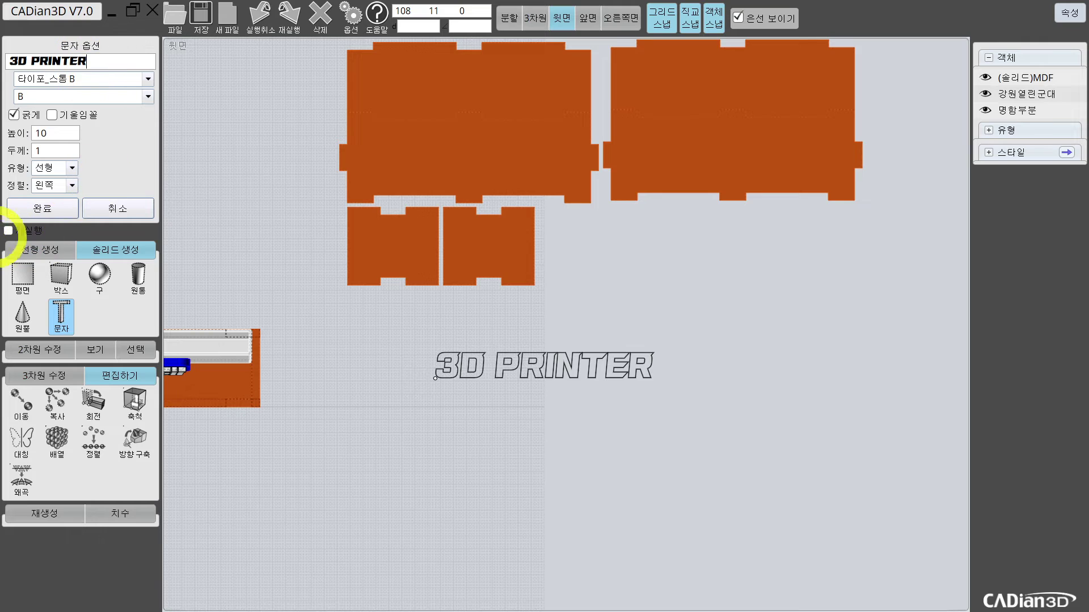
click(52, 209)
Move the 3D PRINTER text onto the lower long panel of the left group and center it between the side tabs
drag(406, 408, 714, 306)
drag(617, 402, 520, 156)
scroll(545, 151, up, 4)
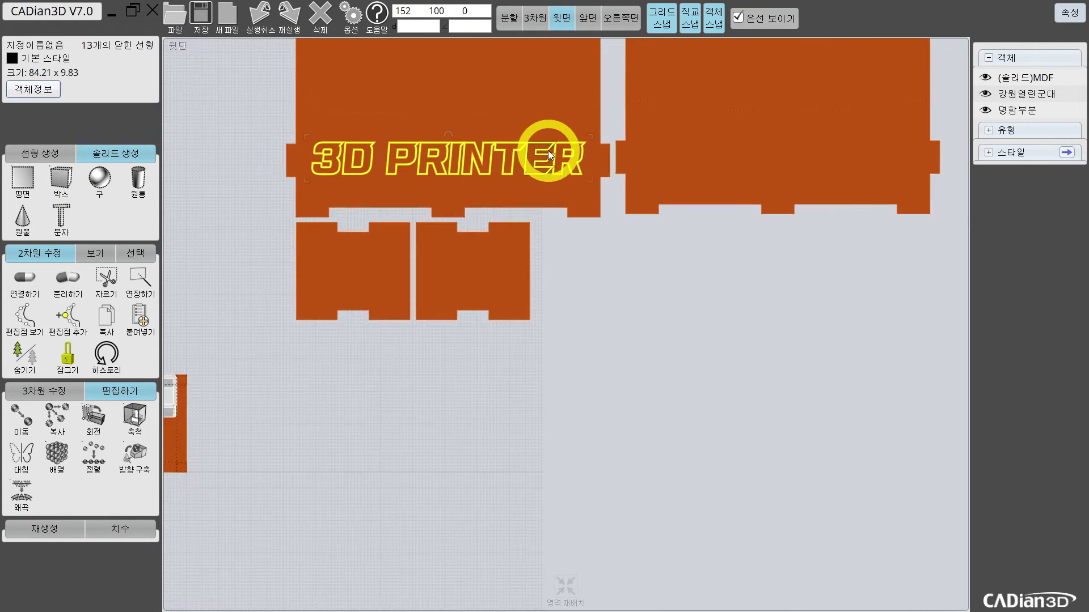
click(21, 418)
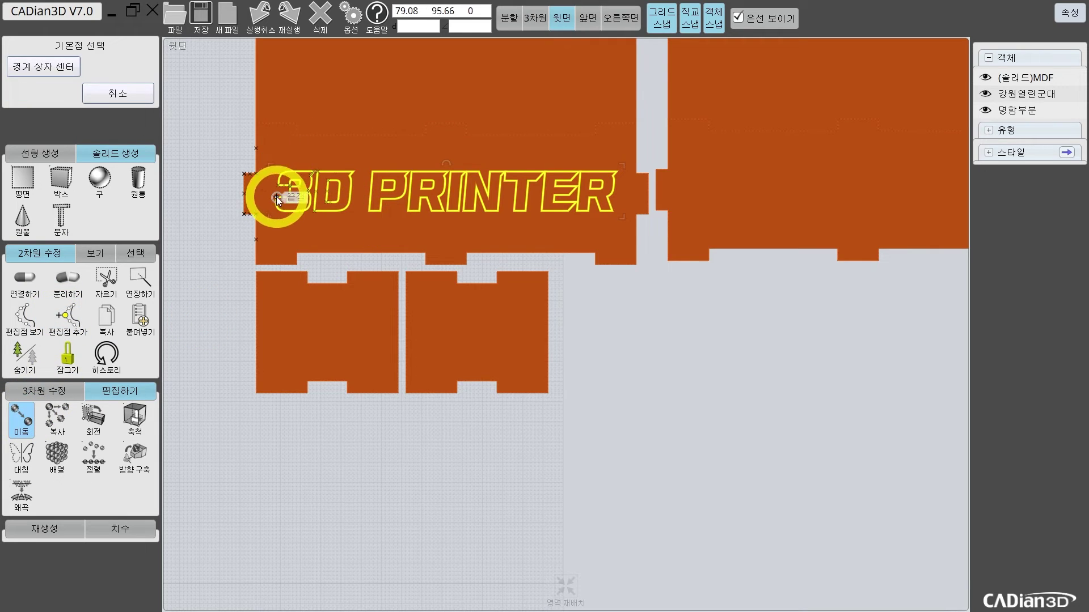
scroll(627, 175, up, 3)
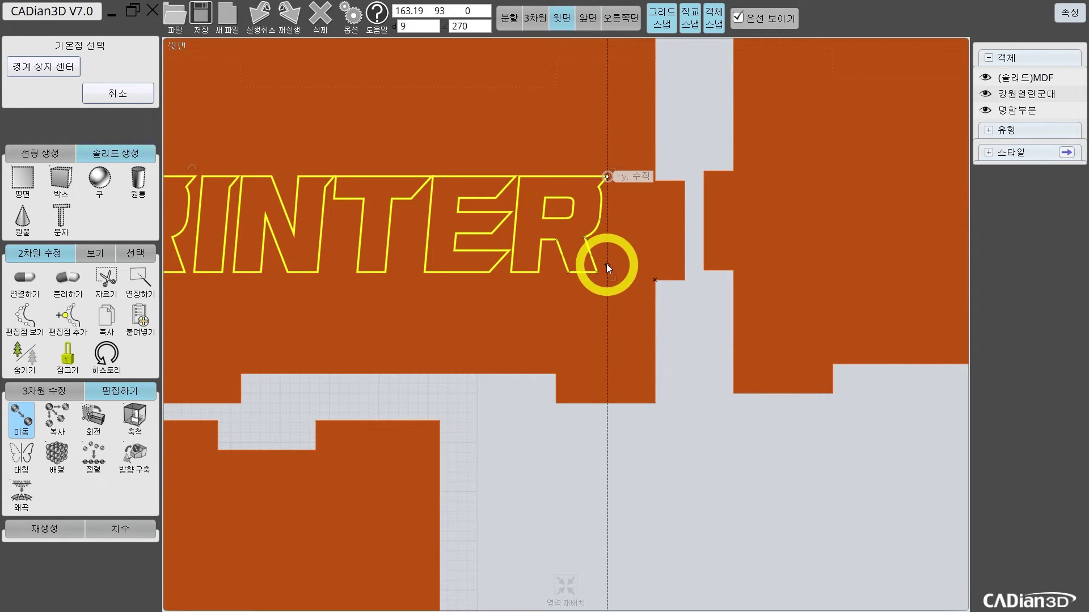
scroll(608, 220, down, 2)
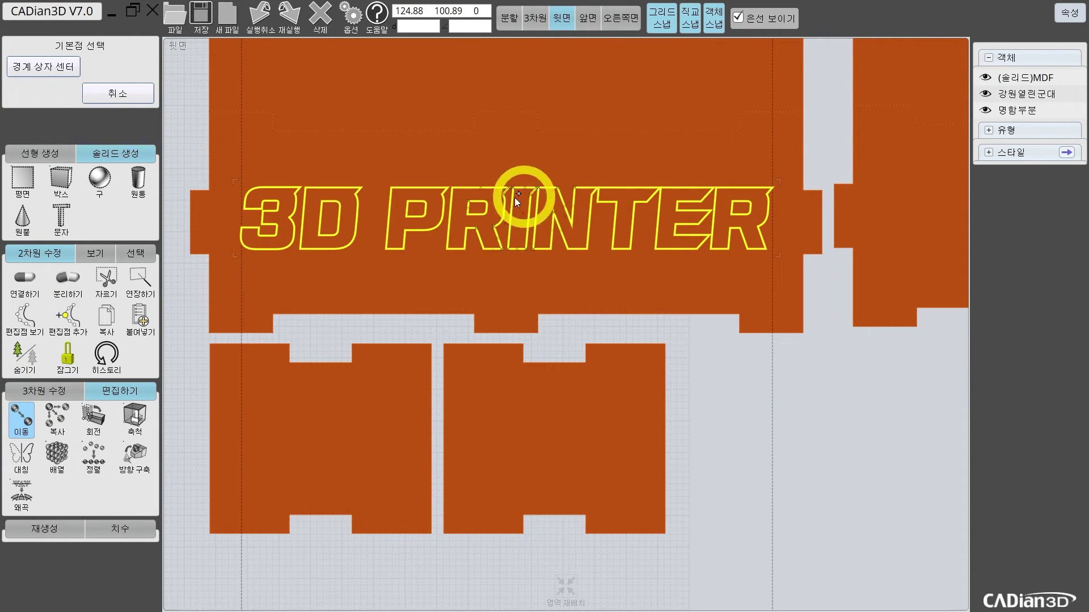
click(540, 224)
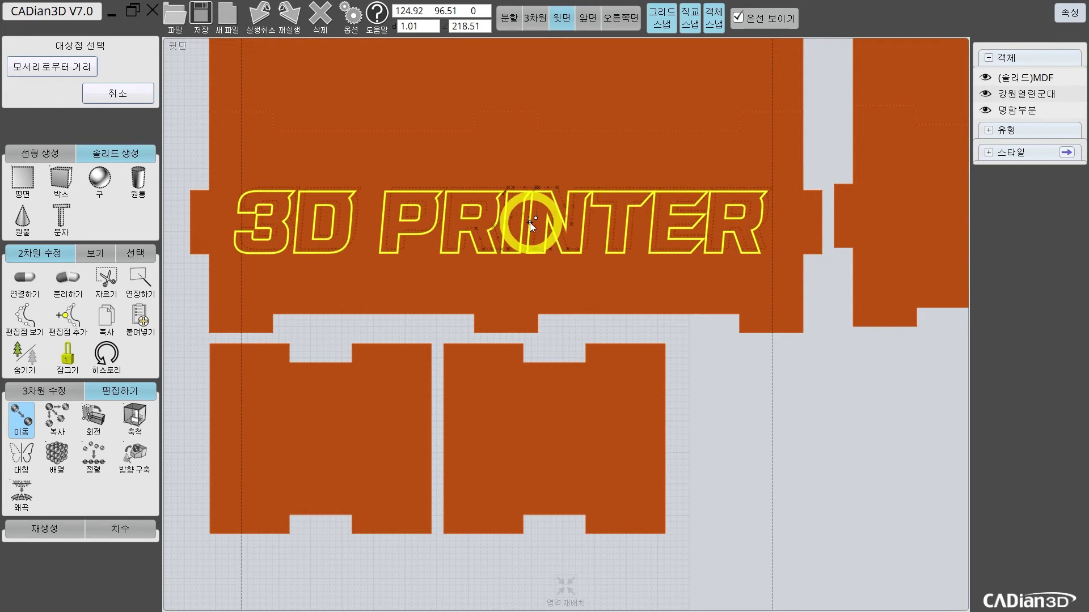
click(529, 222)
scroll(529, 222, down, 3)
middle_drag(529, 222, 482, 269)
Raise the 3D PRINTER text vertically to float above the laid-out panels, working in the 오른쪽면 view
click(238, 231)
drag(238, 232, 628, 299)
click(621, 18)
click(21, 418)
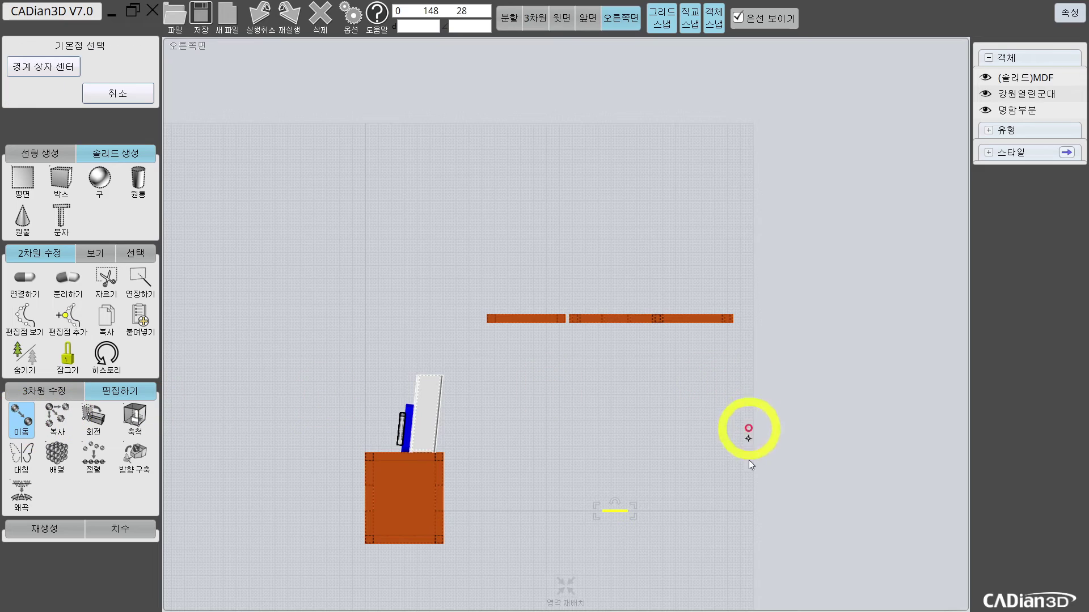
click(611, 511)
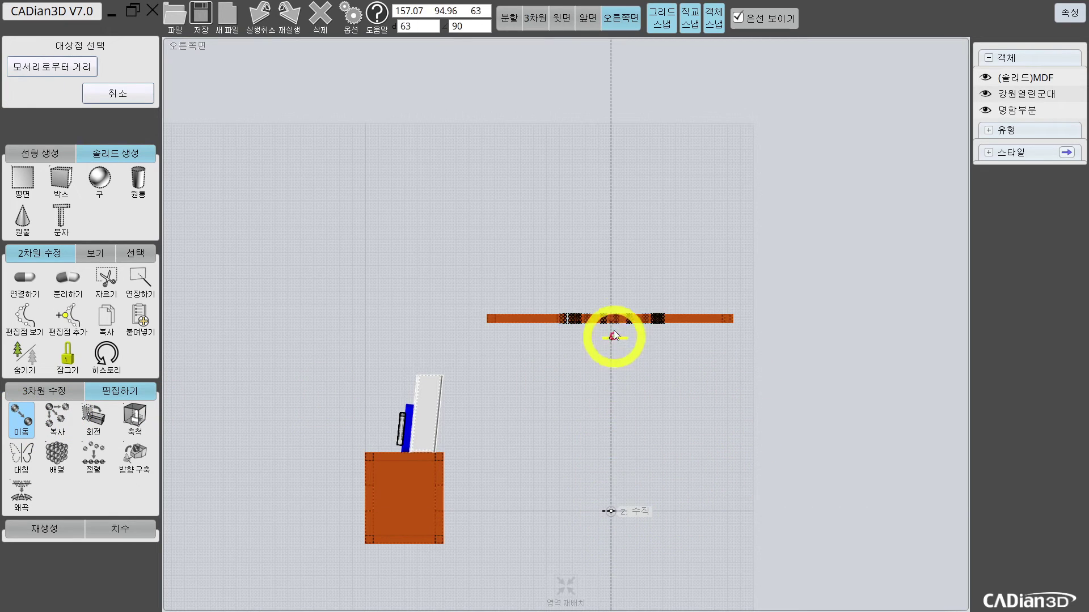
click(610, 279)
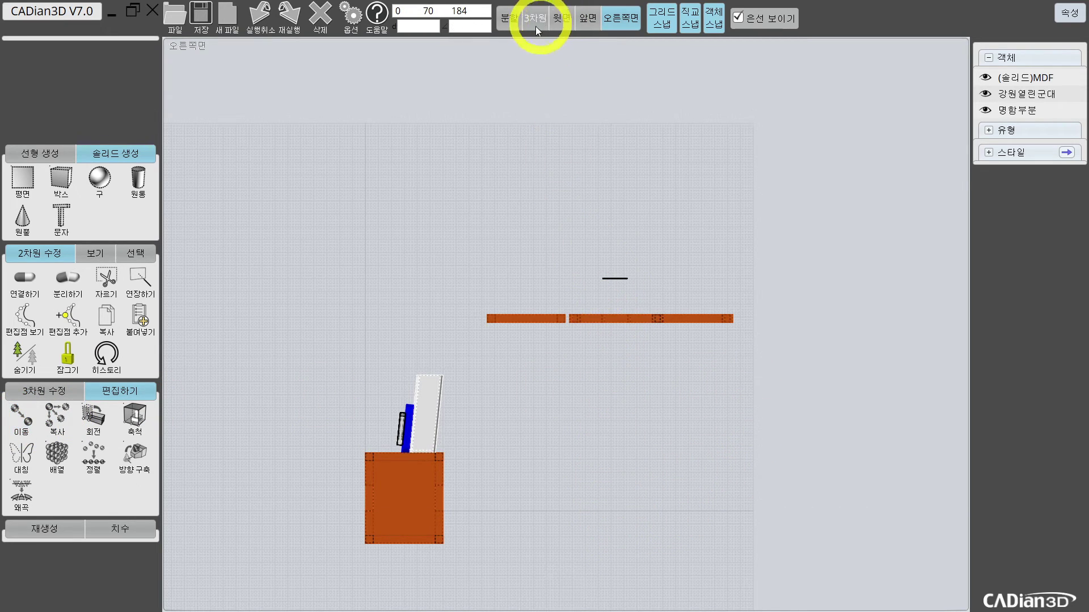
click(502, 22)
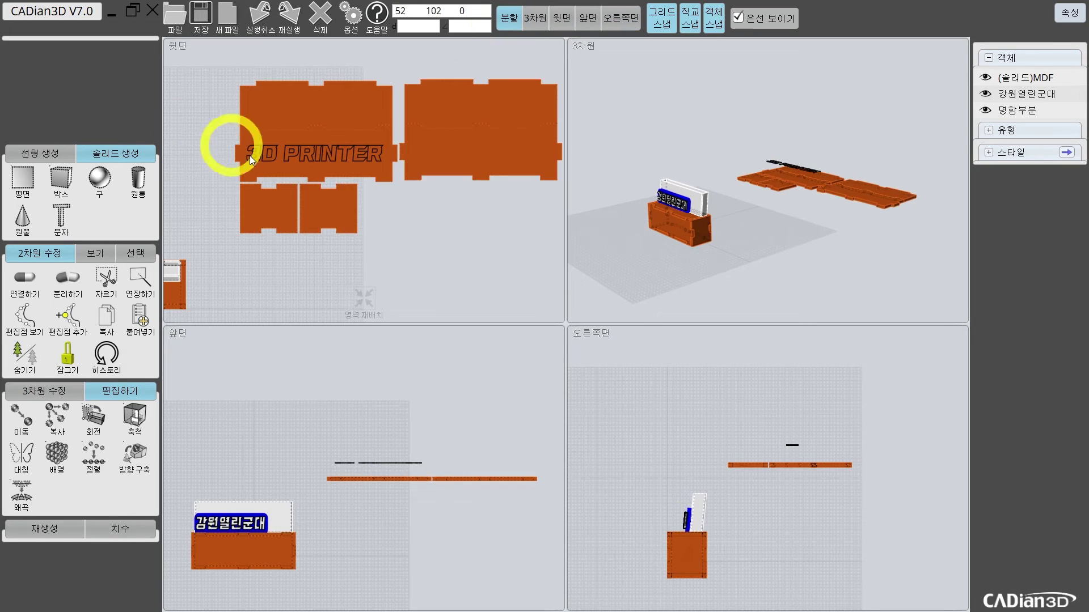
Create the linear text D-CREATIVE.CO.KR with height 5 below the right panel group in the 윗면 view
scroll(392, 216, up, 1)
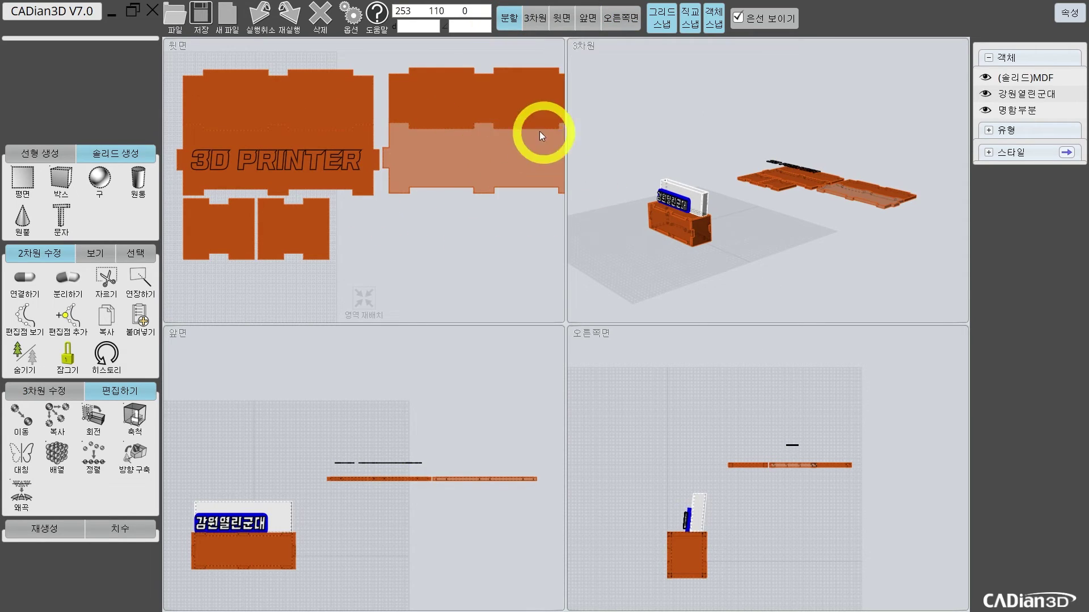
scroll(419, 196, down, 1)
scroll(448, 224, down, 2)
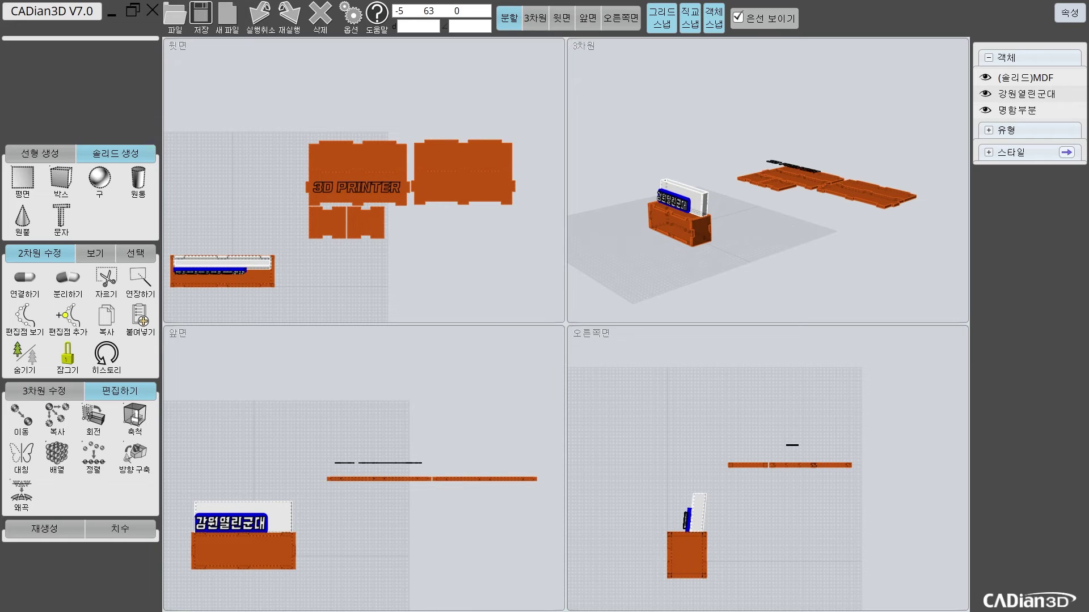
scroll(460, 221, up, 1)
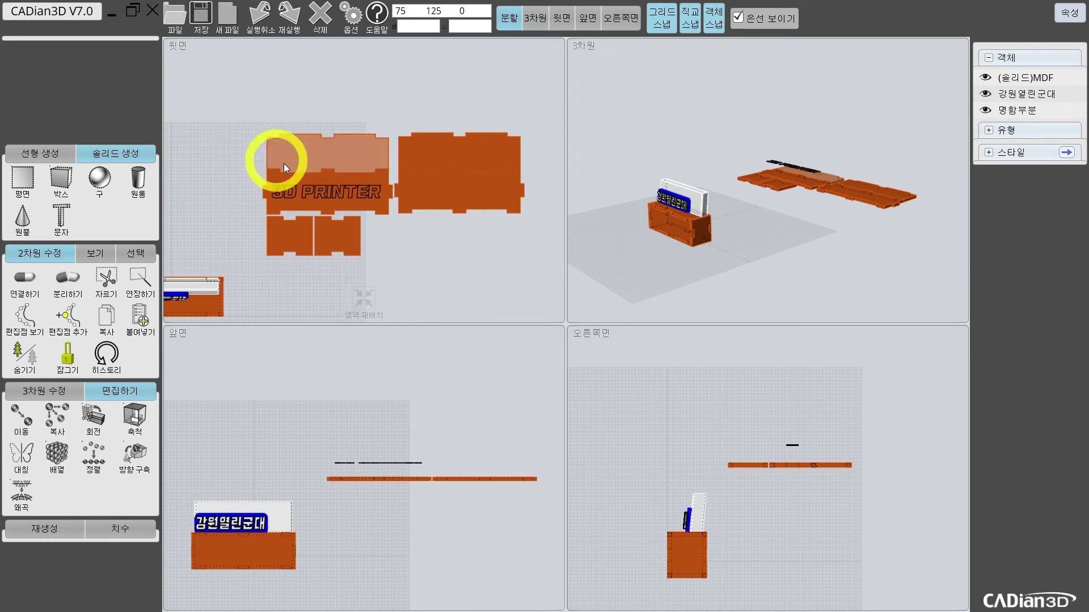
click(62, 220)
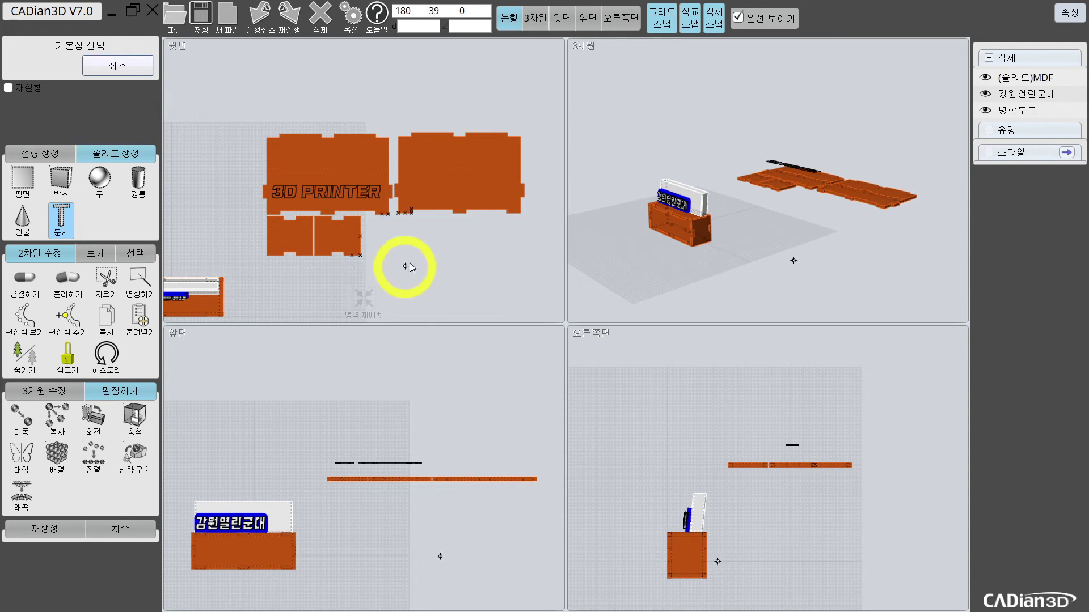
click(438, 270)
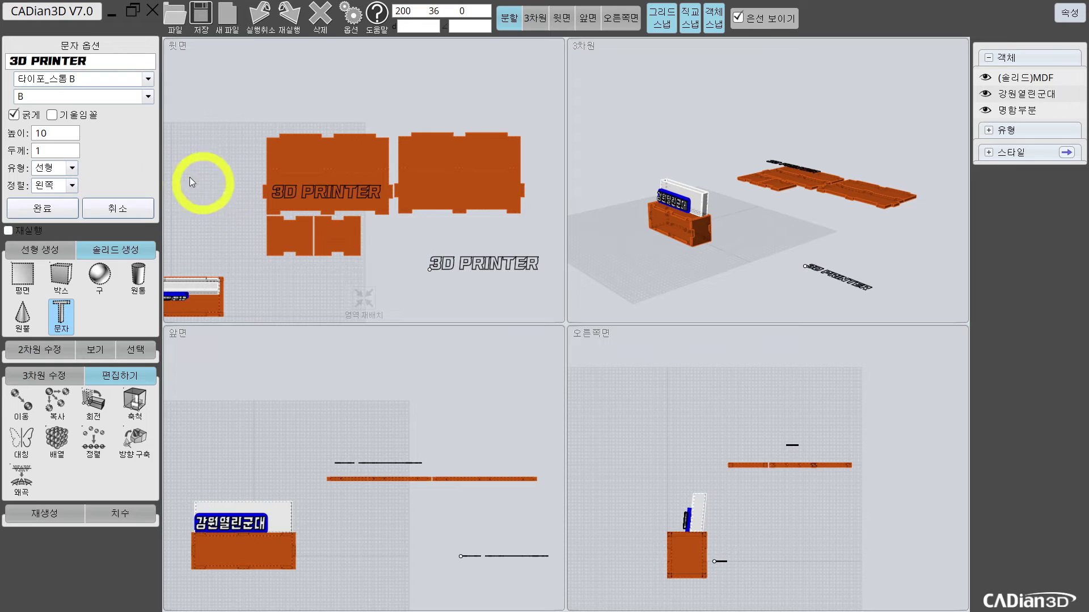
double_click(96, 61)
triple_click(96, 61)
text(D-CREATIVE)
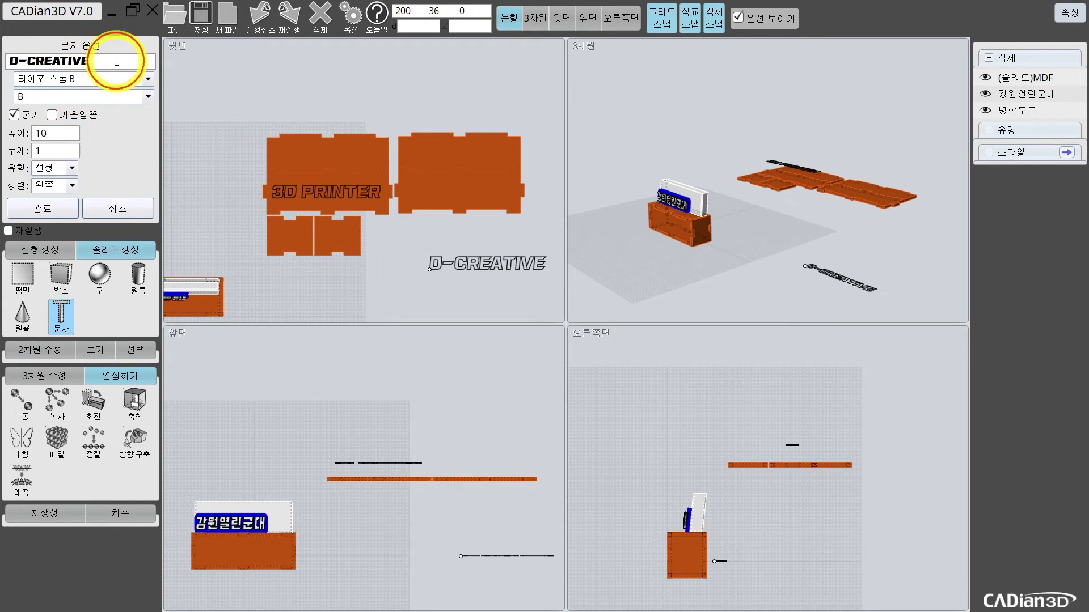
text(.CO.KR)
click(65, 134)
text(8)
key(Return)
click(75, 133)
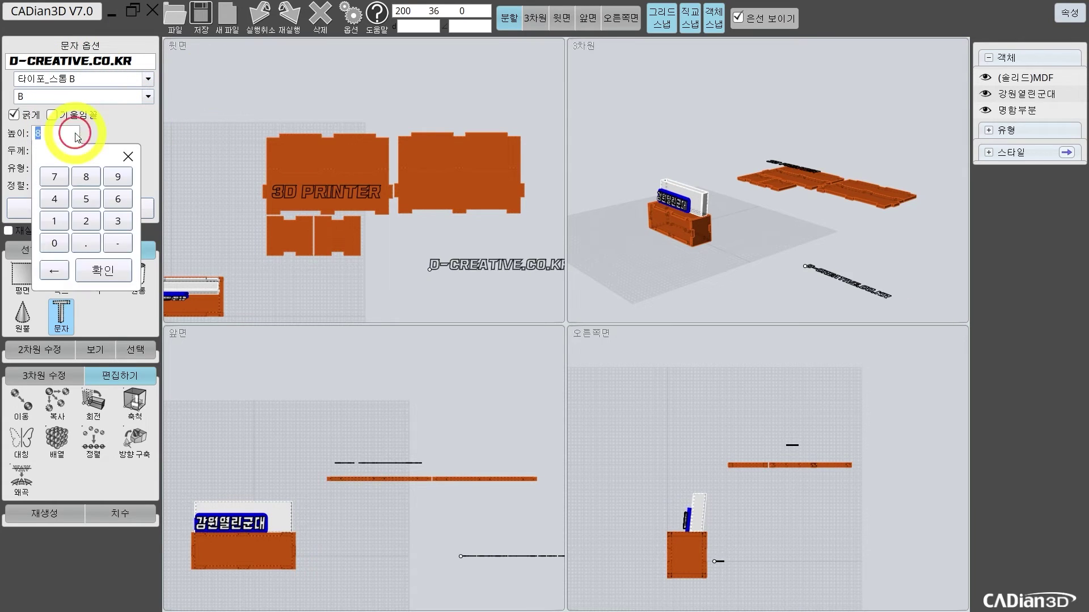
text(5)
key(Return)
click(45, 211)
Draw a rounded rectangle about 11.7 × 7.7 above the start of the D-CREATIVE.CO.KR text in the 윗면 view
scroll(516, 289, up, 5)
click(563, 19)
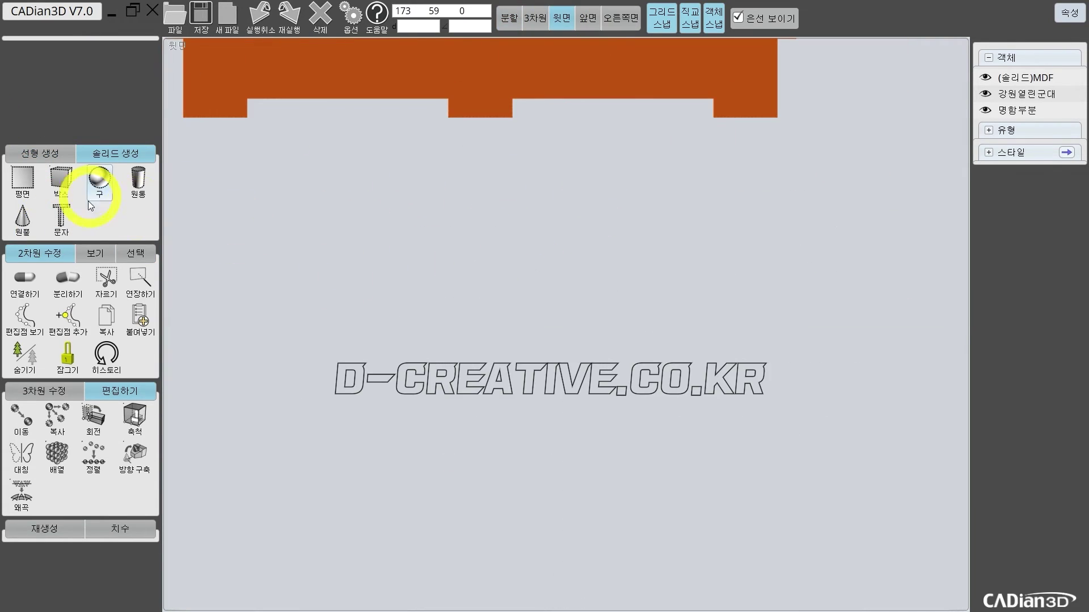
click(41, 154)
click(99, 183)
click(50, 184)
click(323, 281)
click(373, 315)
click(52, 63)
click(373, 312)
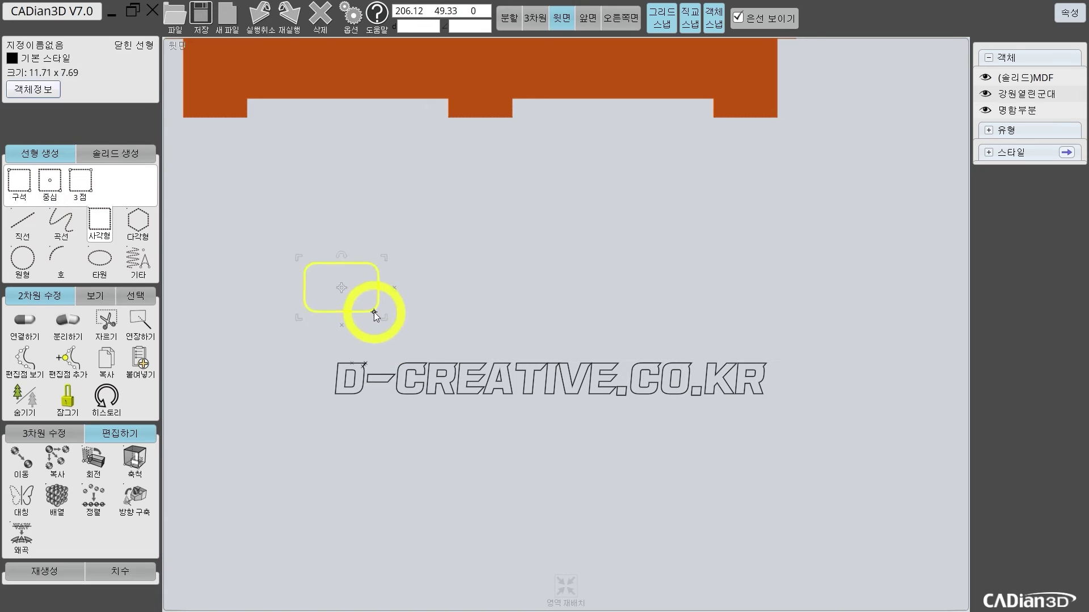
Draw a three-sided polygon with a radius of about 4 beside the rounded rectangle, its tip pointing right
click(138, 222)
click(22, 222)
click(137, 221)
text(3)
click(284, 250)
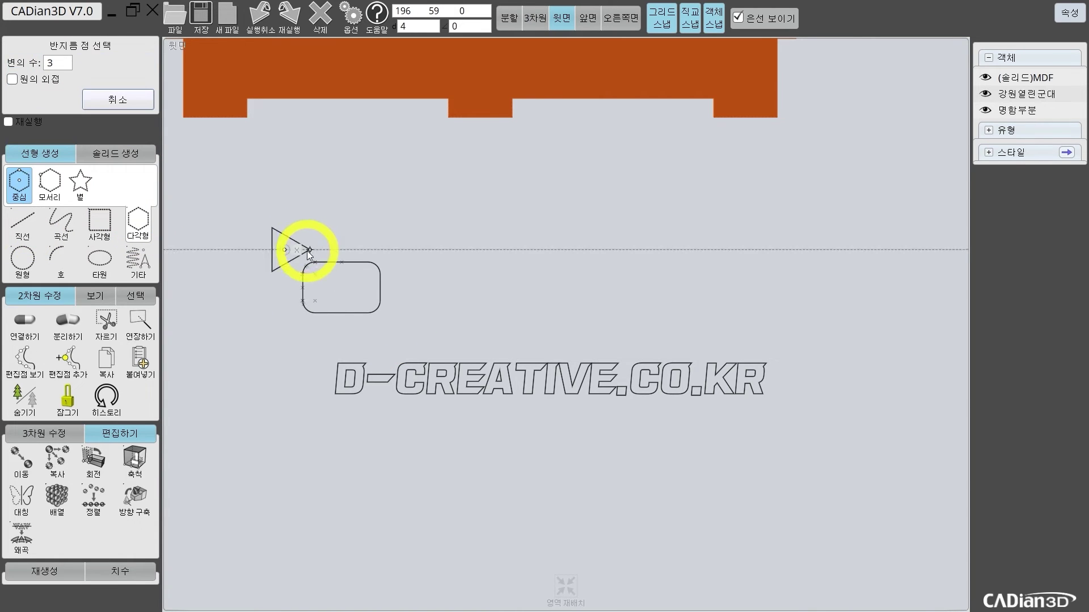
click(309, 250)
scroll(297, 258, up, 2)
Fillet the triangle's corners and place it inside the rounded rectangle as a play symbol of about 3.3 × 3.6
click(44, 433)
click(67, 460)
click(42, 103)
drag(301, 237, 388, 284)
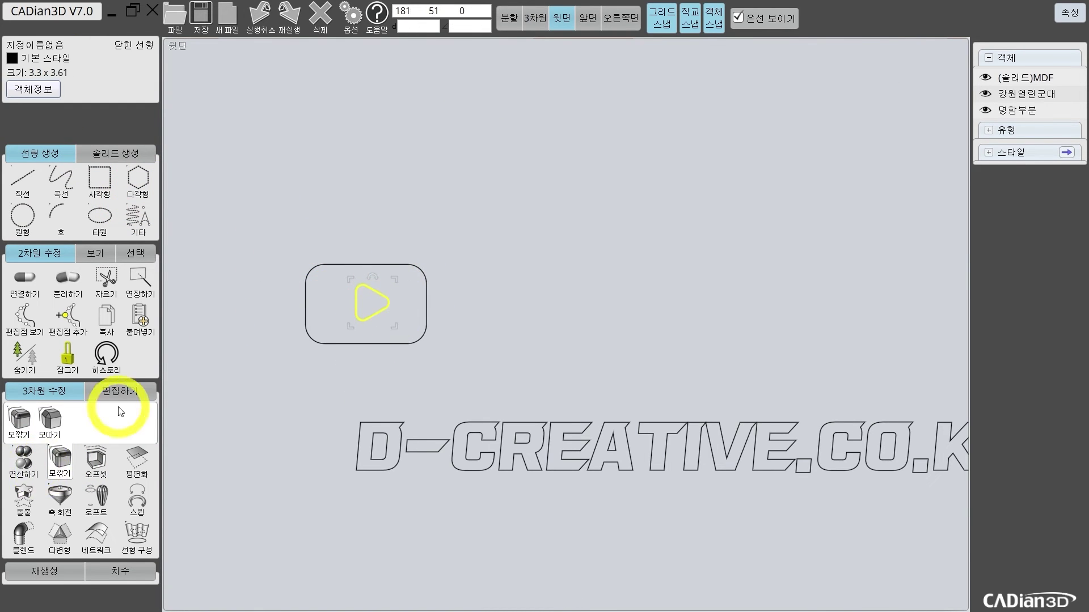
Move the rounded triangle so that its center sits on the rounded rectangle's midpoint
click(119, 391)
click(22, 420)
click(369, 305)
click(531, 306)
click(21, 420)
click(529, 306)
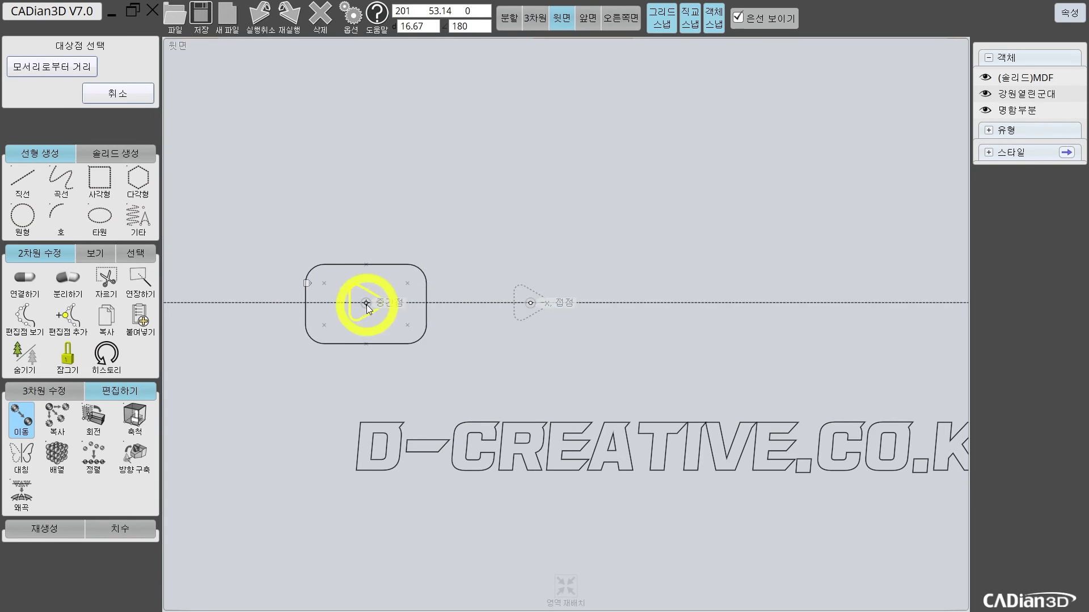
click(365, 304)
Shift the rounded rectangle and triangle together toward the text's middle and enlarge them to about 17.3 × 11.4
scroll(474, 258, down, 6)
scroll(462, 238, up, 4)
scroll(404, 326, up, 3)
click(405, 335)
click(22, 420)
scroll(383, 269, down, 5)
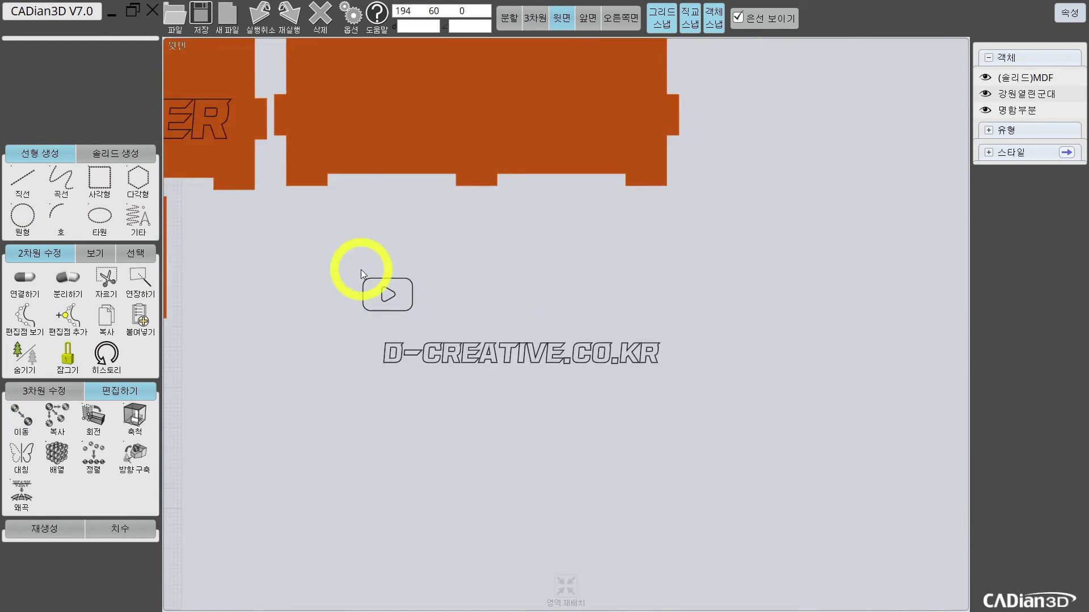
scroll(370, 273, up, 2)
drag(419, 328, 479, 346)
mouse_move(499, 294)
mouse_down()
mouse_move(531, 272)
mouse_move(515, 282)
mouse_up()
Place the play icon centered just above the D-CREATIVE.CO.KR text
drag(509, 323, 658, 325)
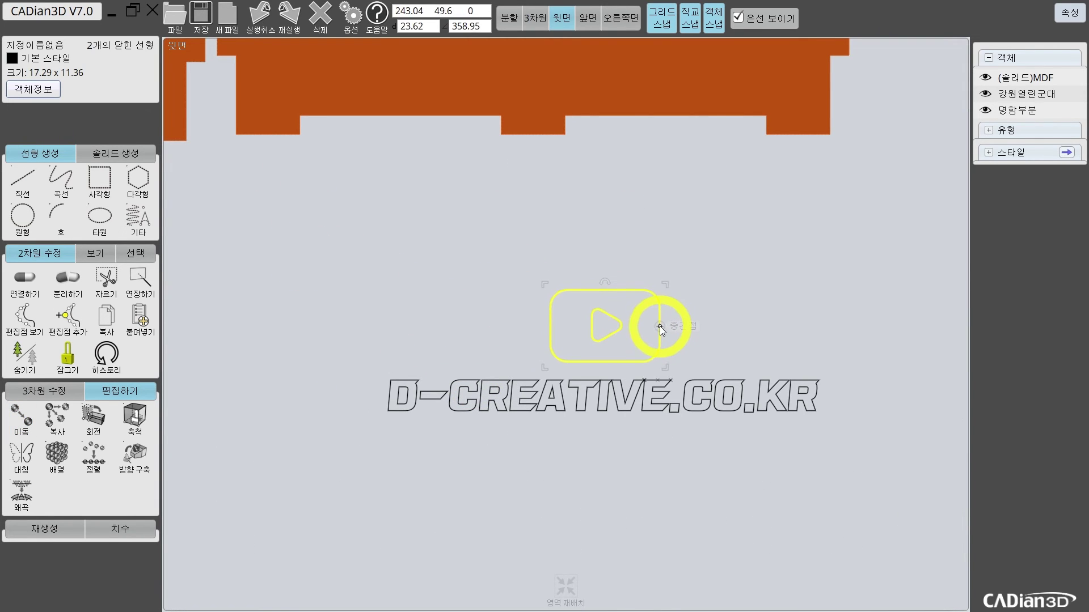
scroll(734, 312, down, 3)
middle_drag(722, 310, 604, 312)
scroll(604, 311, up, 2)
click(641, 301)
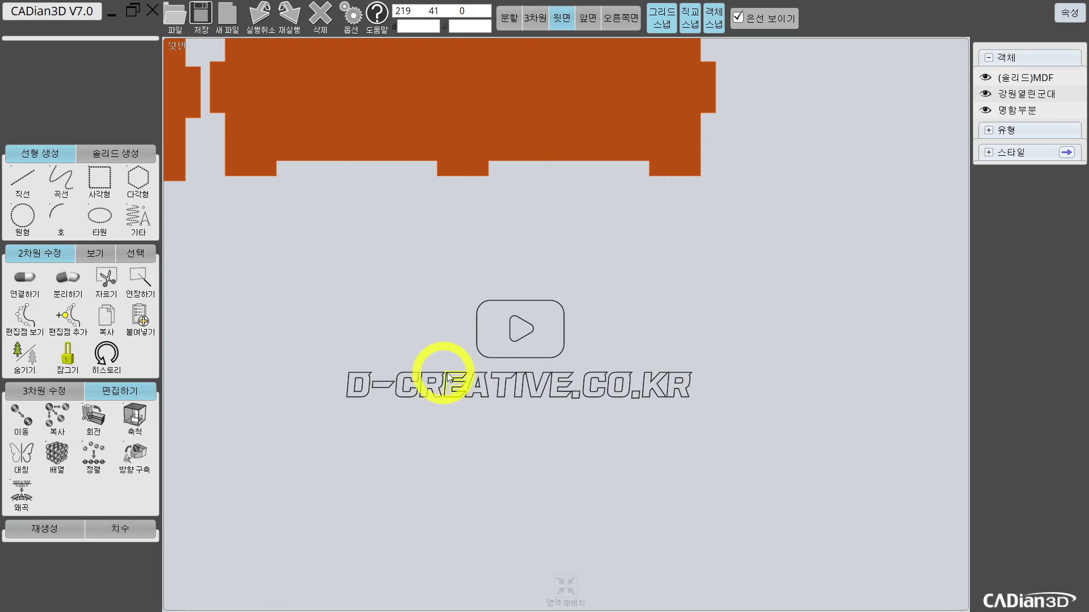
scroll(556, 298, down, 2)
middle_drag(557, 297, 559, 339)
scroll(559, 339, up, 1)
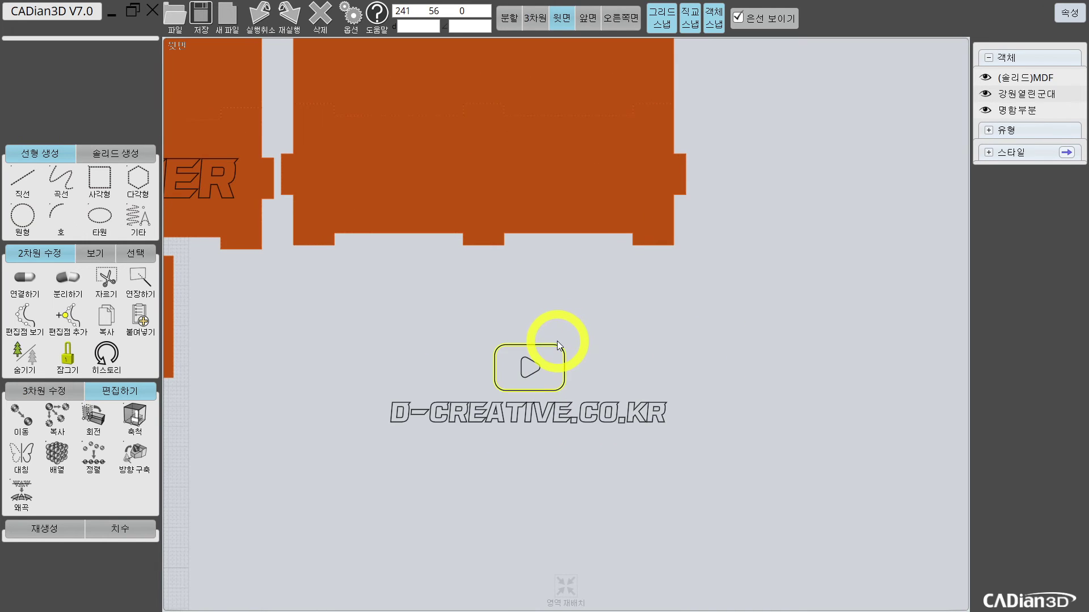
scroll(550, 311, down, 1)
scroll(531, 292, down, 1)
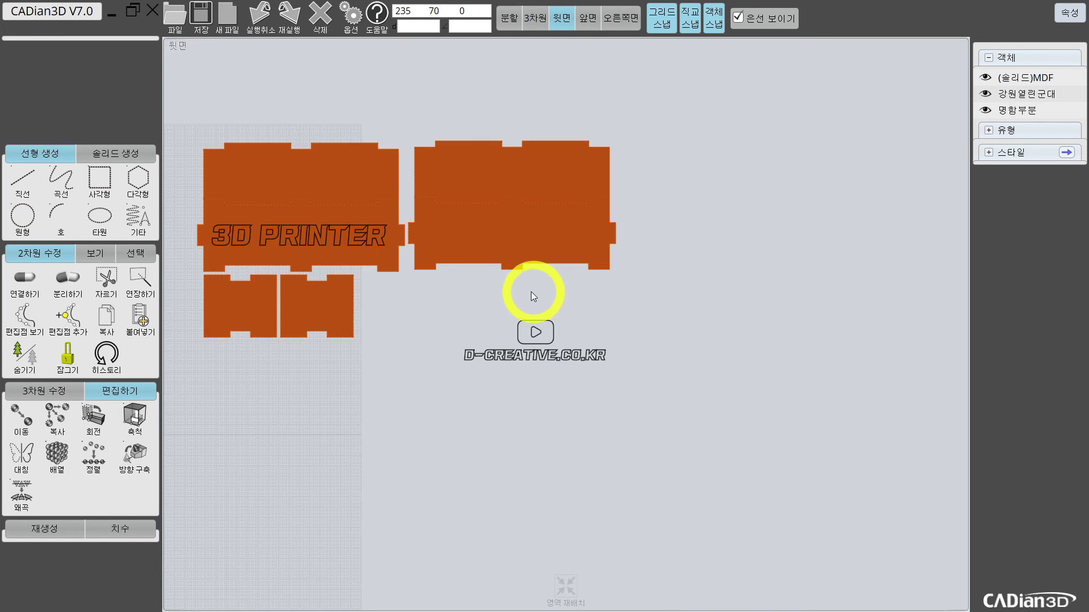
scroll(476, 312, up, 1)
scroll(423, 332, down, 2)
scroll(419, 327, down, 1)
scroll(420, 328, up, 1)
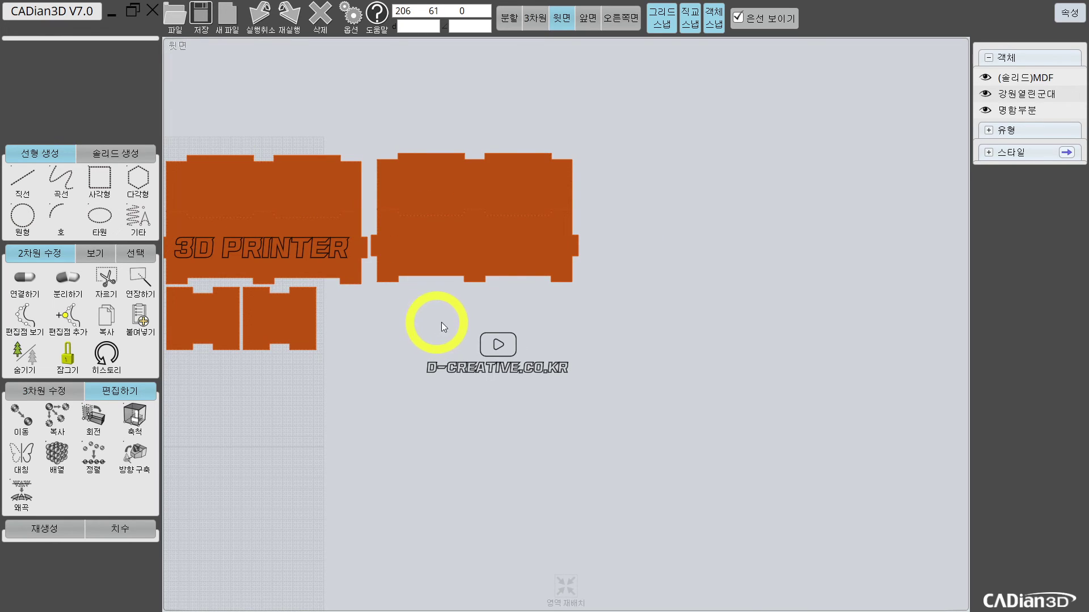
Turn the play icon's rounded rectangle and triangle outlines into a planar surface and color it red
click(490, 343)
shift+click(257, 321)
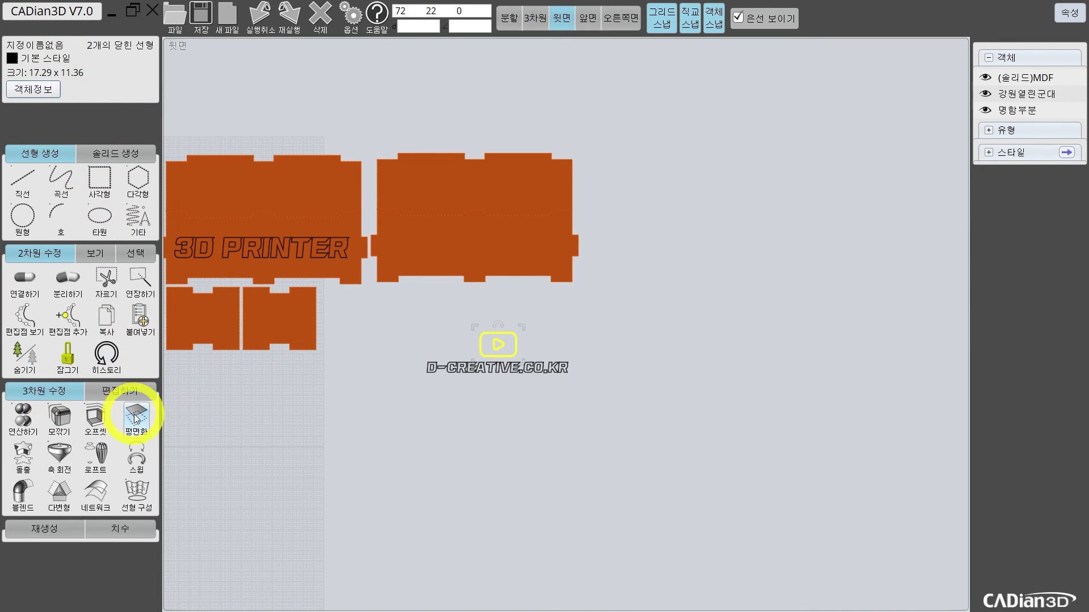
scroll(515, 324, up, 4)
click(11, 58)
click(78, 112)
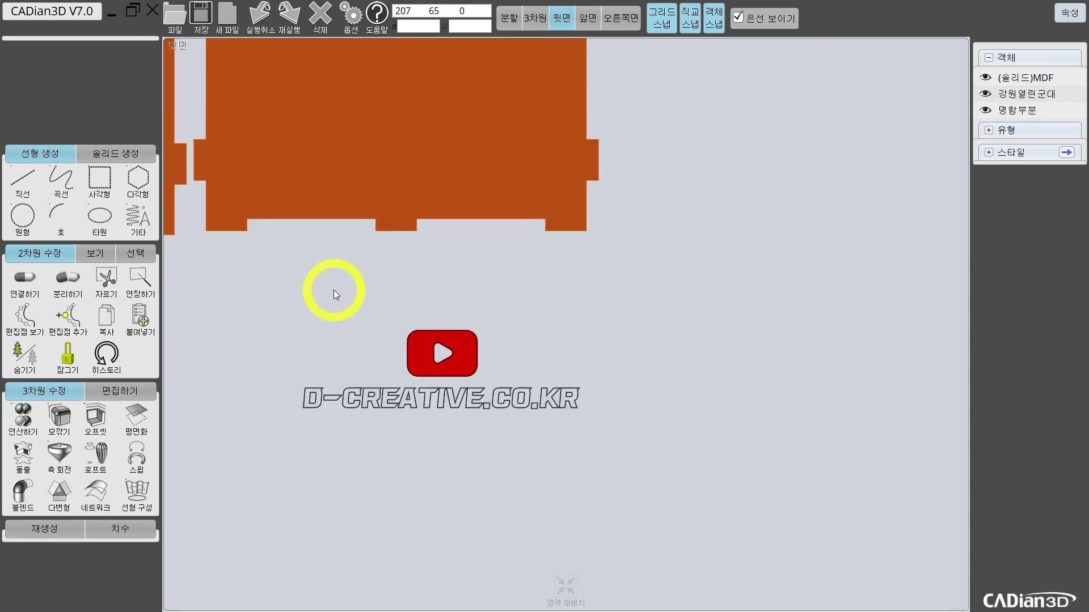
click(425, 351)
click(305, 253)
scroll(430, 257, down, 3)
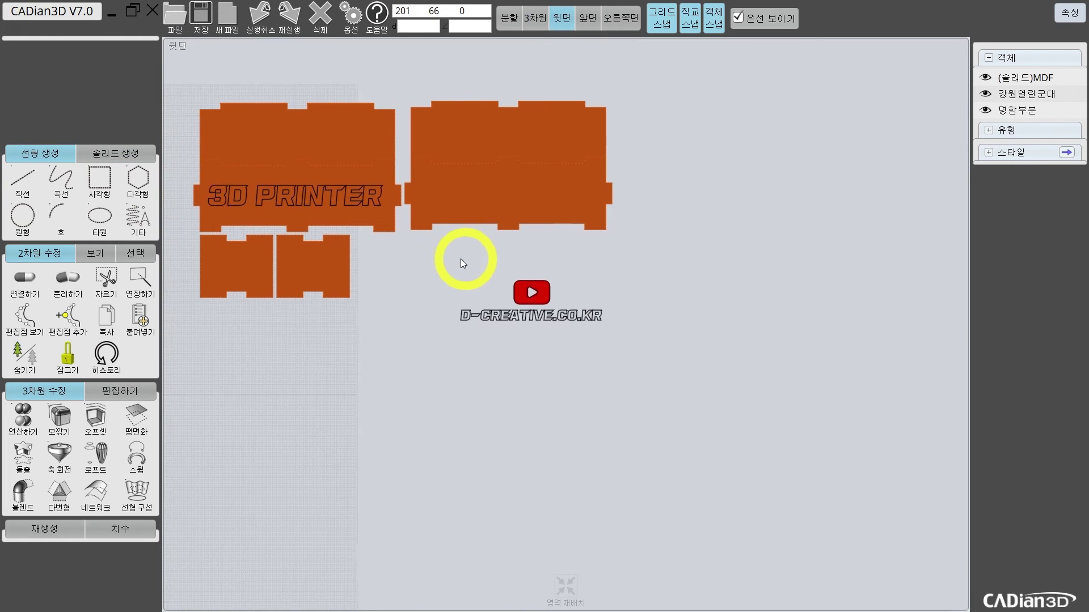
Move the play icon and the D-CREATIVE.CO.KR text together onto the lower middle of the large blank panel
drag(407, 267, 607, 335)
drag(524, 312, 477, 207)
scroll(497, 205, up, 2)
click(525, 303)
drag(309, 274, 610, 78)
scroll(382, 203, down, 3)
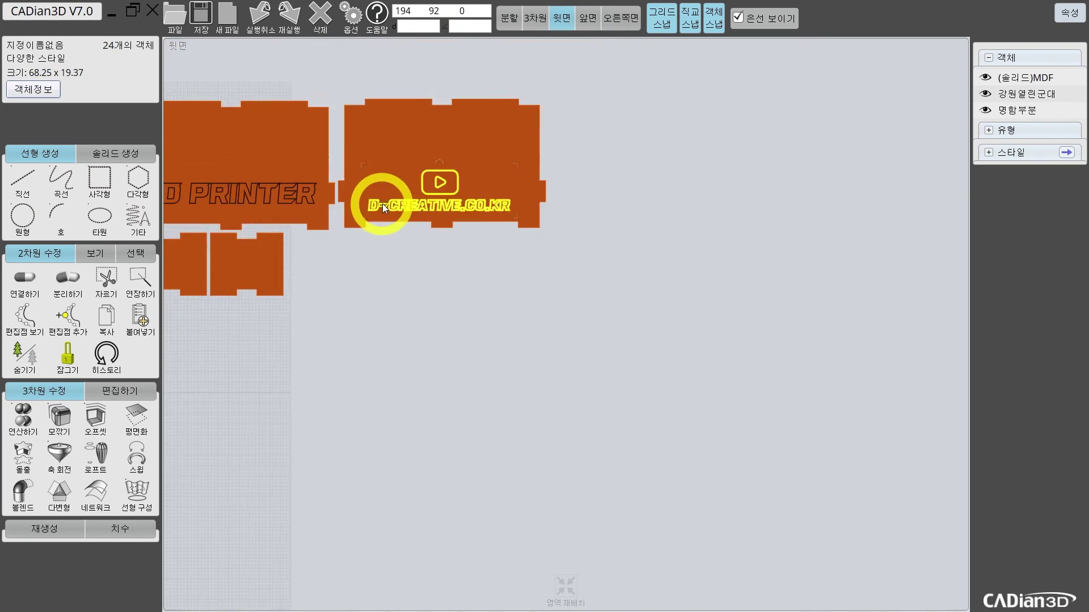
Top-align the play icon and both texts in the front view to the height of the 3D PRINTER text
drag(224, 166, 491, 209)
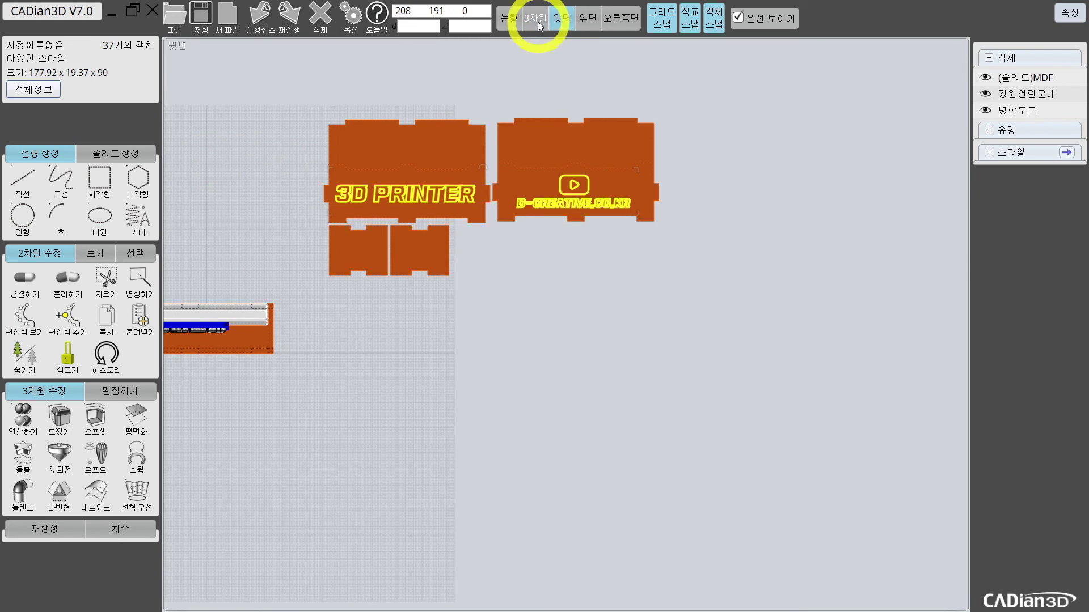
click(513, 23)
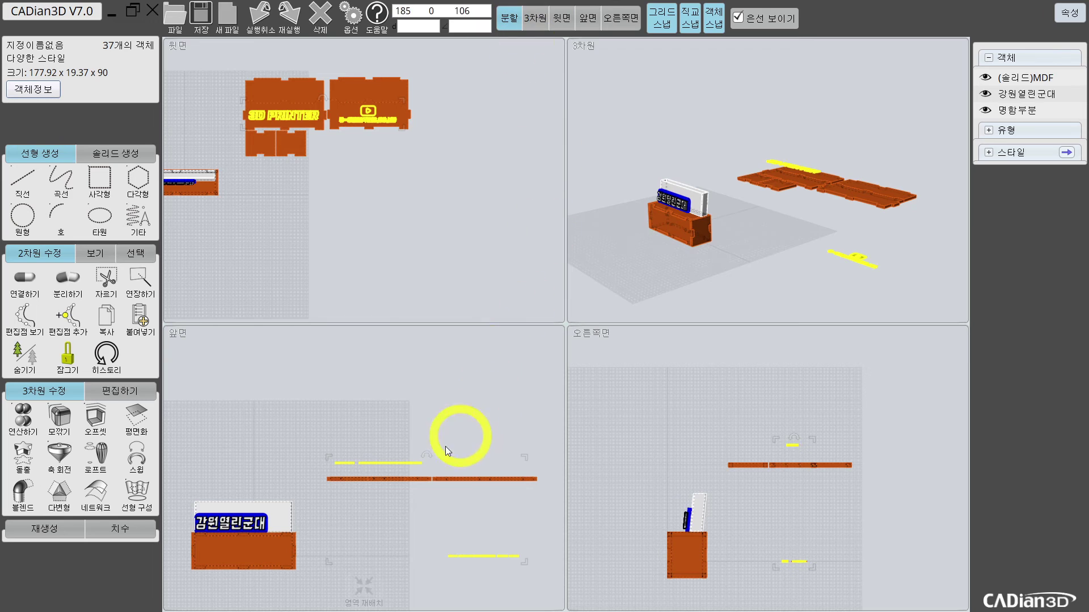
click(120, 390)
click(94, 457)
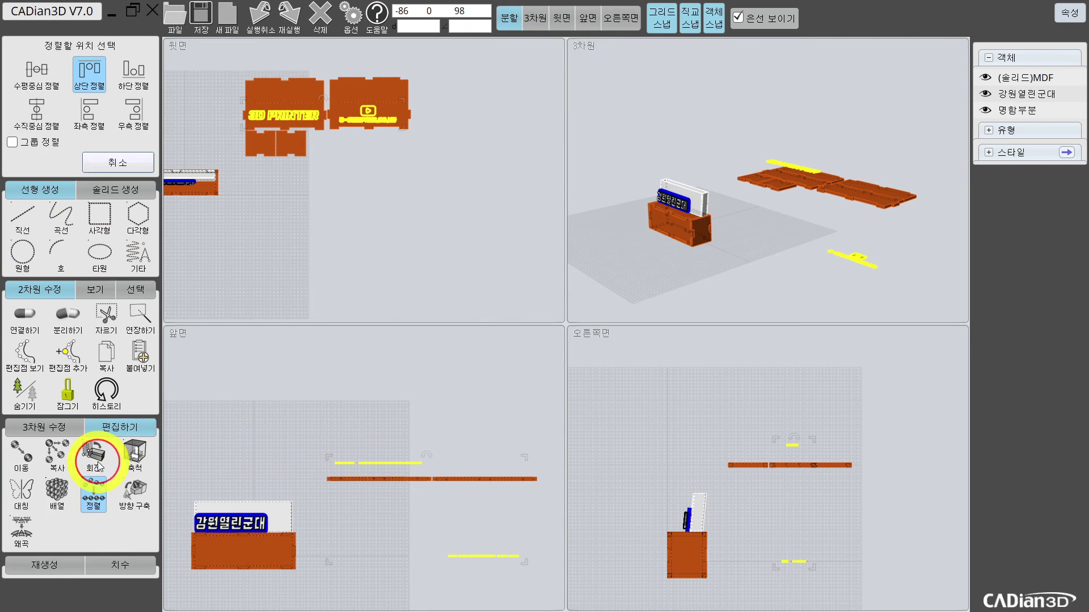
click(81, 74)
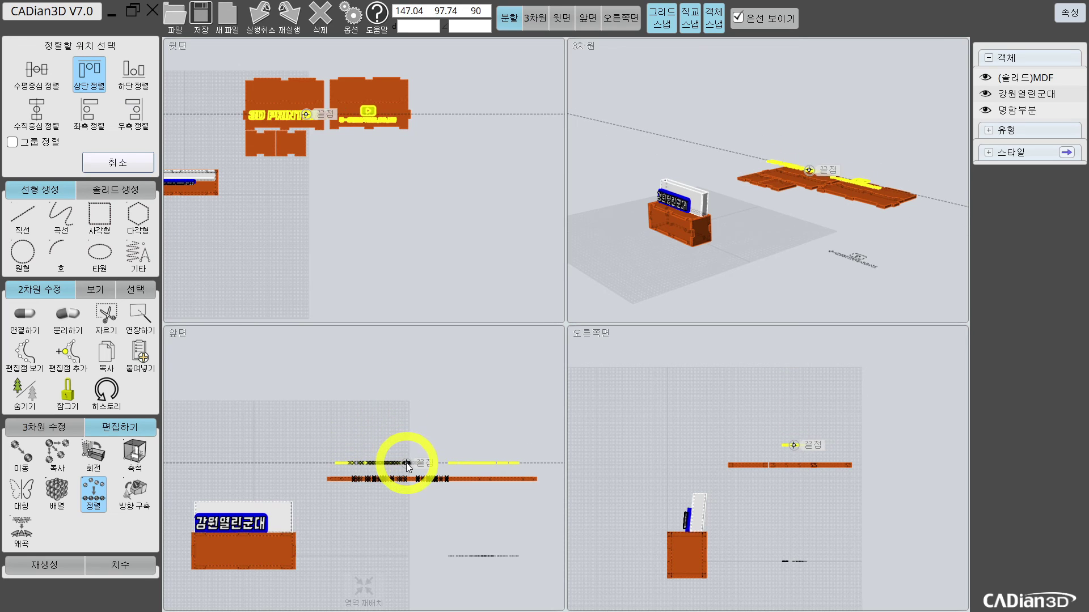
click(408, 466)
Examine the decorated flat panels in the split views and the assembled box in the 3D view
scroll(459, 127, up, 3)
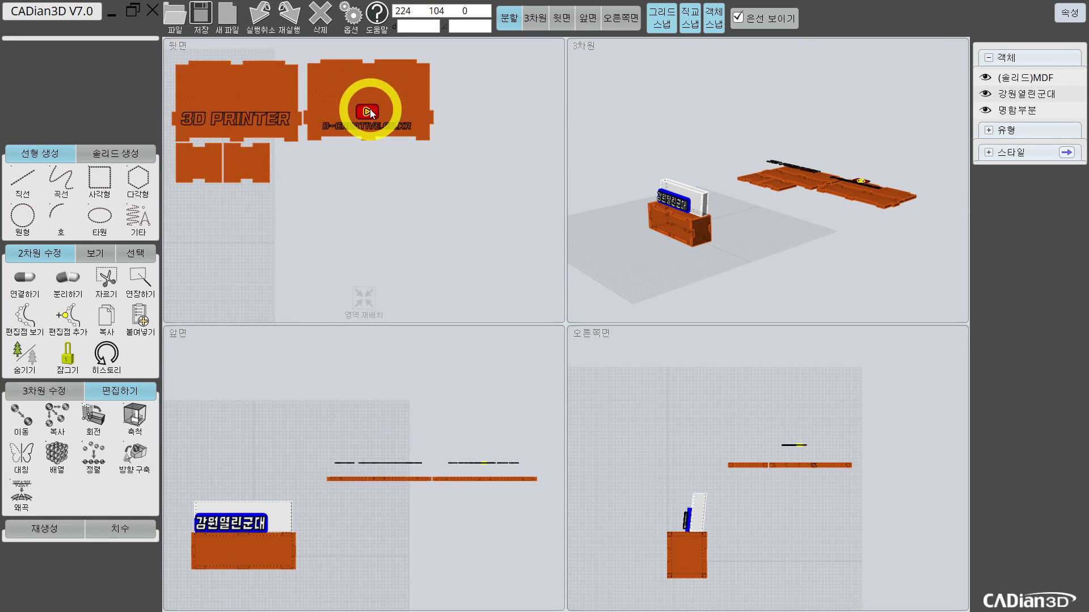
scroll(461, 131, down, 3)
scroll(457, 156, up, 3)
middle_drag(512, 141, 511, 170)
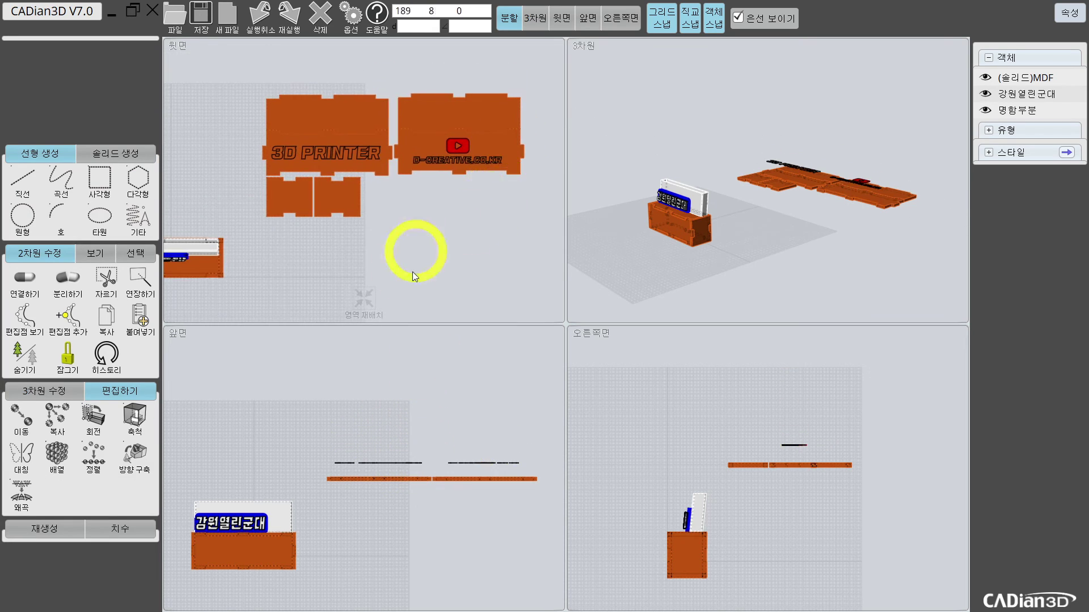
click(370, 313)
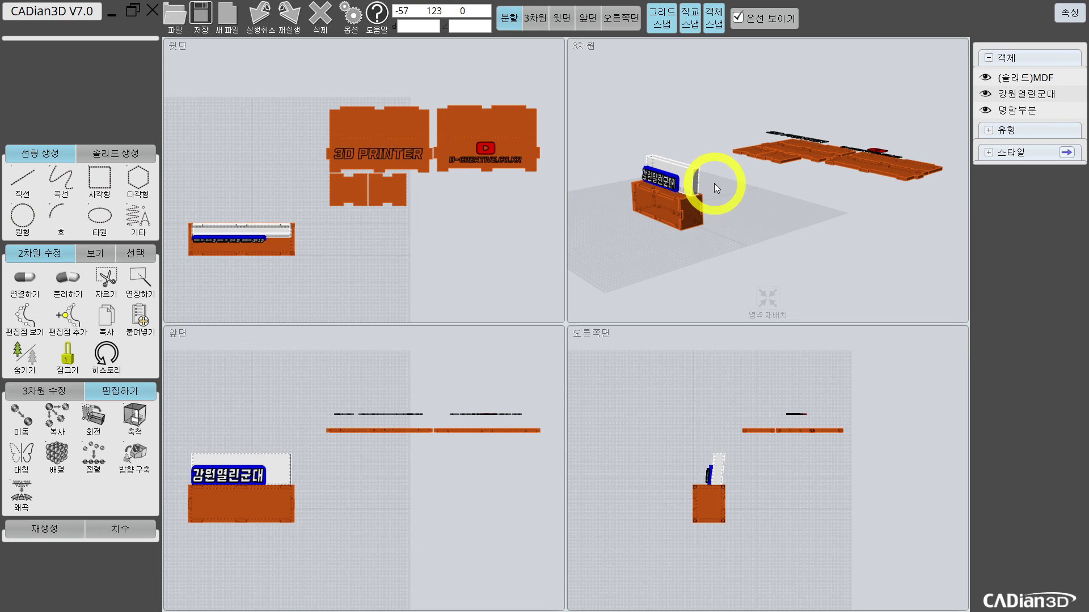
scroll(692, 170, up, 2)
scroll(680, 162, up, 2)
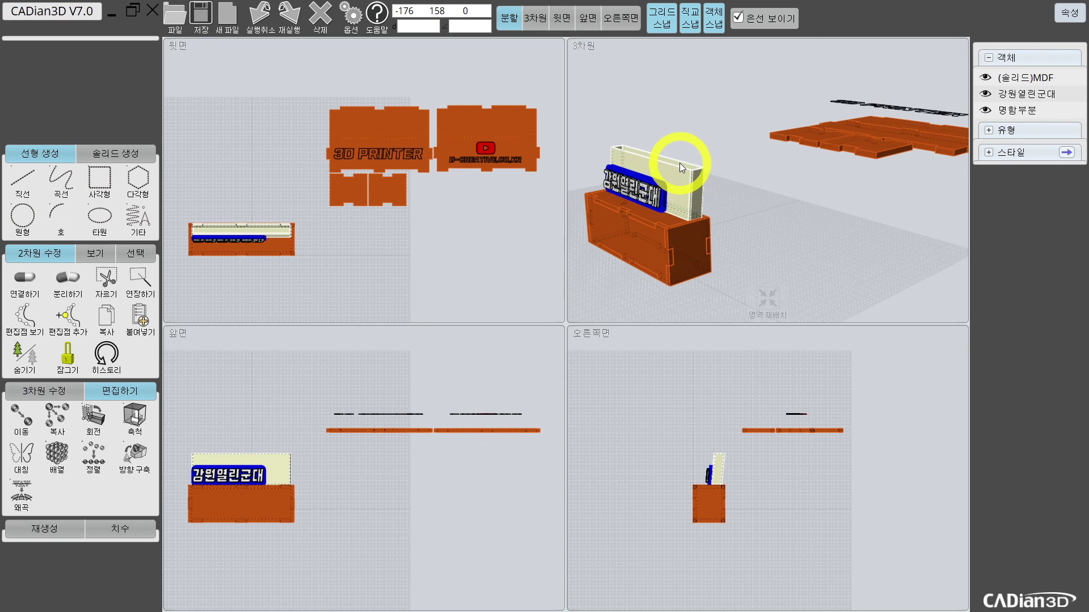